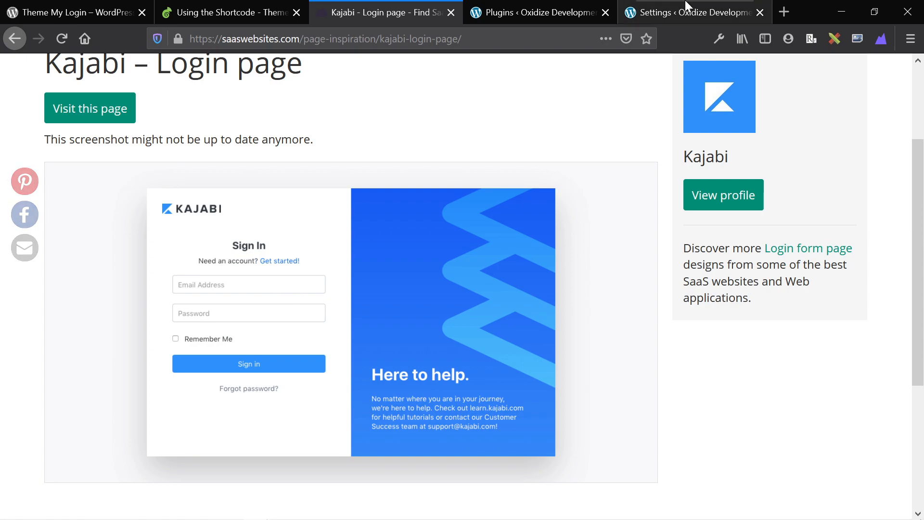
Search Google Images for 'wordpress login page', preview the first result, then return to the Kajabi login example.
click(785, 12)
text(w)
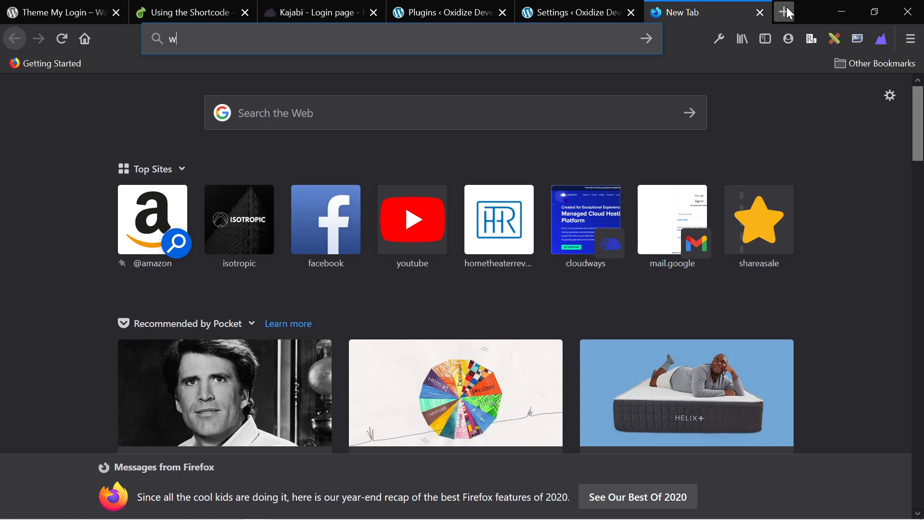
text(ordpress login page)
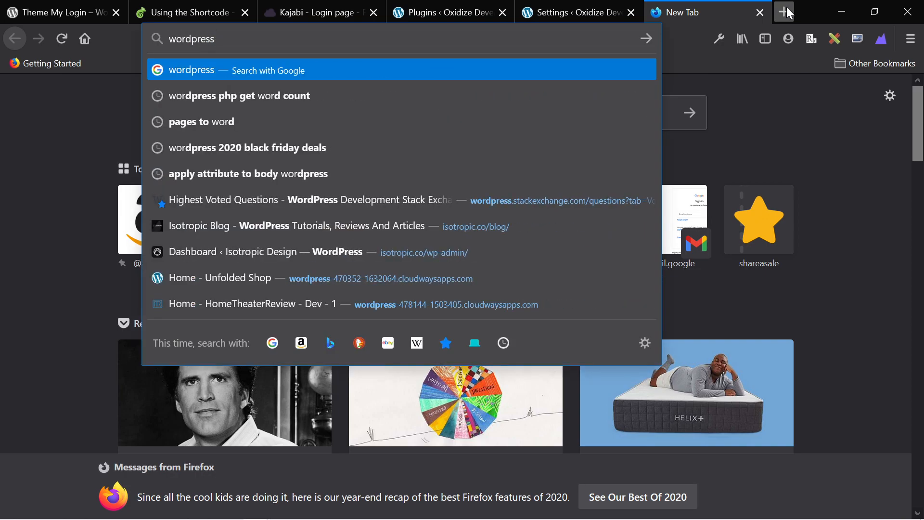
key(Return)
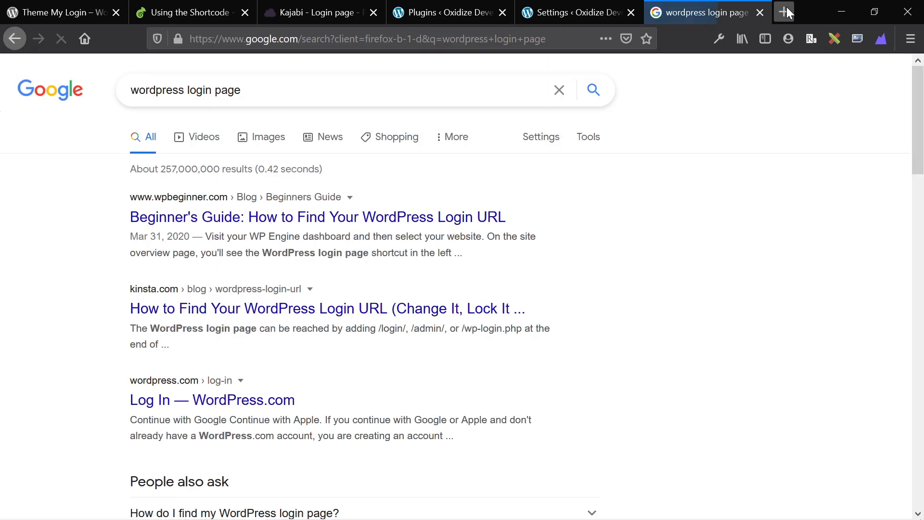
click(272, 141)
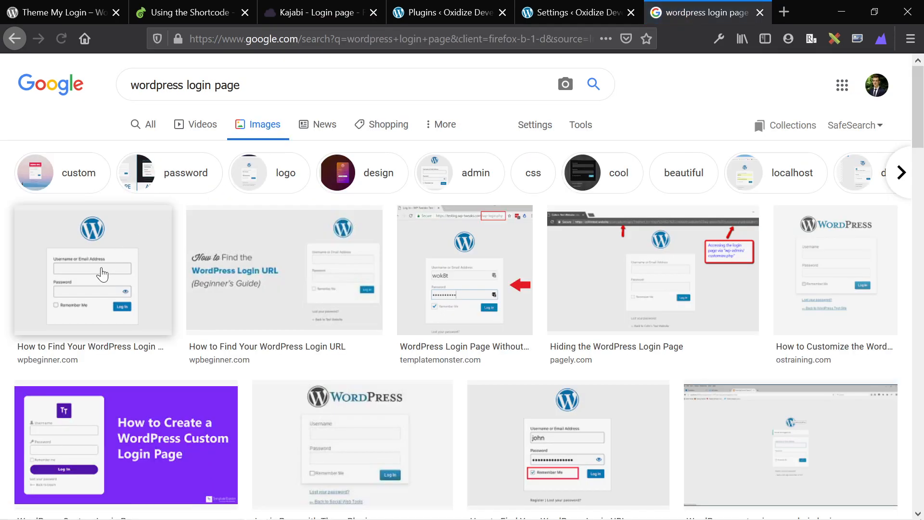
click(101, 268)
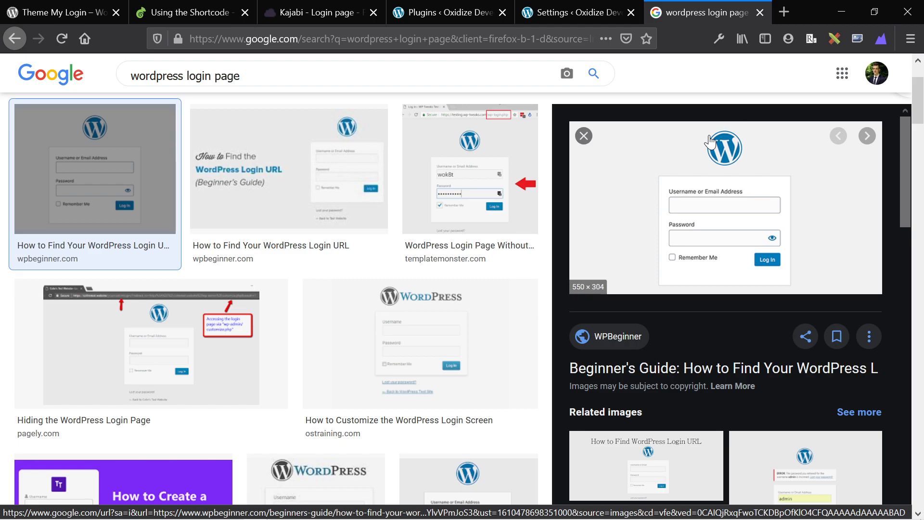
click(339, 16)
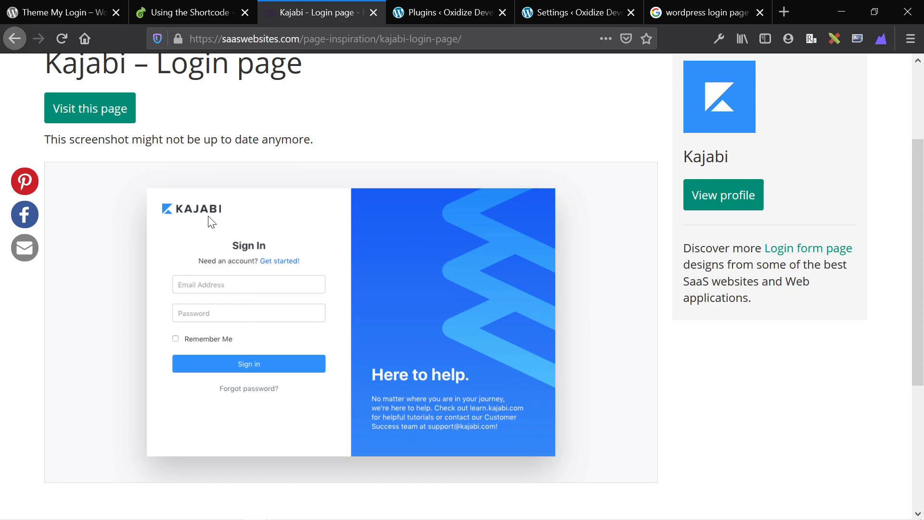
Load oxygenbuilder.com in a new tab and follow its footer Customer Login link.
click(113, 7)
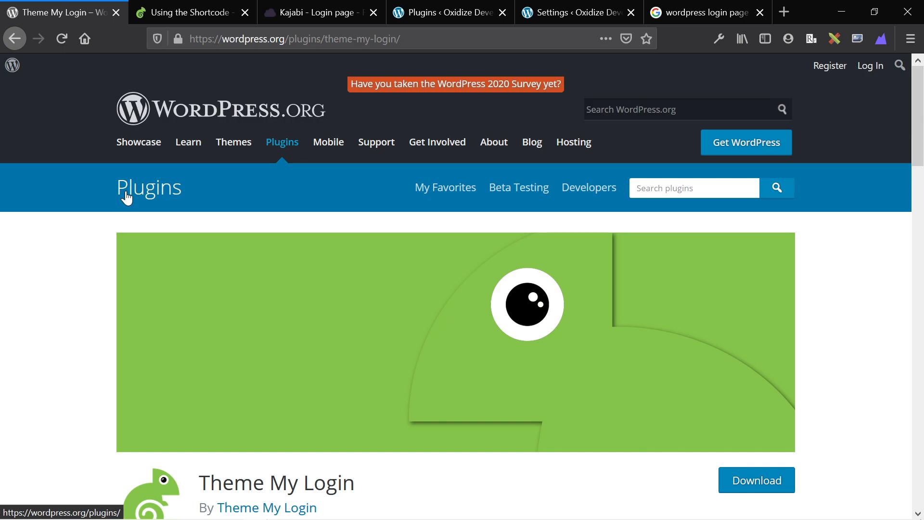
click(783, 11)
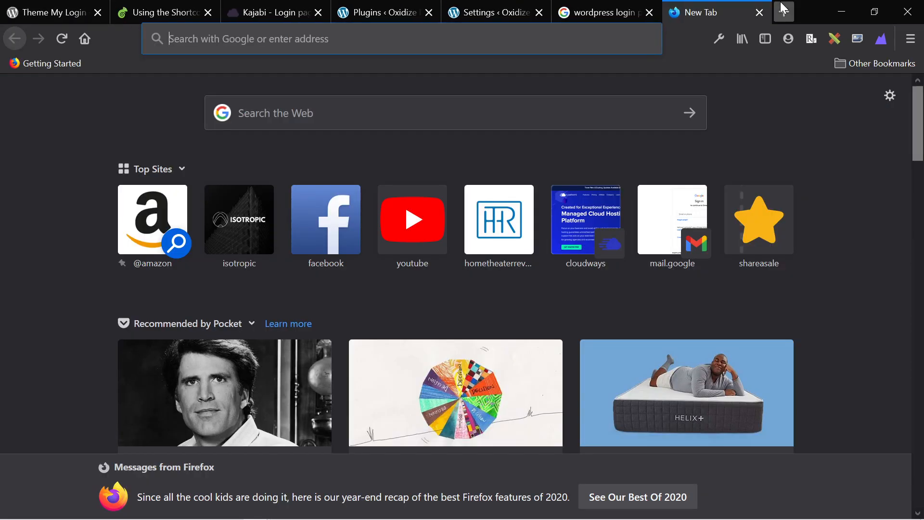
text(oxygenbuilder.com/)
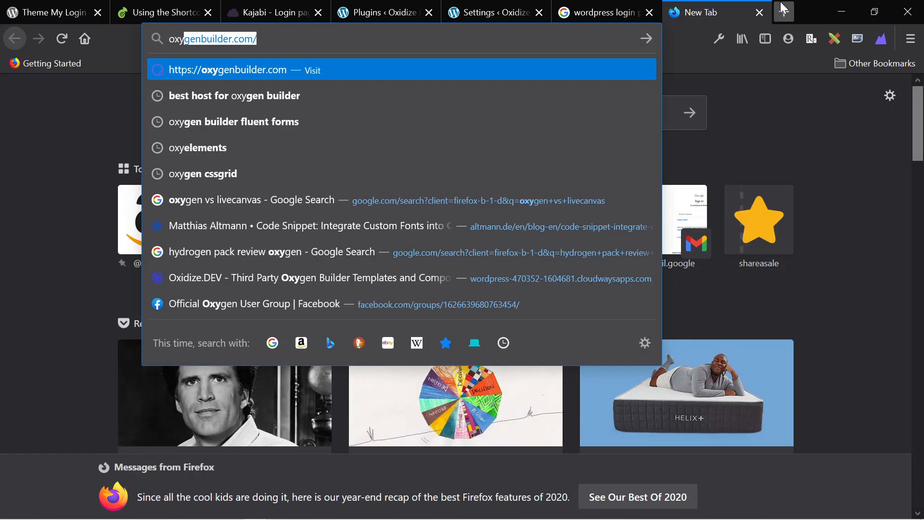
key(Return)
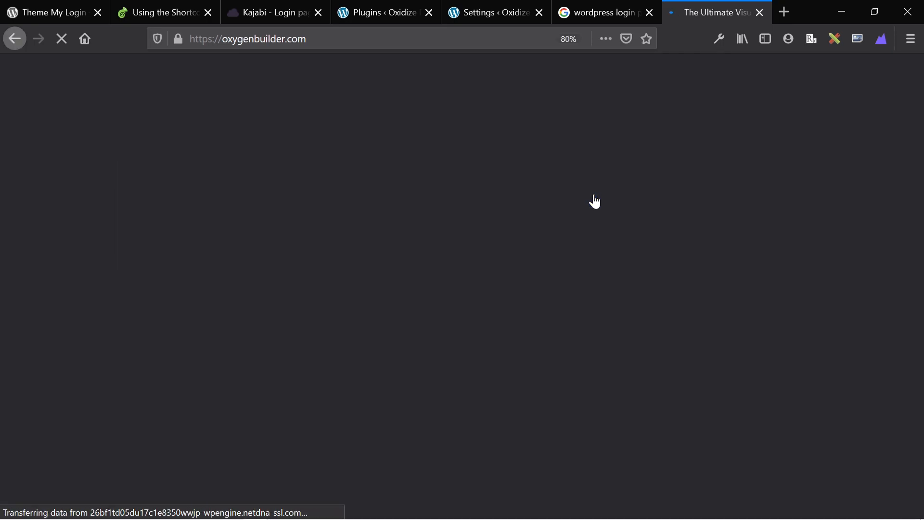
scroll(596, 200, down, 15)
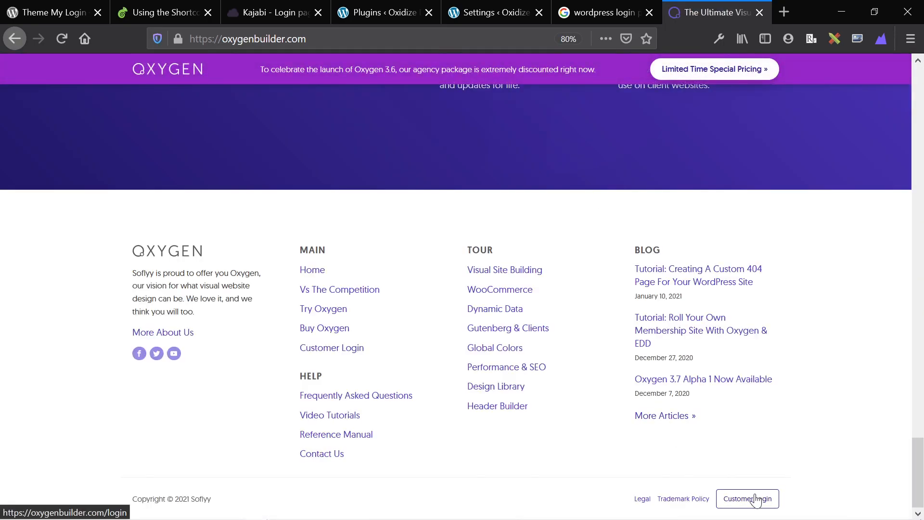
click(753, 498)
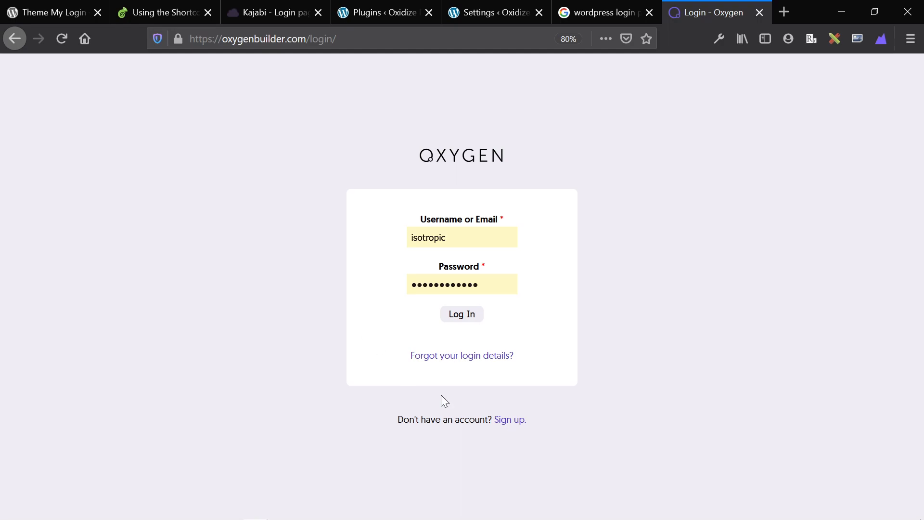
Read the Theme My Login plugin page's Description, Features and Extensions sections.
click(155, 16)
click(43, 12)
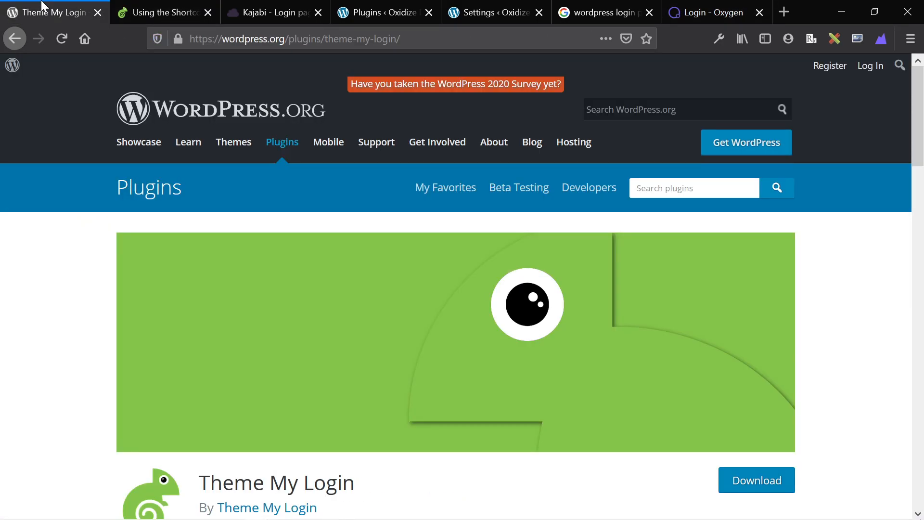
scroll(320, 326, down, 4)
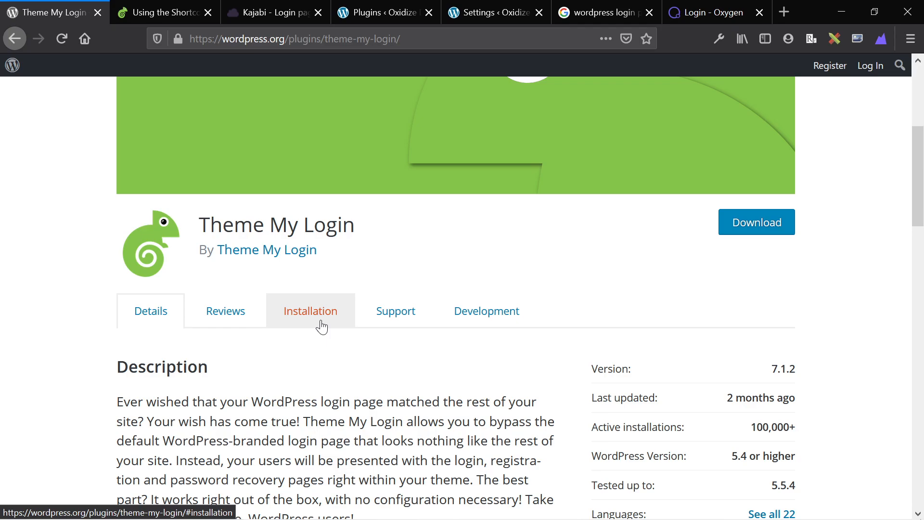
scroll(429, 392, down, 5)
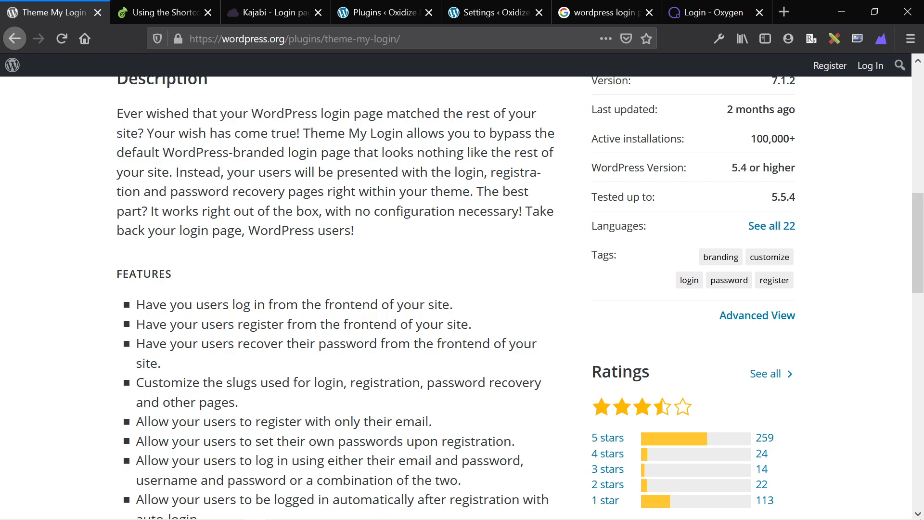
scroll(381, 366, down, 8)
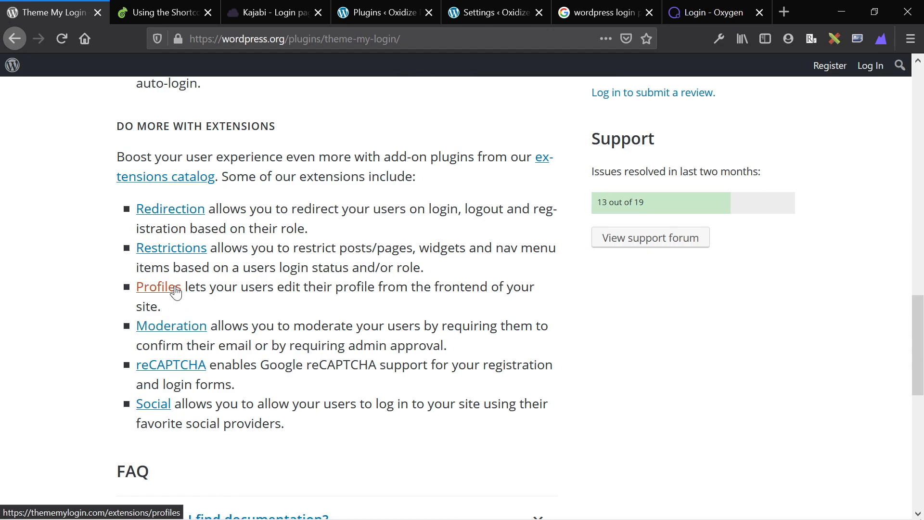
scroll(190, 444, up, 6)
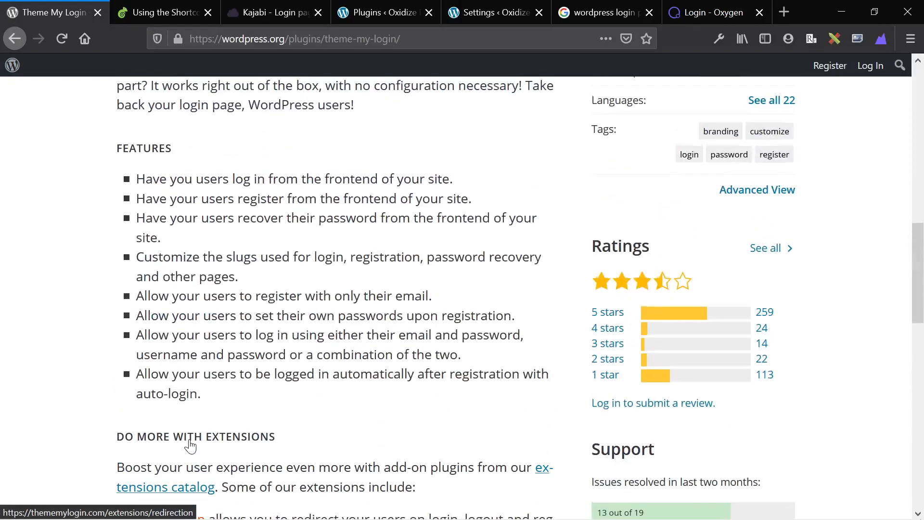
scroll(190, 444, up, 2)
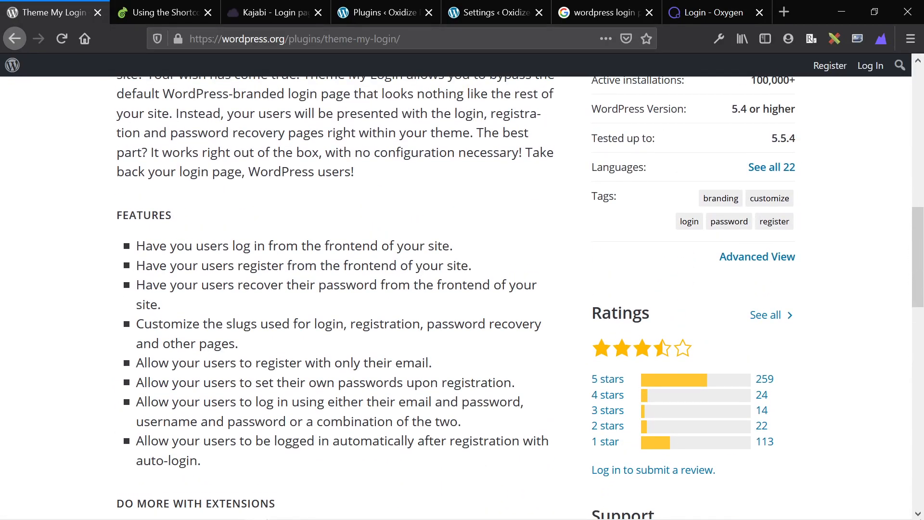
scroll(462, 299, up, 2)
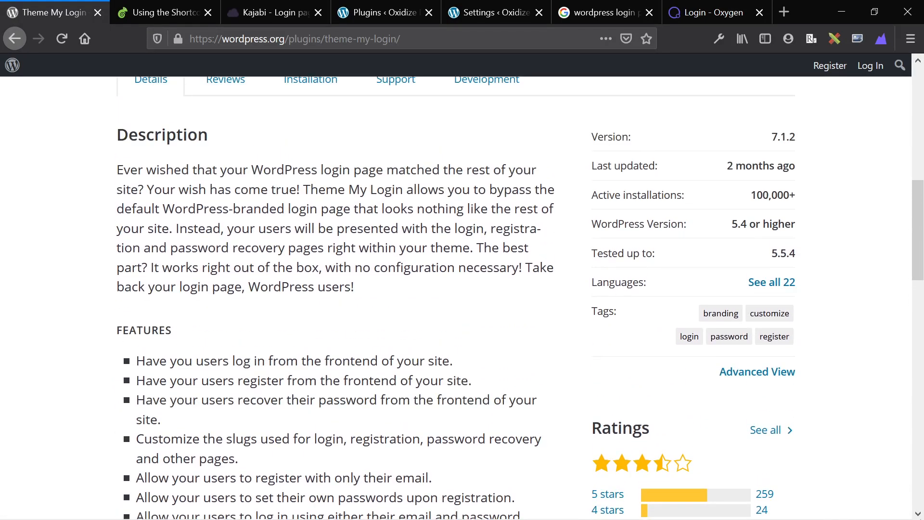
scroll(462, 299, up, 4)
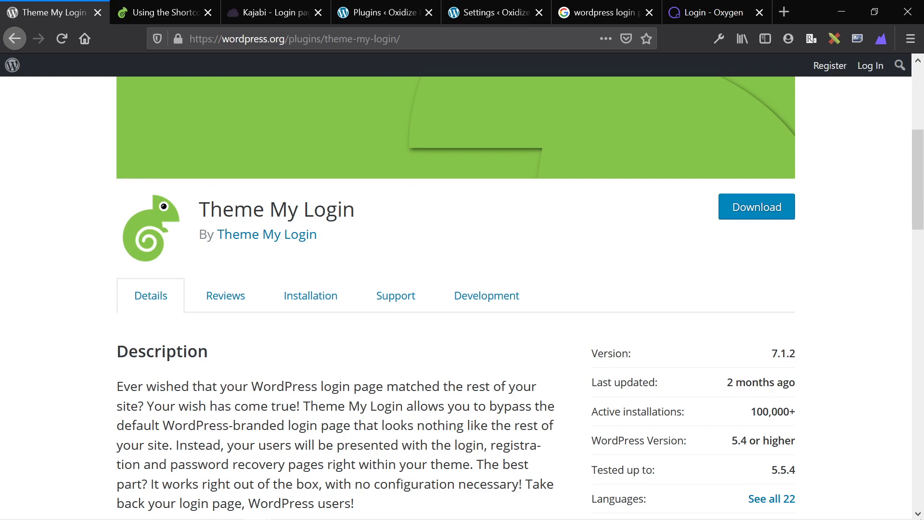
scroll(188, 269, up, 1)
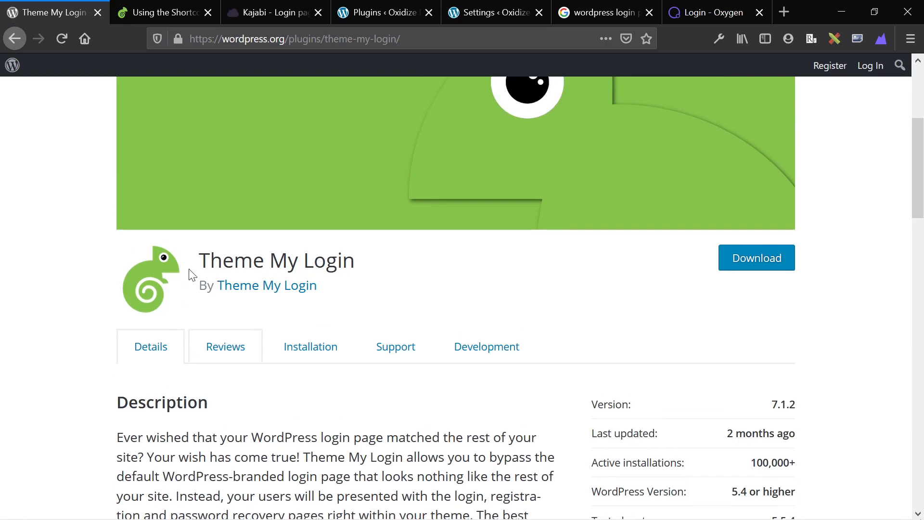
click(403, 7)
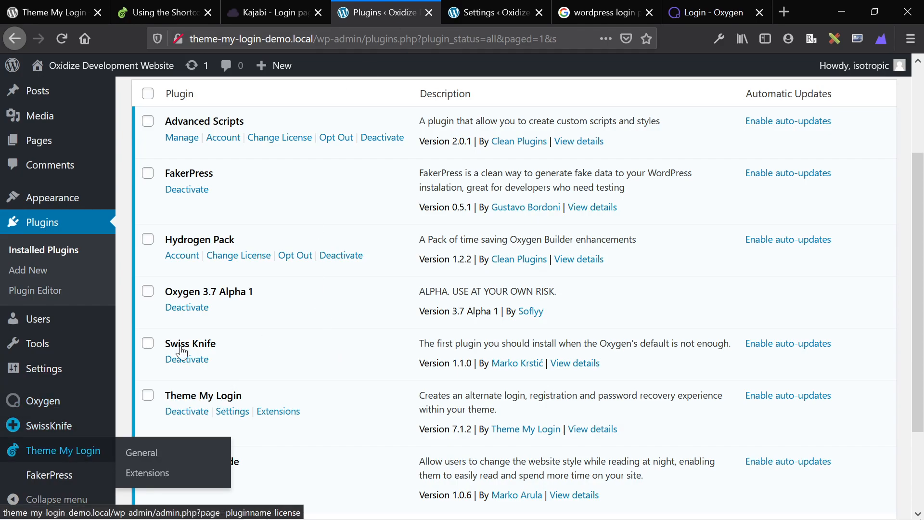
Deactivate the WP Night Mode plugin, leaving Theme My Login 7.1.2 active.
scroll(174, 366, up, 3)
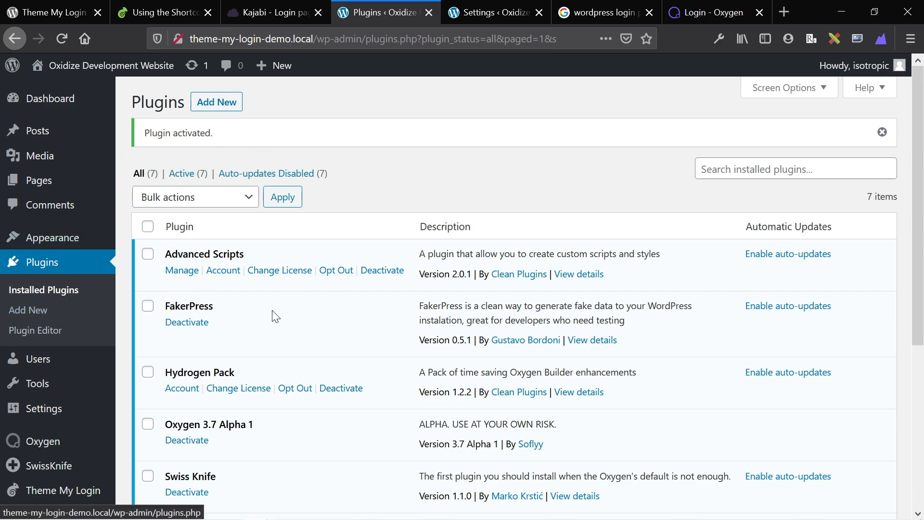
scroll(283, 316, down, 5)
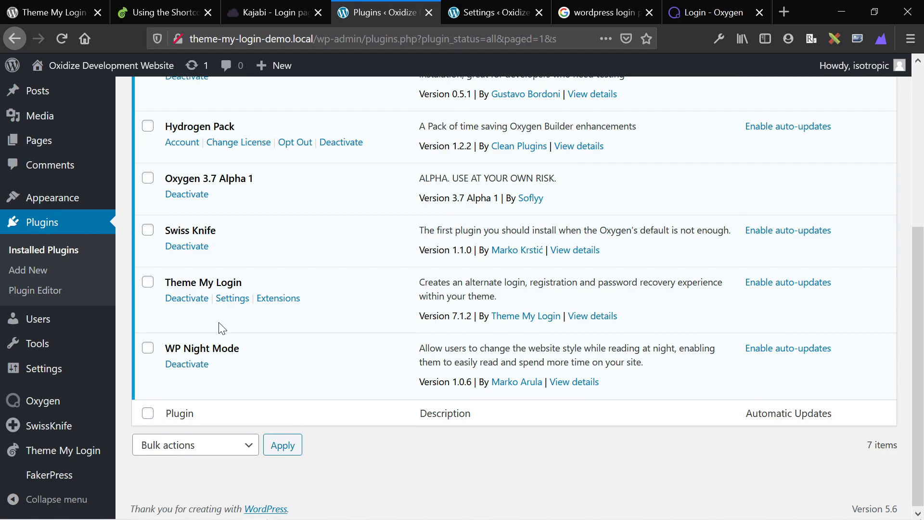
click(195, 368)
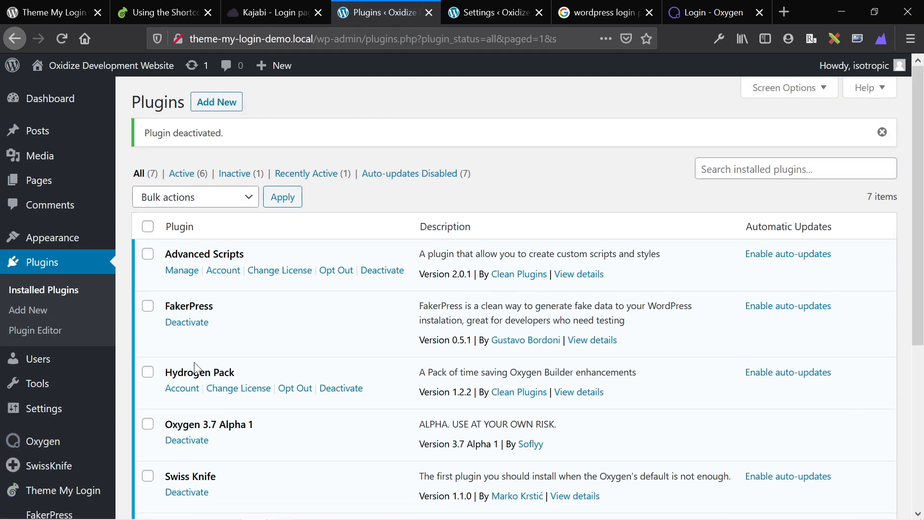
scroll(196, 367, down, 5)
scroll(212, 219, down, 2)
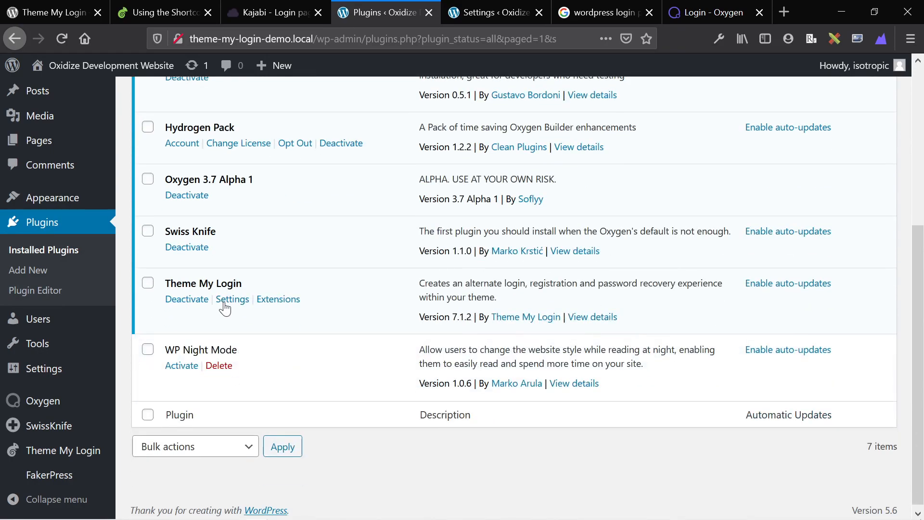
scroll(215, 262, up, 2)
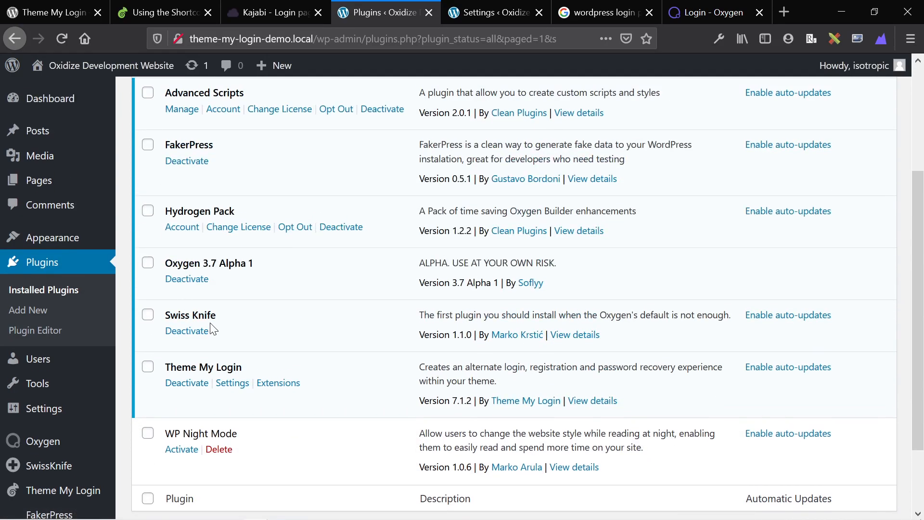
scroll(212, 320, up, 1)
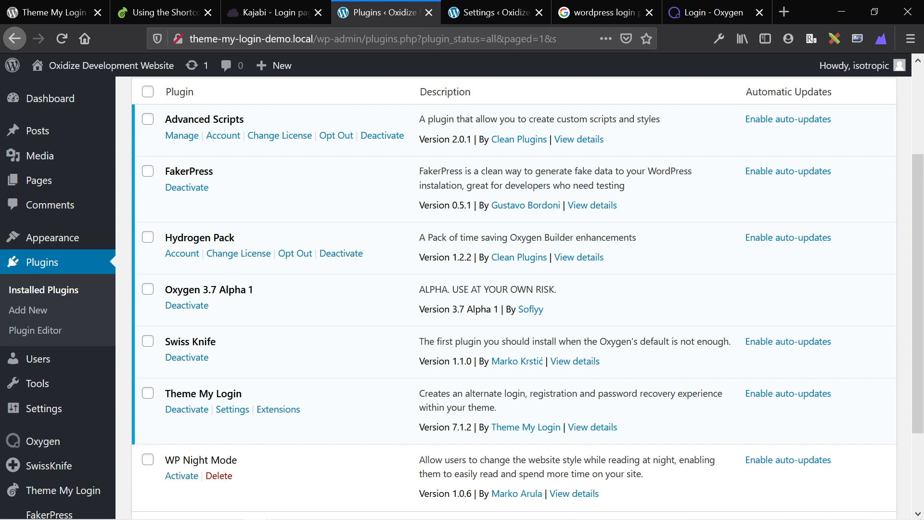
scroll(224, 310, down, 2)
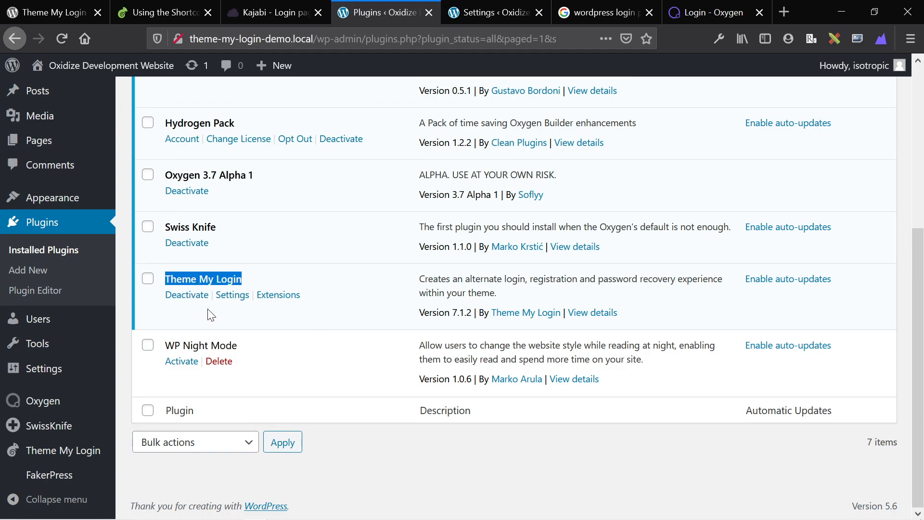
In Theme My Login settings, enable AJAX requests, user-set passwords and automatic login after registration.
click(230, 296)
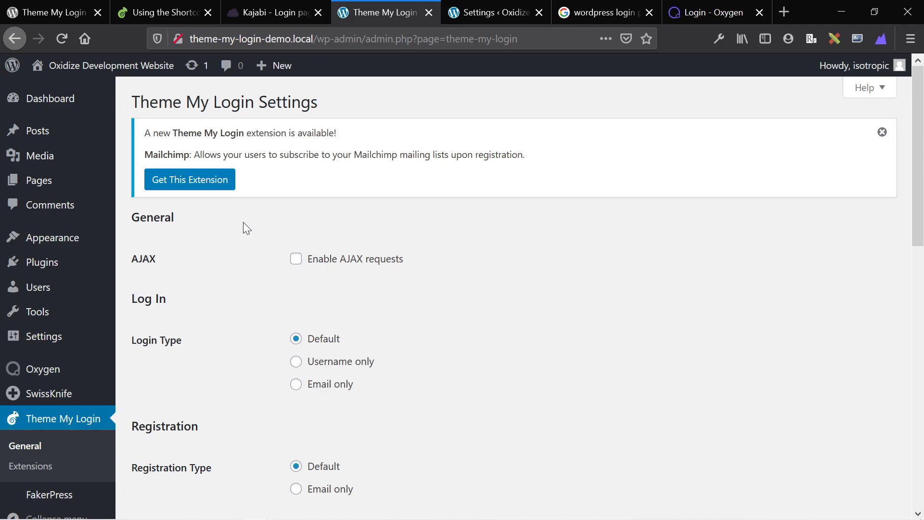
scroll(244, 228, down, 2)
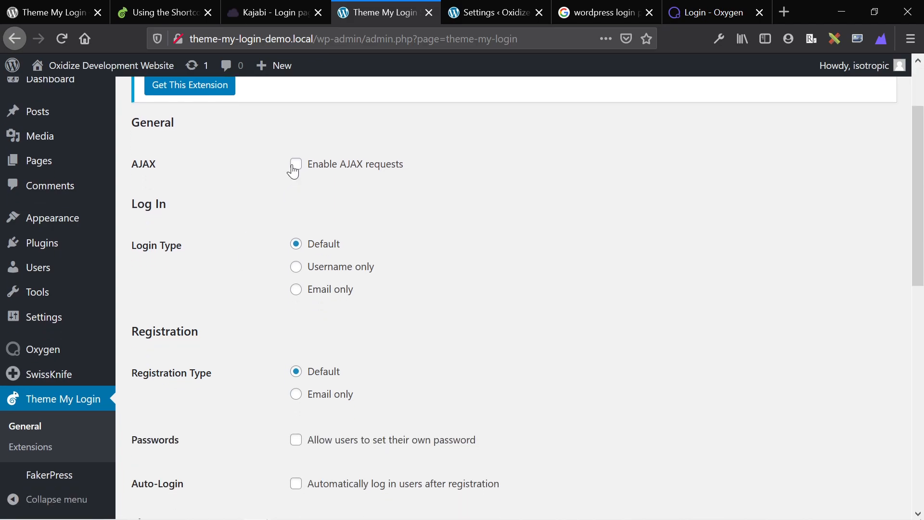
click(294, 166)
scroll(295, 251, down, 2)
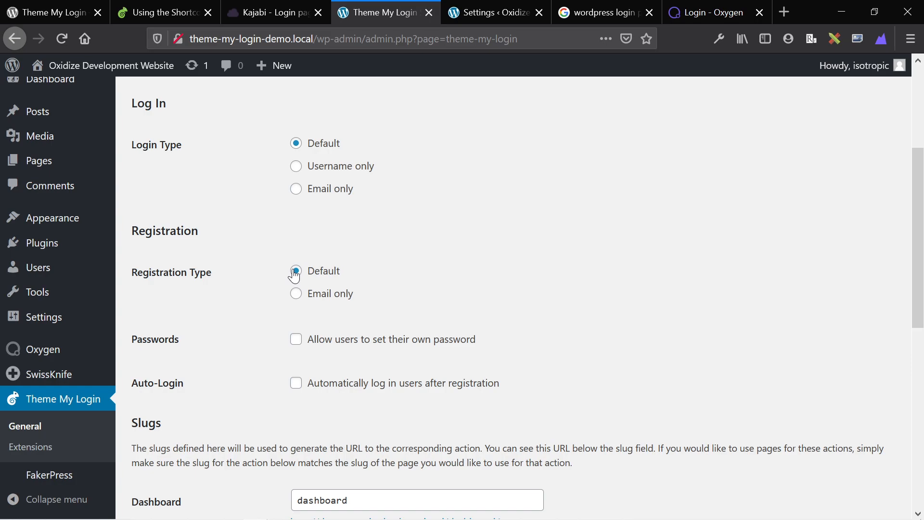
scroll(295, 277, down, 2)
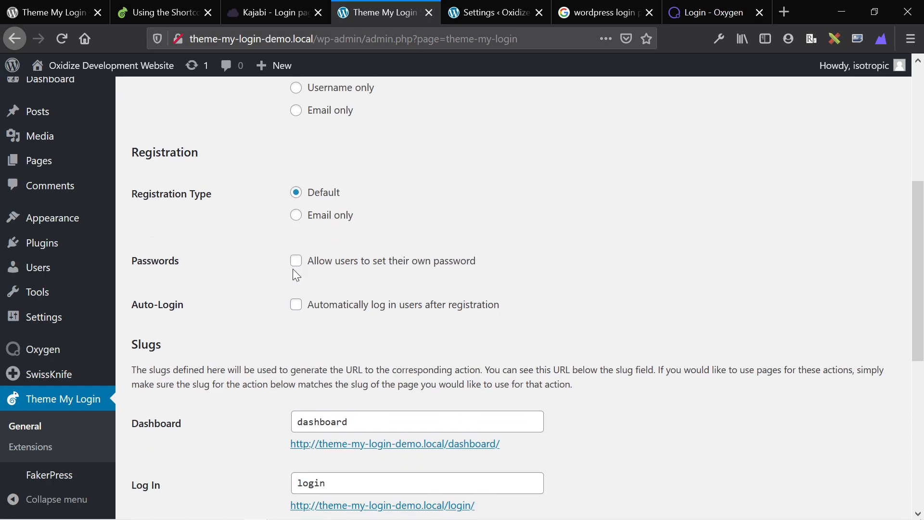
scroll(292, 269, down, 1)
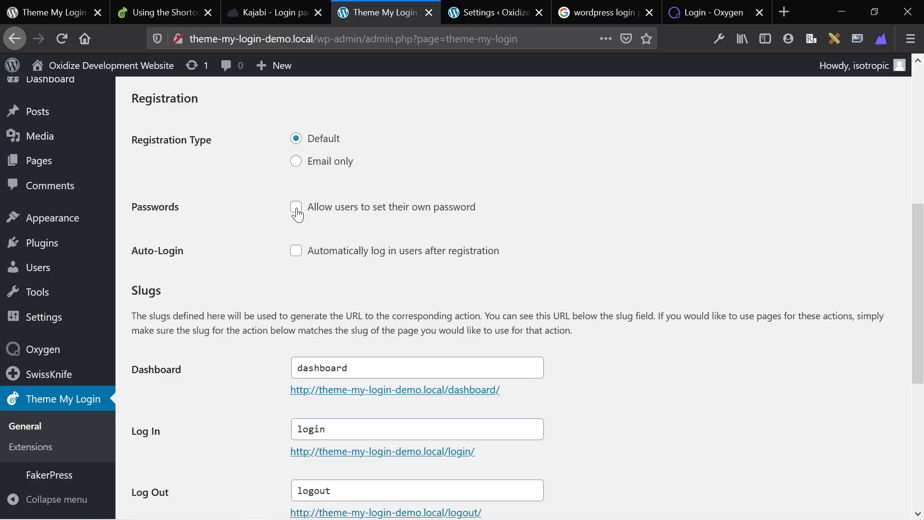
click(297, 213)
click(294, 253)
scroll(525, 282, down, 3)
scroll(525, 282, down, 2)
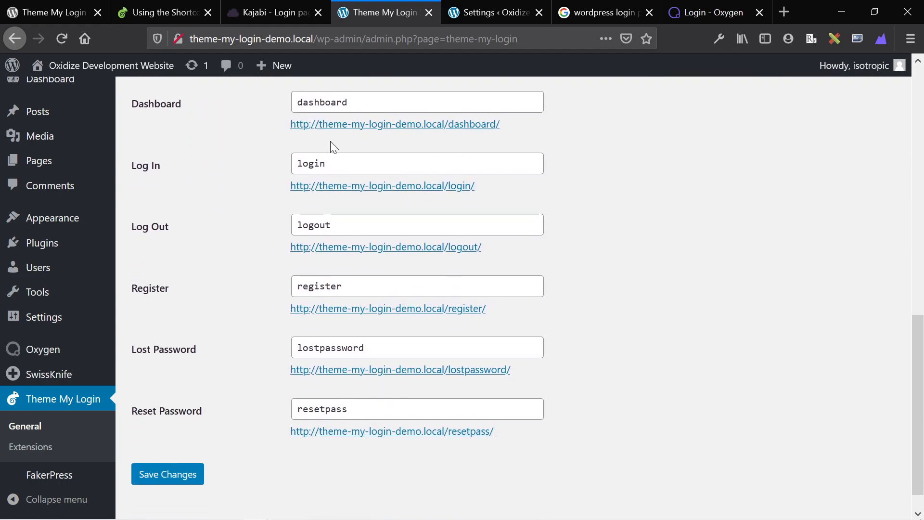
scroll(308, 219, up, 2)
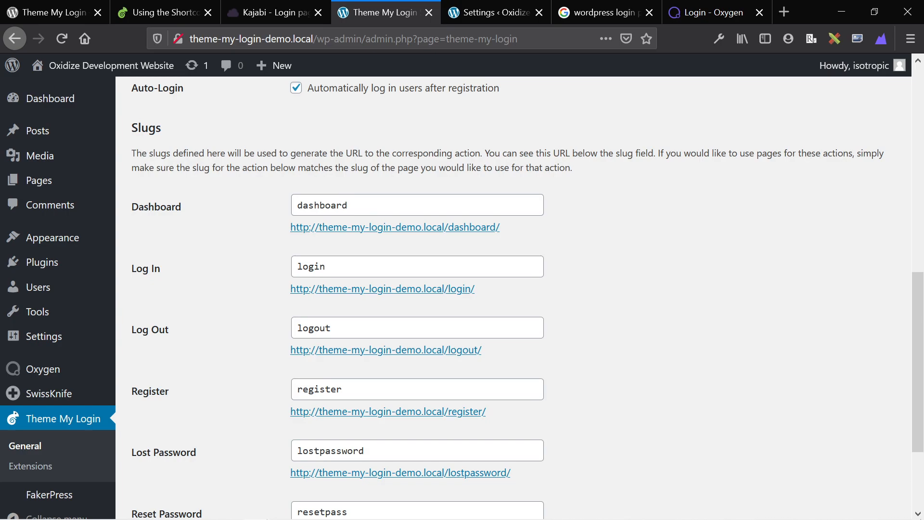
scroll(318, 323, down, 1)
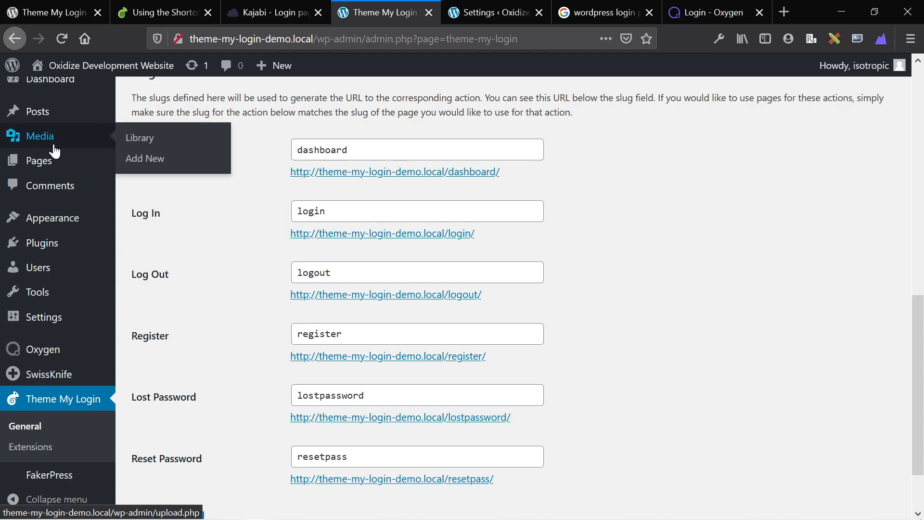
Open several blank new-page editors in background tabs from the Pages list.
middle_click(51, 165)
click(419, 10)
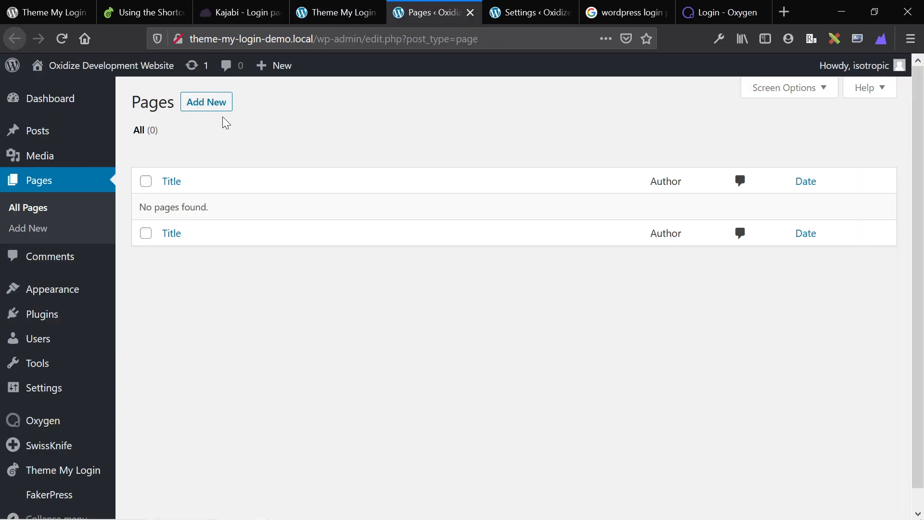
click(311, 13)
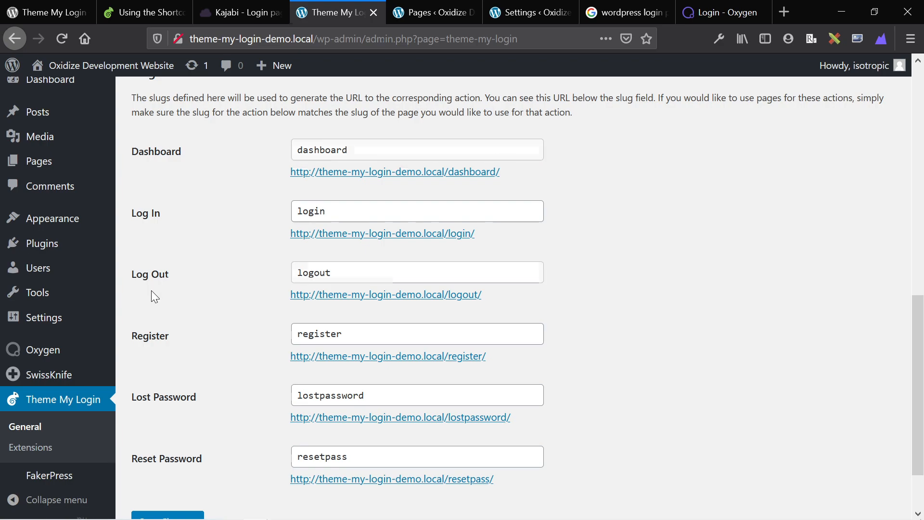
key(ctrl+Tab)
middle_click(203, 99)
middle_click(203, 99)
middle_click(203, 99)
middle_click(203, 100)
middle_click(203, 100)
middle_click(203, 100)
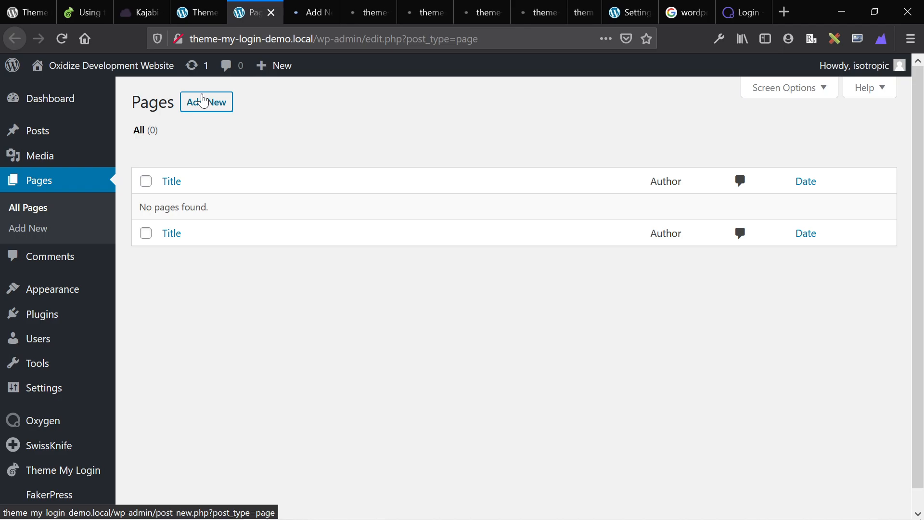
middle_click(252, 7)
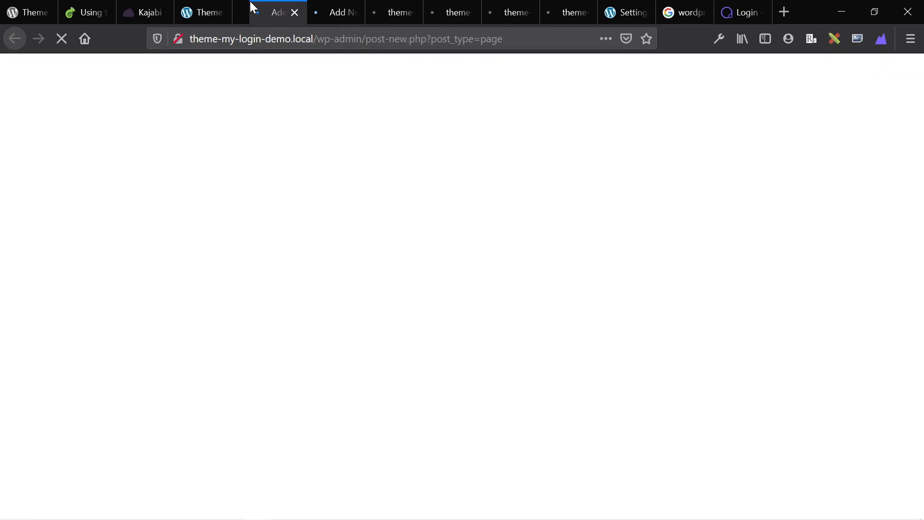
key(ctrl+shift+Tab)
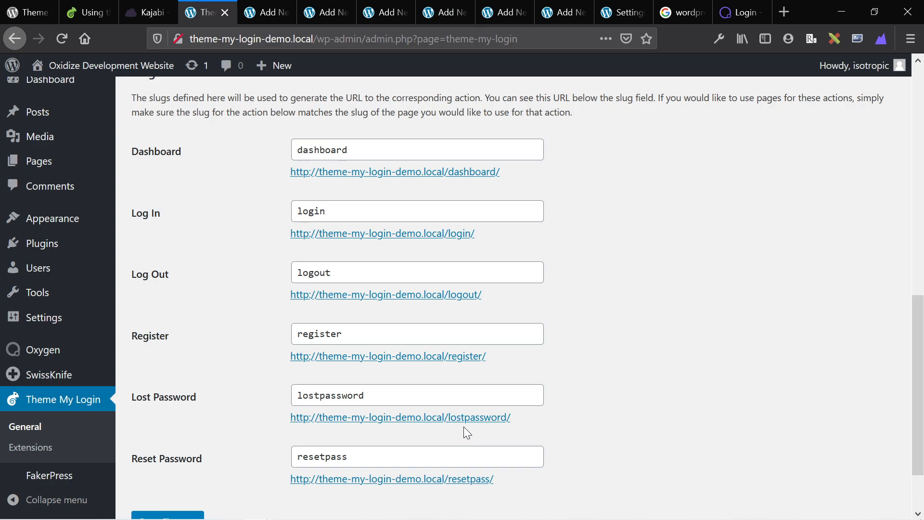
Try editing the Lost Password slug, leaving it unchanged as lostpassword.
click(354, 395)
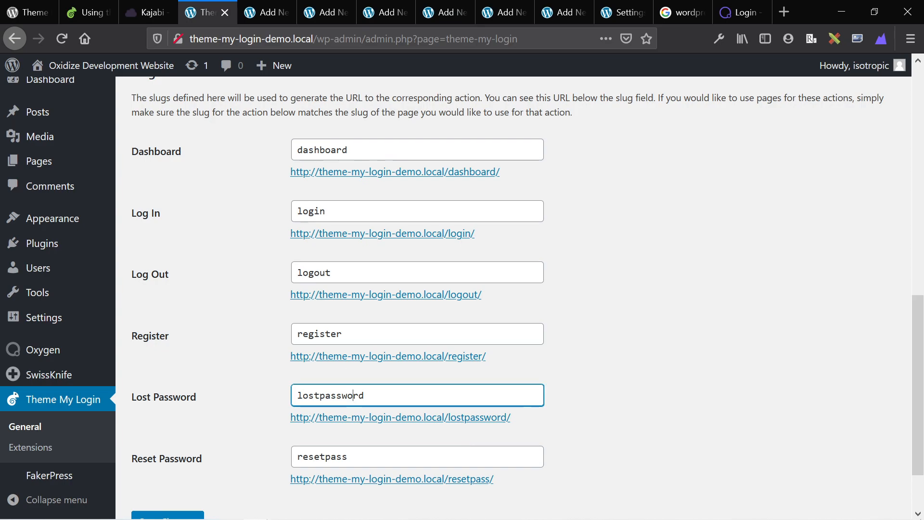
double_click(354, 395)
click(320, 396)
text(-)
key(BackSpace)
Title three new pages Login, Logout and Register.
key(ctrl+Tab)
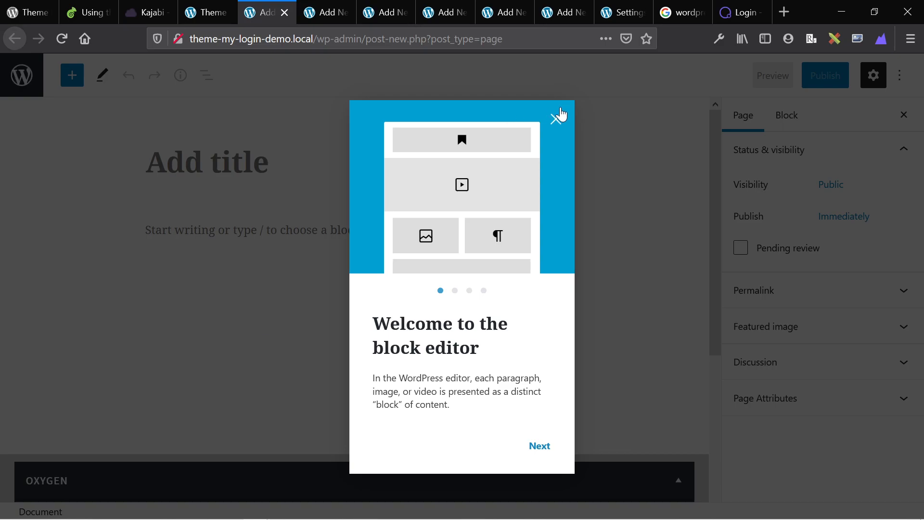
click(563, 115)
text(Leg)
key(BackSpace)
key(BackSpace)
text(og9)
key(BackSpace)
text(in)
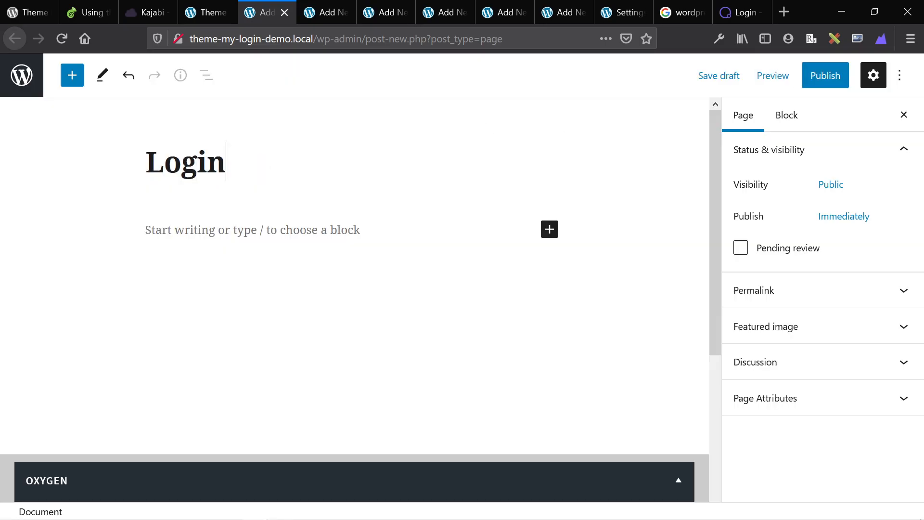
key(ctrl+Tab)
click(291, 159)
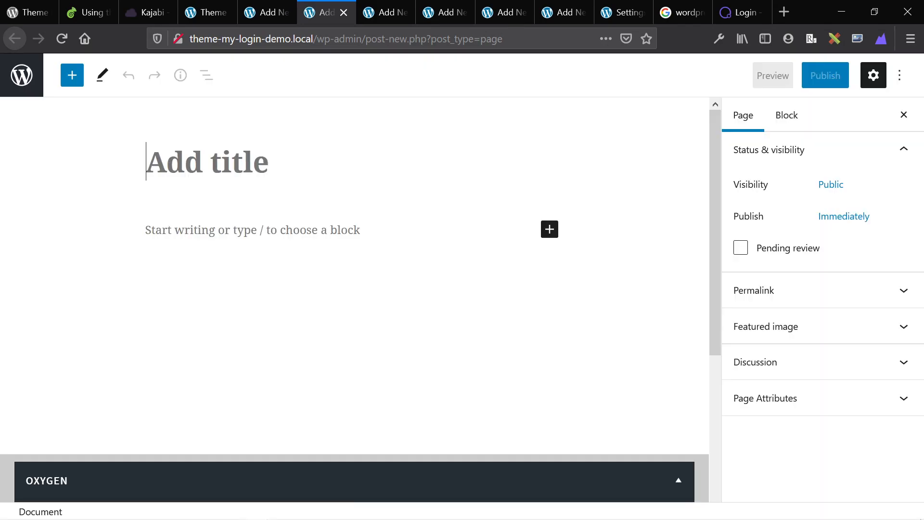
text(Logi)
key(BackSpace)
text(ut)
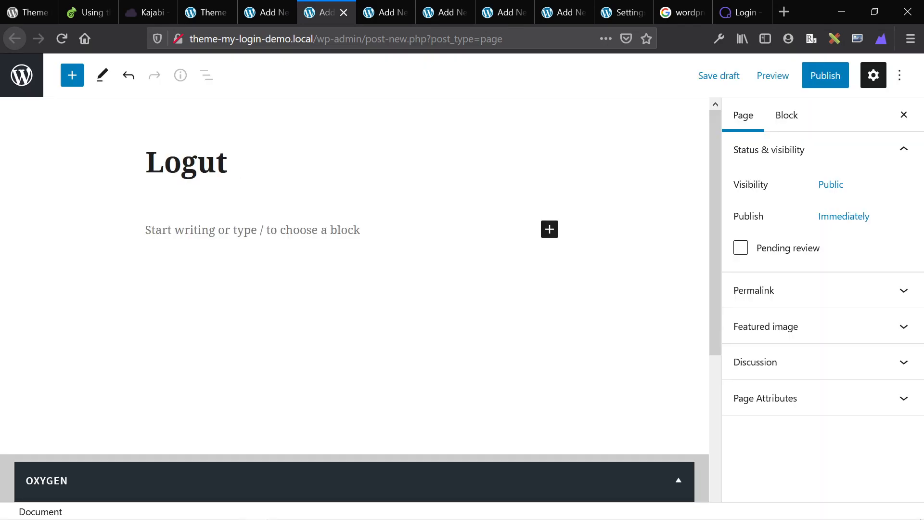
key(BackSpace)
key(BackSpace)
text(out)
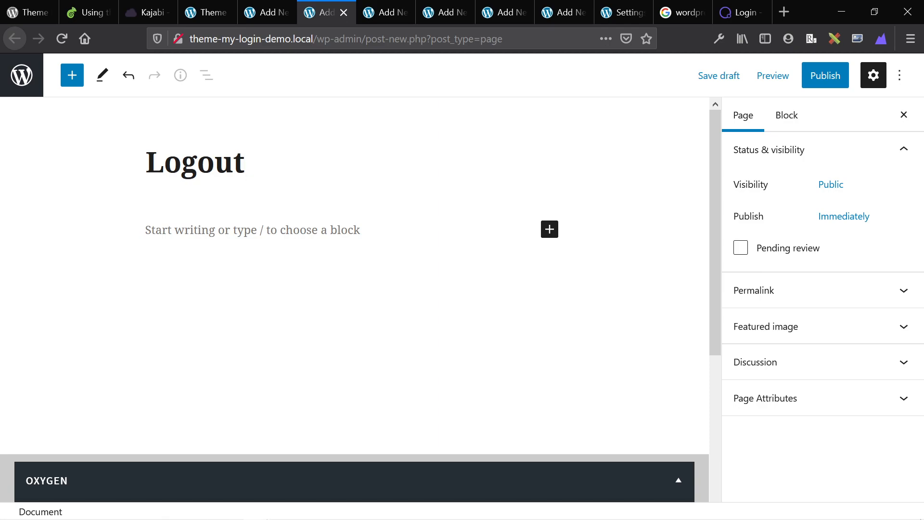
key(ctrl+Tab)
click(266, 200)
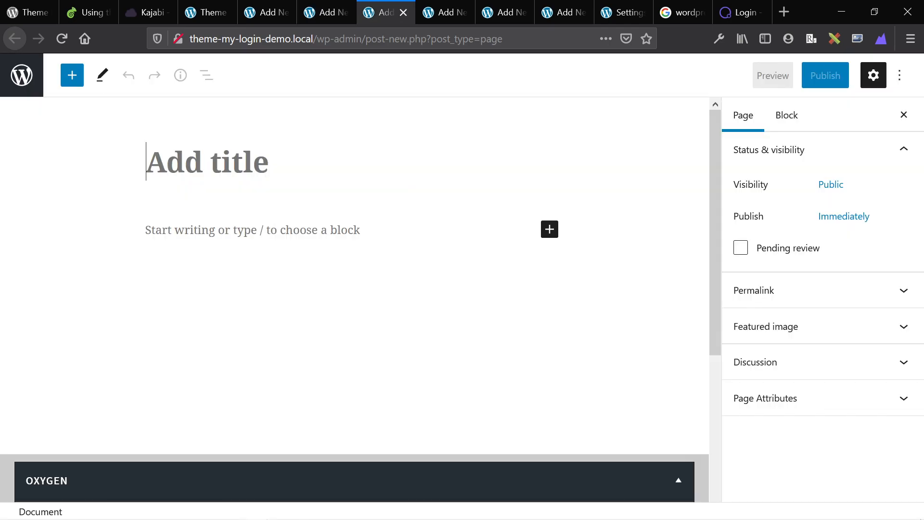
text(Rg)
key(BackSpace)
text(egister)
key(Return)
Title another new page lostpassword, copied from the Lost Password slug setting.
key(ctrl+Tab)
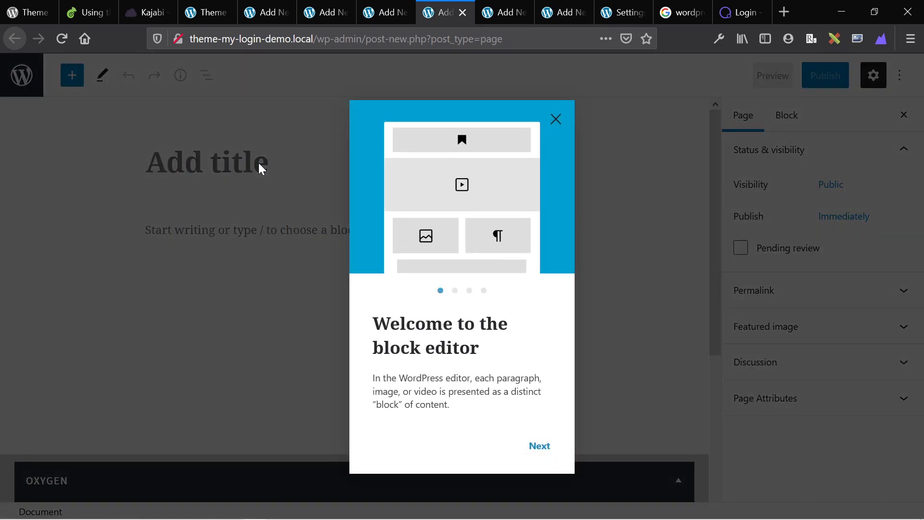
key(ctrl+shift+Tab)
key(ctrl+shift+Tab)
key(ctrl+shift+Tab)
key(ctrl+shift+Tab)
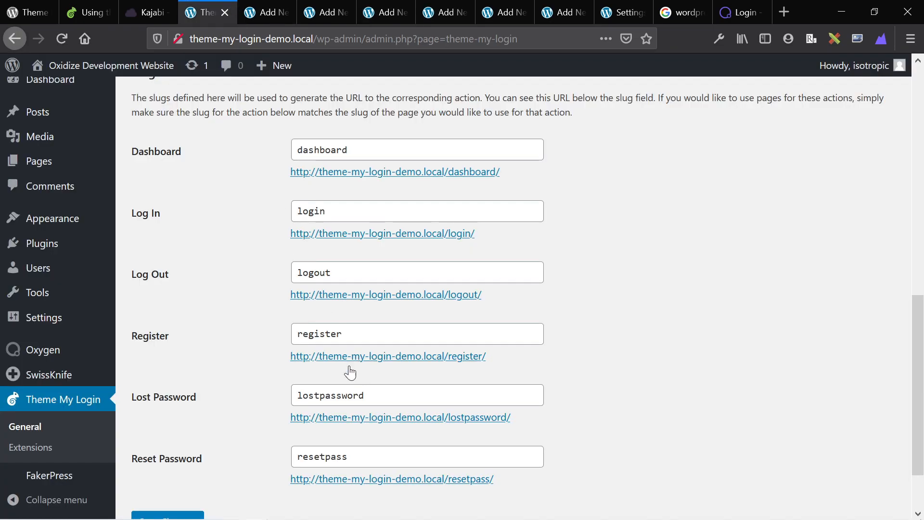
click(348, 396)
key(ctrl+a)
key(ctrl+c)
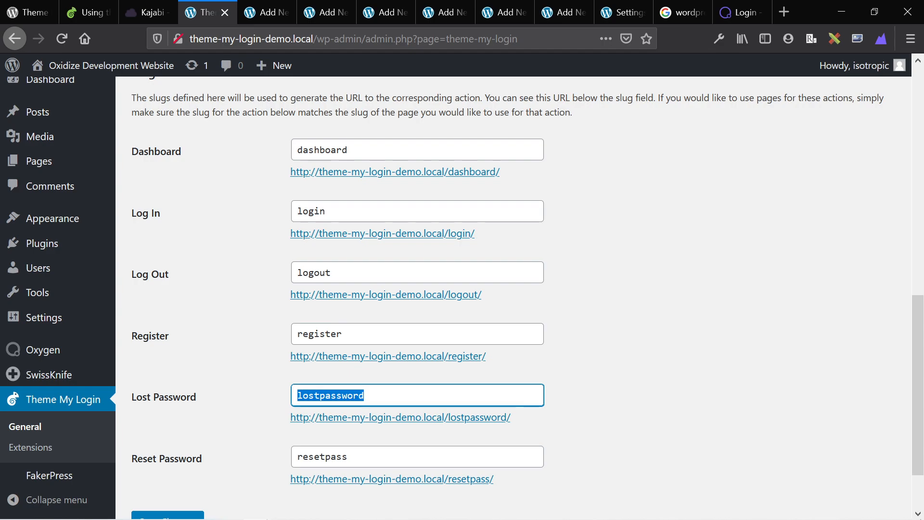
click(430, 9)
click(234, 214)
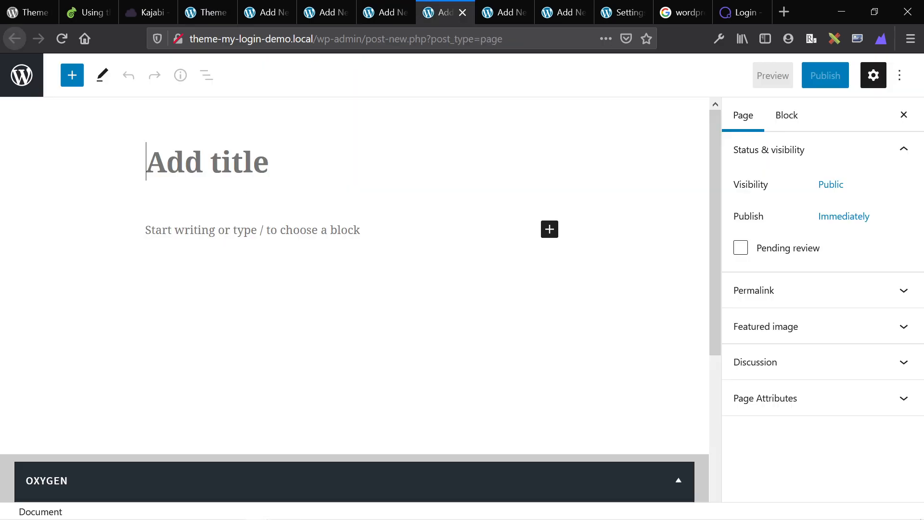
key(ctrl+v)
Title another new page resetpass, copied from the Reset Password slug, and publish it.
click(217, 9)
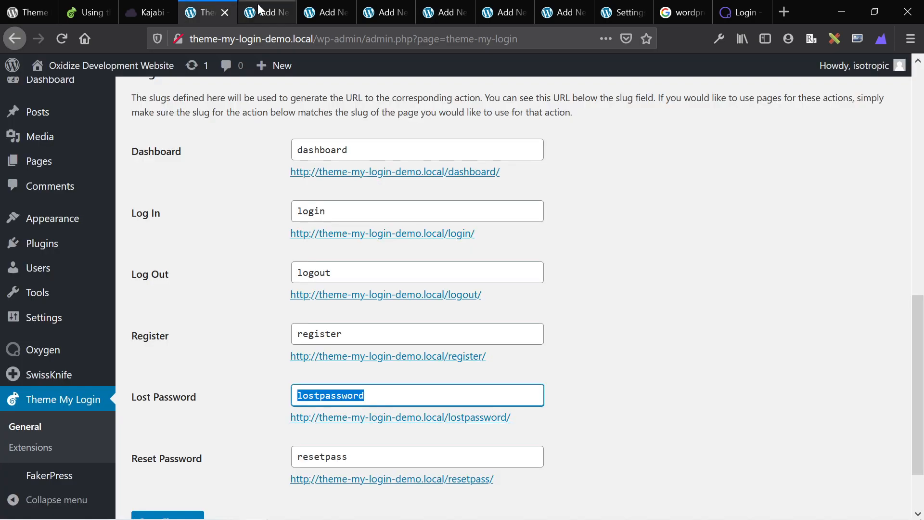
click(339, 456)
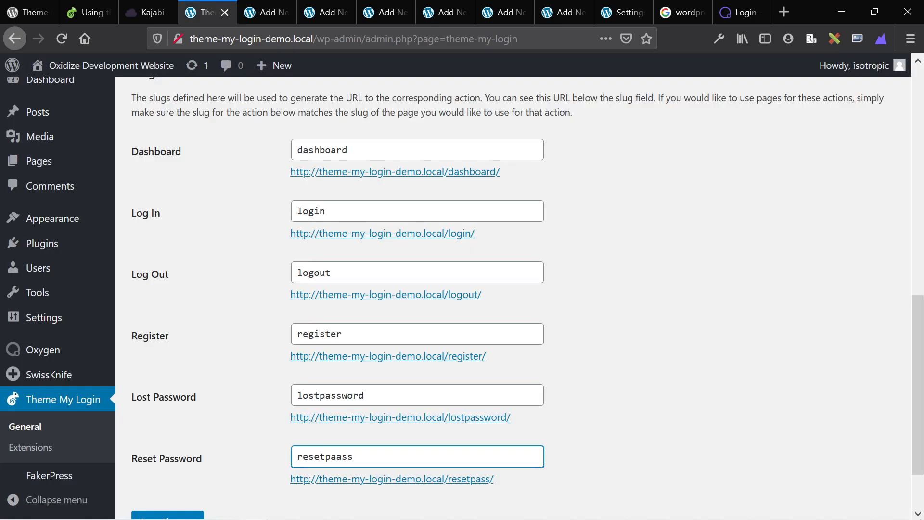
key(ctrl+a)
key(ctrl+c)
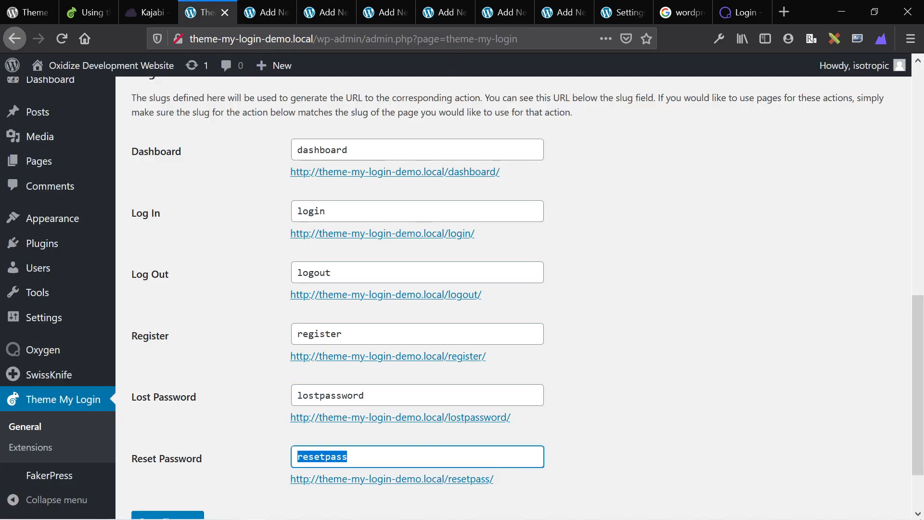
click(442, 10)
key(ctrl+Tab)
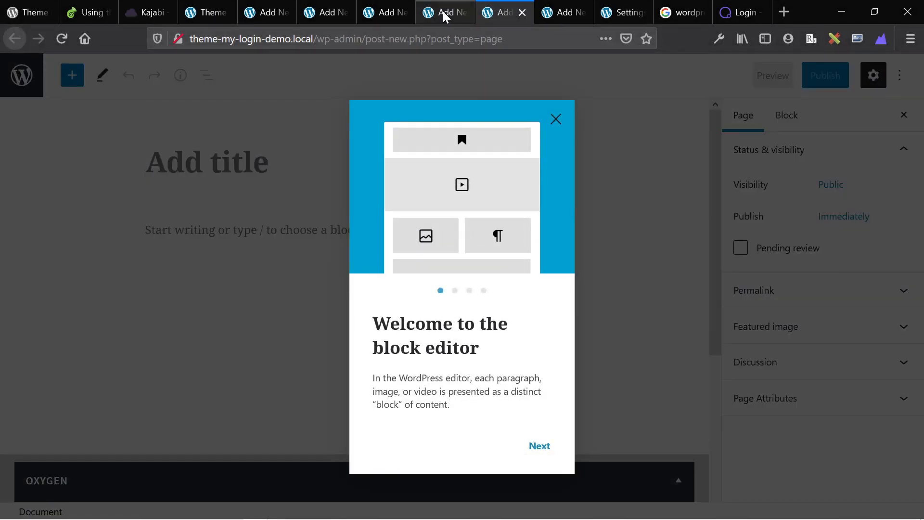
click(270, 255)
key(ctrl+v)
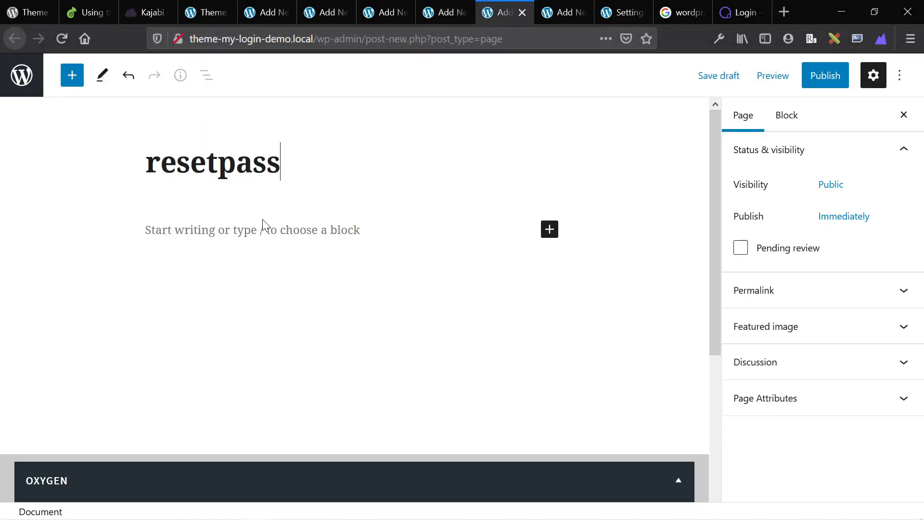
click(827, 81)
key(ctrl+shift+Tab)
Publish the lostpassword, resetpass, Register, Logout and Login pages.
click(827, 82)
click(807, 79)
key(ctrl+Tab)
click(807, 80)
key(ctrl+shift+Tab)
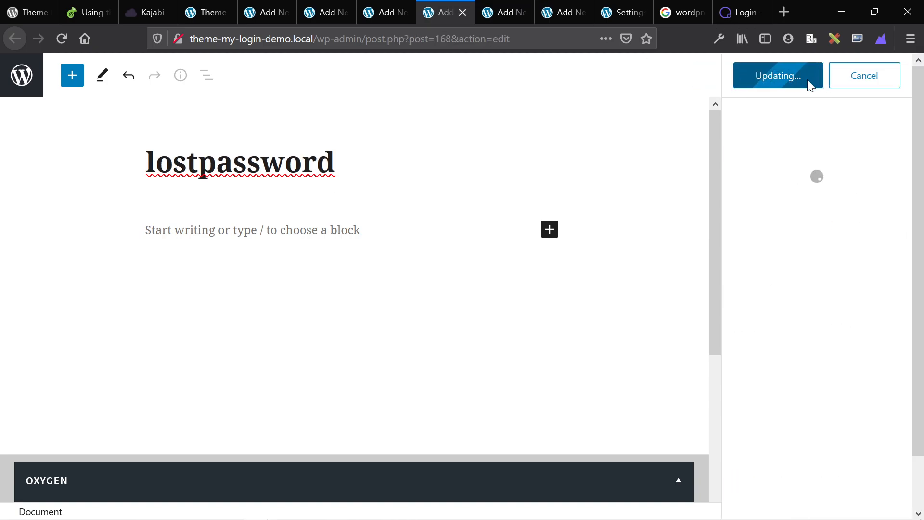
key(ctrl+shift+Tab)
click(807, 80)
click(807, 80)
key(ctrl+shift+Tab)
click(808, 79)
click(808, 80)
key(ctrl+shift+Tab)
click(807, 80)
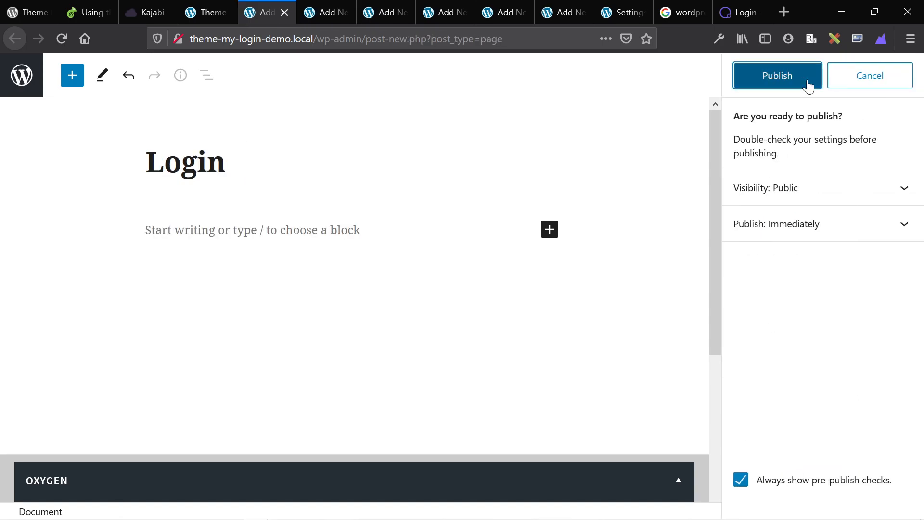
click(808, 82)
key(ctrl+shift+Tab)
key(ctrl+Tab)
key(ctrl+Tab)
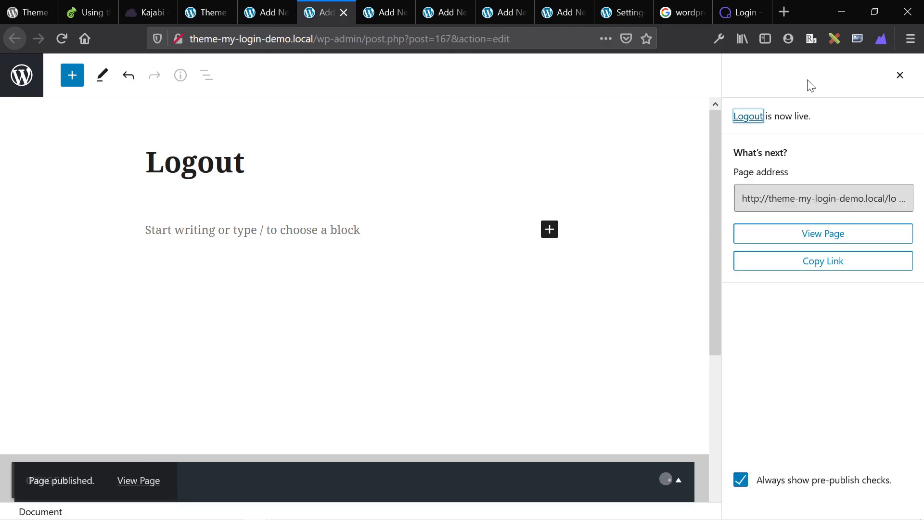
key(ctrl+Tab)
key(ctrl+Tab)
key(ctrl+Tab)
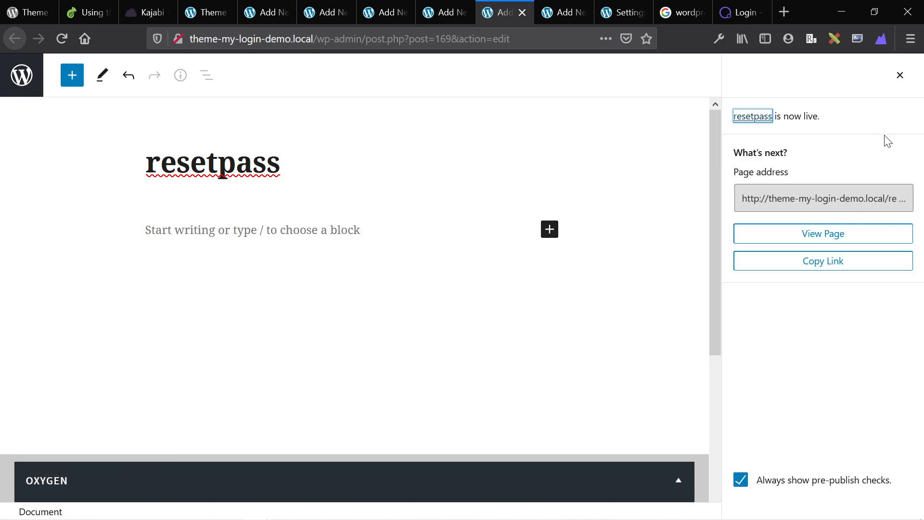
Retitle the resetpass page to 'Rest Password' and update it.
click(900, 77)
click(778, 293)
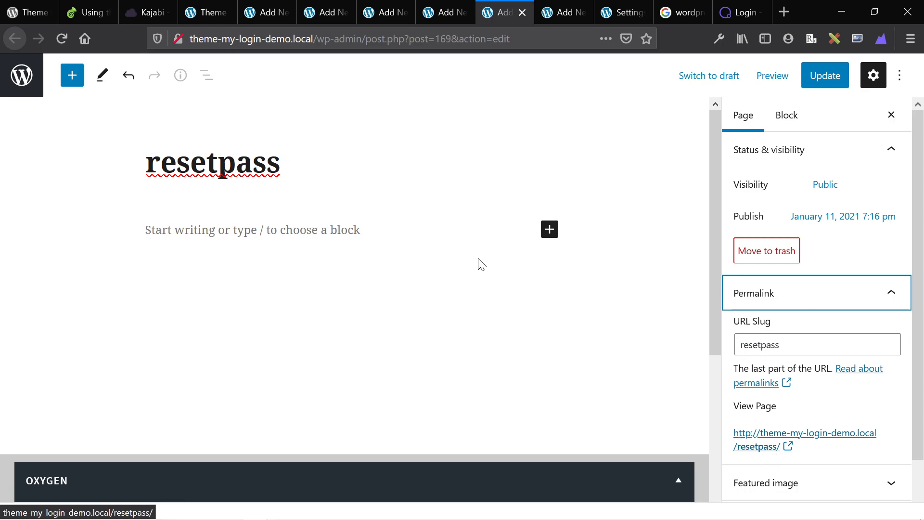
double_click(223, 173)
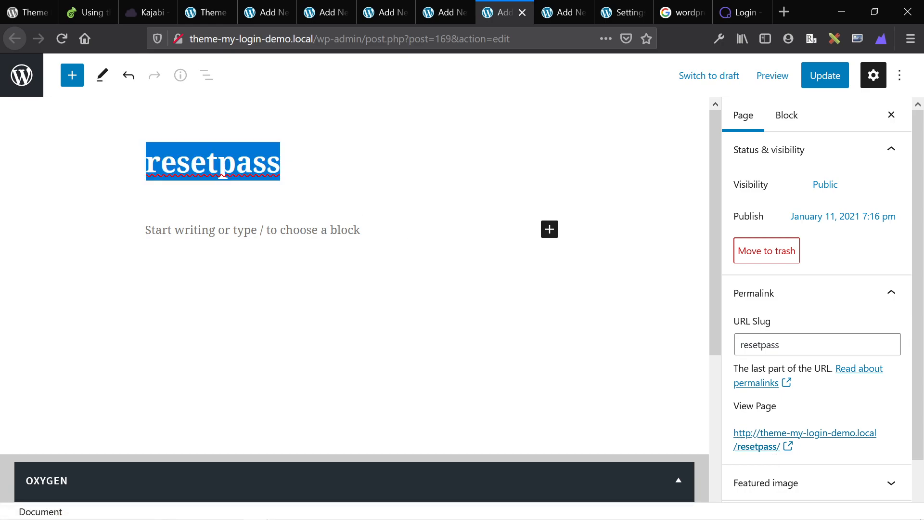
text(Rest Password)
click(814, 77)
Retitle the lostpassword page to 'Lost Password' and update it.
key(ctrl+shift+Tab)
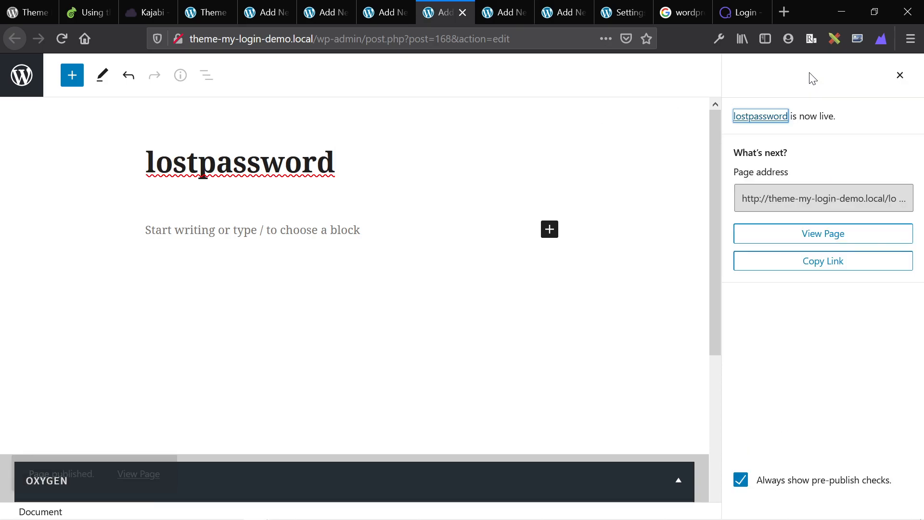
click(233, 163)
key(Left)
key(Left)
key(Left)
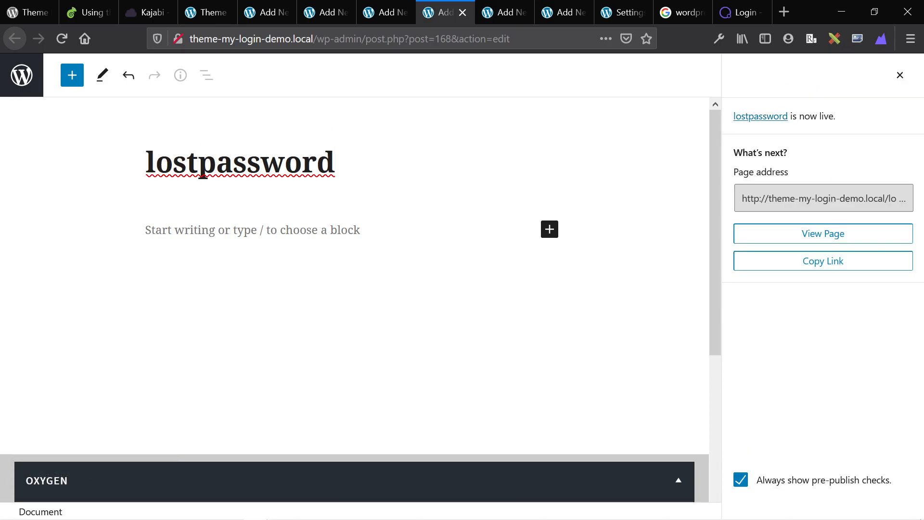
key(Delete)
text(P)
key(BackSpace)
text(L)
click(823, 76)
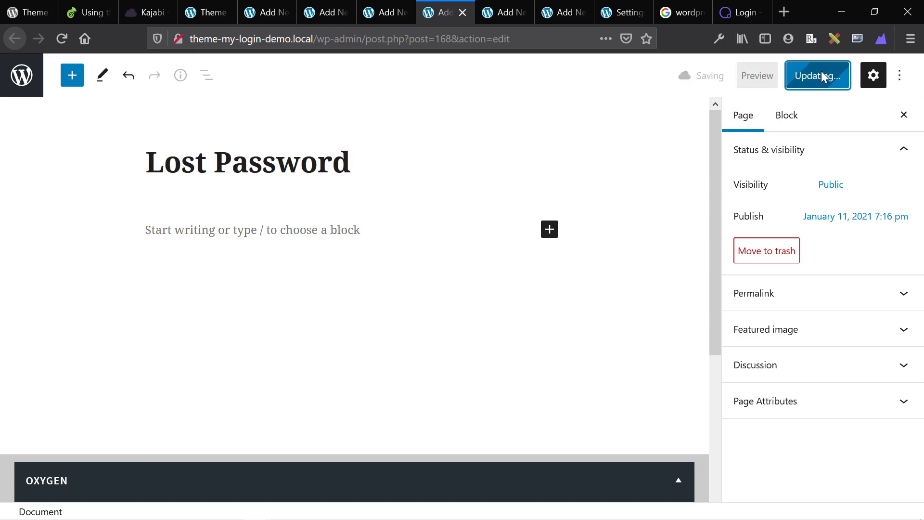
key(ctrl+shift+Tab)
key(ctrl+shift+Tab)
key(ctrl+shift+Tab)
key(ctrl+shift+Tab)
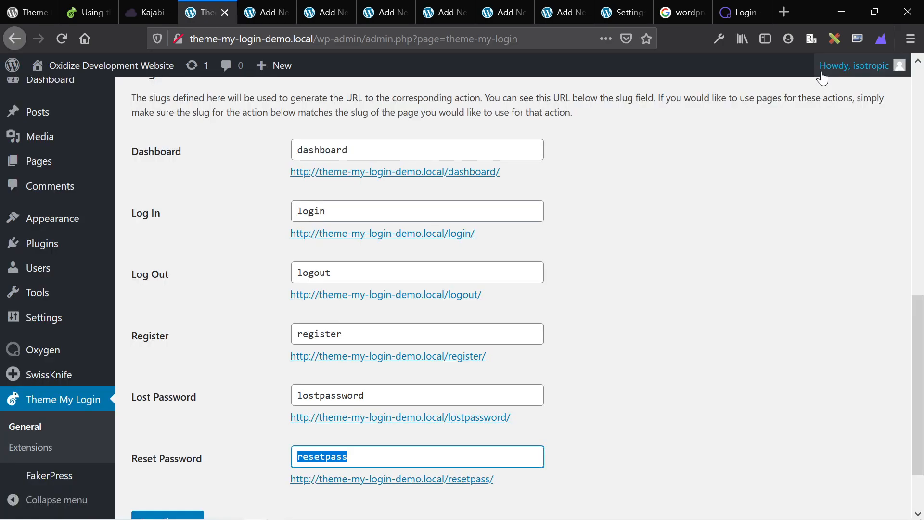
Check All Pages for the five published pages, then bring up the 'Using the Shortcode' docs.
click(61, 164)
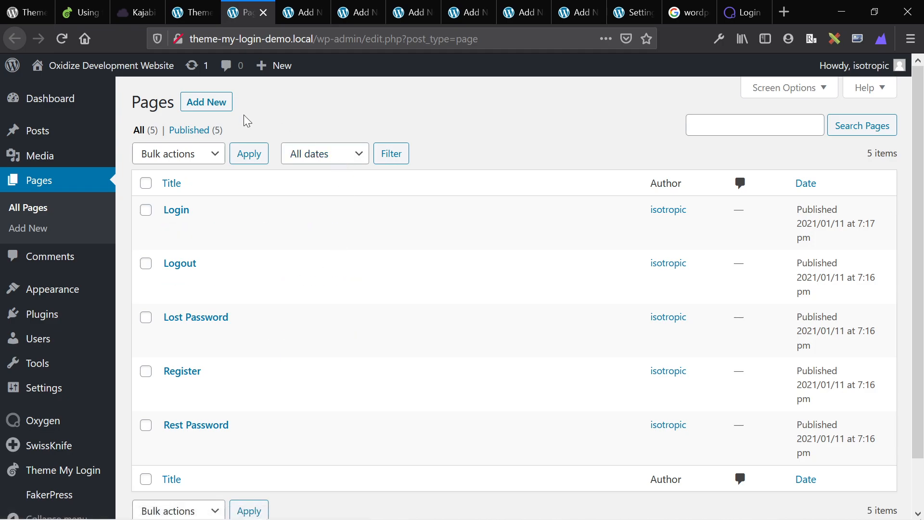
click(65, 10)
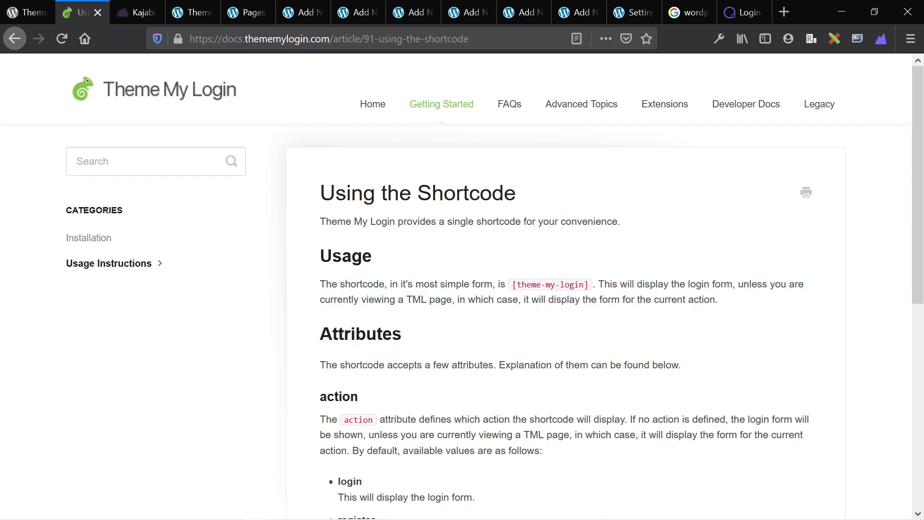
Copy the [theme-my-login] shortcode from the docs and recheck the login page address in settings.
drag(590, 287, 517, 285)
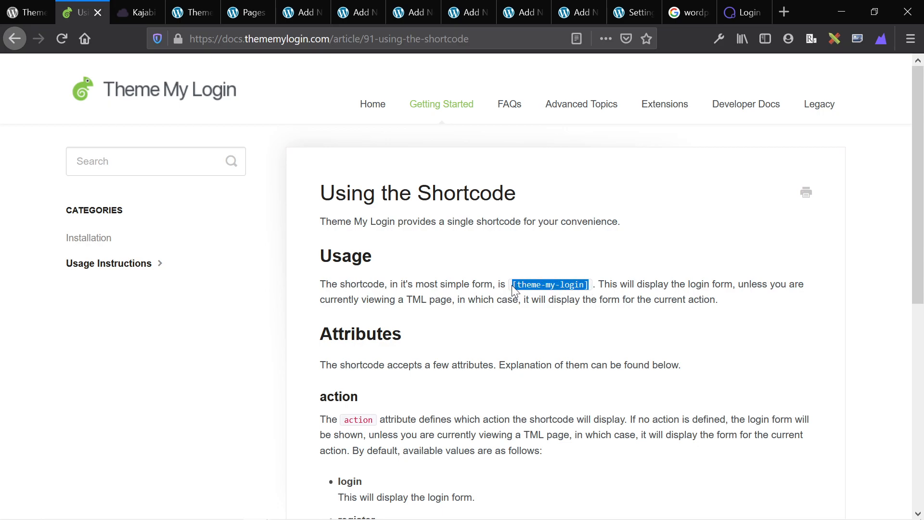
key(ctrl+Tab)
key(ctrl+Tab)
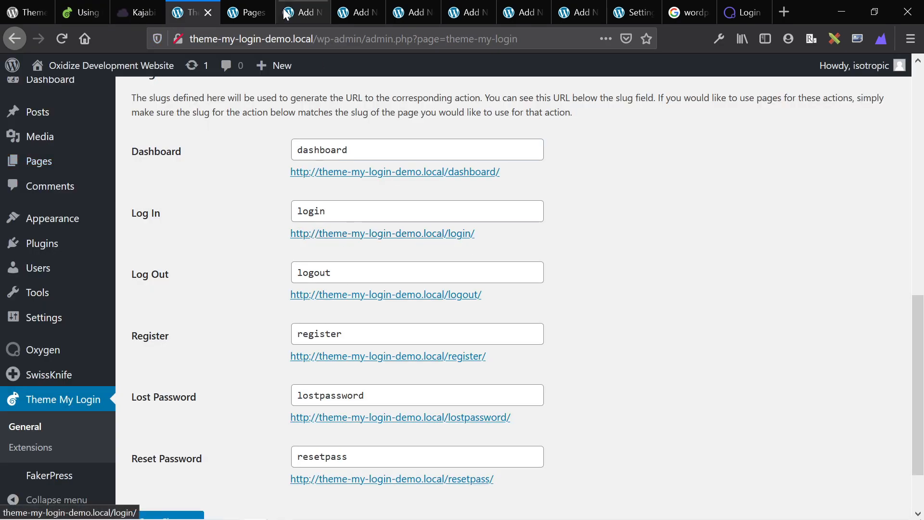
triple_click(487, 230)
double_click(487, 231)
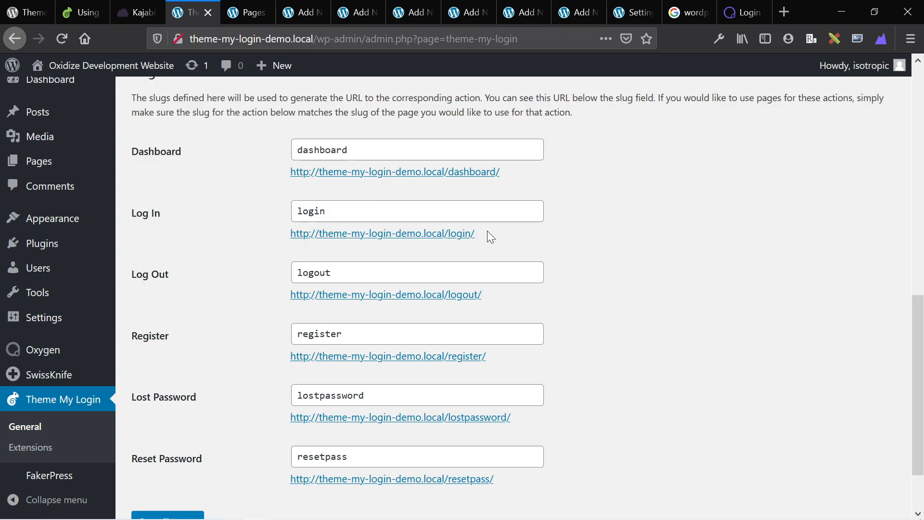
click(356, 12)
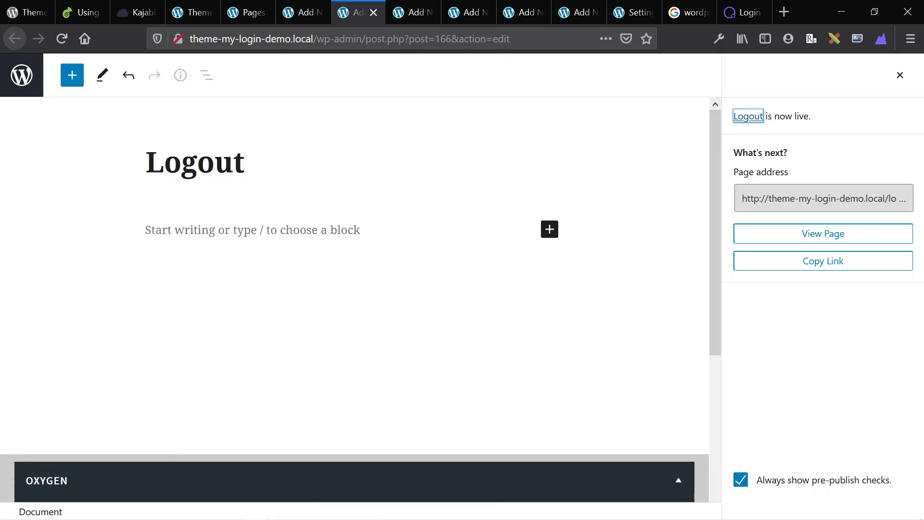
Paste the [theme-my-login] shortcode into the Logout page body, then undo it and check the Register editor.
click(202, 230)
text([theme-my-login])
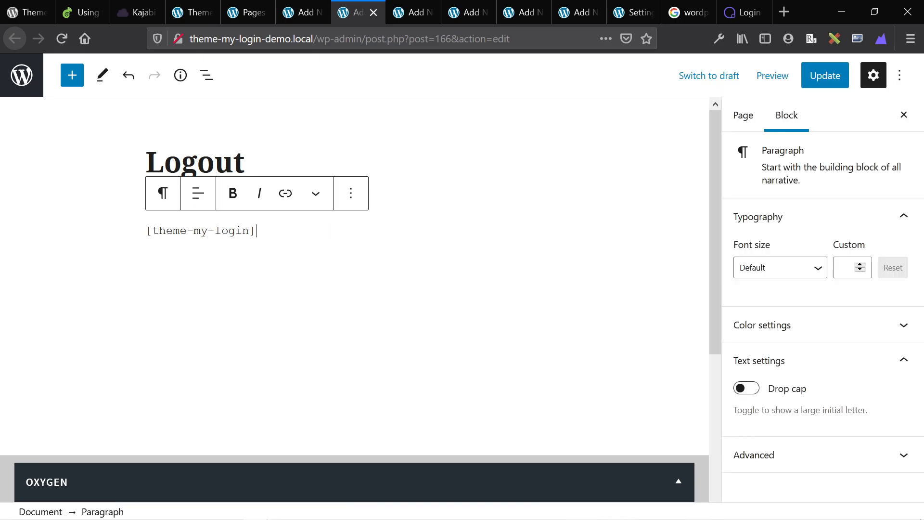
key(ctrl+z)
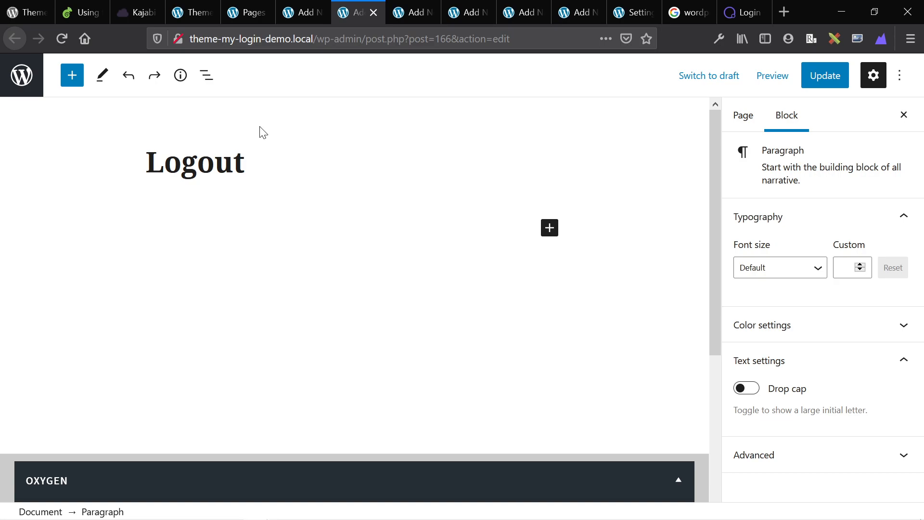
key(ctrl+Tab)
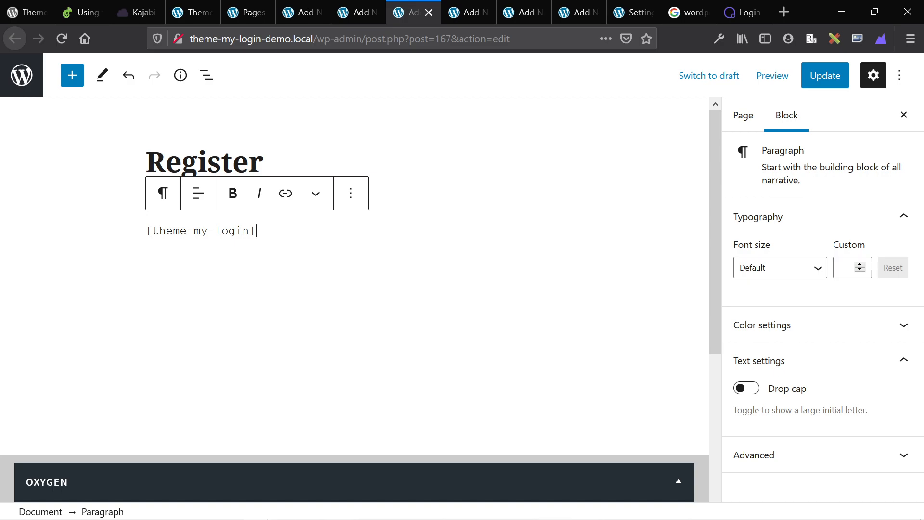
click(189, 8)
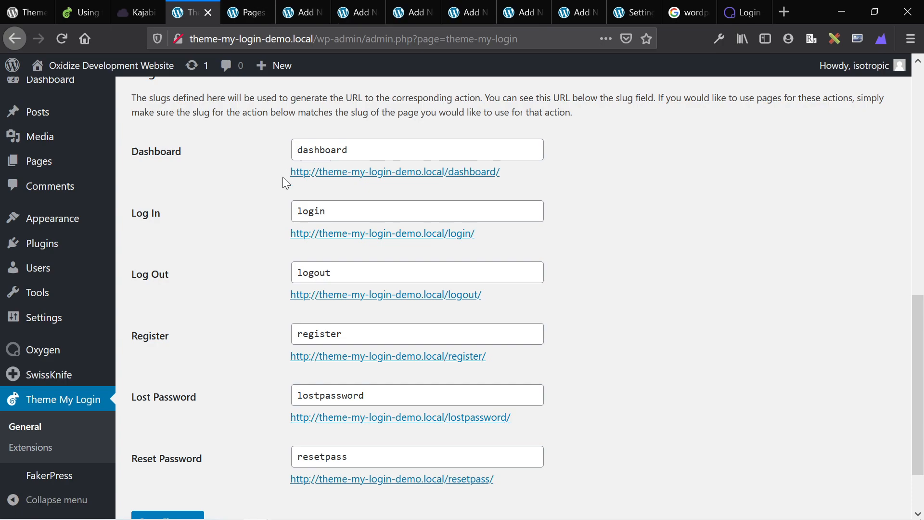
Create a new Oxygen template titled 'TML', review its inherit-design options, and publish it.
click(151, 374)
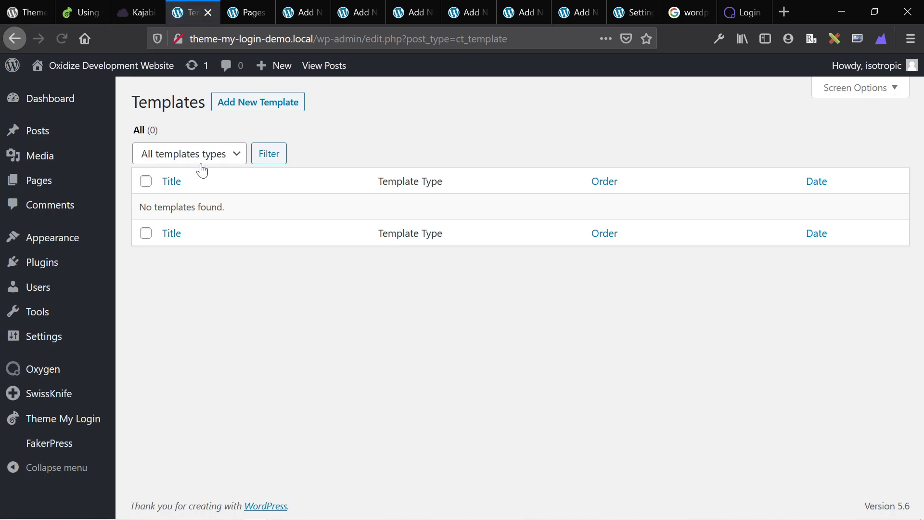
click(239, 114)
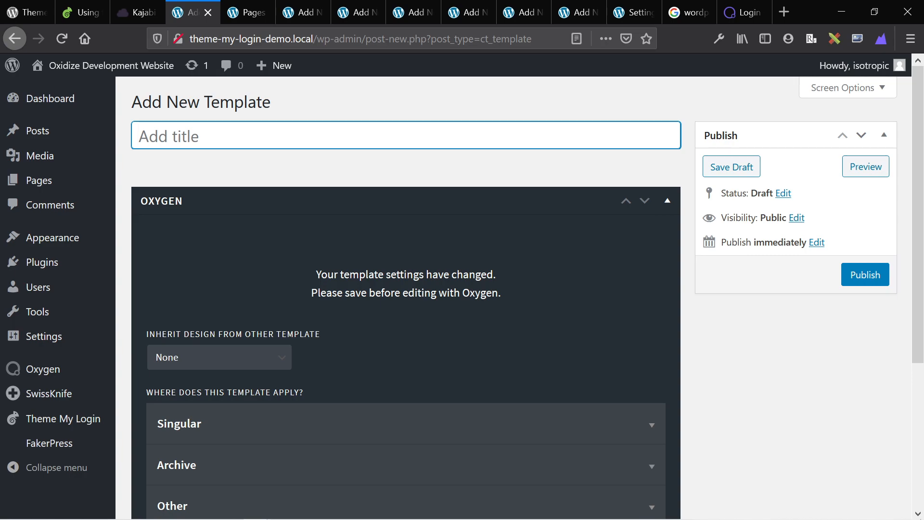
text(T)
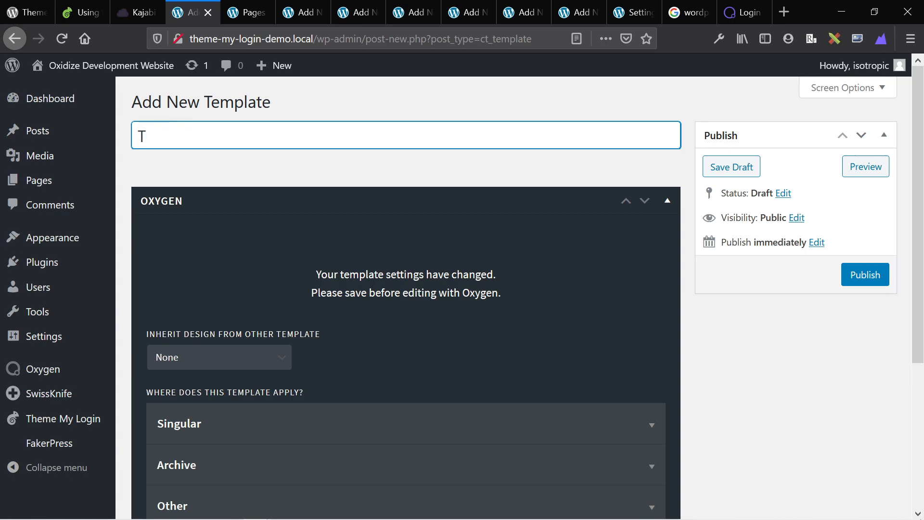
text(ML)
scroll(244, 319, down, 2)
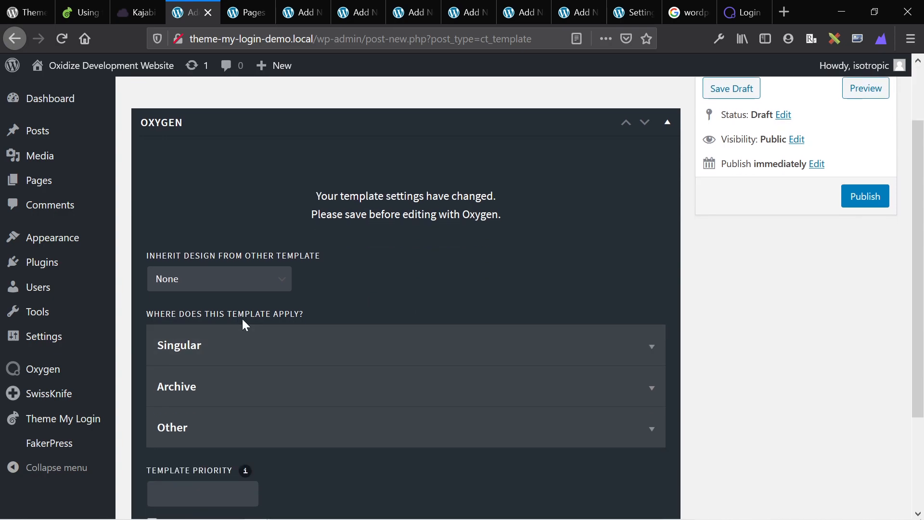
click(240, 288)
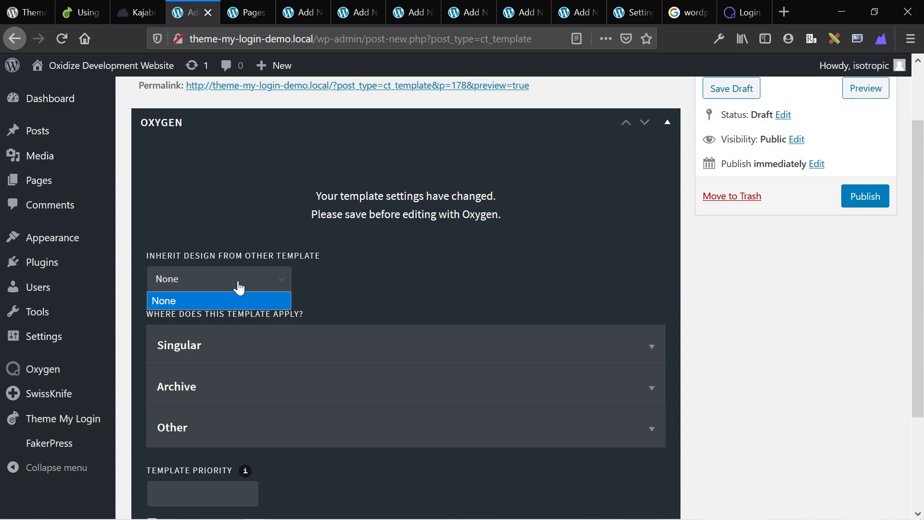
click(865, 198)
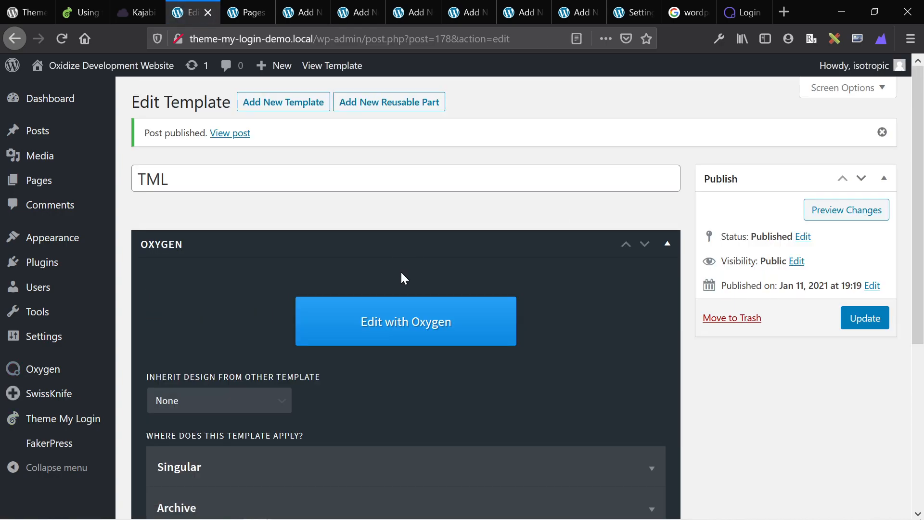
Open the TML template in Oxygen Builder and bring up the Add components panel.
scroll(405, 278, down, 2)
click(401, 264)
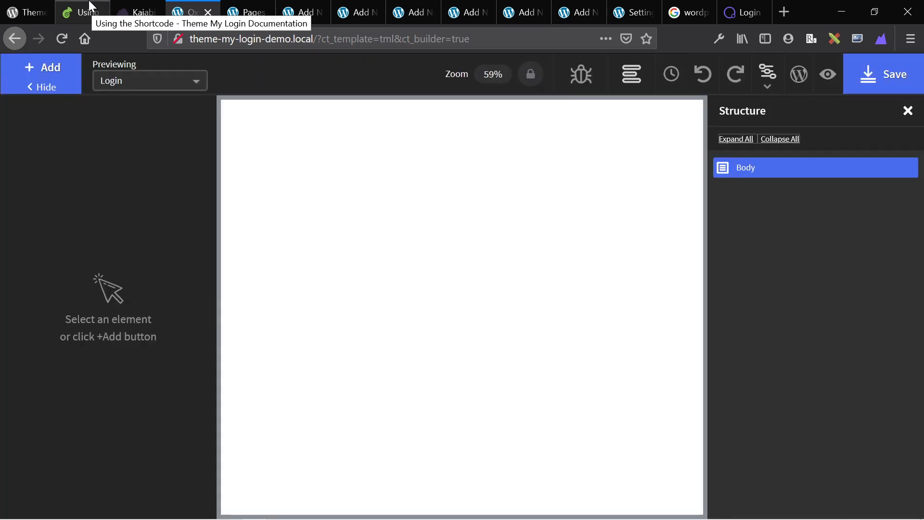
click(44, 67)
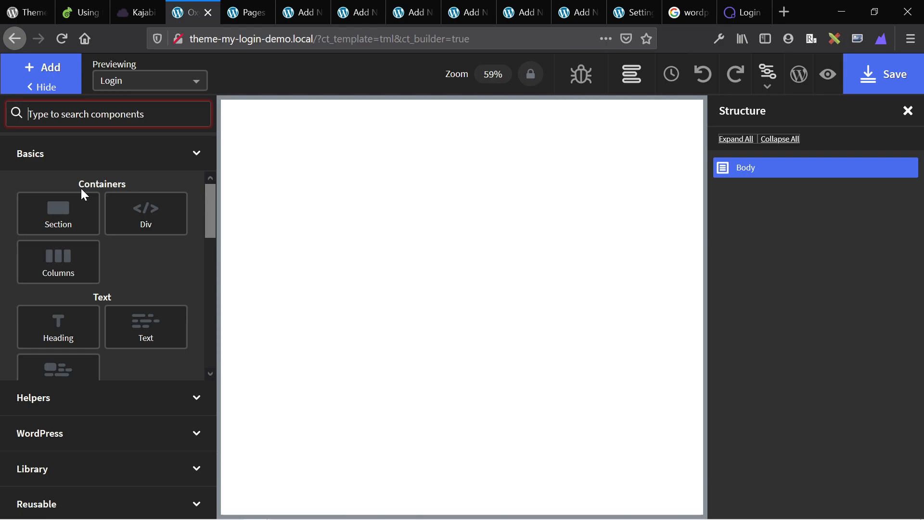
Add a Section to the template and set its height to 100 vh.
click(74, 219)
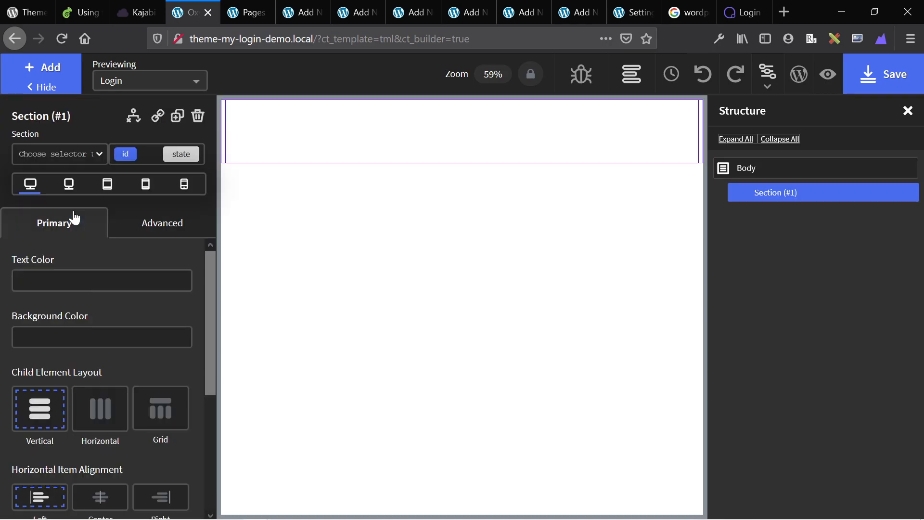
click(157, 223)
click(102, 304)
click(34, 491)
click(60, 494)
scroll(71, 417, down, 1)
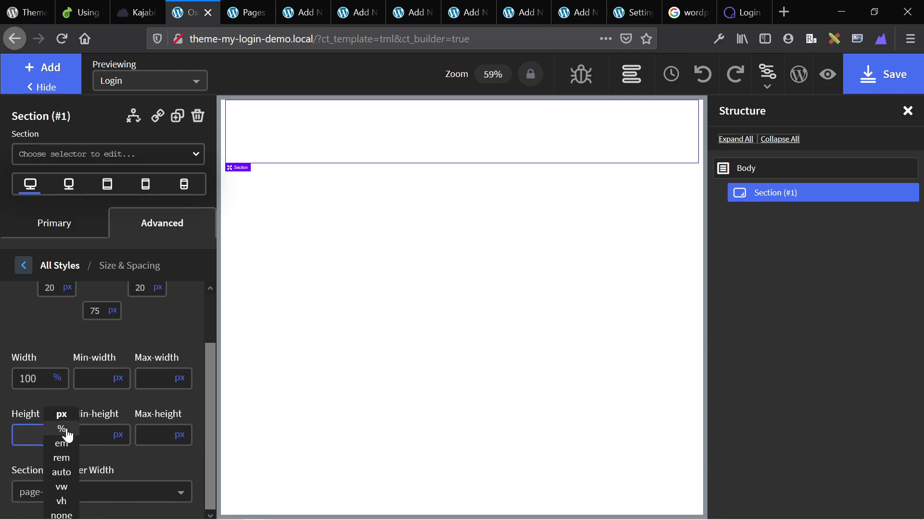
click(138, 11)
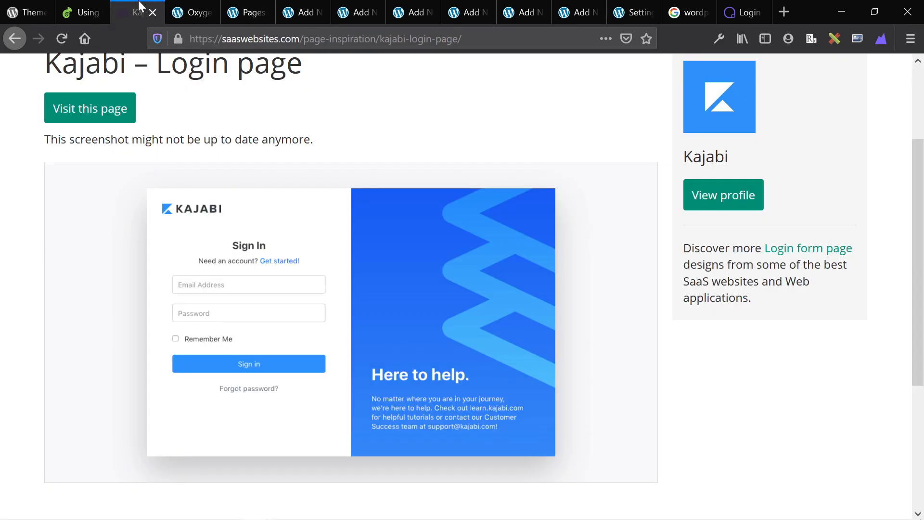
click(213, 7)
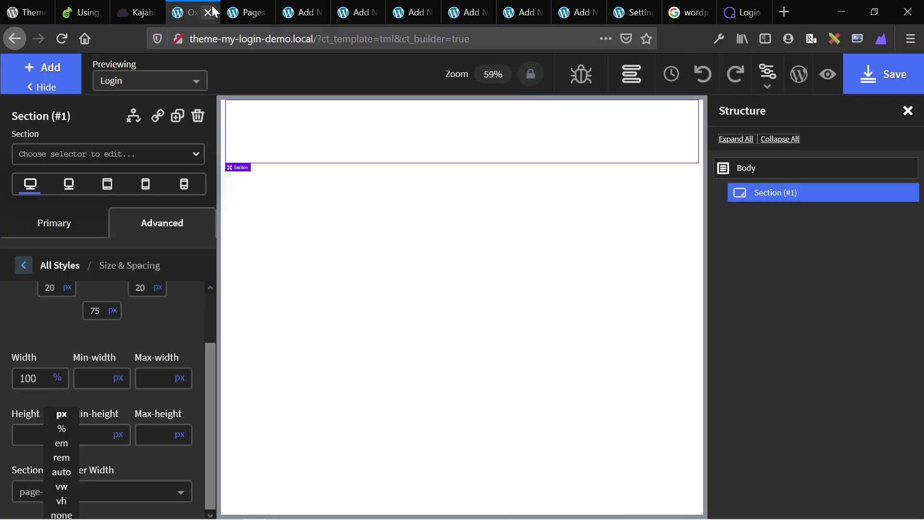
click(62, 501)
text(100)
click(382, 301)
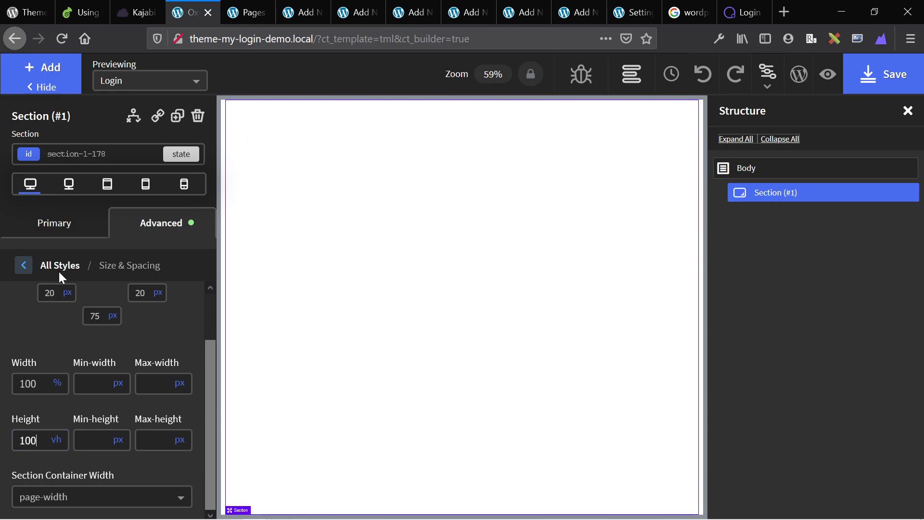
Give the section a light grey #eee background colour.
click(24, 265)
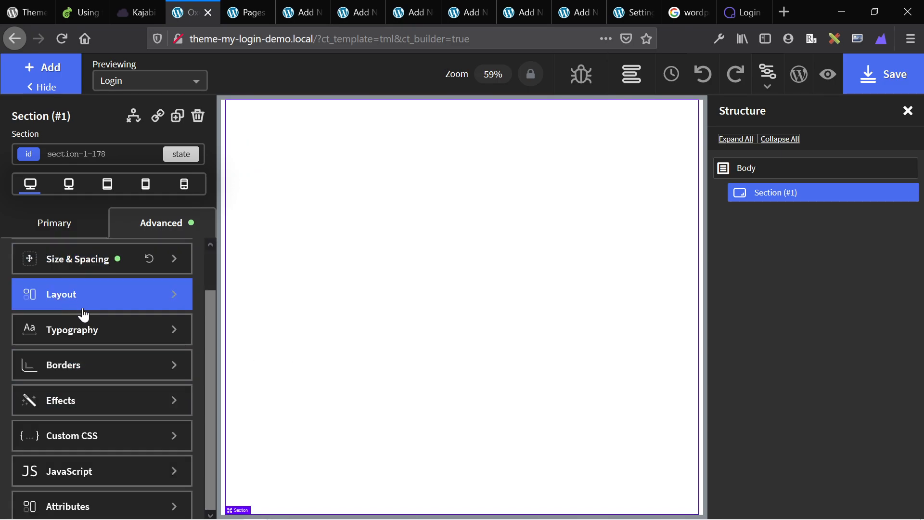
click(82, 262)
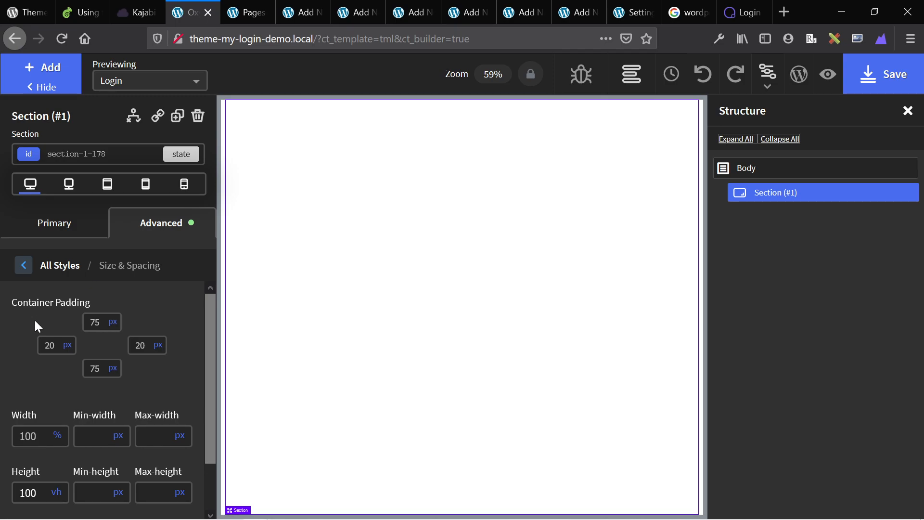
click(25, 267)
click(68, 301)
click(25, 269)
click(36, 272)
click(53, 323)
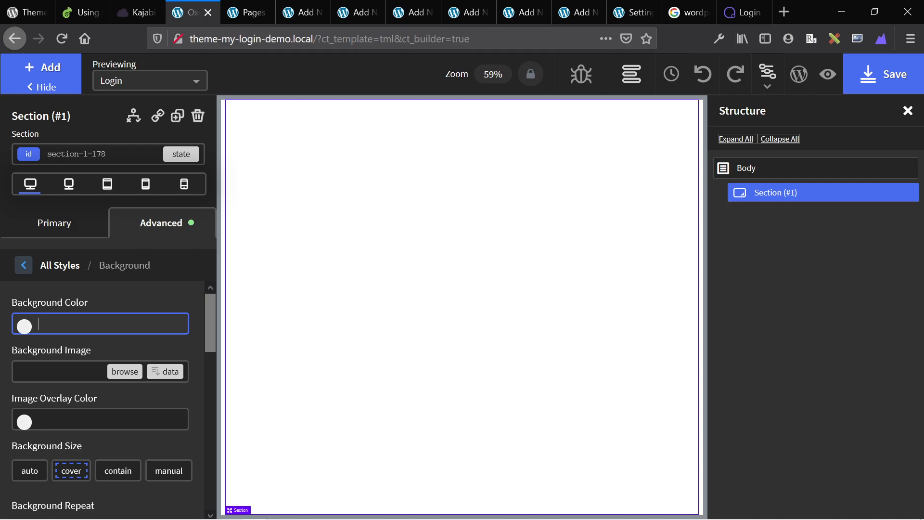
text(#)
text(00)
key(BackSpace)
key(BackSpace)
text(ee)
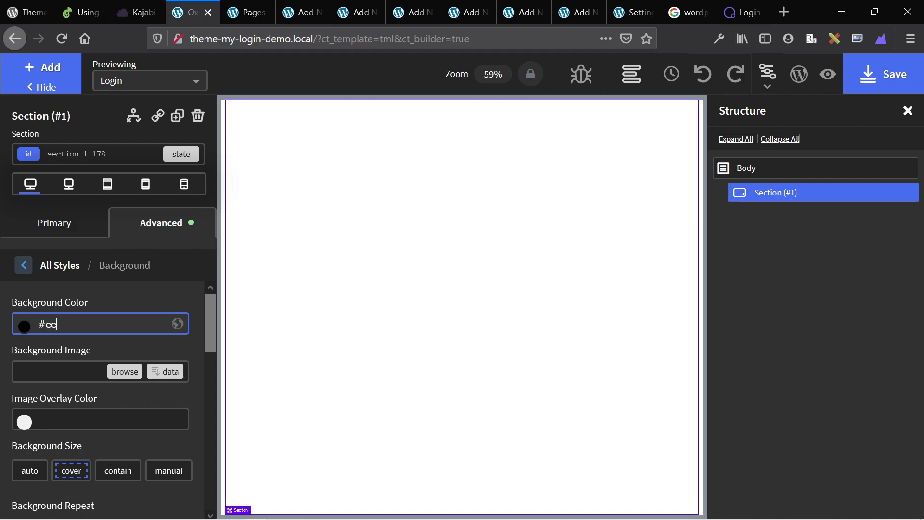
text(e)
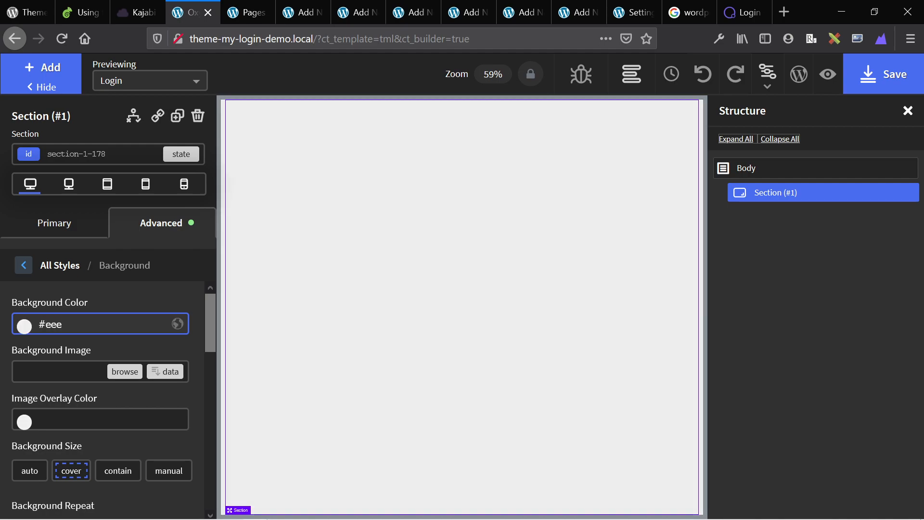
Add a Columns element with a 50/50 layout to the section.
click(55, 81)
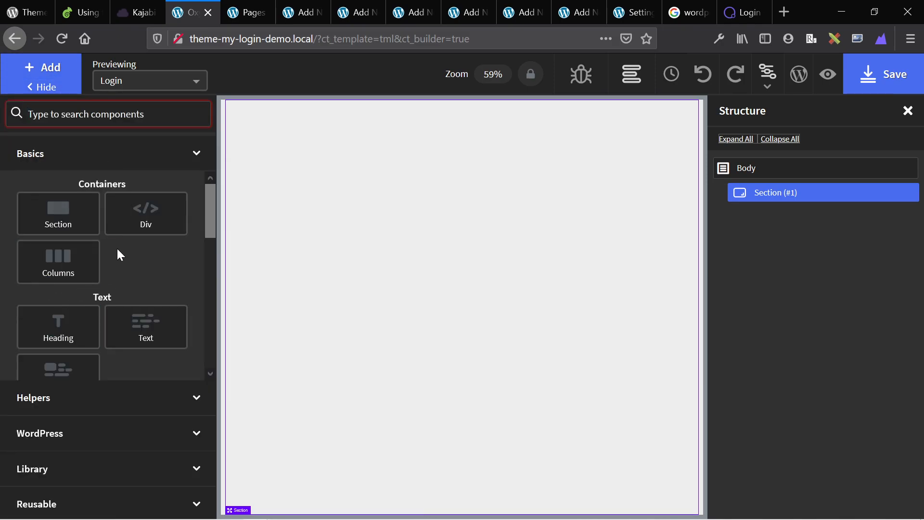
click(73, 271)
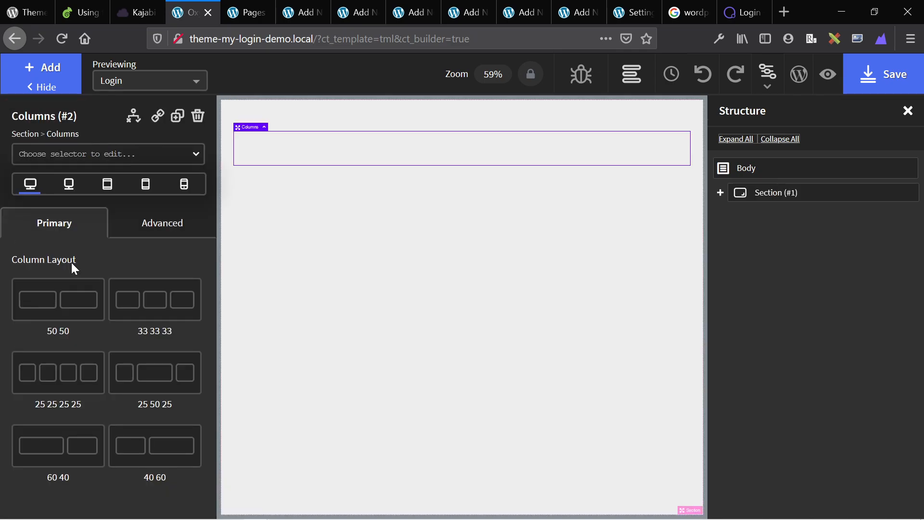
click(58, 303)
Set the section's children to a horizontal layout, centred vertically and horizontally.
click(357, 314)
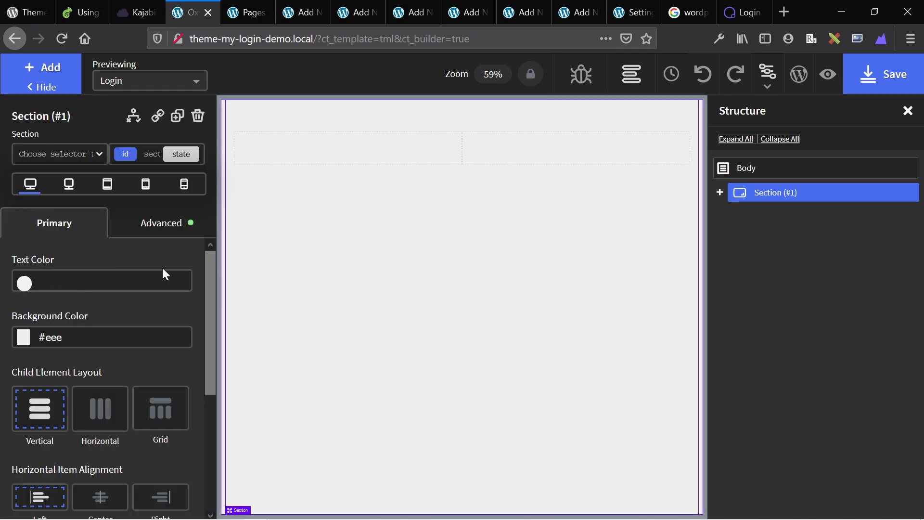
click(100, 407)
scroll(103, 404, down, 3)
click(100, 362)
click(99, 489)
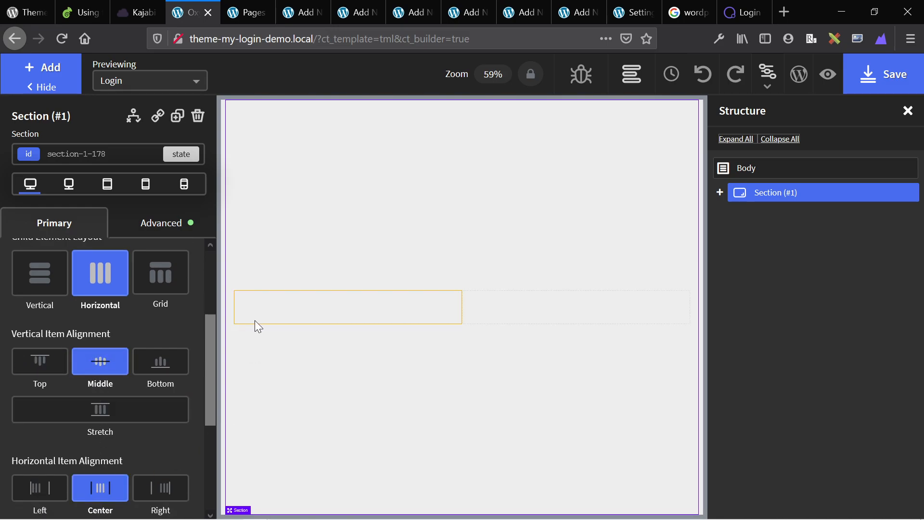
key(ctrl+Tab)
key(ctrl+Tab)
Scroll through the Kajabi login page screenshot for reference, then return to the Oxygen builder.
key(ctrl+shift+Tab)
key(ctrl+shift+Tab)
key(ctrl+shift+Tab)
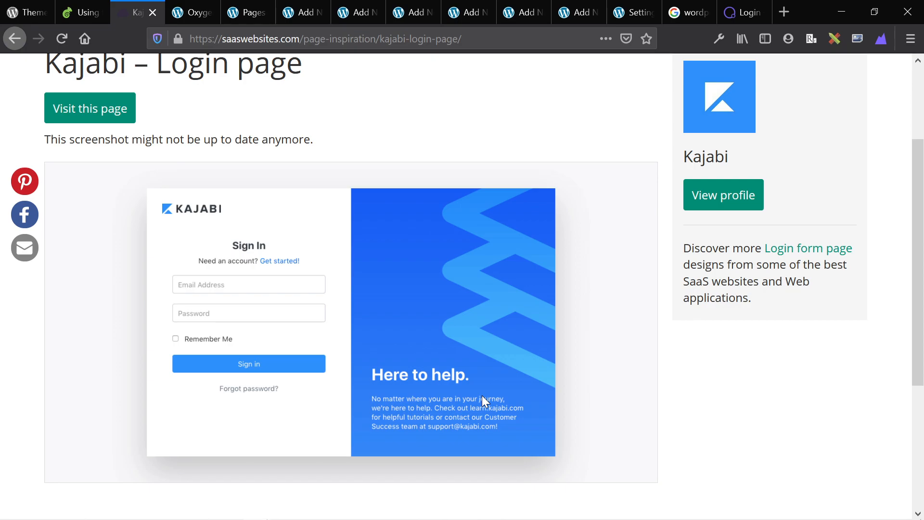
scroll(488, 371, down, 1)
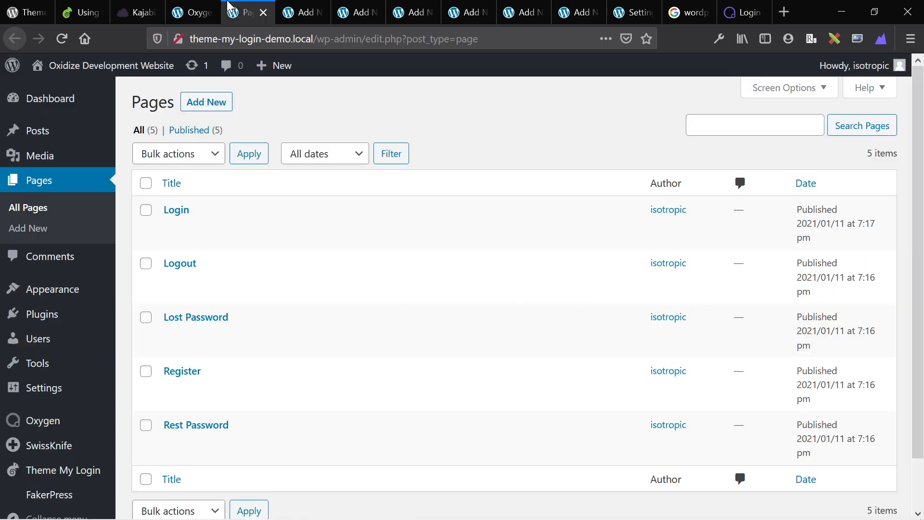
click(224, 9)
click(218, 8)
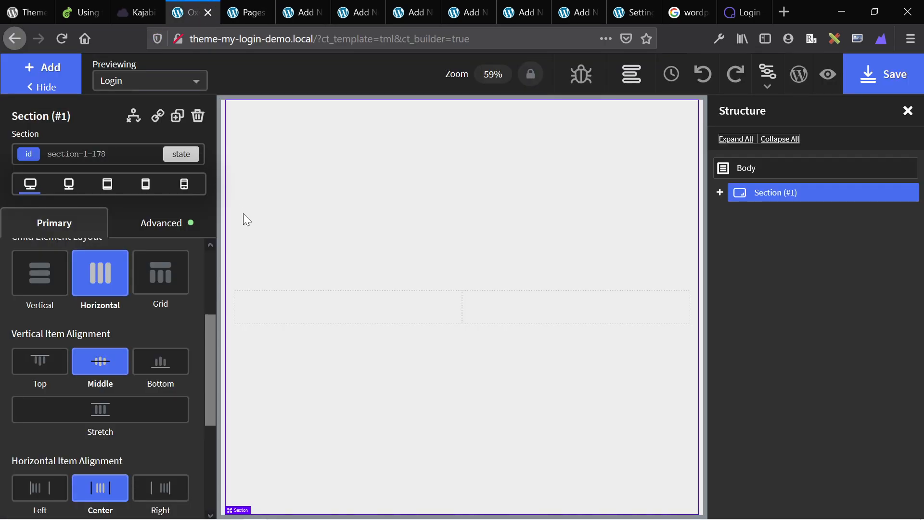
Select the two-column row and set its height to 500 px.
click(483, 294)
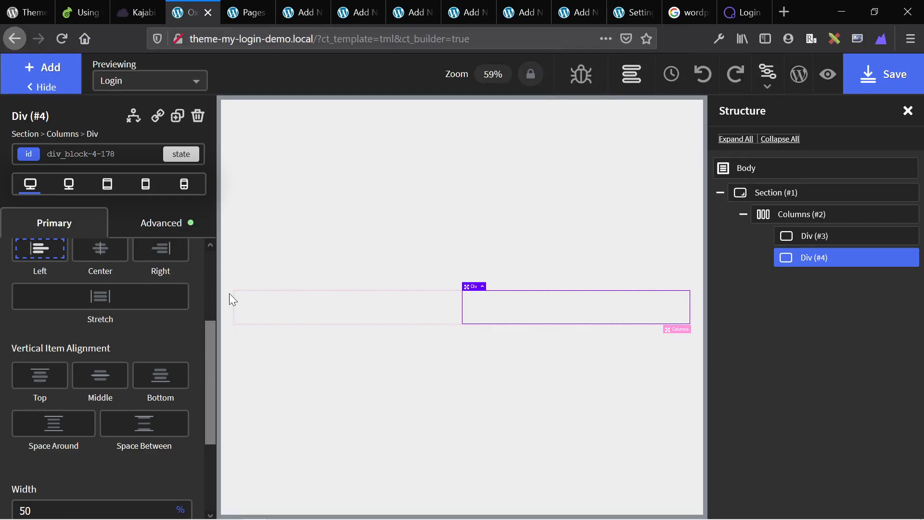
click(268, 309)
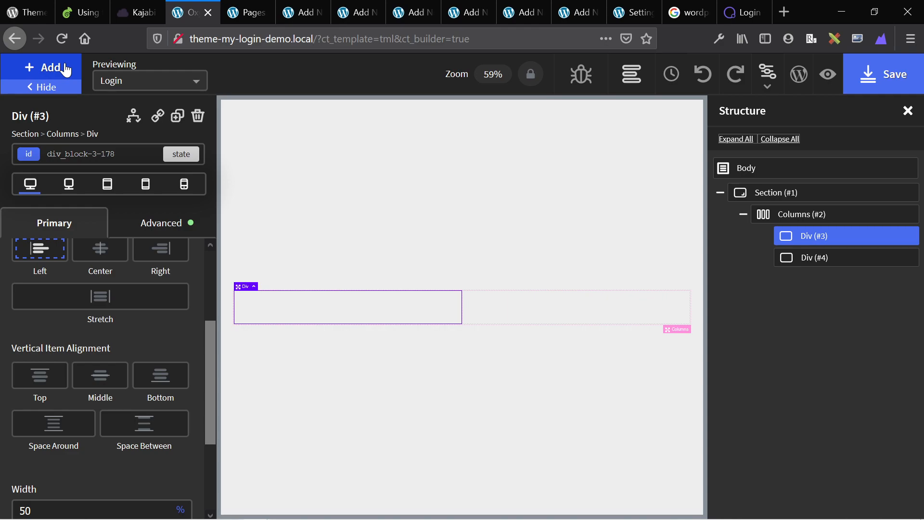
click(681, 331)
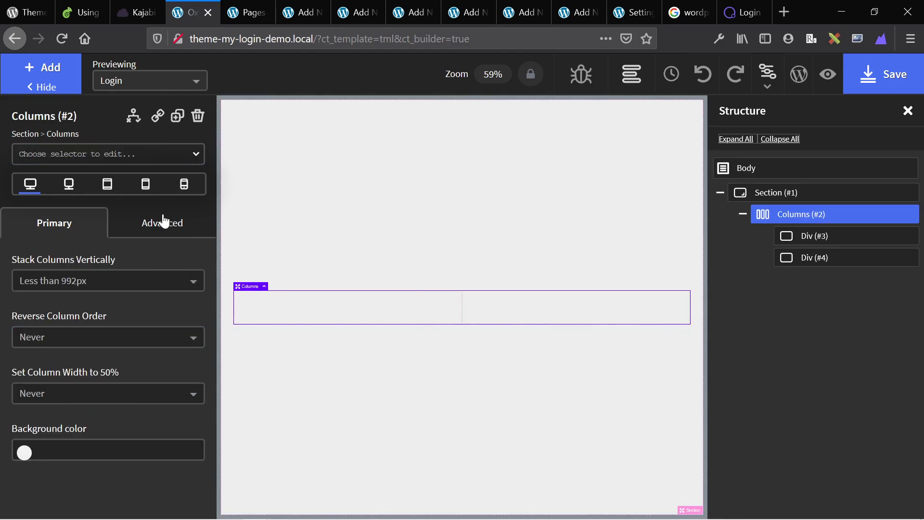
click(164, 221)
click(86, 302)
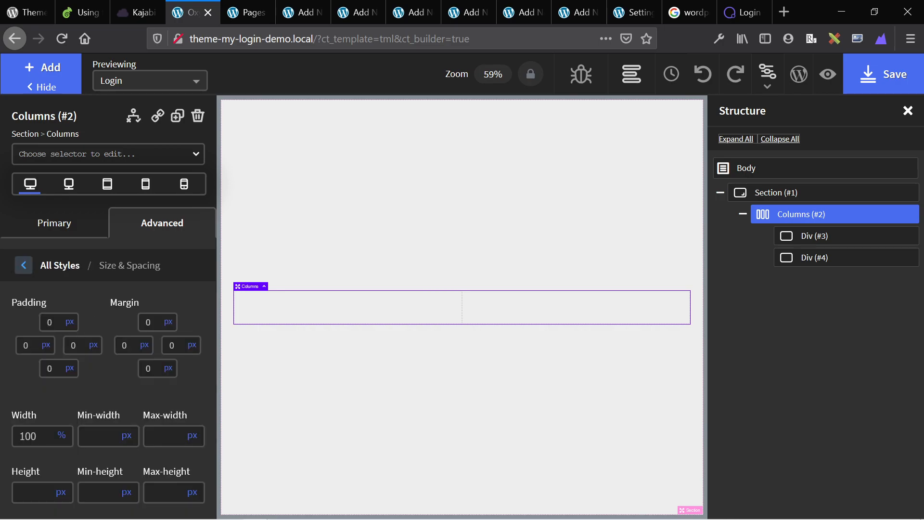
click(57, 490)
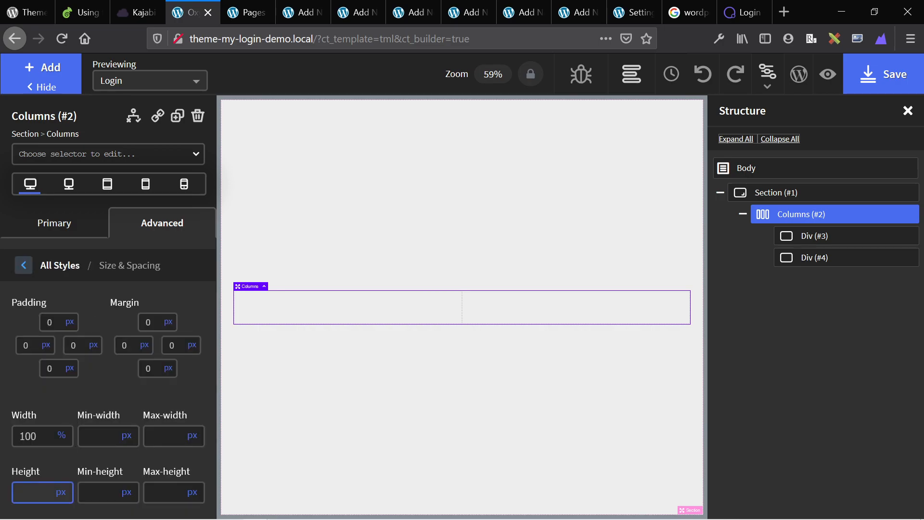
text(400)
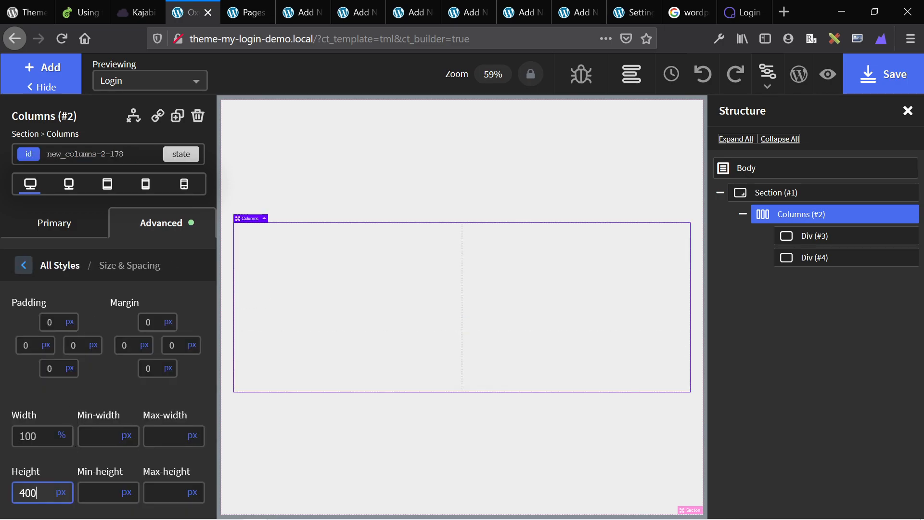
key(BackSpace)
key(BackSpace)
key(BackSpace)
text(500)
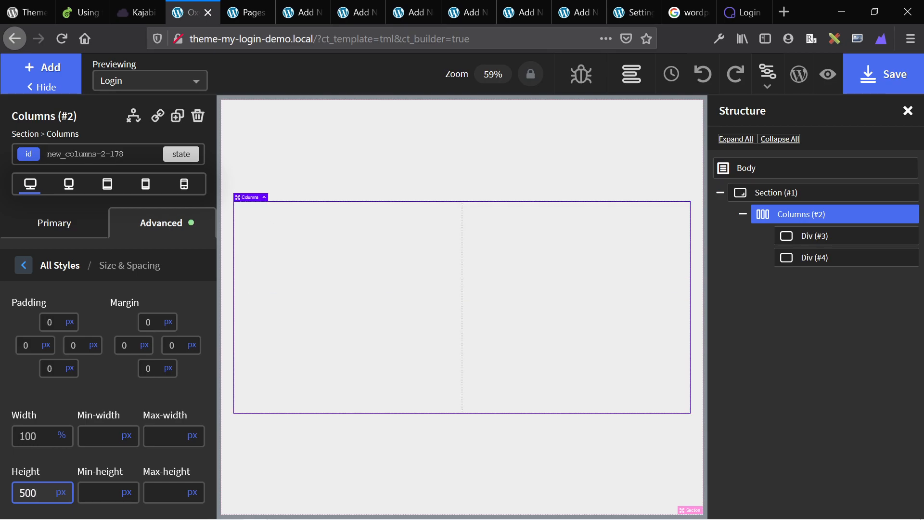
click(348, 258)
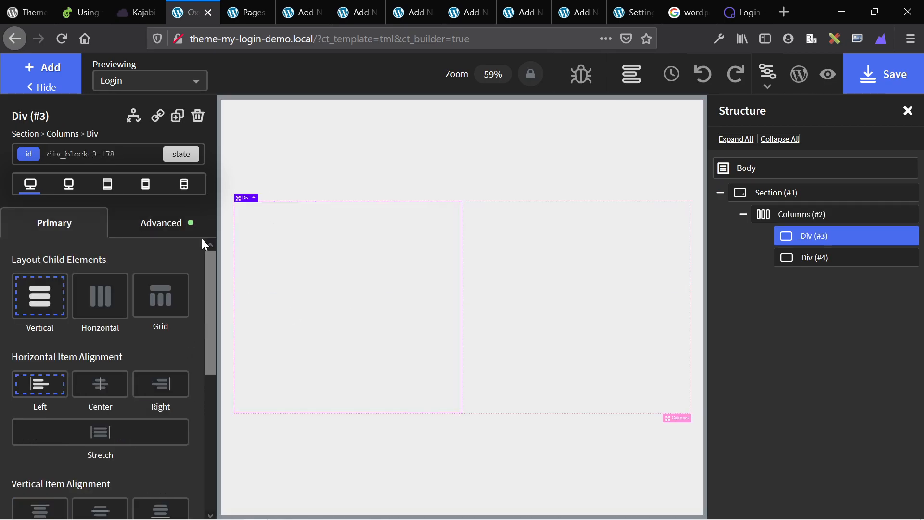
Add an image and a 100%-wide div below it into the left column.
click(63, 67)
text(im)
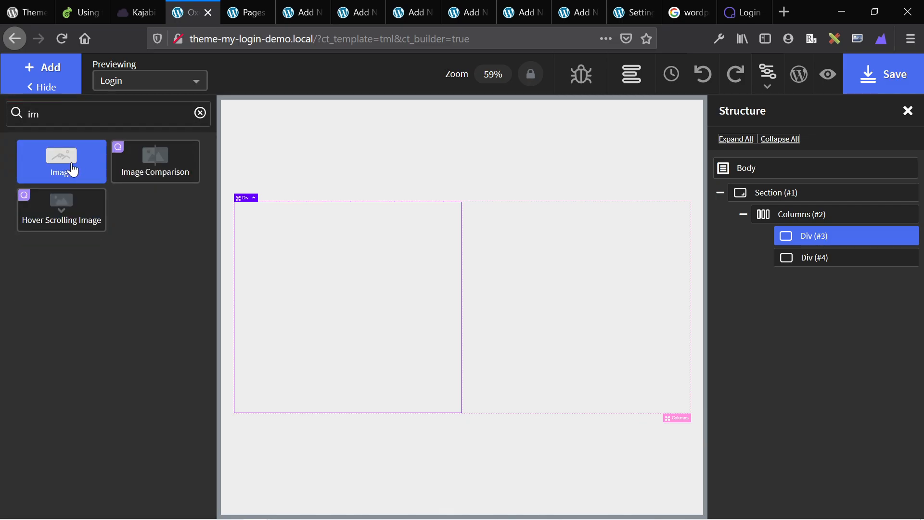
click(73, 170)
click(43, 68)
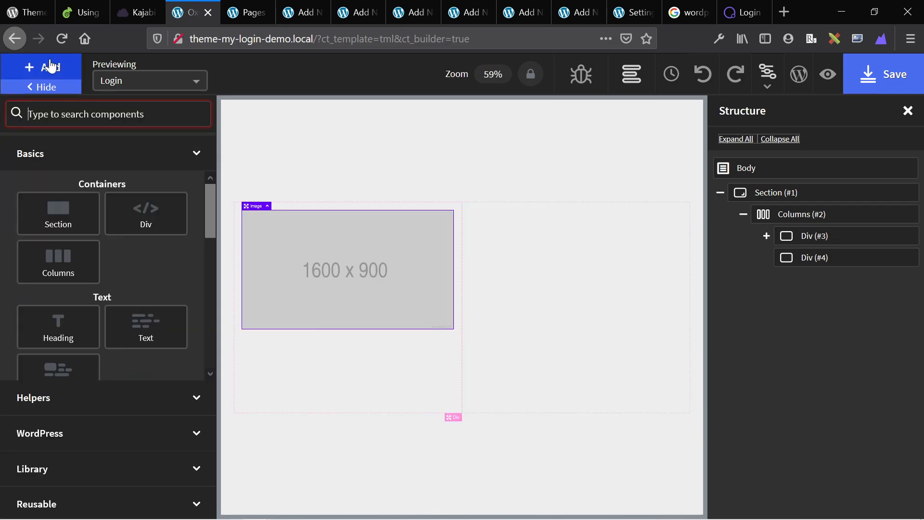
text(di)
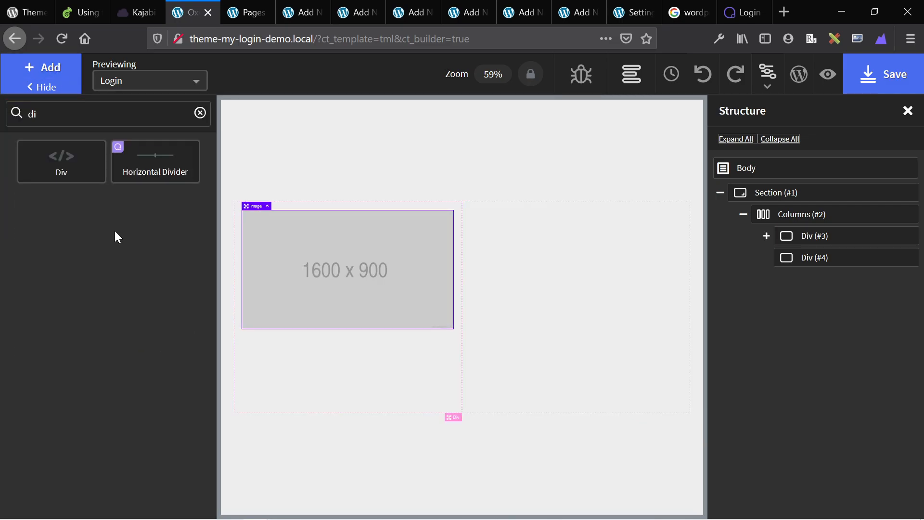
click(68, 173)
scroll(153, 472, down, 5)
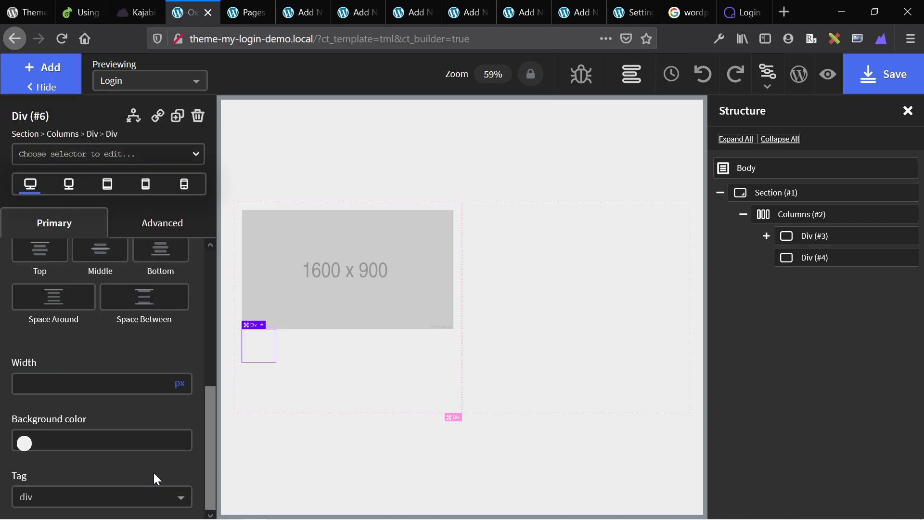
click(179, 383)
click(180, 381)
click(119, 383)
text(100)
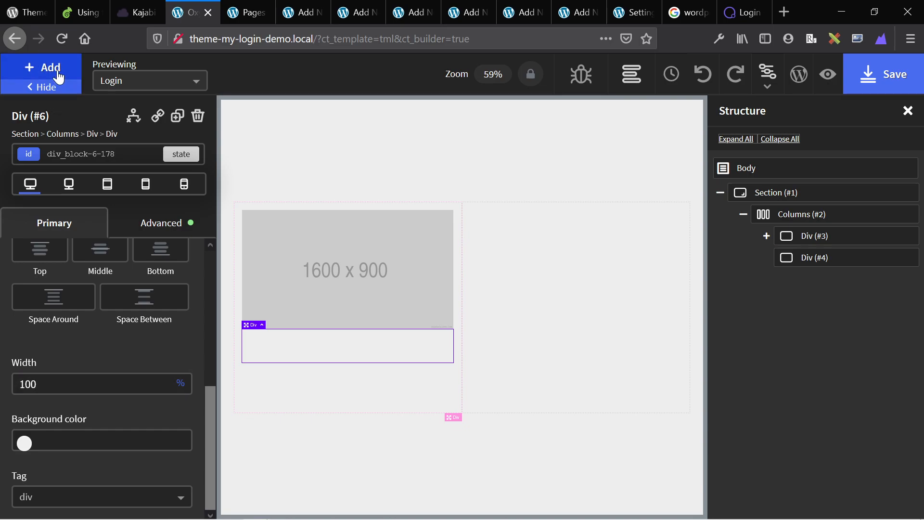
Give the left column 50 px of padding on all sides.
click(48, 72)
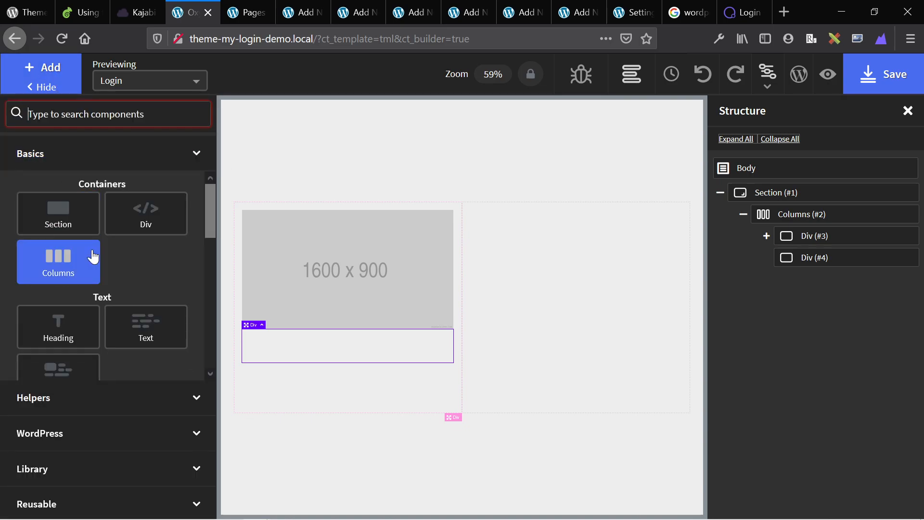
click(282, 393)
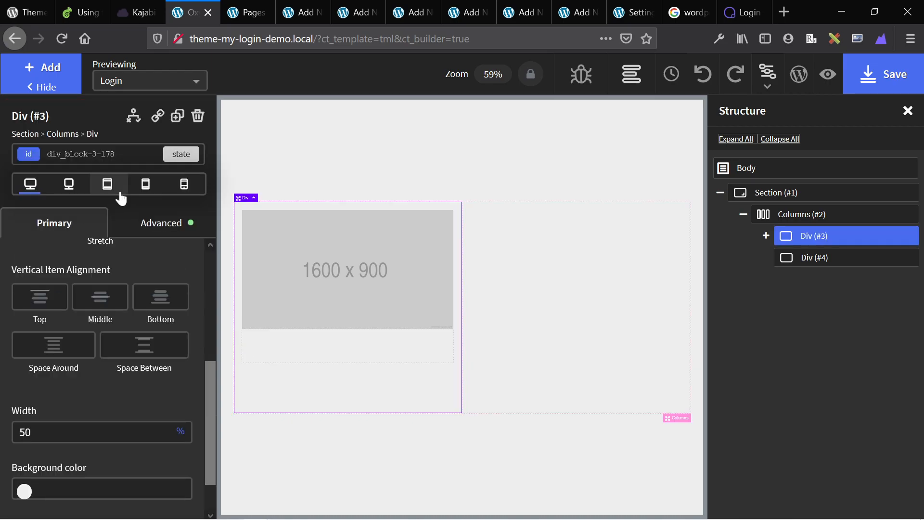
click(177, 238)
click(43, 298)
click(52, 322)
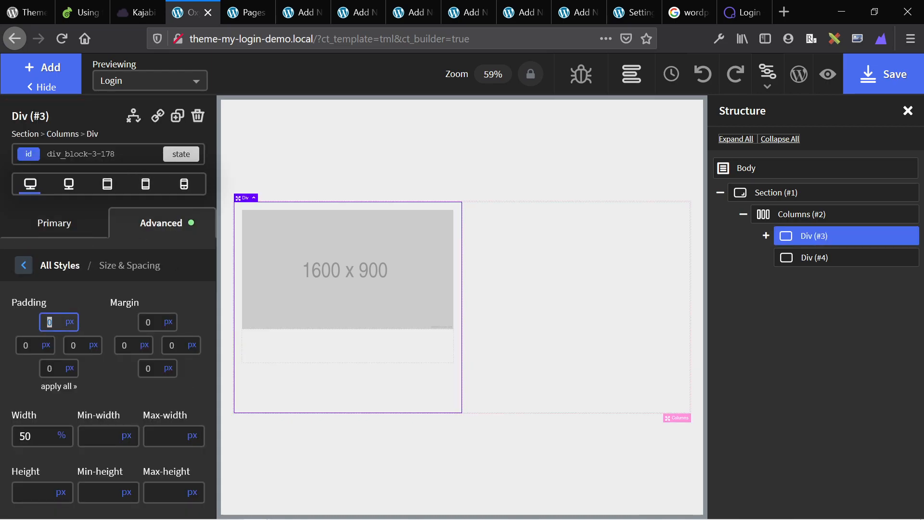
text(50)
click(58, 386)
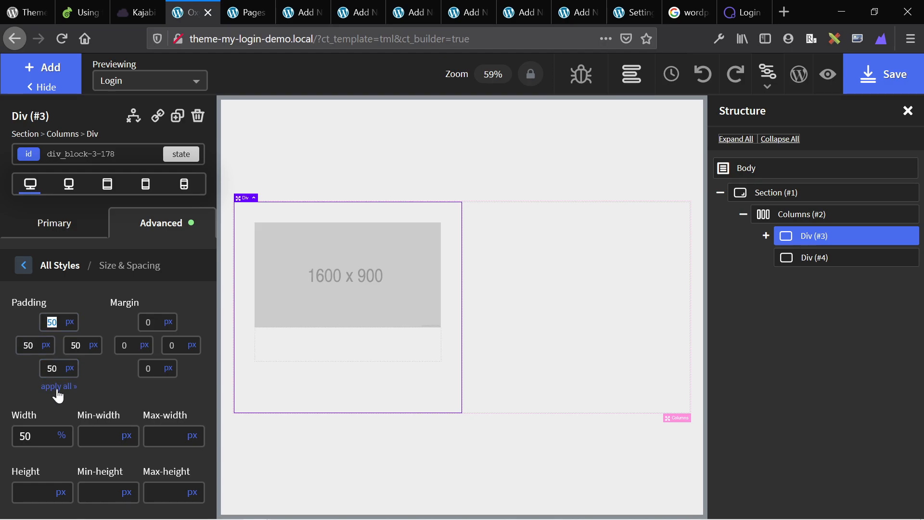
click(333, 351)
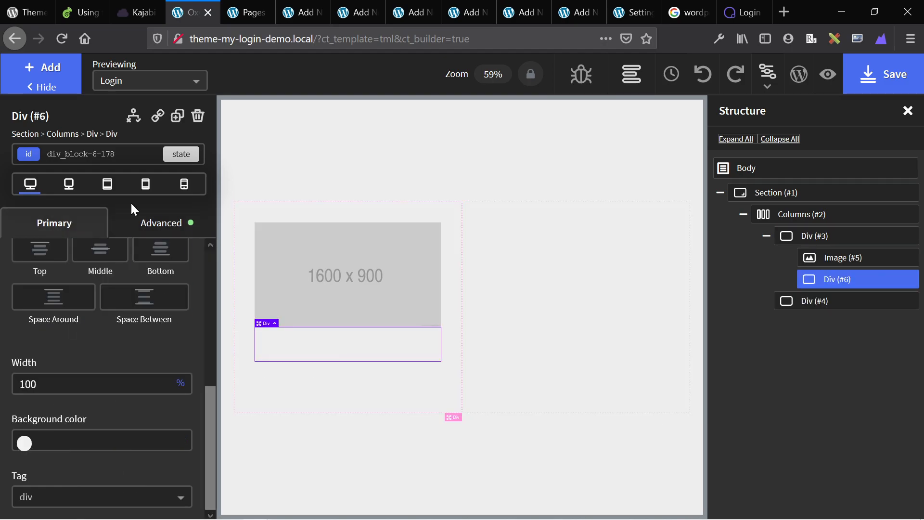
Add a Shortcode element into the inner div.
click(50, 71)
text(s)
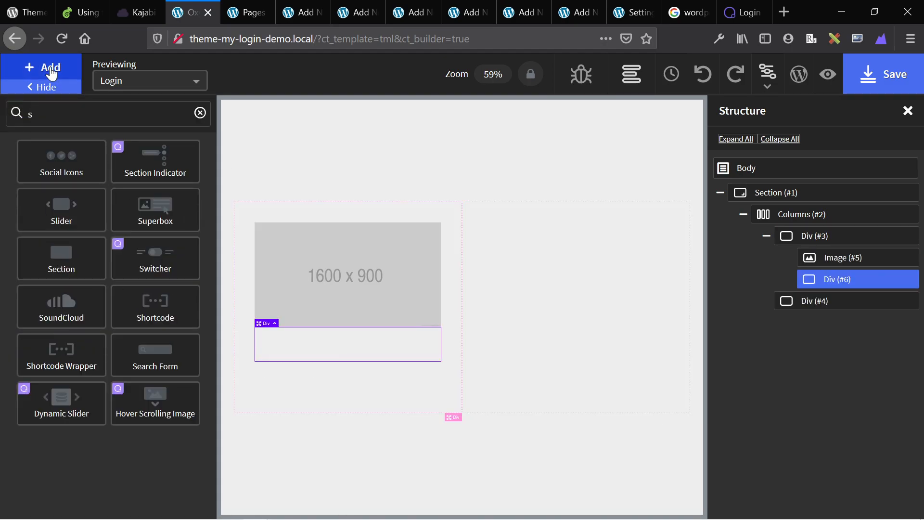
text(ho)
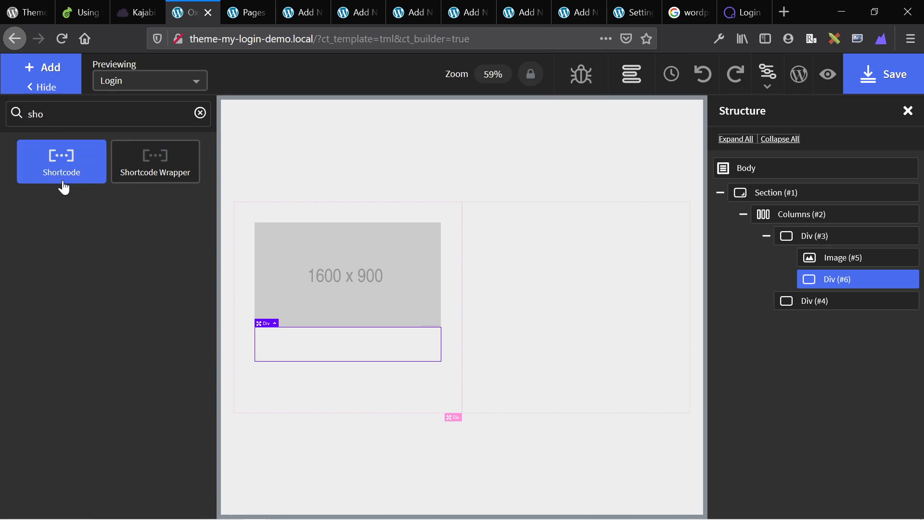
click(64, 188)
Give the placeholder image a 50 px bottom margin.
click(327, 258)
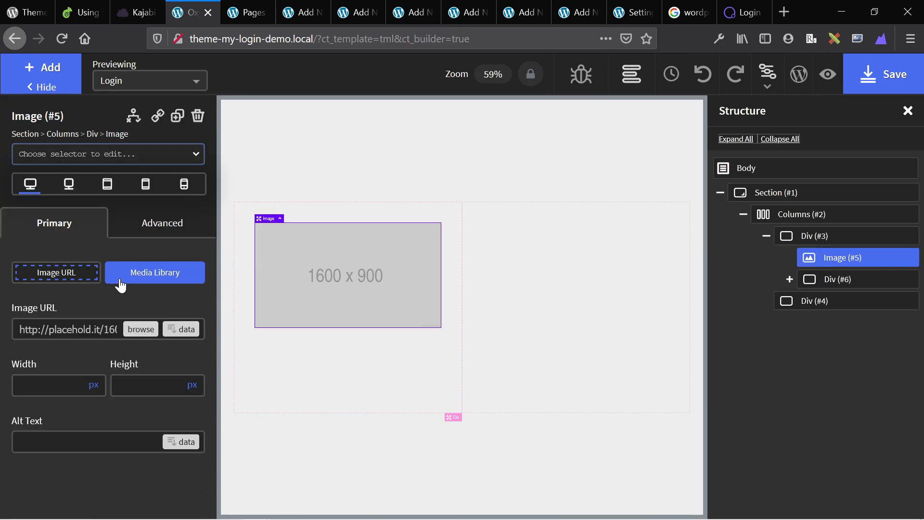
click(154, 221)
click(114, 302)
click(49, 369)
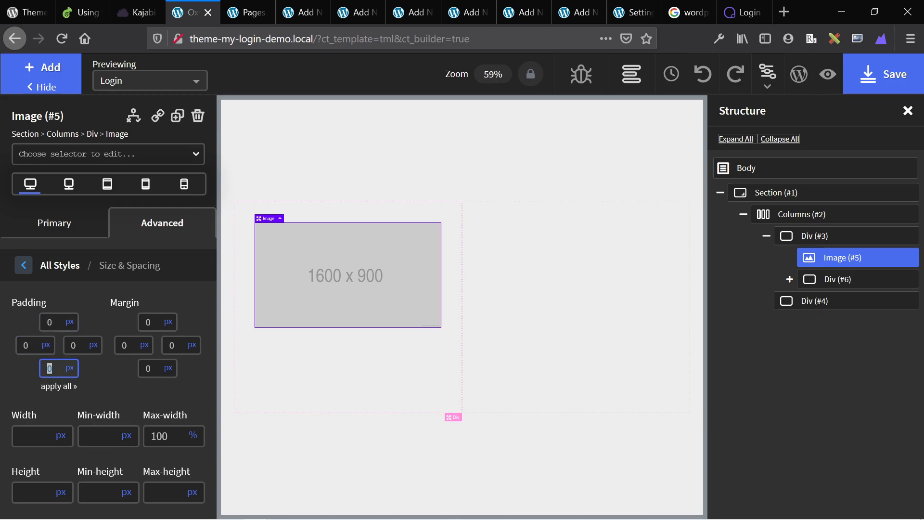
click(148, 368)
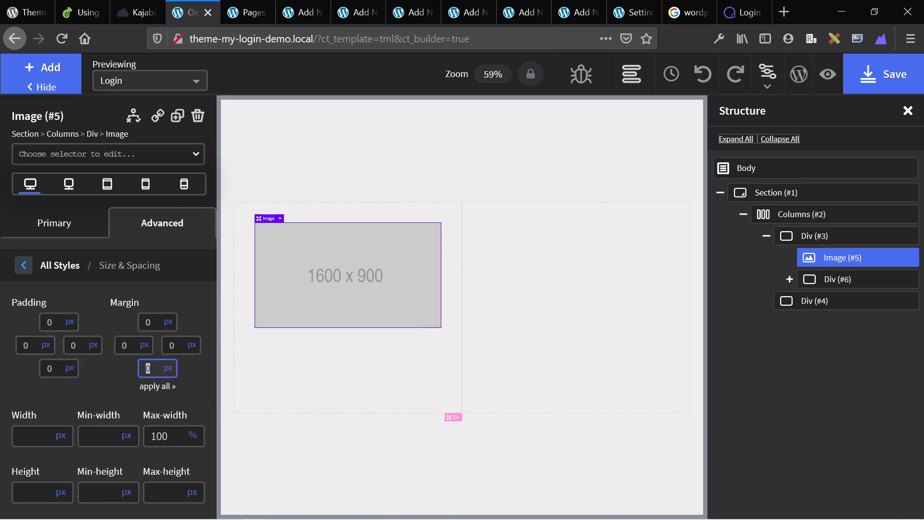
text(50)
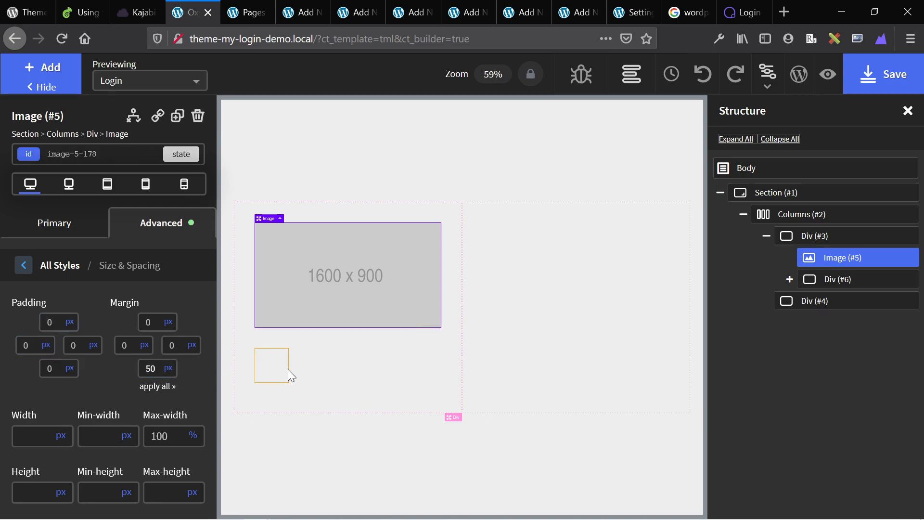
Paste [theme-my-login] into the shortcode element's Full shortcode setting.
click(289, 371)
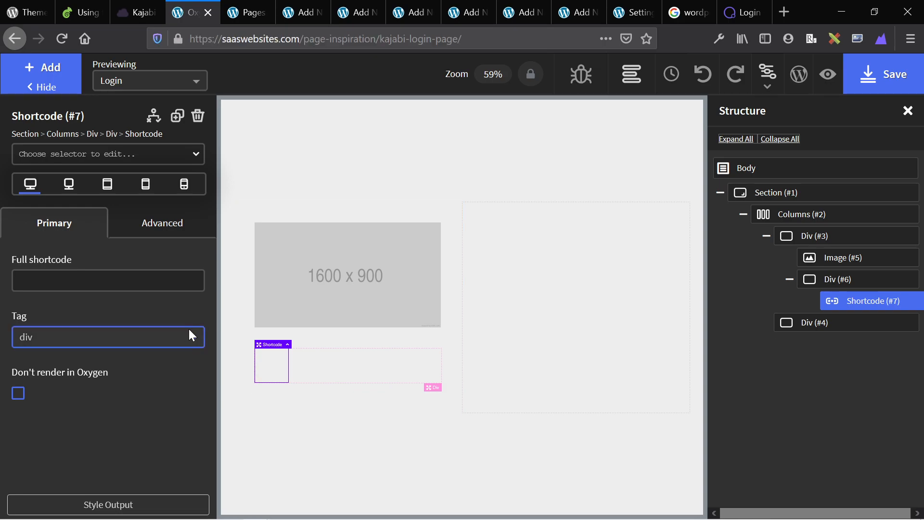
key(ctrl+2)
key(ctrl+Tab)
key(ctrl+Tab)
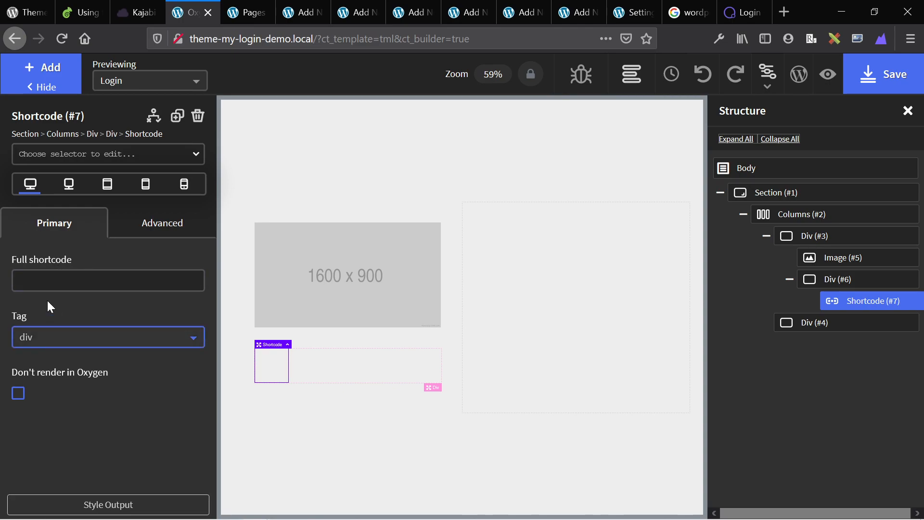
click(50, 281)
text([theme-my-login])
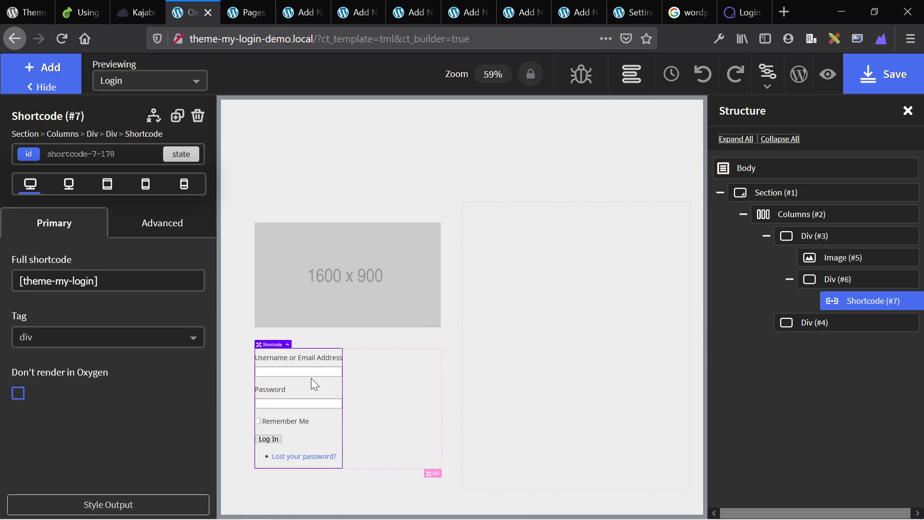
click(377, 304)
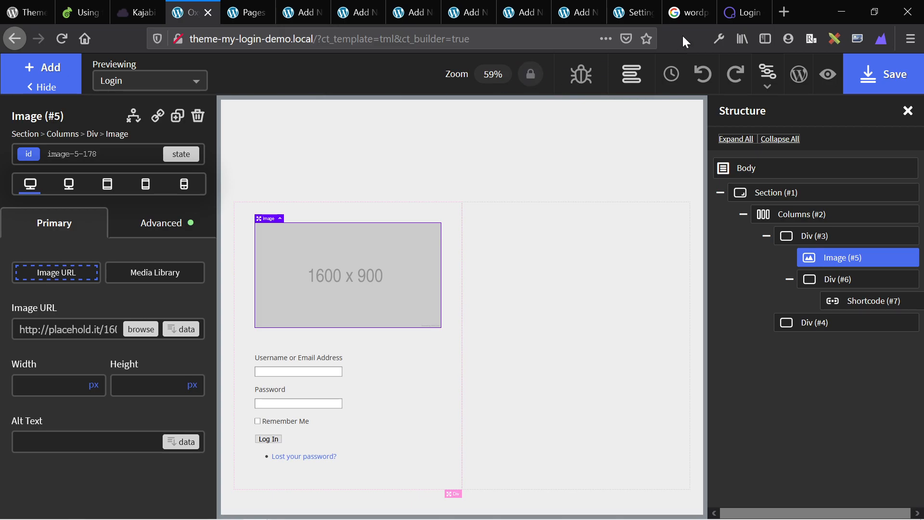
Paste the OXYGEN logo's link address from oxygenbuilder.com into the image URL.
click(746, 14)
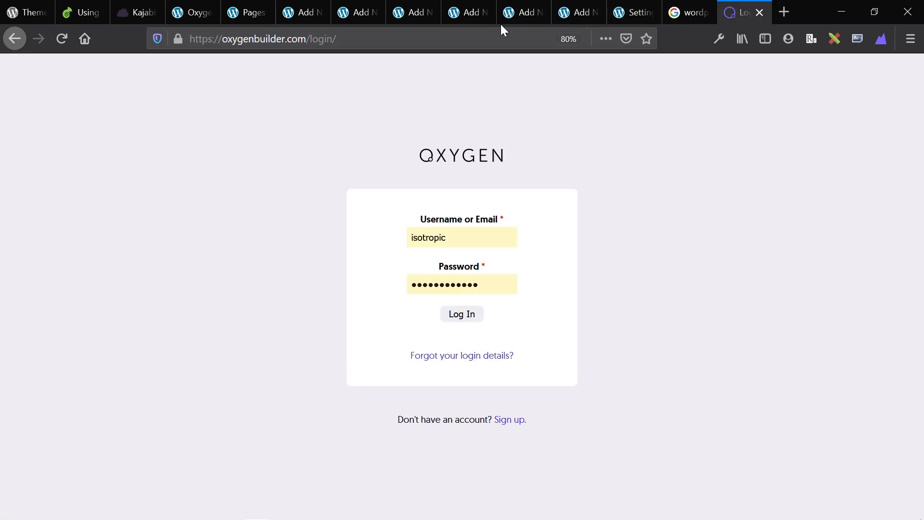
right_click(461, 162)
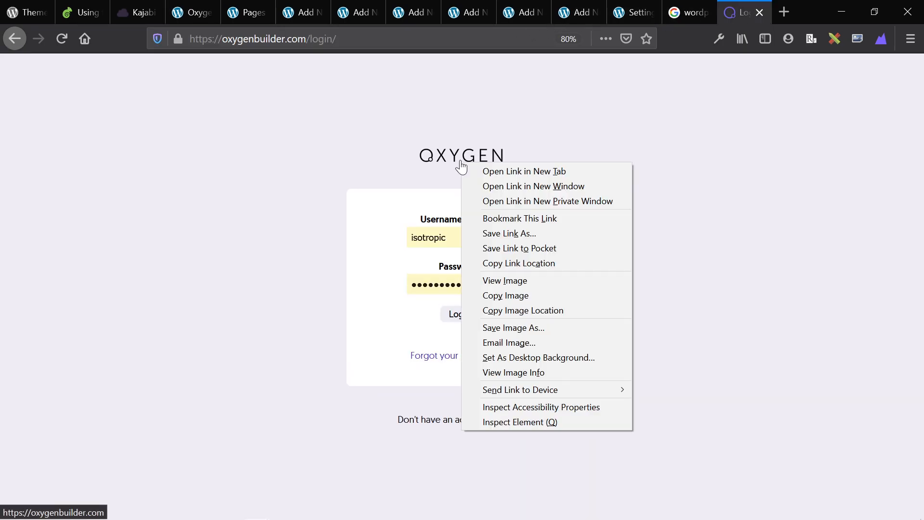
click(510, 263)
click(192, 7)
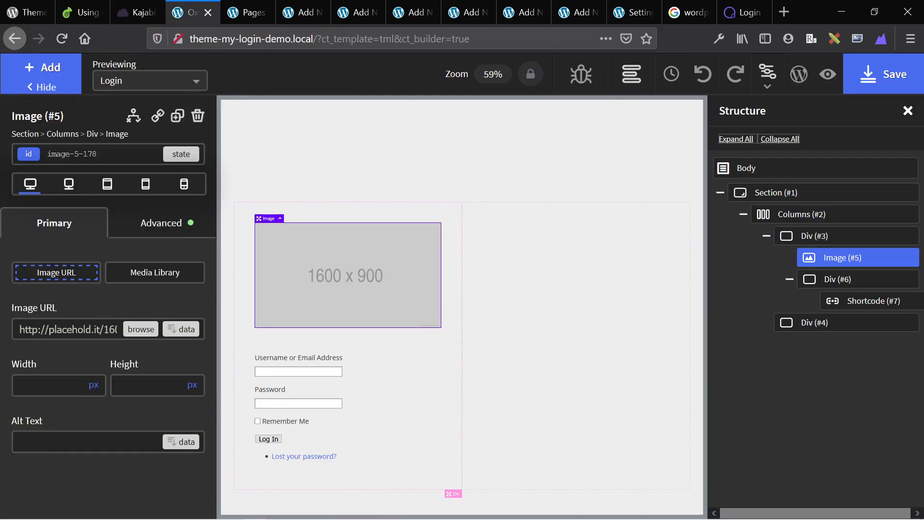
click(100, 329)
key(ctrl+a)
key(ctrl+v)
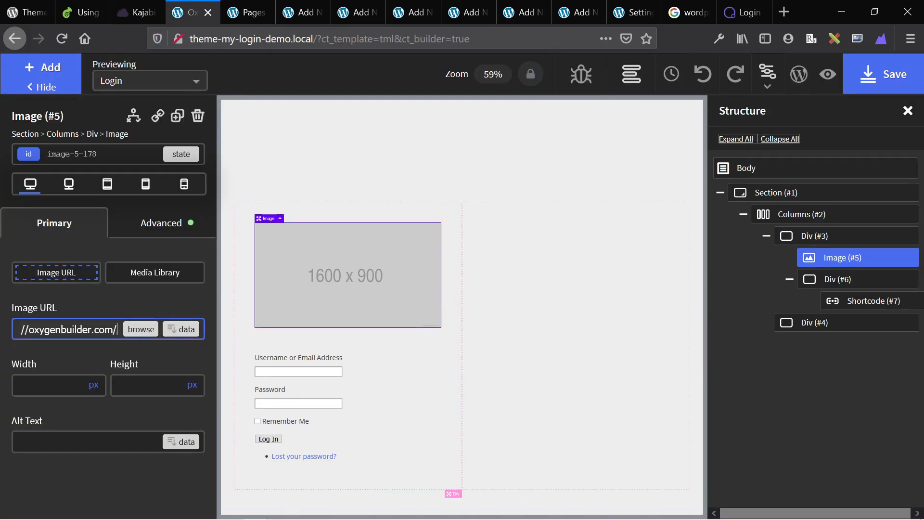
Replace the broken image URL with the OXYGEN logo's image address.
click(741, 12)
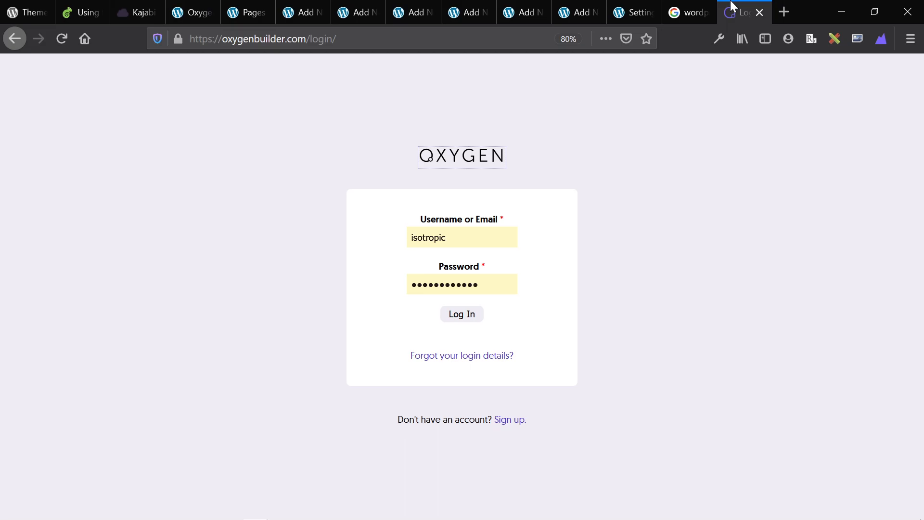
right_click(441, 166)
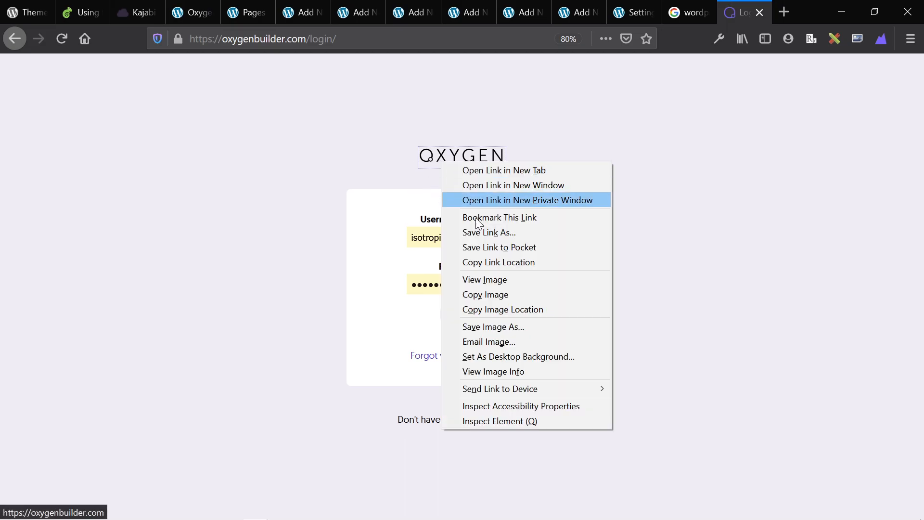
click(498, 309)
click(86, 4)
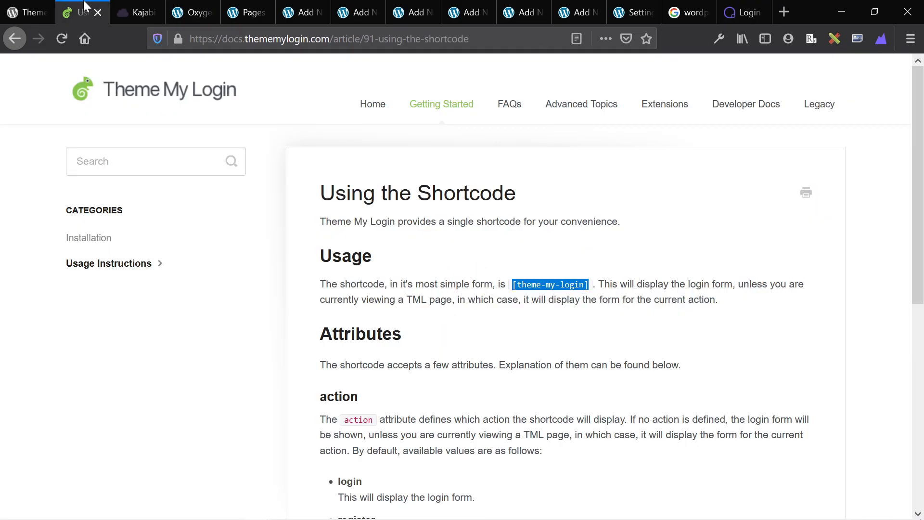
key(ctrl+Tab)
key(ctrl+Tab)
triple_click(67, 329)
key(ctrl+v)
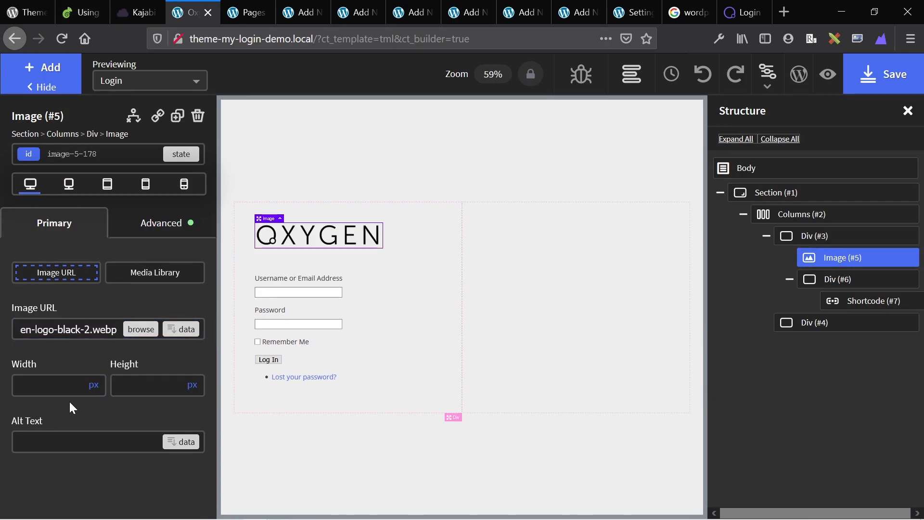
Set the logo image width to 150 px.
click(53, 385)
text(150)
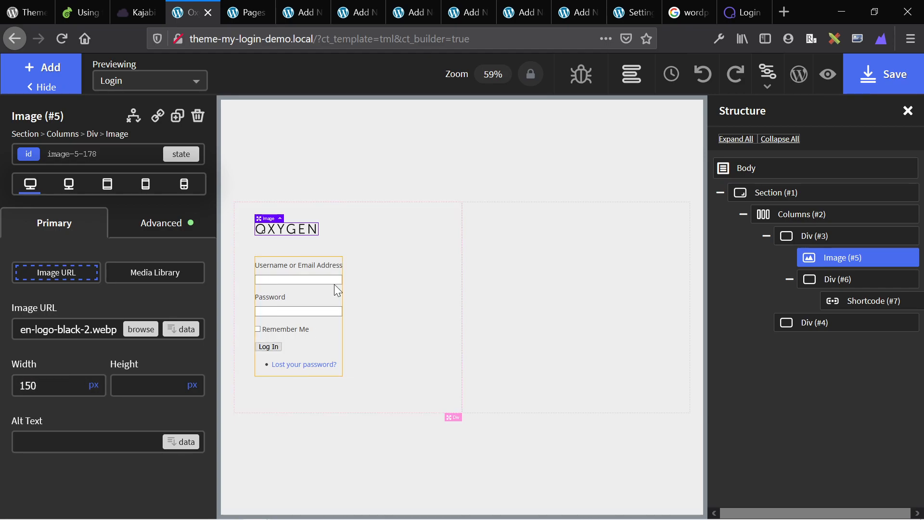
click(334, 285)
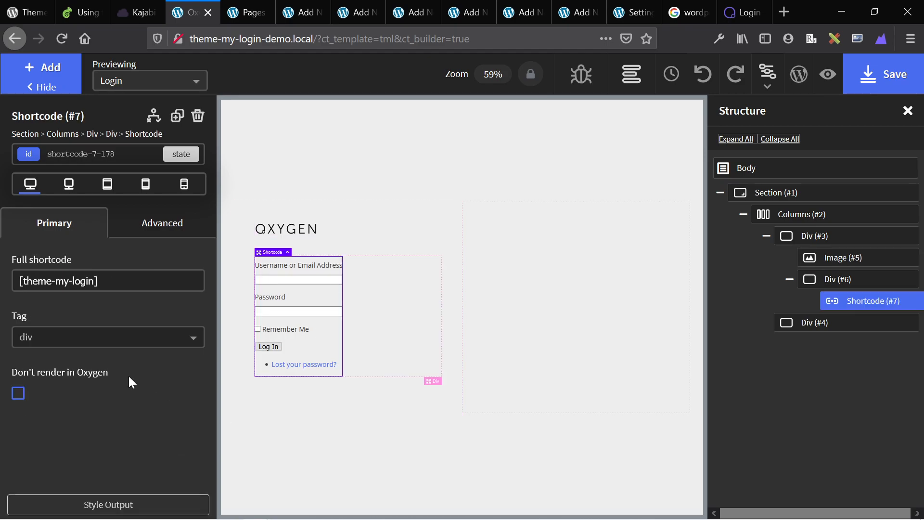
Set the login form shortcode's width to 100%.
click(124, 224)
click(96, 296)
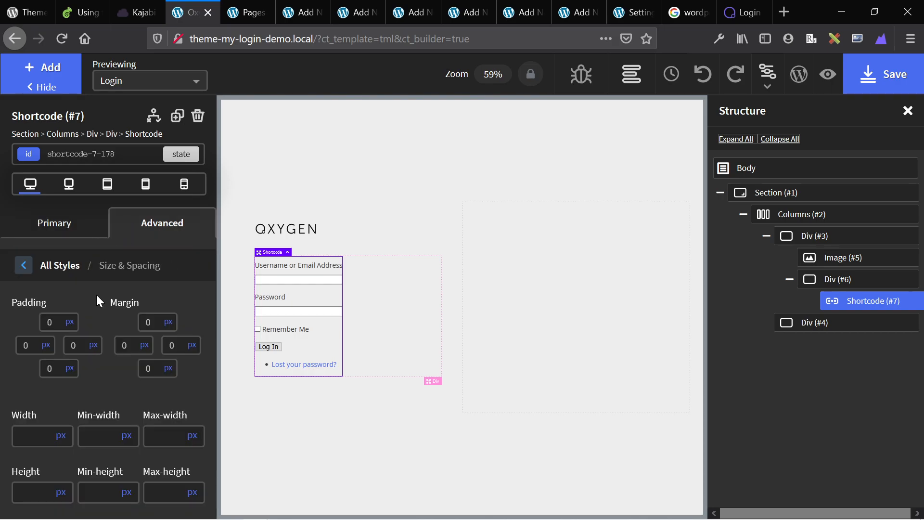
click(61, 441)
click(62, 429)
text(100)
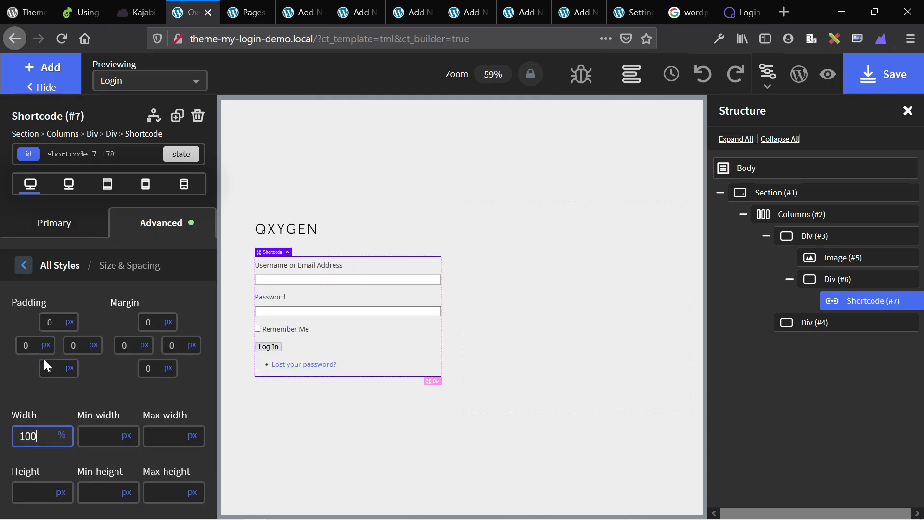
Center-align the login form's text.
click(23, 265)
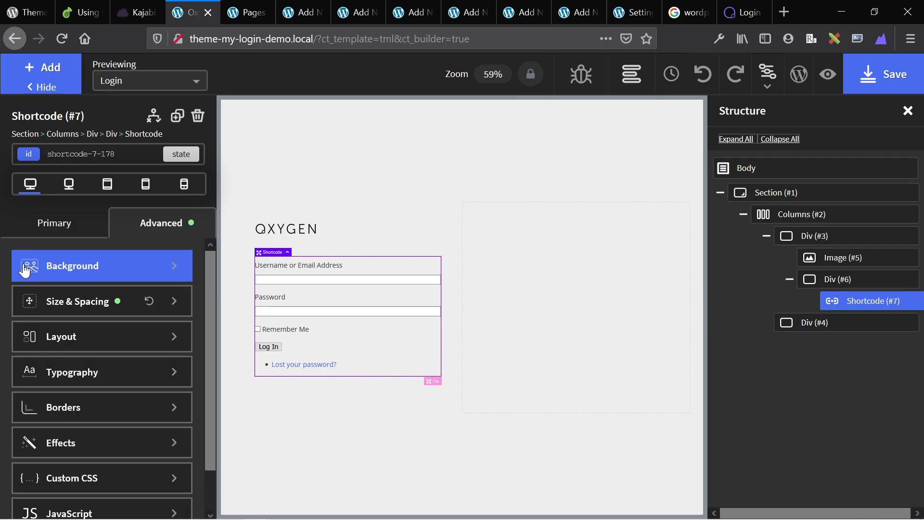
click(69, 376)
click(77, 500)
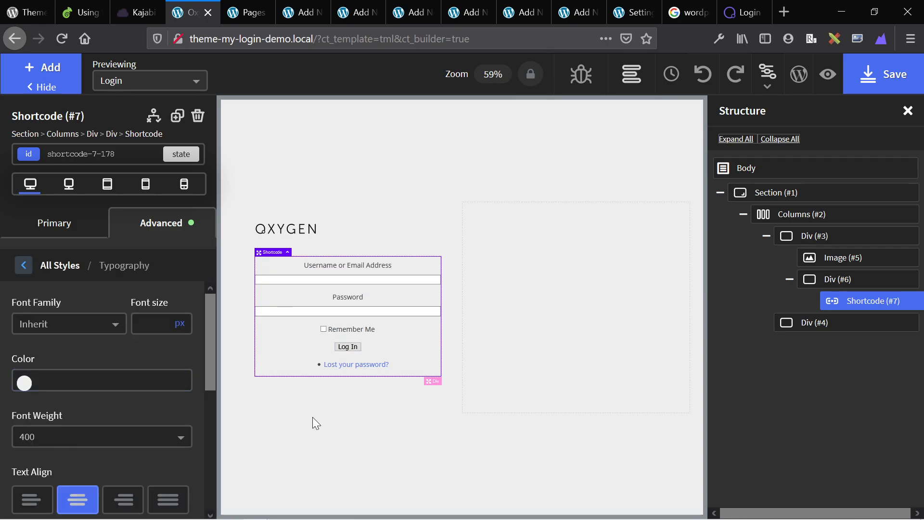
click(358, 397)
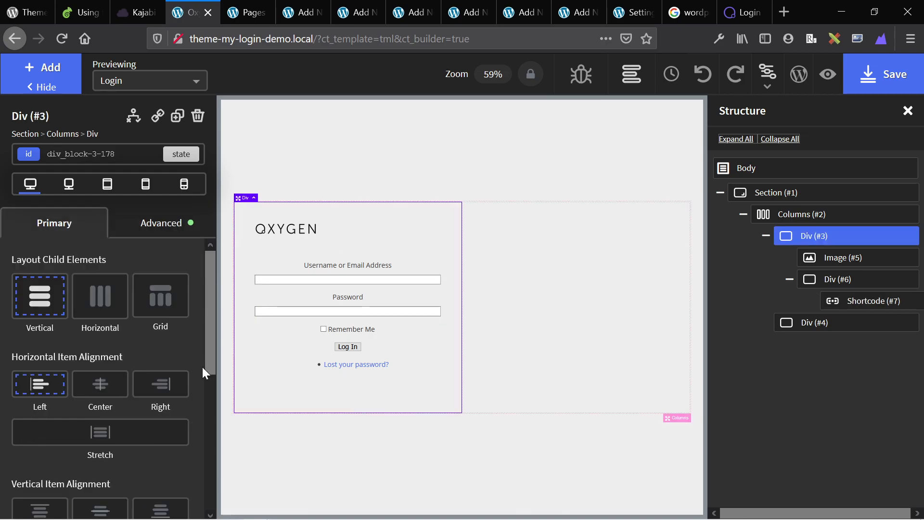
Give the left column Div (#3) a #fff background colour and compare it with the Kajabi login page.
click(154, 237)
click(24, 267)
click(48, 323)
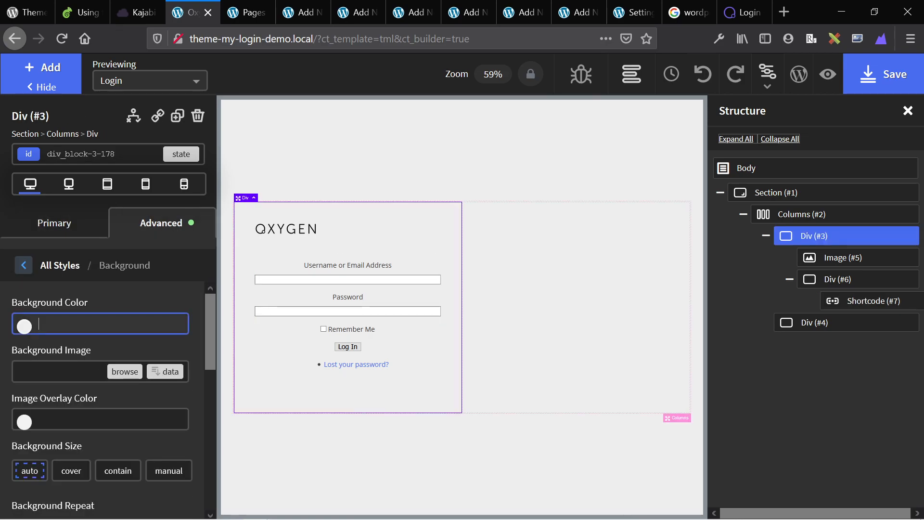
text(#fff)
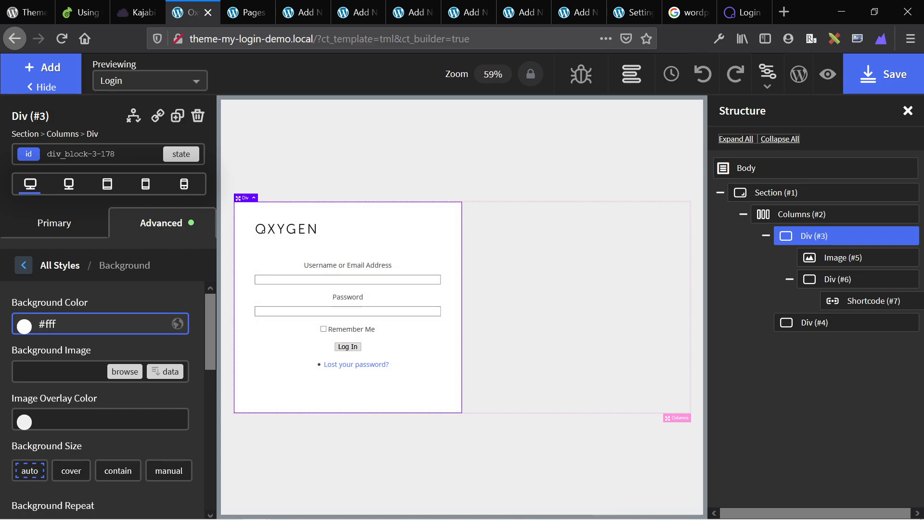
click(519, 291)
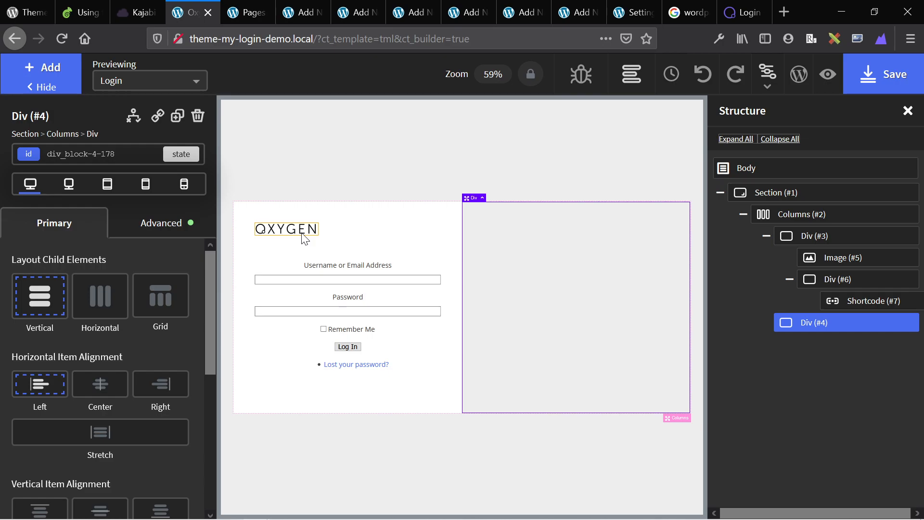
key(ctrl+Page_Up)
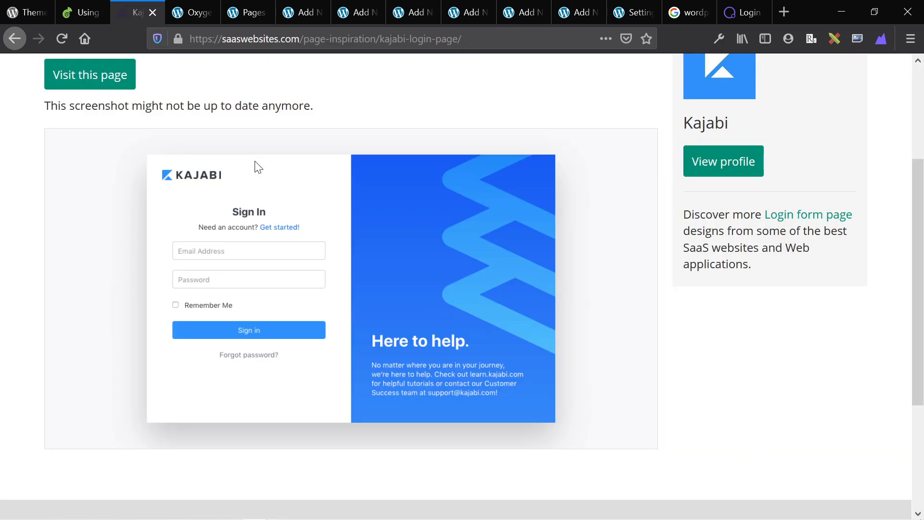
key(ctrl+Page_Down)
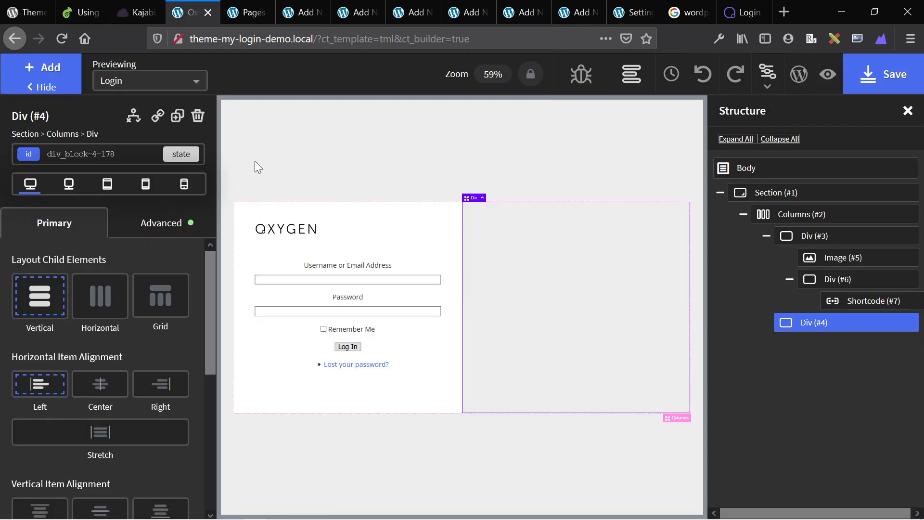
click(337, 391)
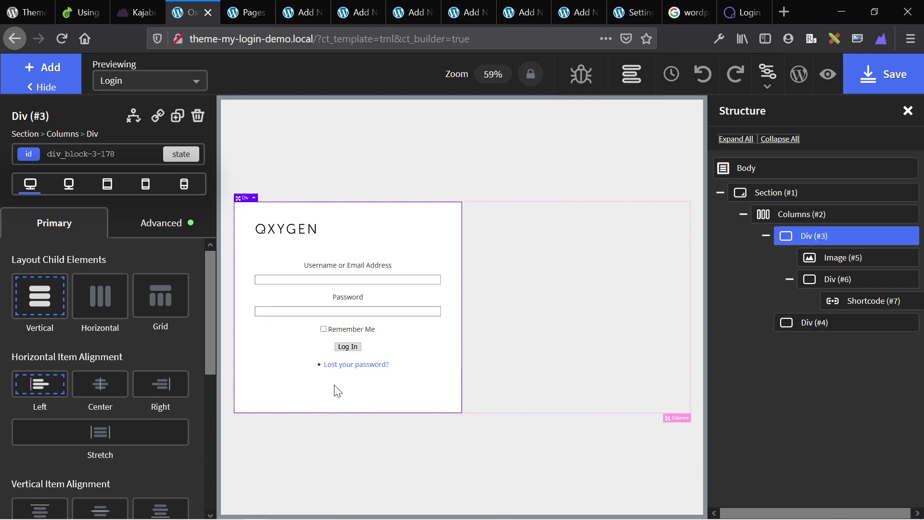
Select the empty right-hand column, Div (#4), on the canvas.
click(573, 346)
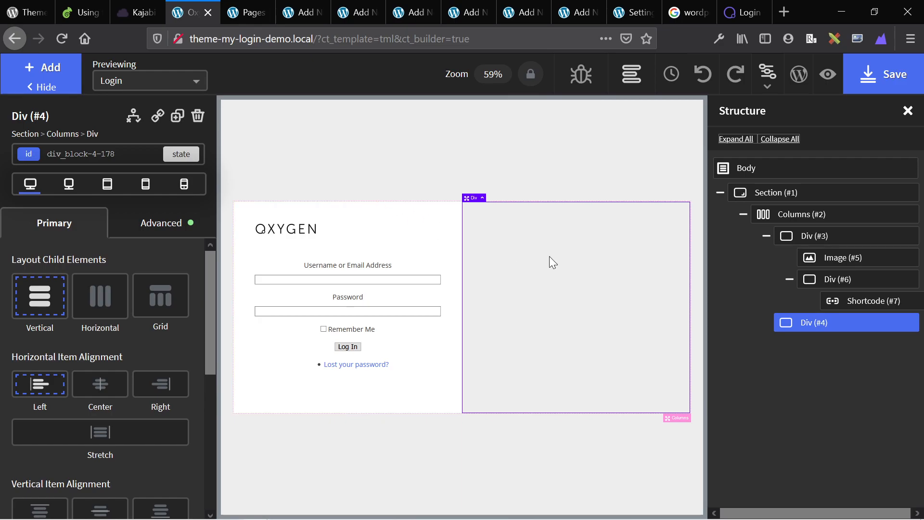
Paste the saved #C4DAFF pattern CSS into Div (#4)'s Custom CSS and set background size to cover.
key(alt+Tab)
key(alt+Tab)
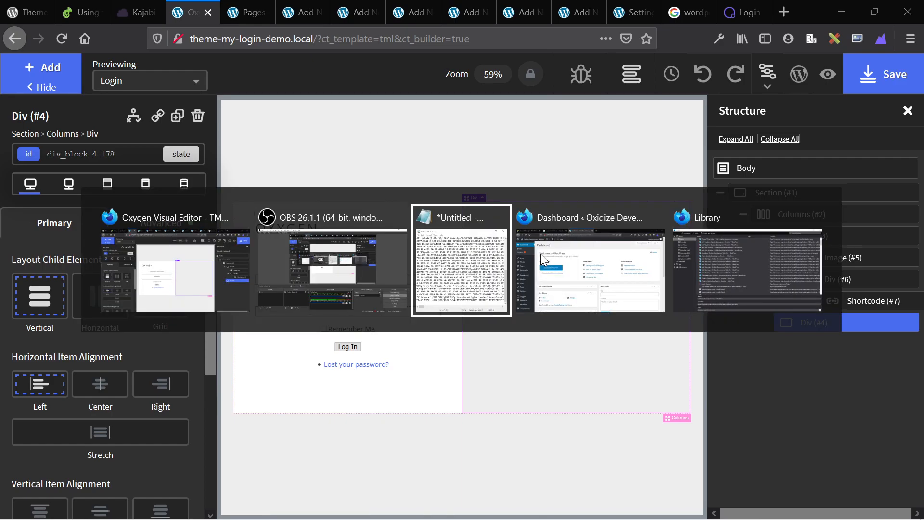
key(ctrl+a)
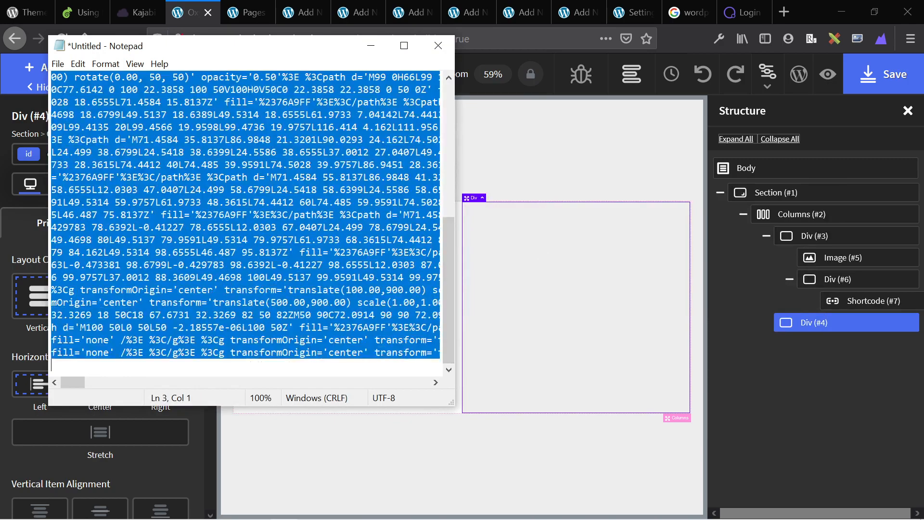
key(alt+Tab)
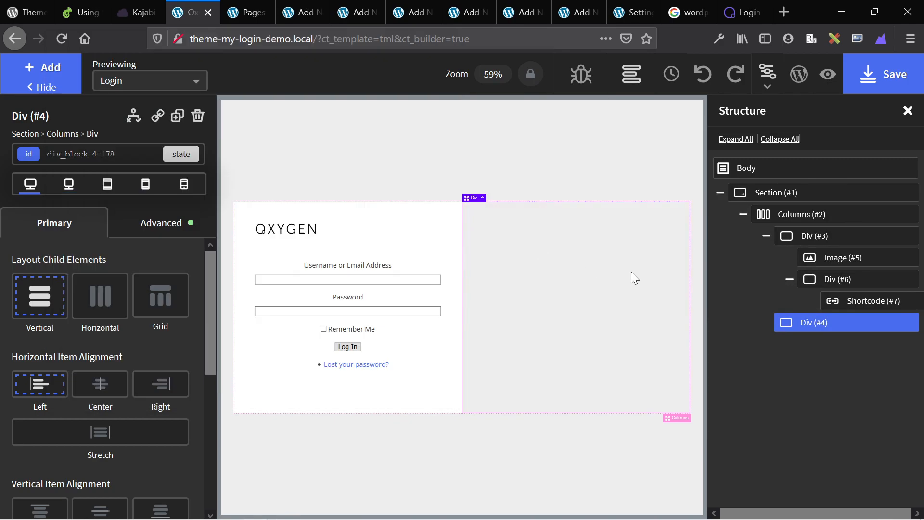
click(162, 224)
click(91, 477)
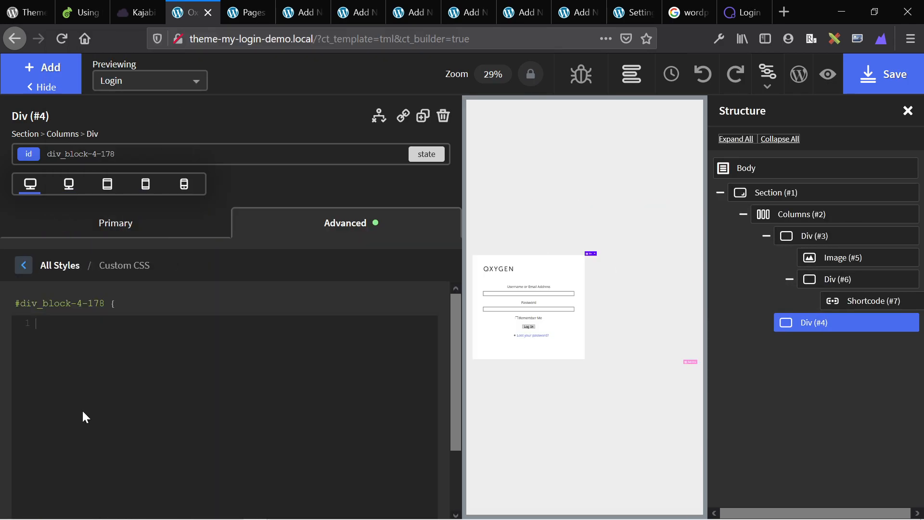
key(ctrl+v)
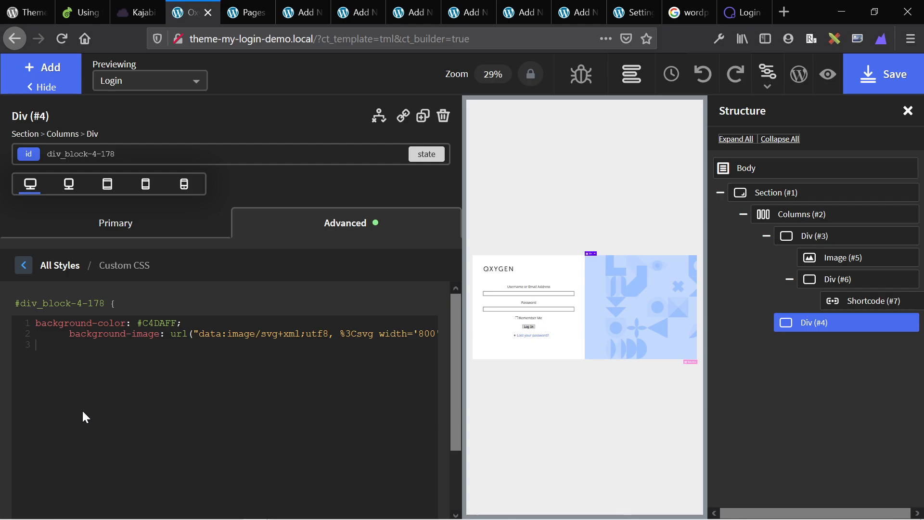
click(25, 268)
click(20, 270)
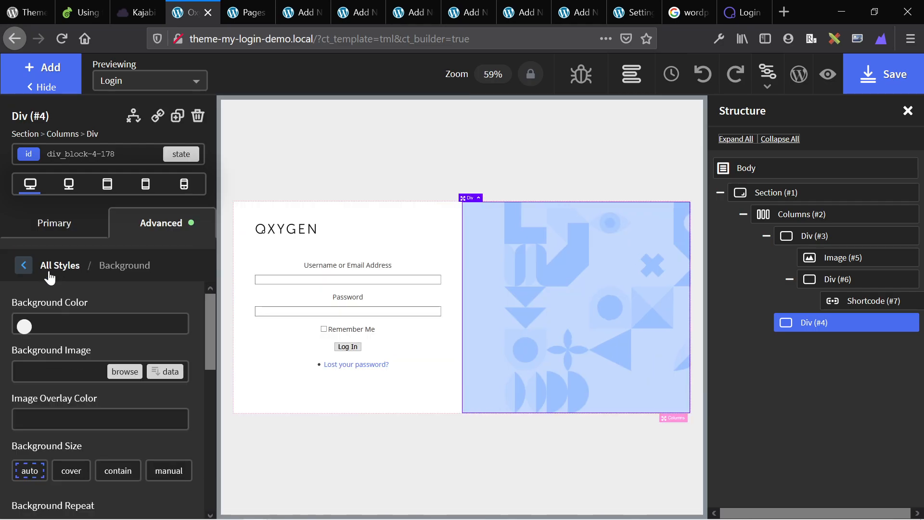
click(70, 472)
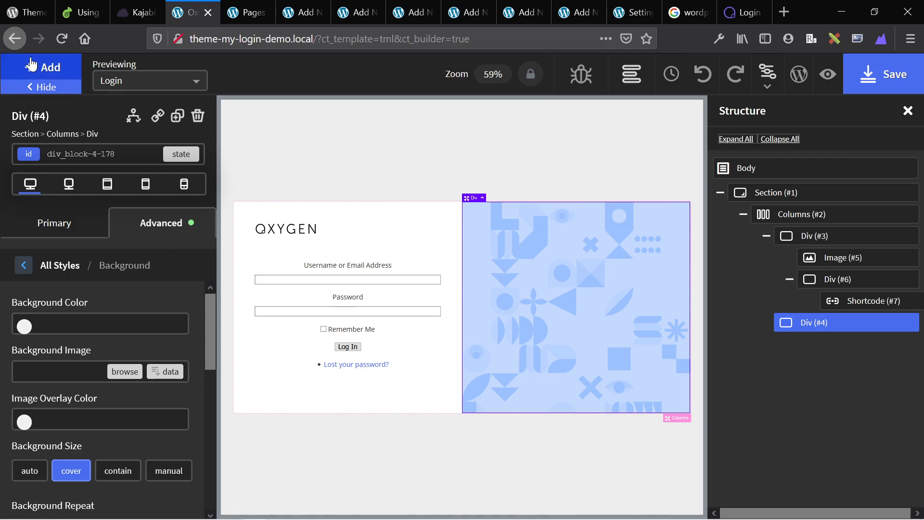
Enable Animate On Scroll on Columns (#2) with a fade type and 1500 ms duration.
click(681, 420)
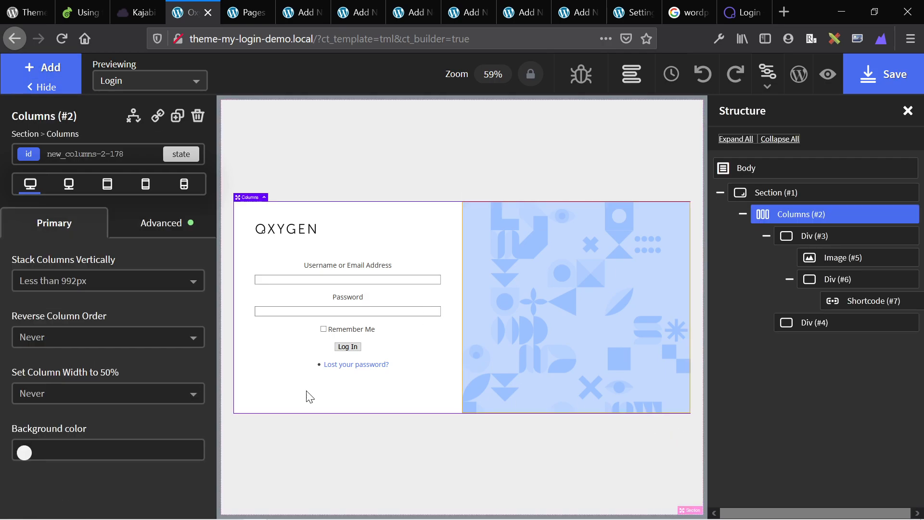
click(168, 224)
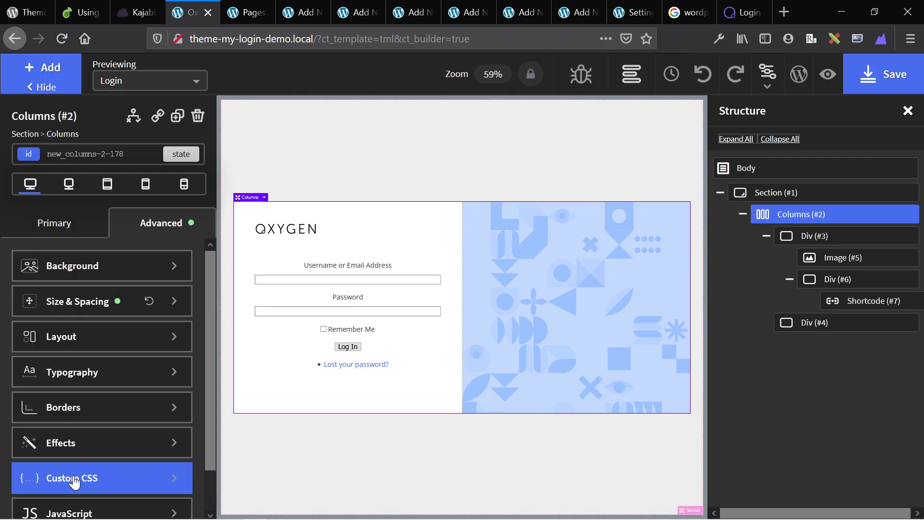
click(82, 445)
click(82, 311)
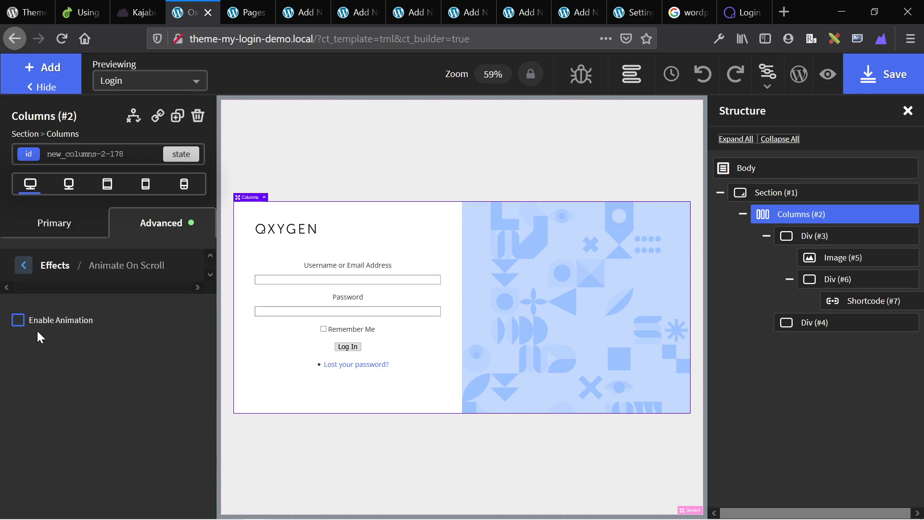
click(18, 320)
click(18, 320)
click(18, 320)
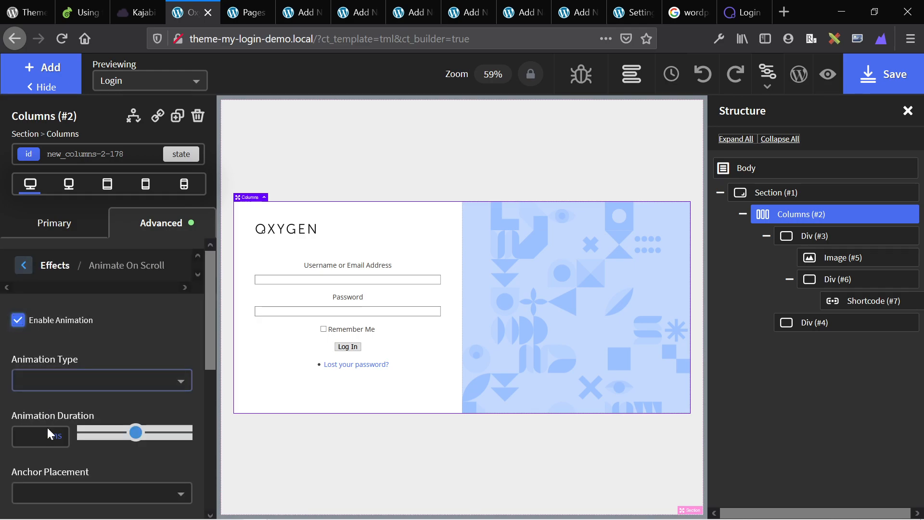
text(2)
key(BackSpace)
text(1500)
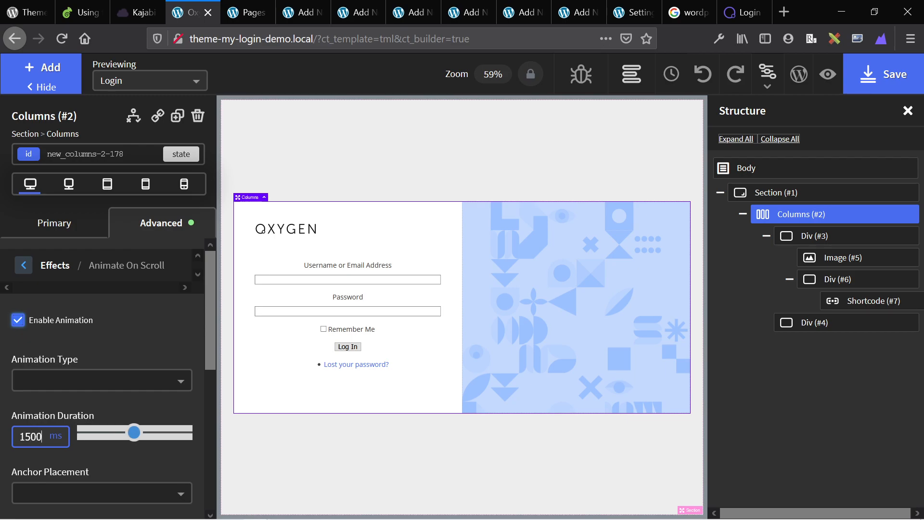
click(52, 380)
click(53, 426)
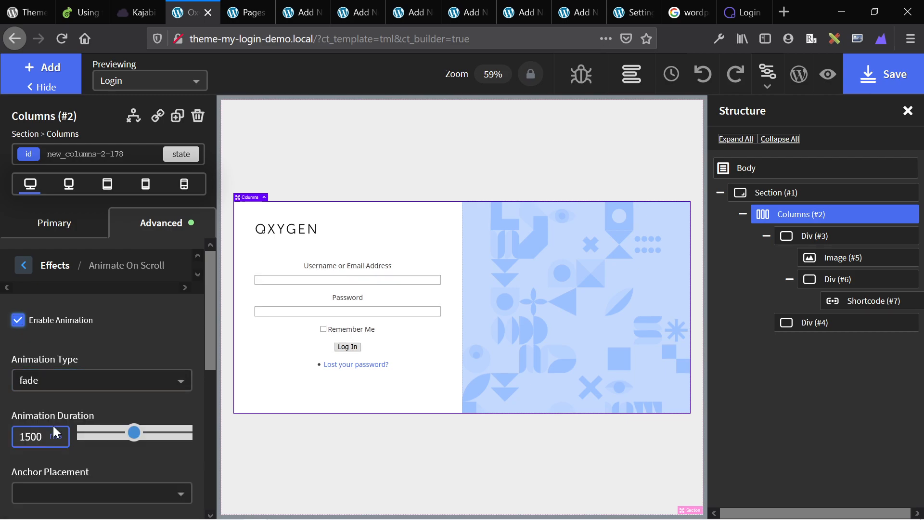
scroll(86, 400, down, 2)
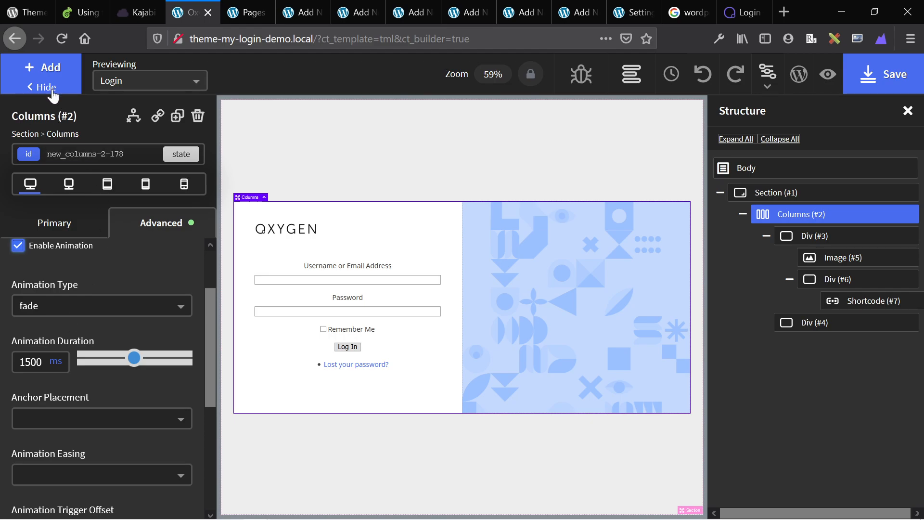
Give the right-hand column 50 px padding on all sides.
click(655, 345)
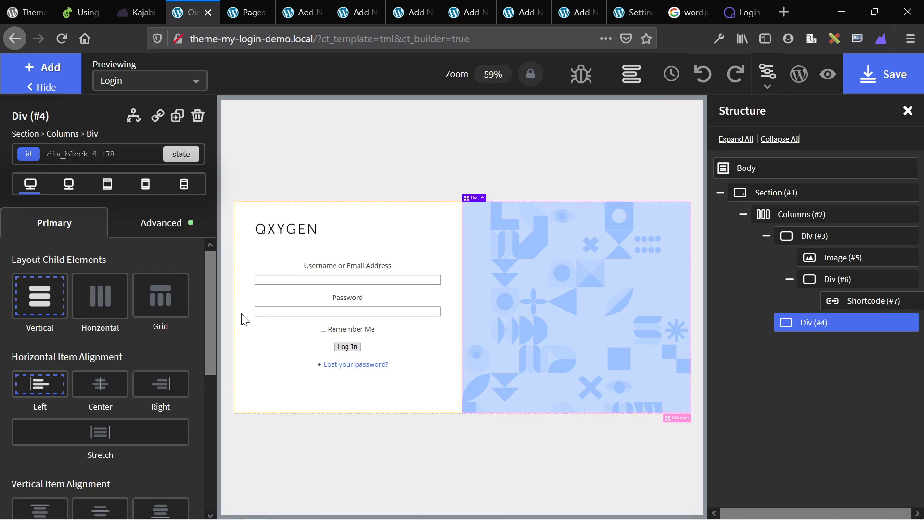
click(155, 231)
click(9, 299)
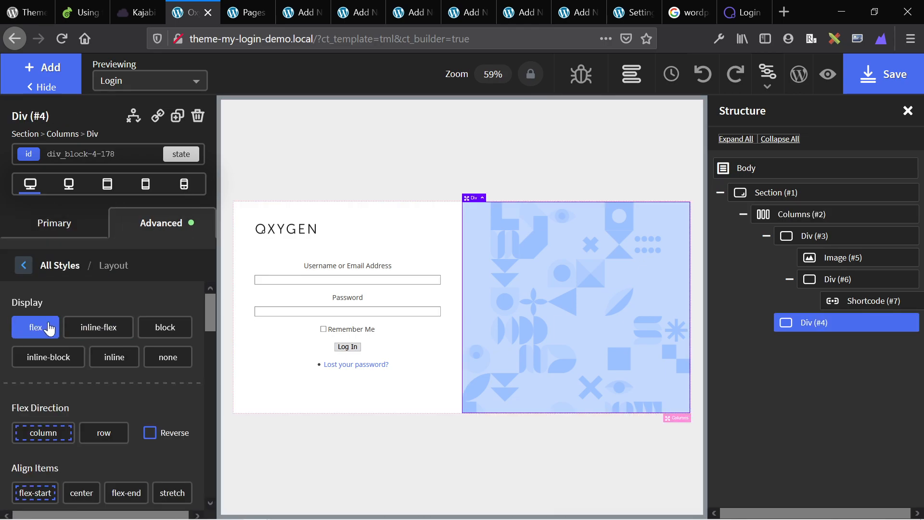
scroll(38, 354, down, 5)
scroll(38, 354, up, 5)
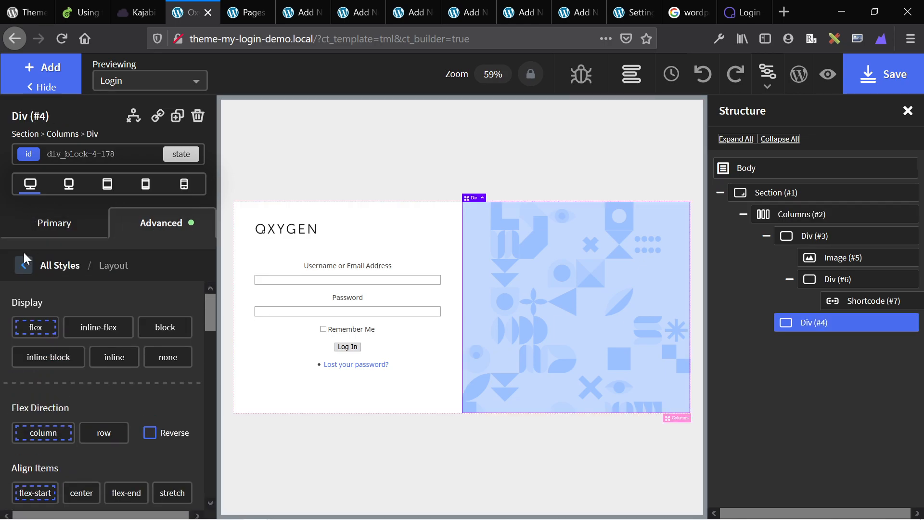
click(22, 267)
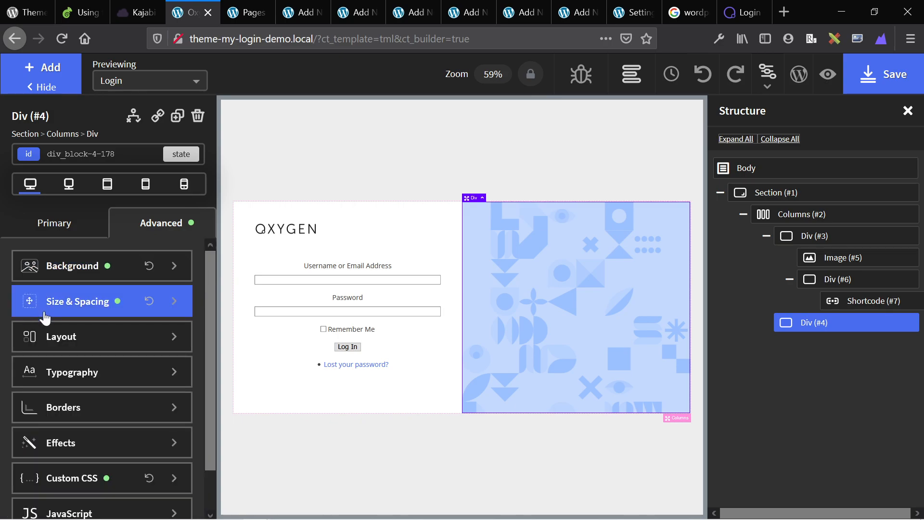
click(58, 301)
click(52, 322)
text(50)
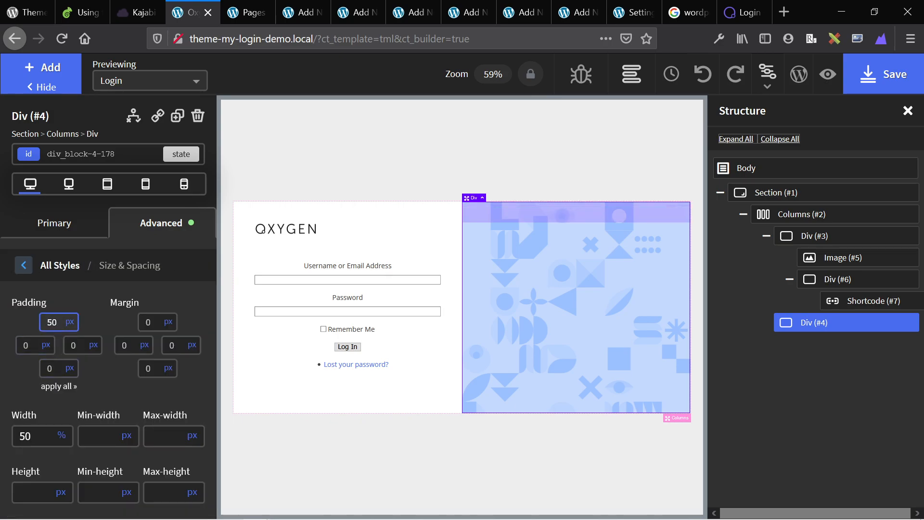
click(56, 387)
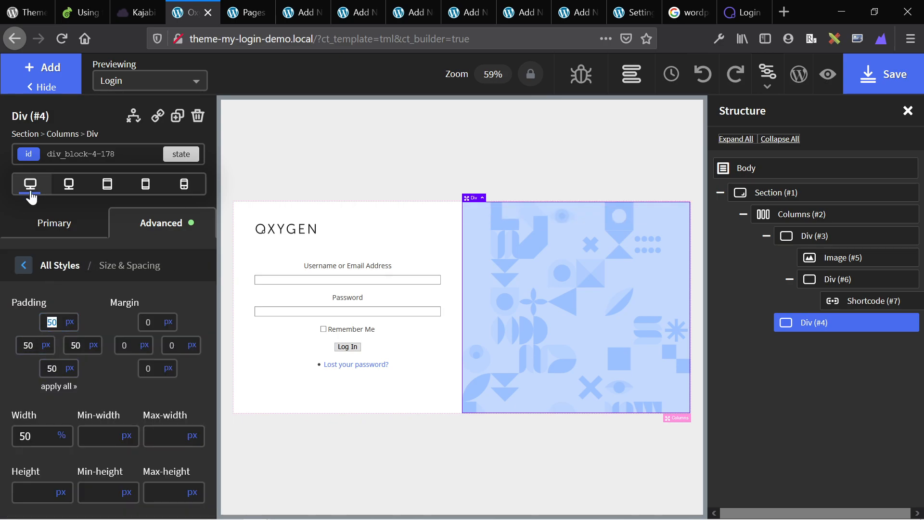
Set the right column's vertical item alignment to Bottom and its text align to left.
click(34, 62)
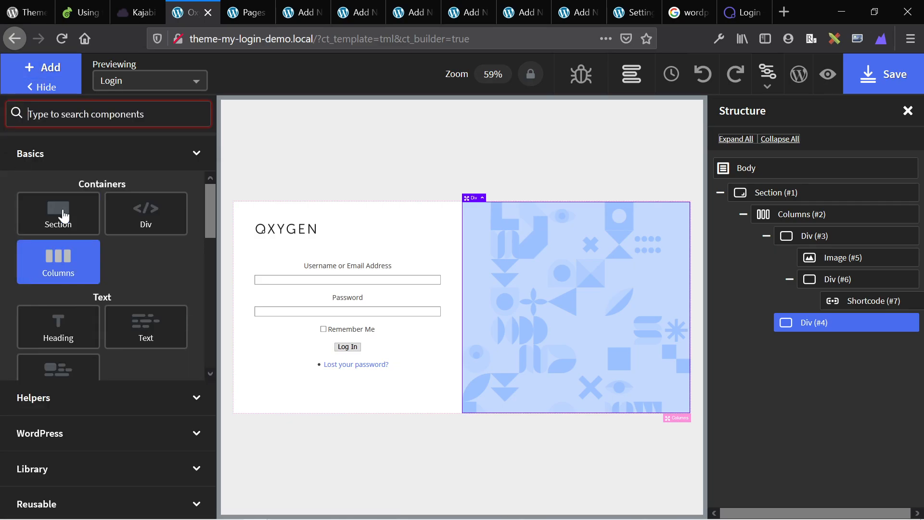
click(354, 330)
click(612, 303)
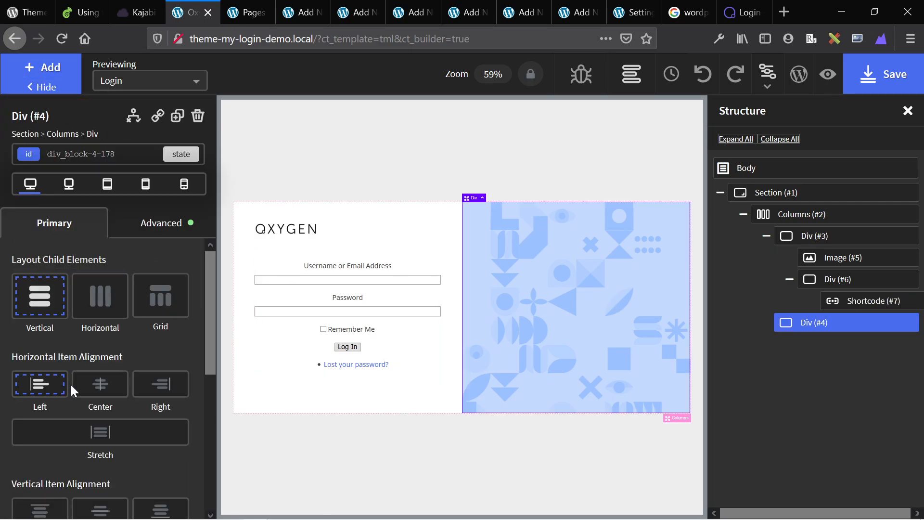
scroll(48, 404, down, 2)
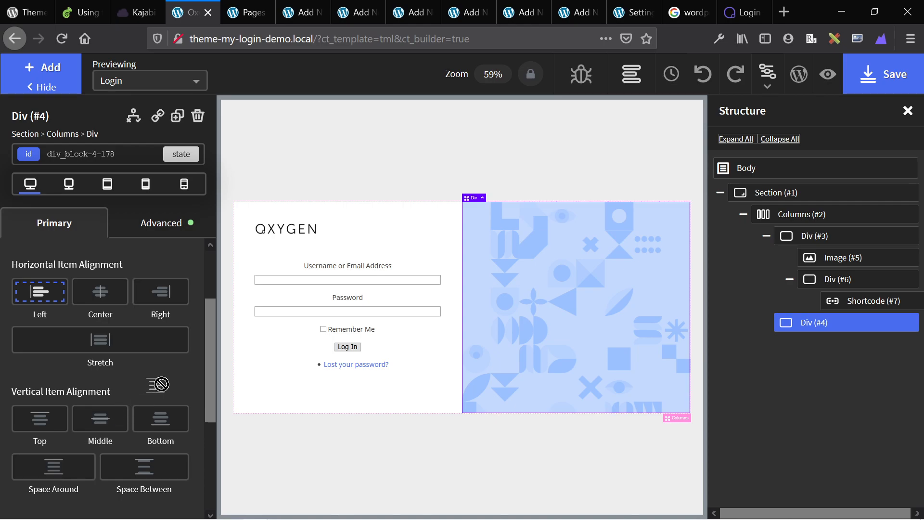
click(163, 417)
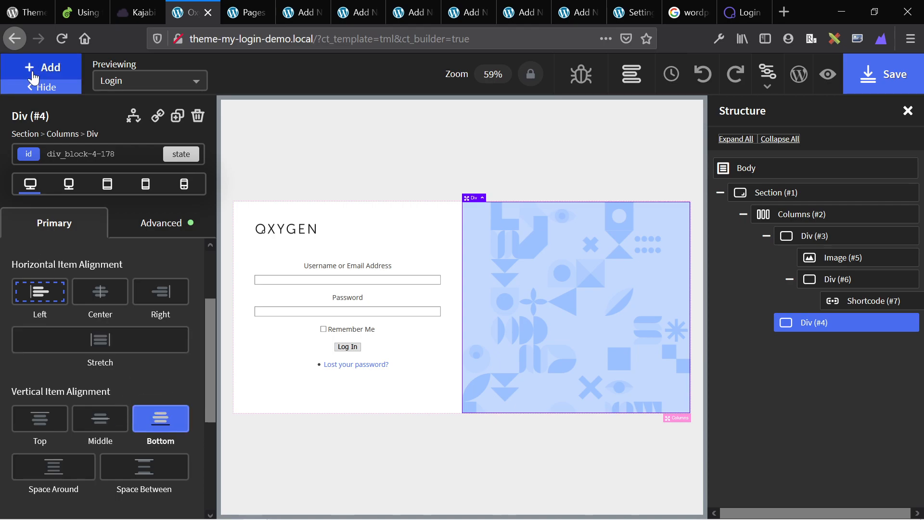
scroll(63, 272, up, 1)
click(160, 227)
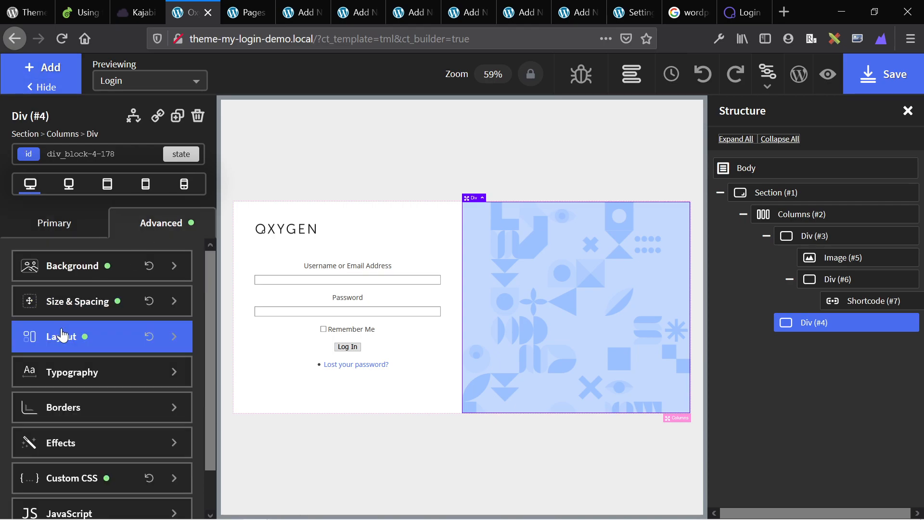
click(72, 373)
click(34, 500)
Add an H2 heading and a Text element to the right column.
click(22, 71)
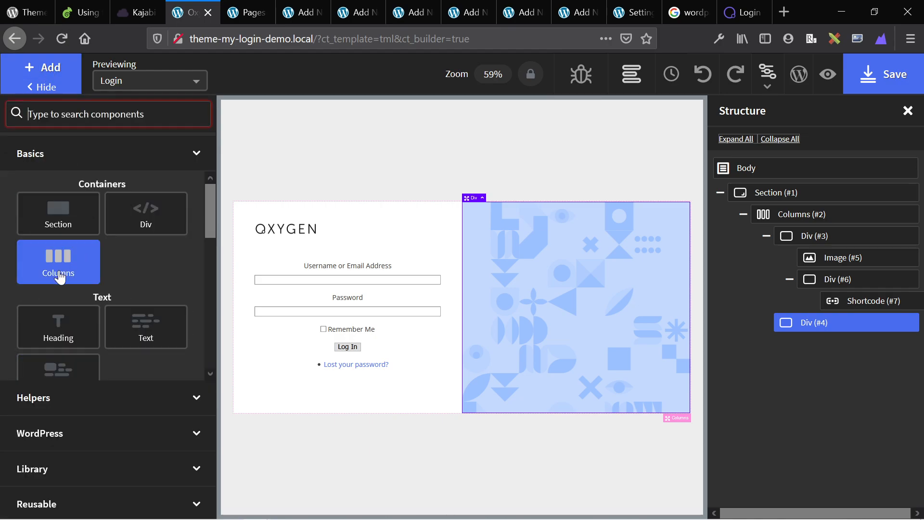
click(69, 340)
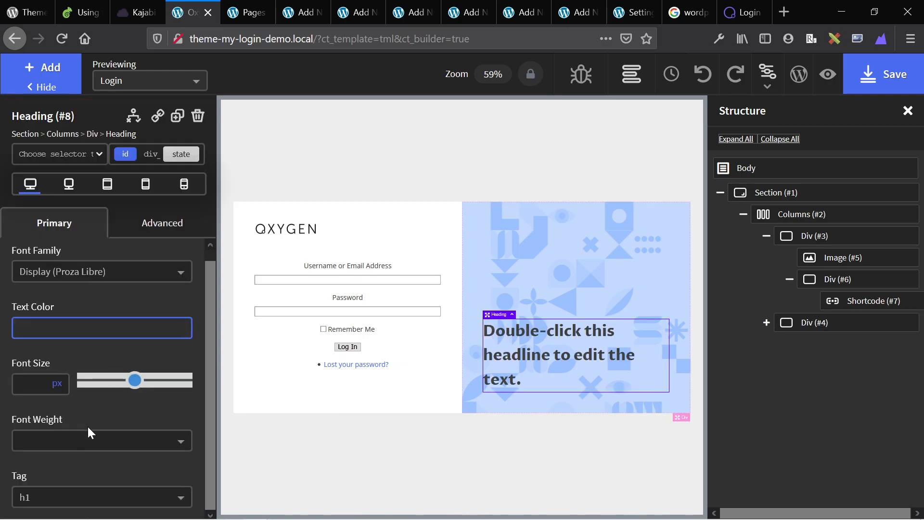
click(103, 498)
scroll(91, 486, down, 2)
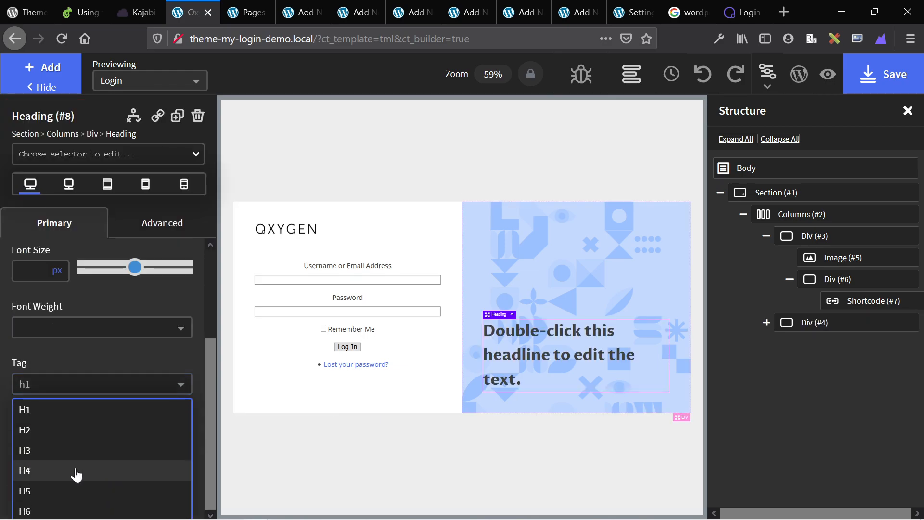
click(60, 437)
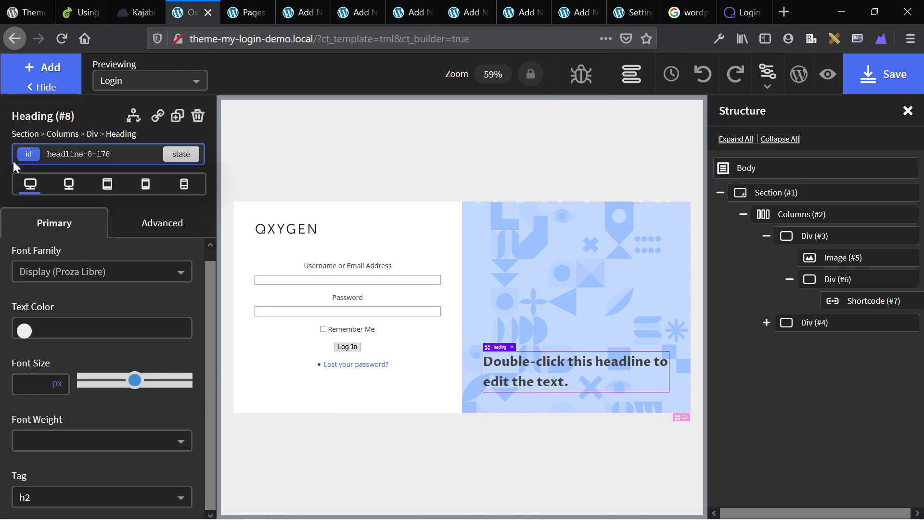
click(28, 72)
click(142, 334)
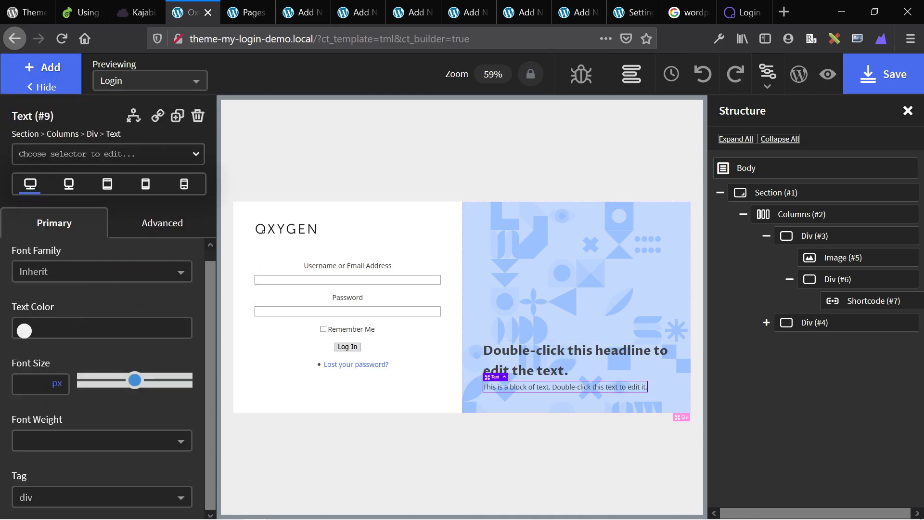
Type 'Need help?' as the heading and 'We have the best support. Email' with the support address.
double_click(554, 356)
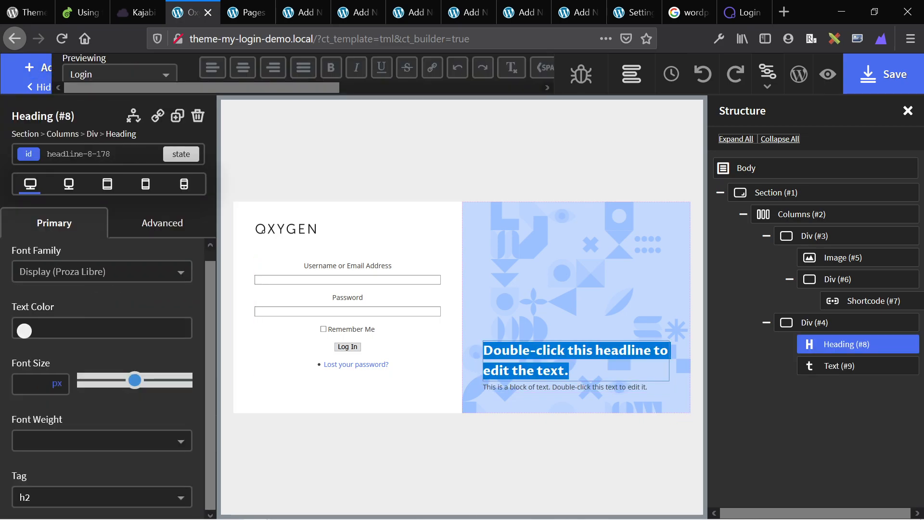
text(N)
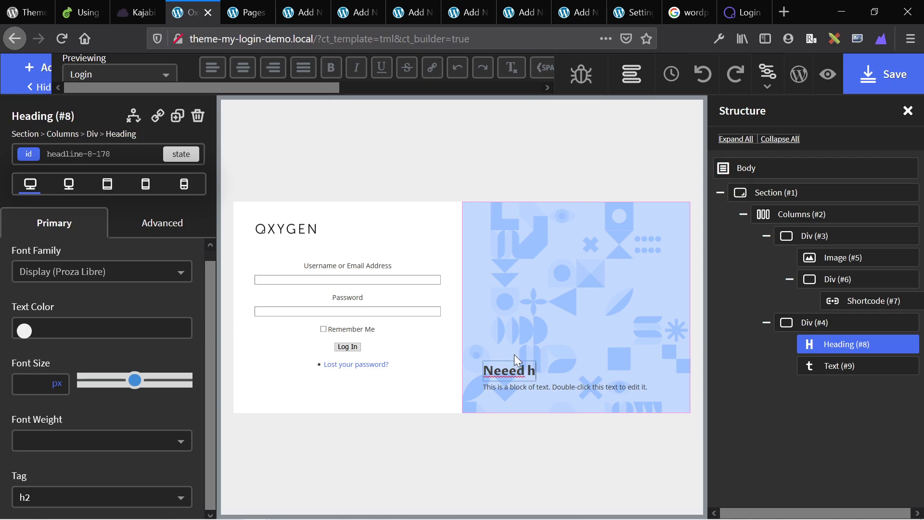
text(eed help?)
double_click(528, 387)
text(We have the best support)
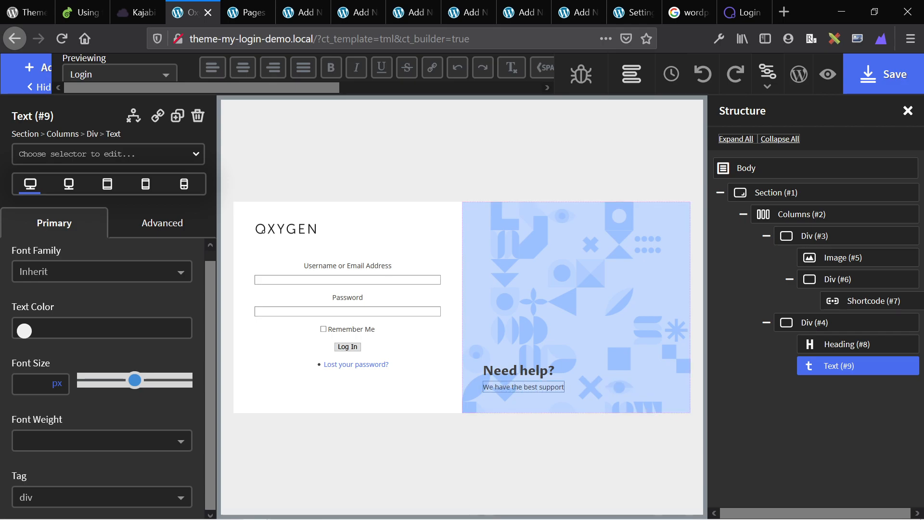
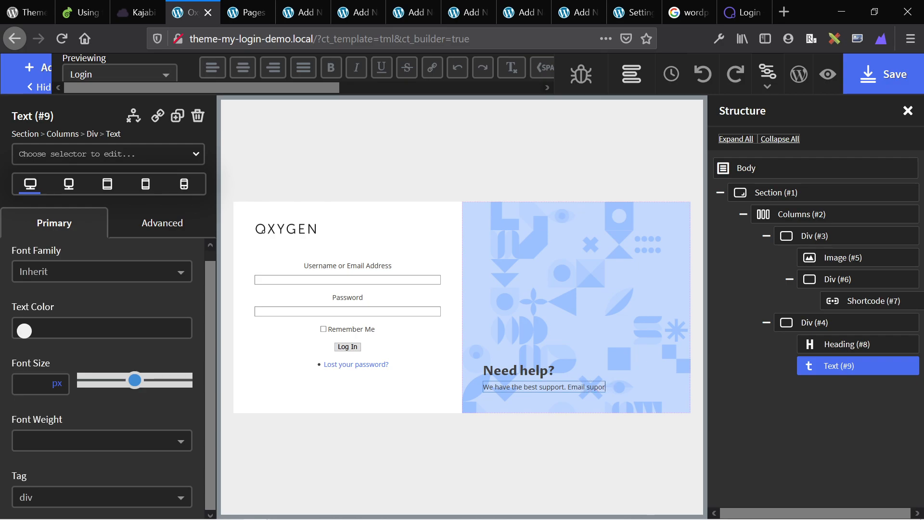
Finish editing the support text and compare the layout with the Kajabi login page.
click(562, 320)
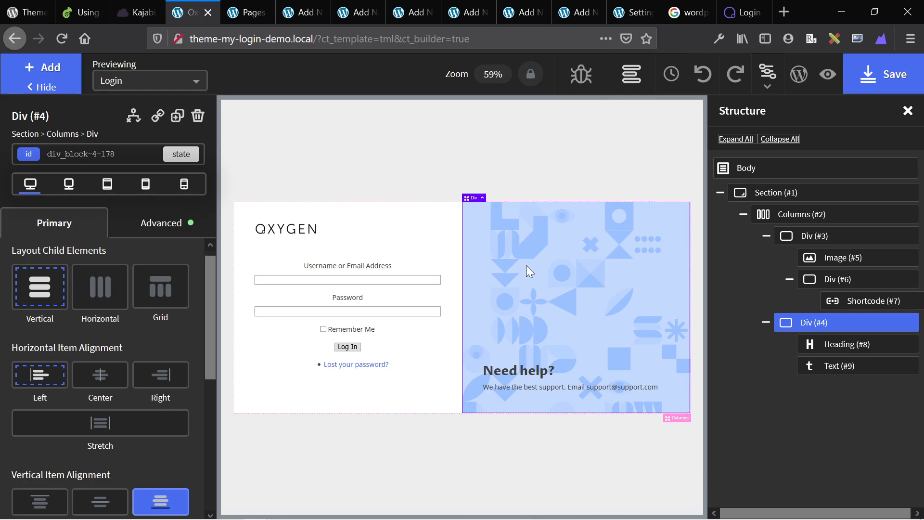
key(ctrl+shift+Tab)
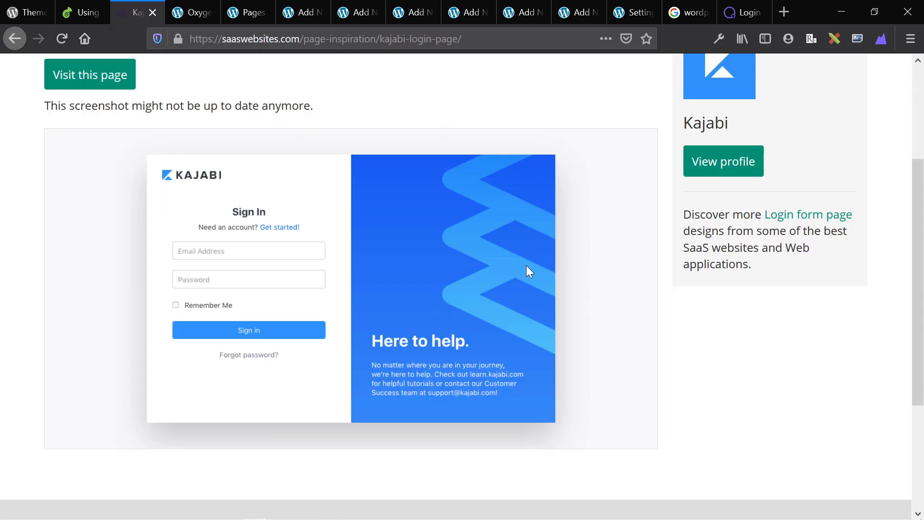
key(ctrl+Tab)
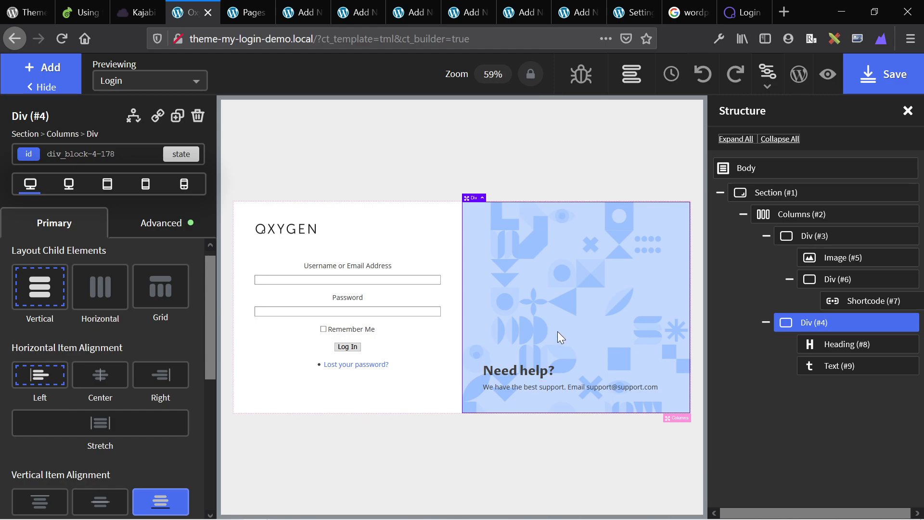
scroll(72, 313, up, 1)
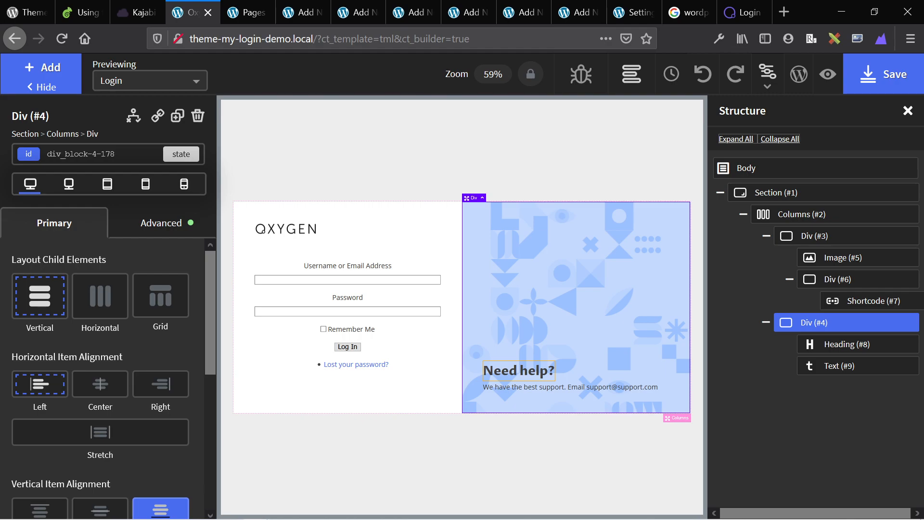
Set the support text Text (#9) to 1.2 rem font size with font weight 600.
click(524, 388)
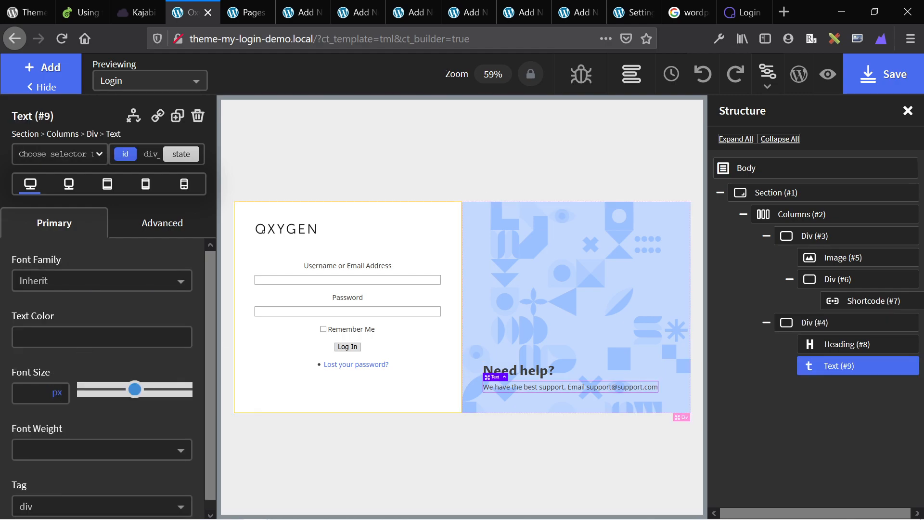
click(59, 395)
click(62, 416)
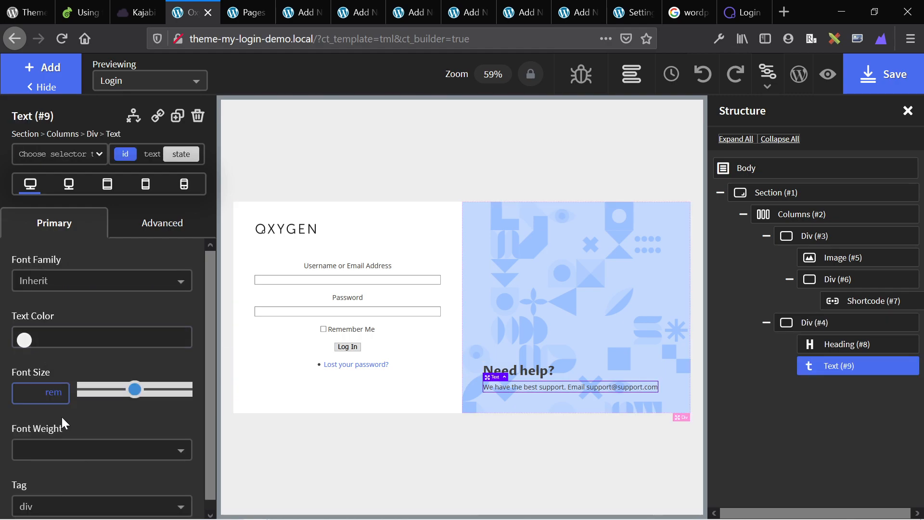
click(26, 393)
text(1.2)
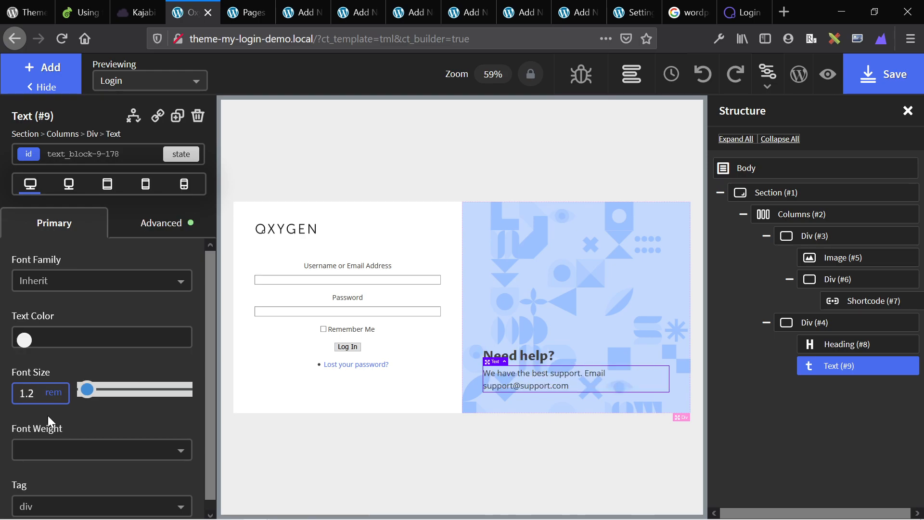
click(64, 451)
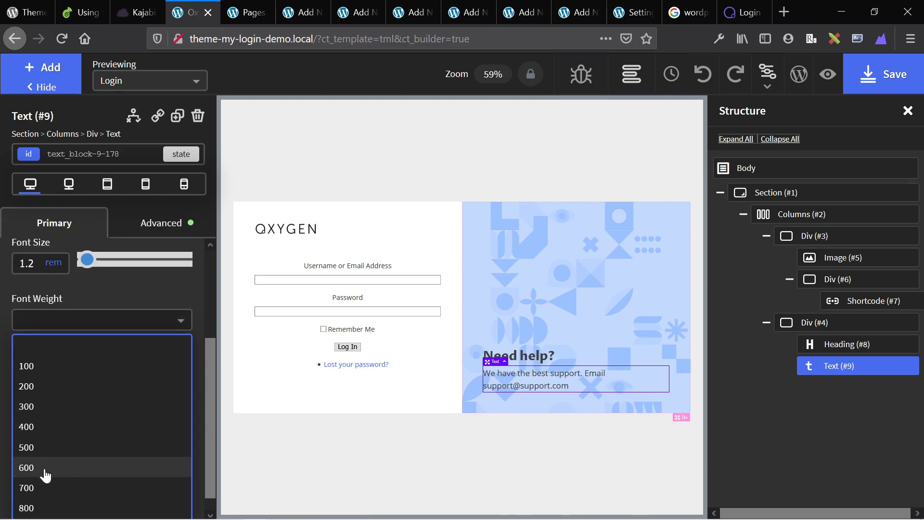
click(45, 486)
click(354, 466)
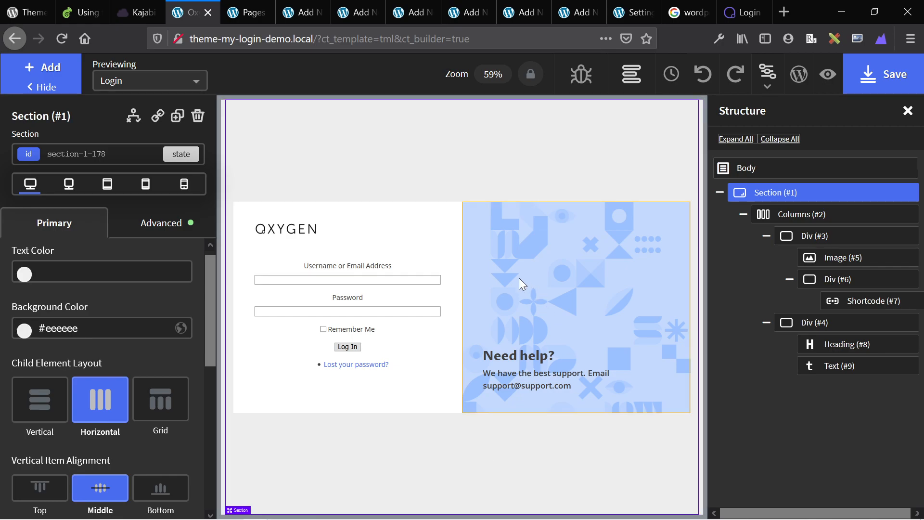
Add a box shadow to Columns (#2): colour rgba(0,0,0,.15), 5 px horizontal and vertical offsets, 30 px blur.
click(782, 224)
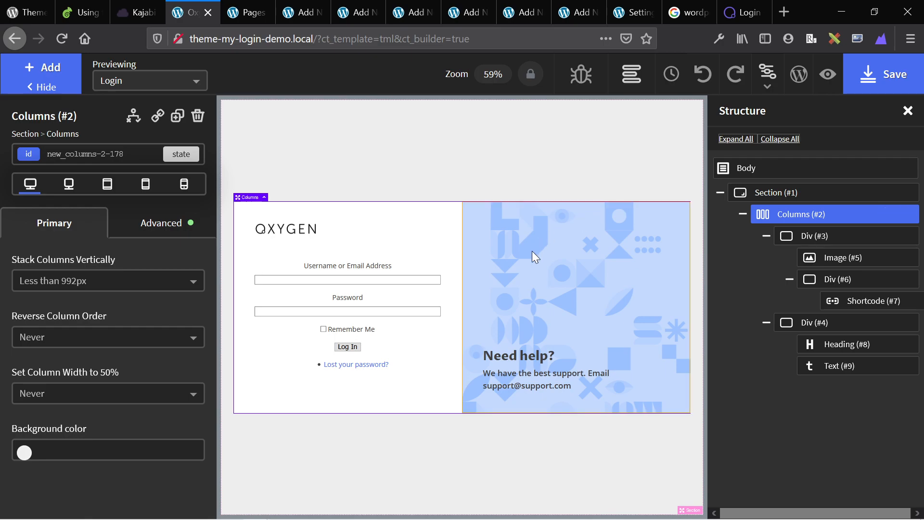
click(124, 229)
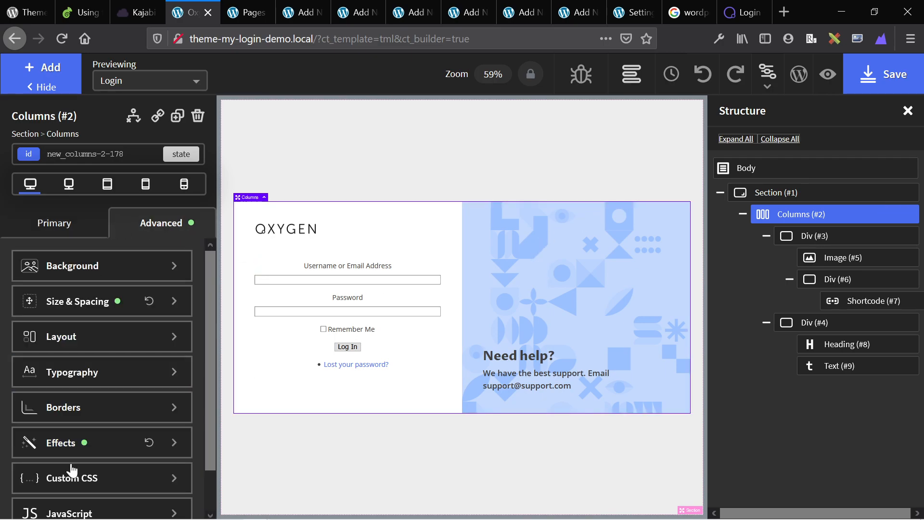
click(67, 431)
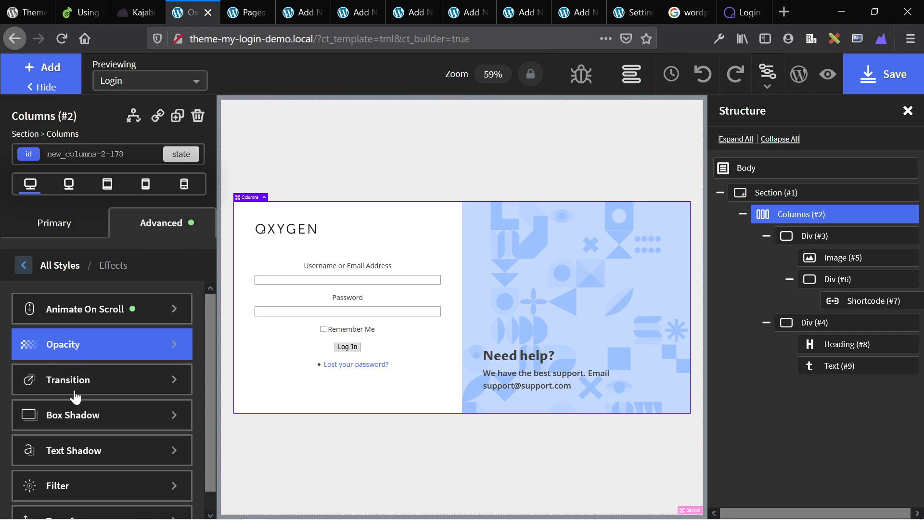
click(77, 415)
click(41, 373)
text(rg)
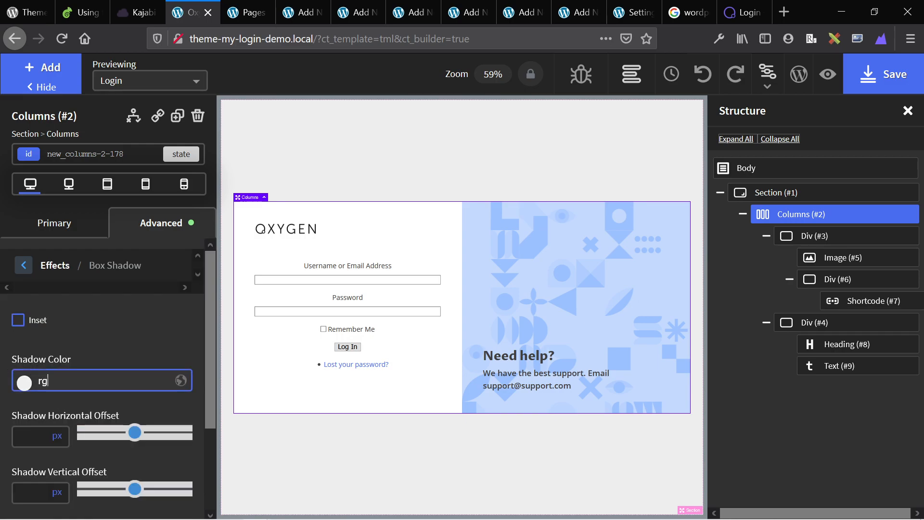
text(ba())
text(0,0,0,.)
text(15)
key(Tab)
text(5)
key(Tab)
text(5)
key(Tab)
text(30)
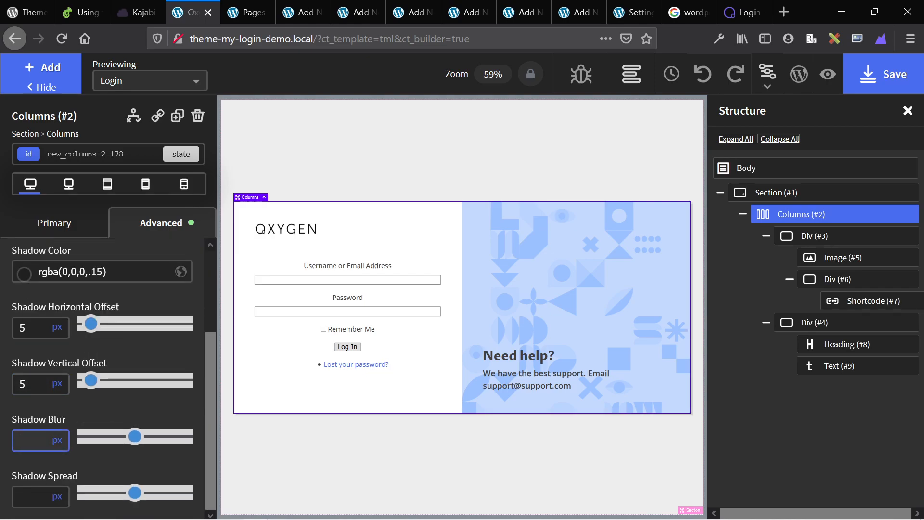
click(356, 458)
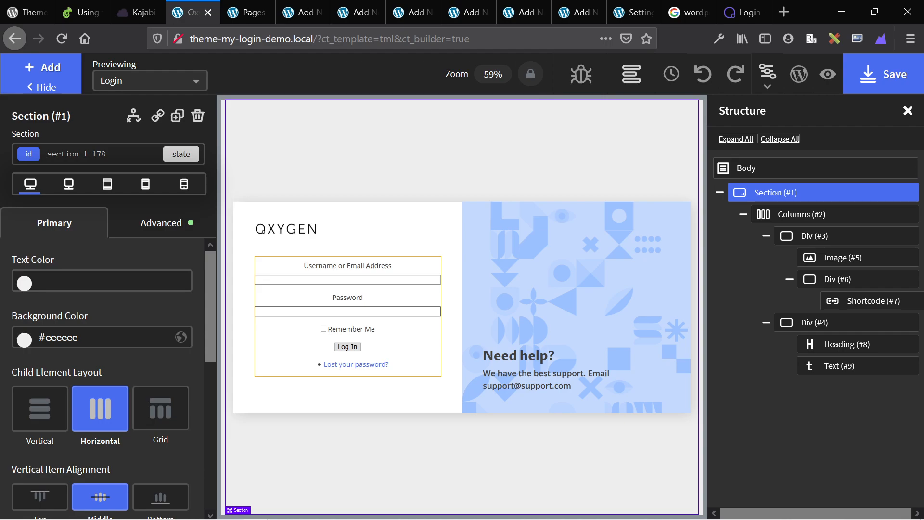
Save the Oxygen design, update the TML template, and close the empty new-page tab.
click(890, 70)
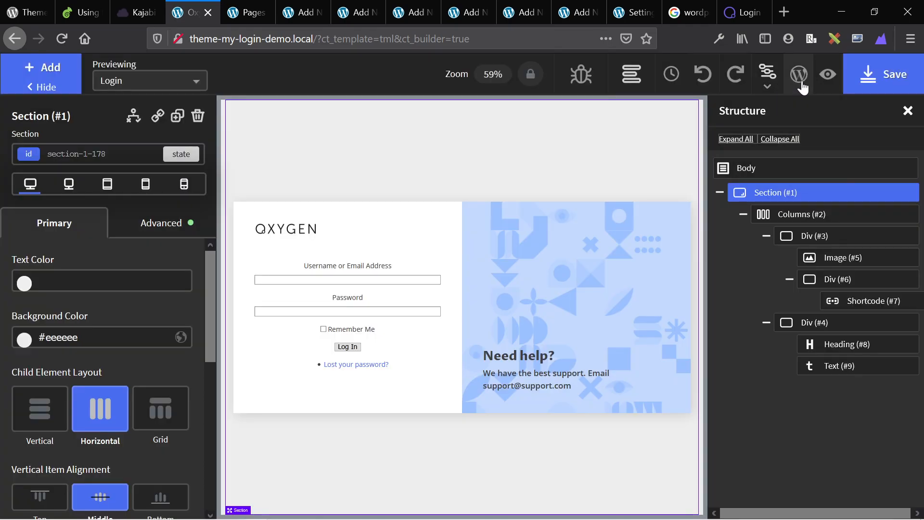
click(802, 86)
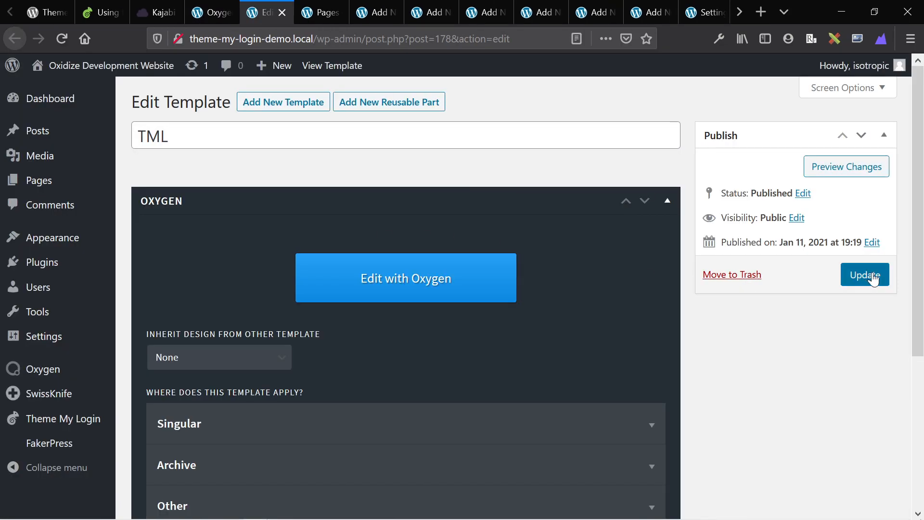
click(874, 276)
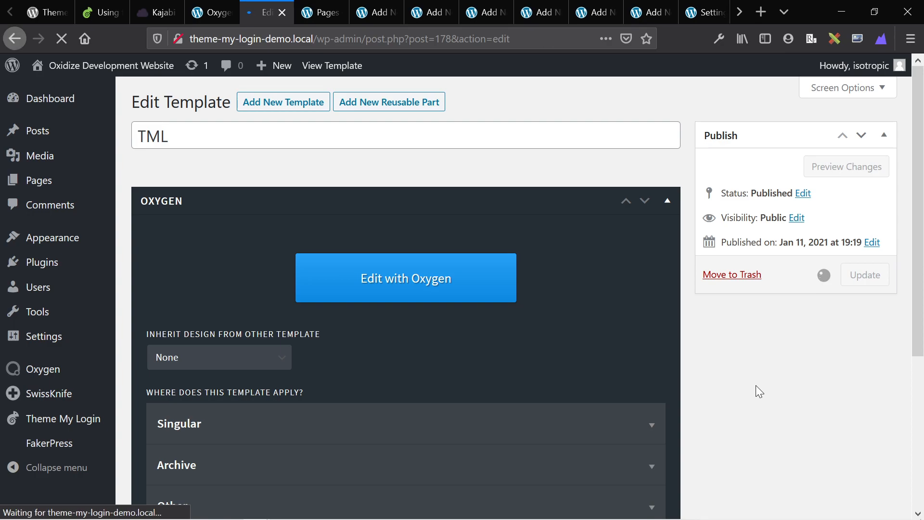
key(ctrl+Tab)
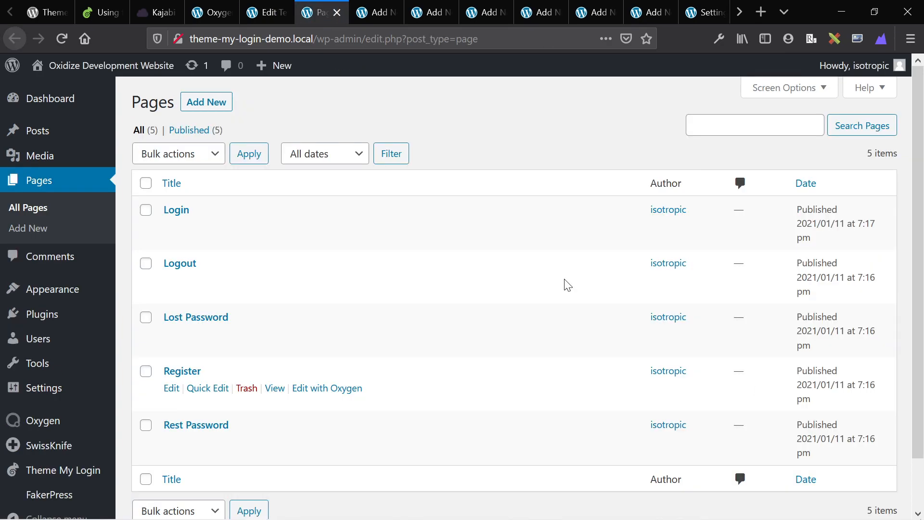
key(ctrl+Tab)
key(ctrl+Tab)
key(ctrl+Tab)
key(ctrl+Tab)
key(ctrl+Tab)
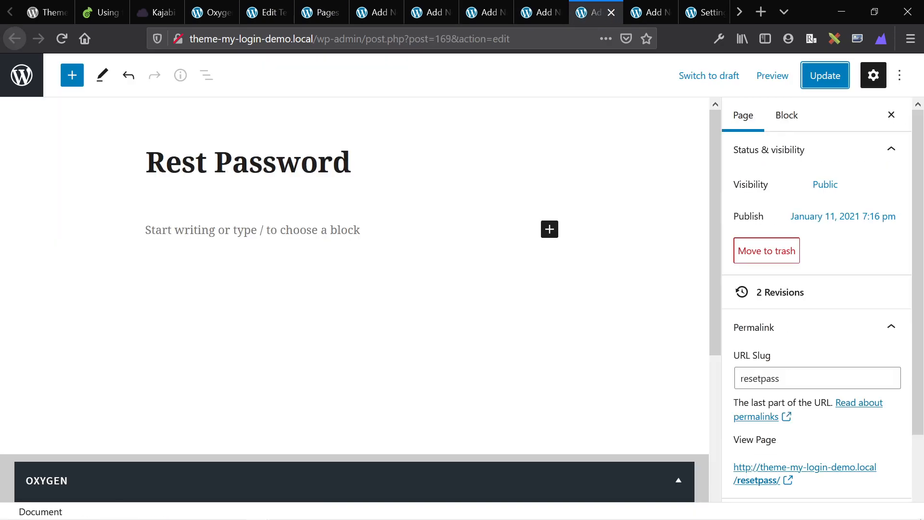
key(ctrl+Tab)
key(ctrl+shift+Tab)
key(ctrl+Tab)
key(ctrl+w)
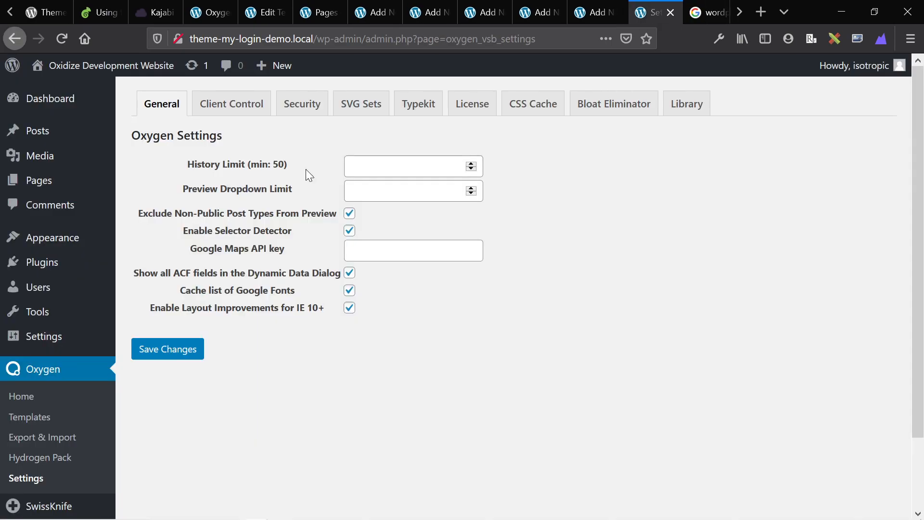
Close the extra page editor tabs without saving, returning to the Login page editor.
key(ctrl+shift+Tab)
key(ctrl+shift+Tab)
key(ctrl+shift+Tab)
key(ctrl+shift+Tab)
key(ctrl+shift+Tab)
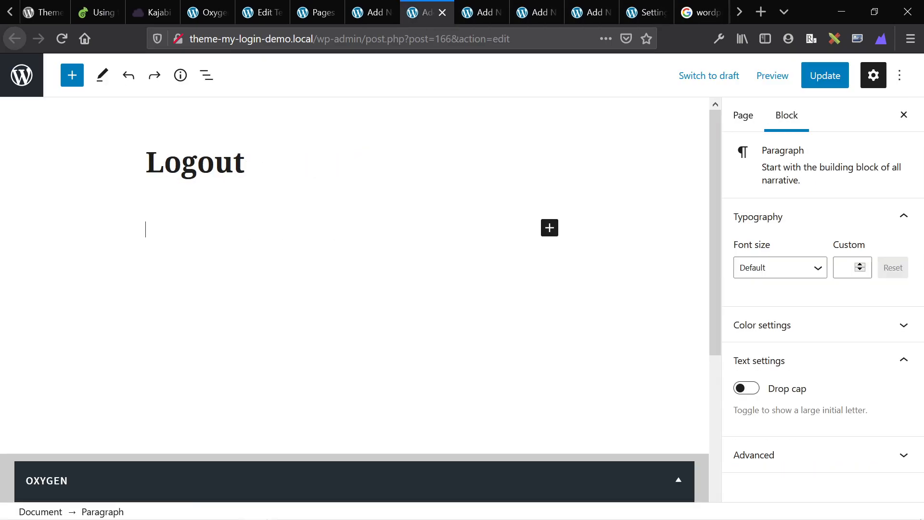
scroll(277, 319, down, 5)
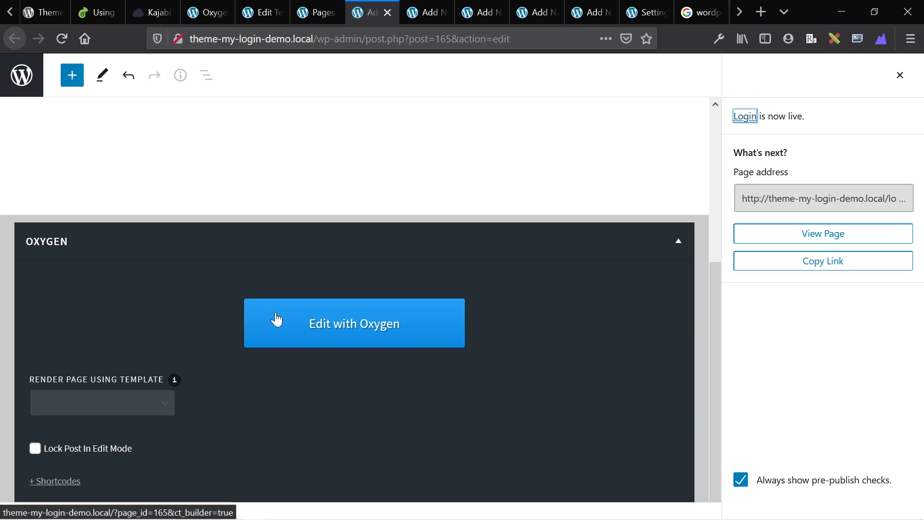
click(277, 319)
key(ctrl+k)
key(ctrl+w)
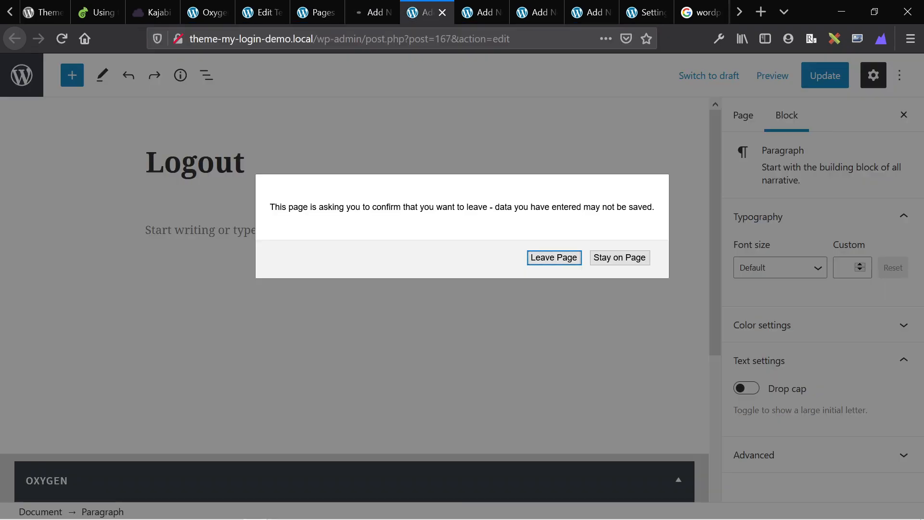
key(Return)
key(ctrl+w)
key(Return)
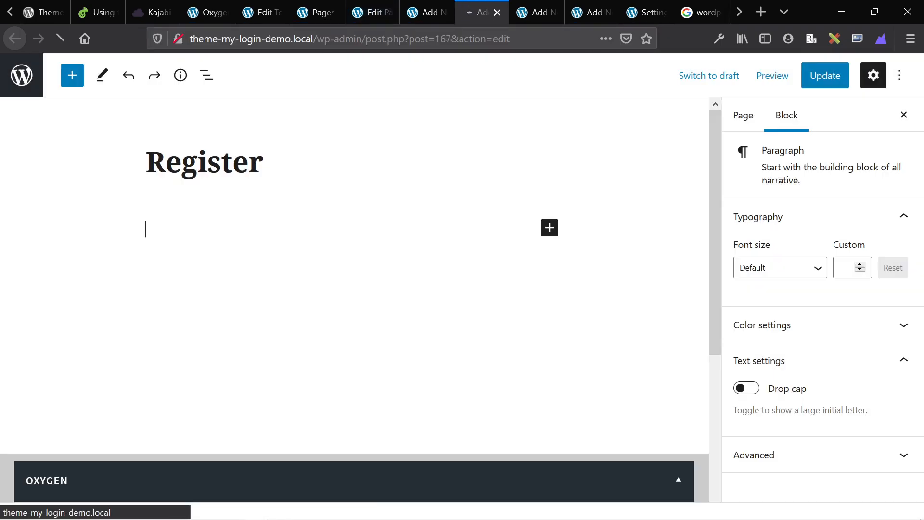
key(ctrl+w)
key(Return)
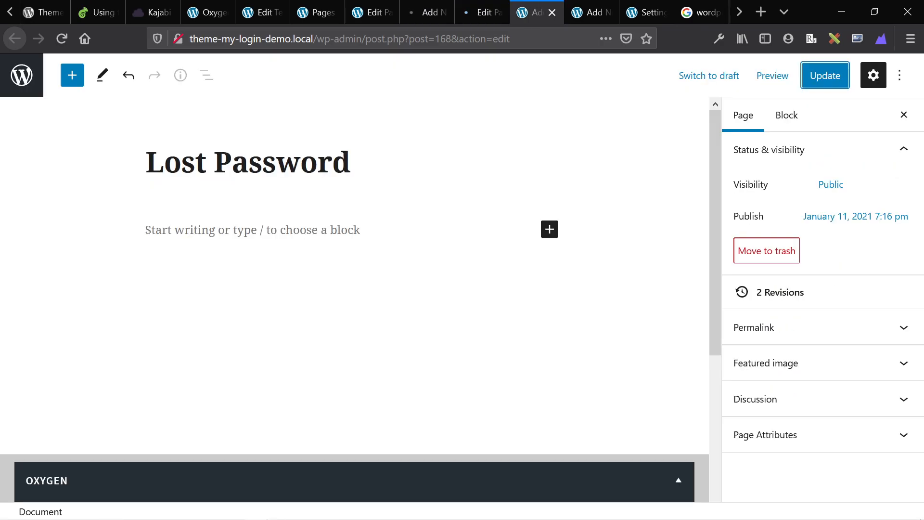
key(ctrl+w)
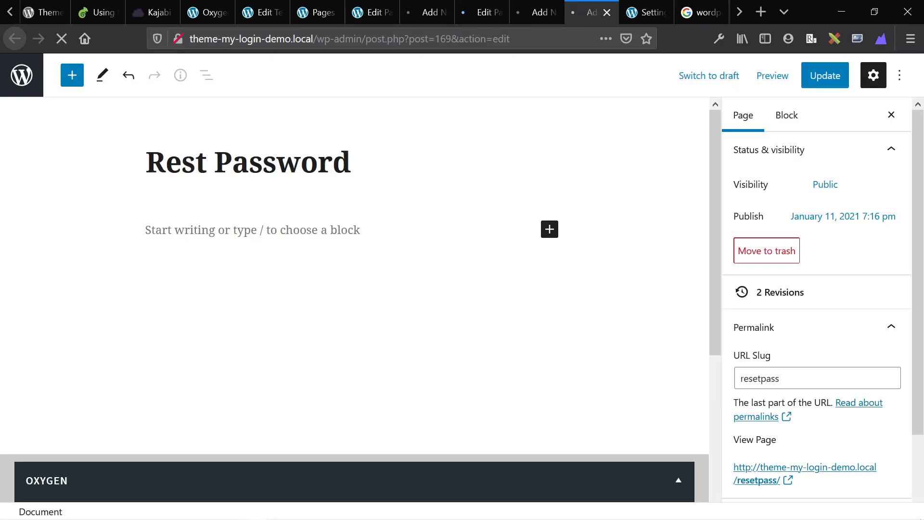
key(ctrl+shift+Tab)
key(ctrl+shift+Tab)
key(ctrl+shift+Tab)
key(ctrl+shift+Tab)
key(ctrl+shift+Tab)
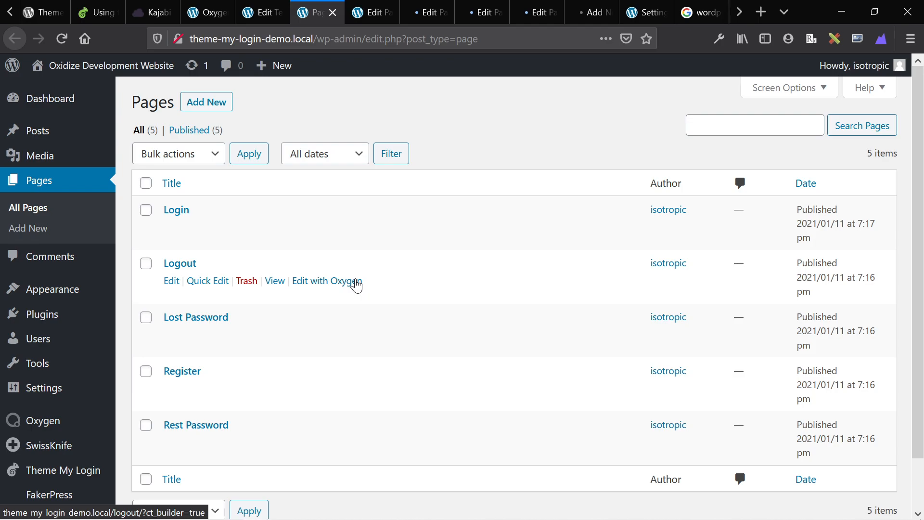
key(ctrl+Tab)
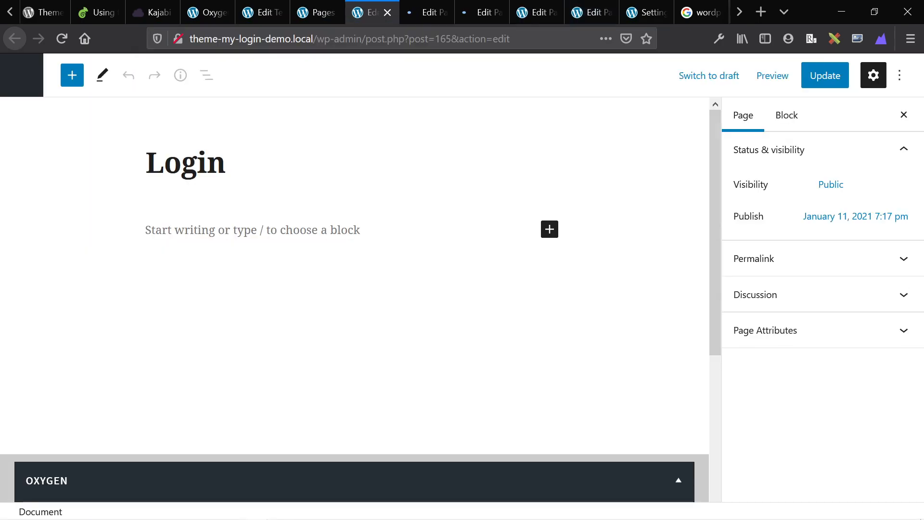
Set 'Render page using template' to TML on the Login, Logout, Register, Lost Password and Rest Password pages.
scroll(97, 414, down, 5)
click(100, 406)
key(Down)
key(Return)
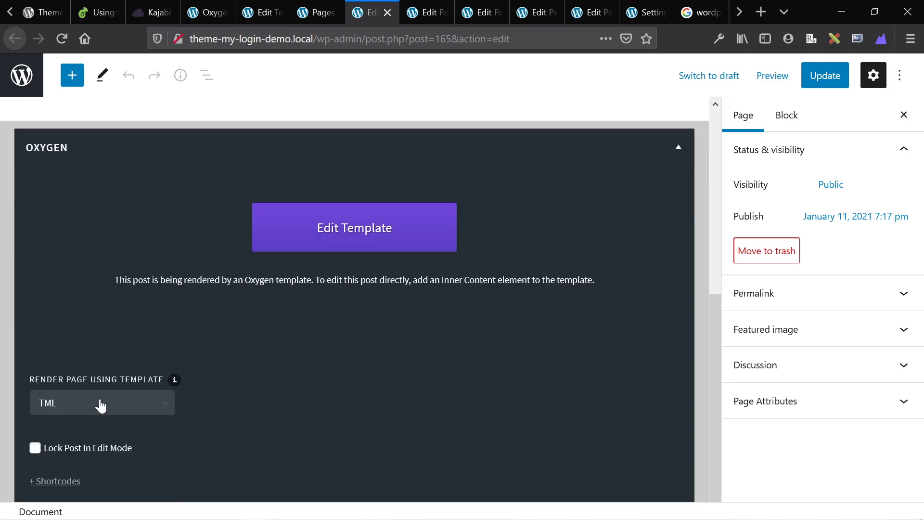
key(ctrl+Tab)
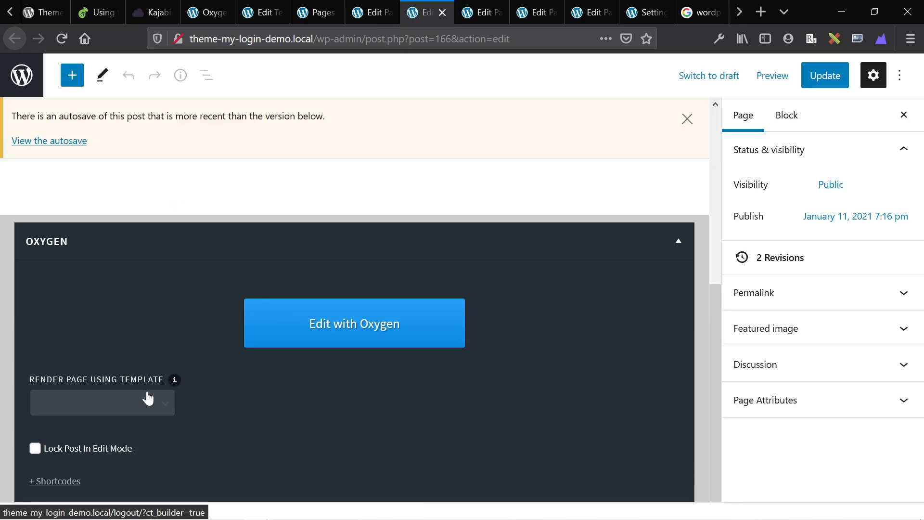
click(145, 405)
key(Down)
key(Return)
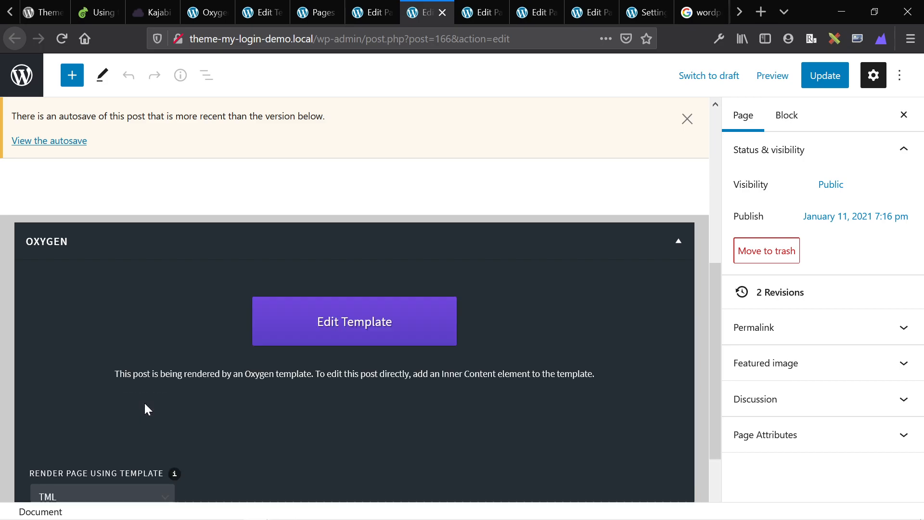
key(ctrl+Tab)
click(105, 404)
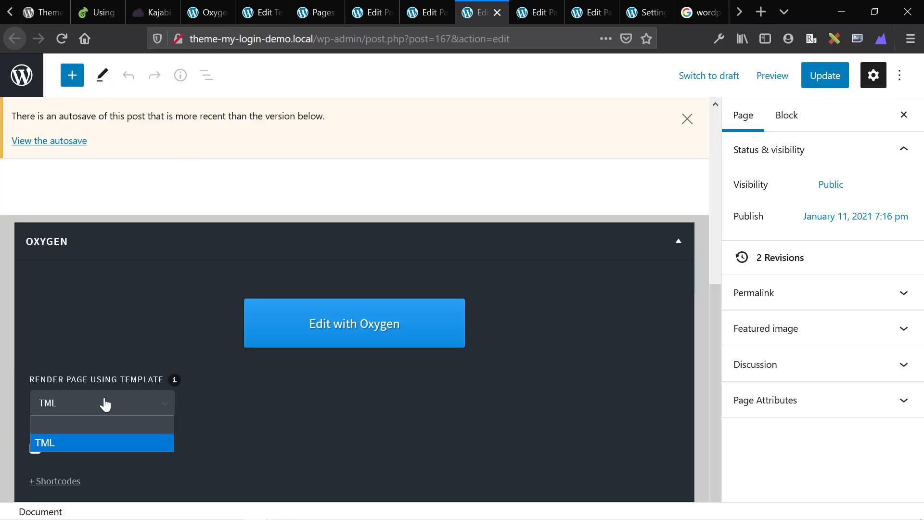
key(Return)
key(ctrl+Tab)
click(105, 404)
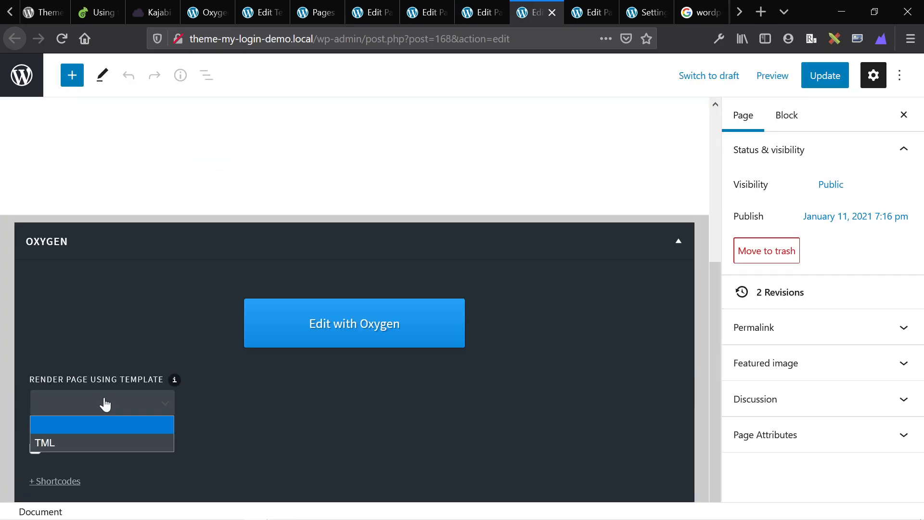
key(Return)
key(ctrl+Tab)
click(105, 405)
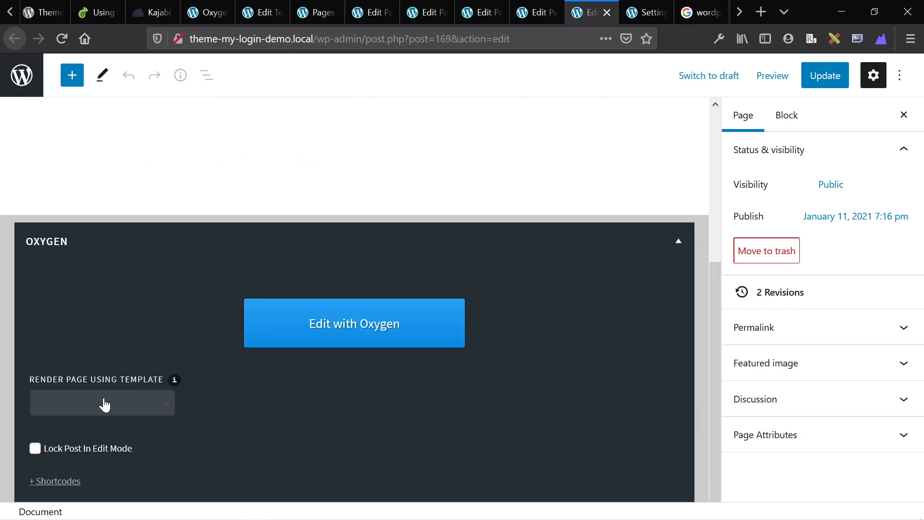
key(Return)
key(ctrl+Tab)
key(ctrl+shift+Tab)
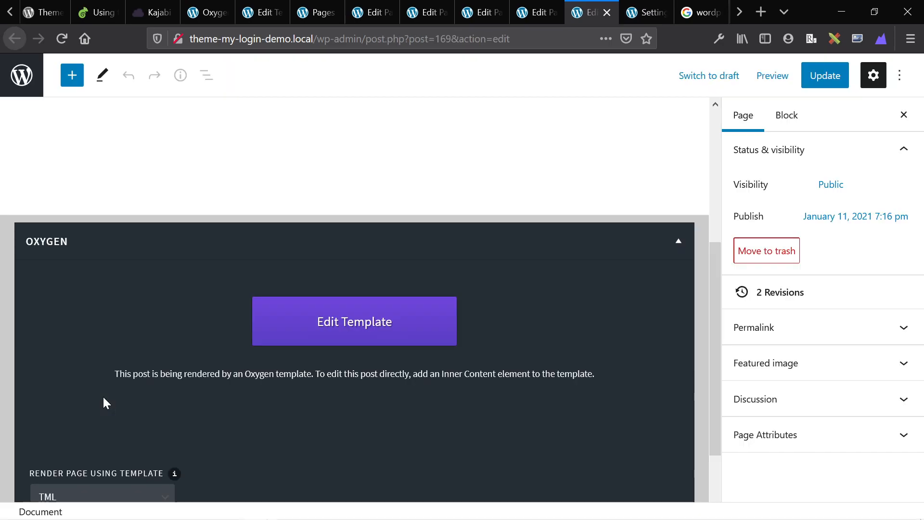
Update the Rest Password, Lost Password, Register and Logout pages, then return to the Pages list.
click(827, 83)
key(ctrl+shift+Tab)
click(828, 82)
key(ctrl+shift+Tab)
click(828, 82)
key(ctrl+shift+Tab)
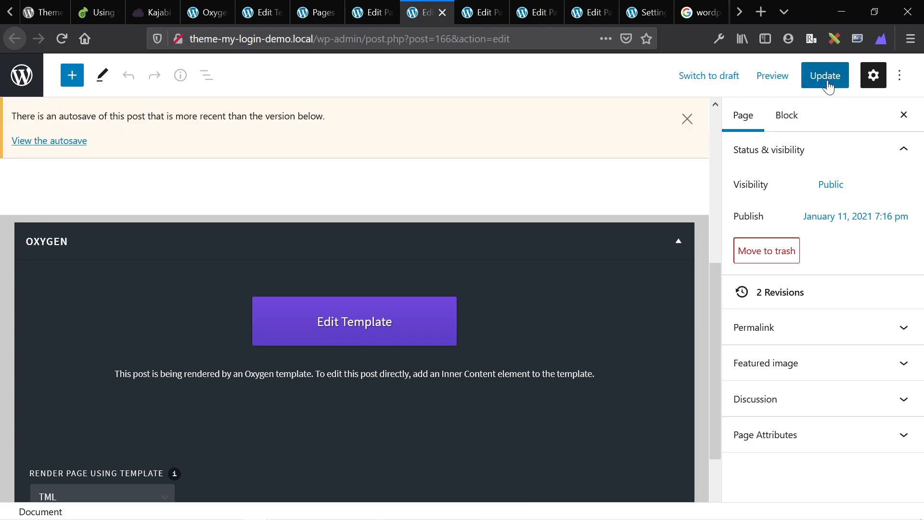
click(828, 82)
key(ctrl+shift+Tab)
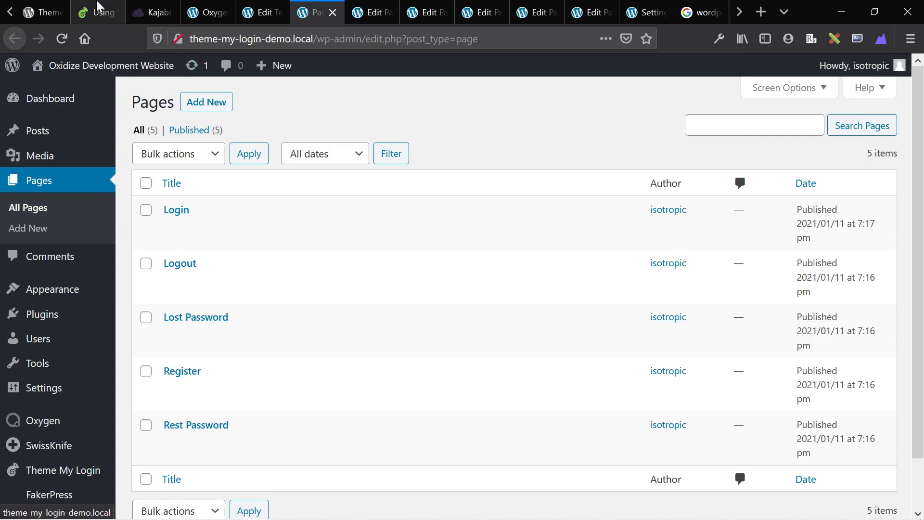
Open Theme My Login General settings in a new tab and scroll to the dashboard, login, logout, register, lostpassword and resetpass slugs.
click(96, 7)
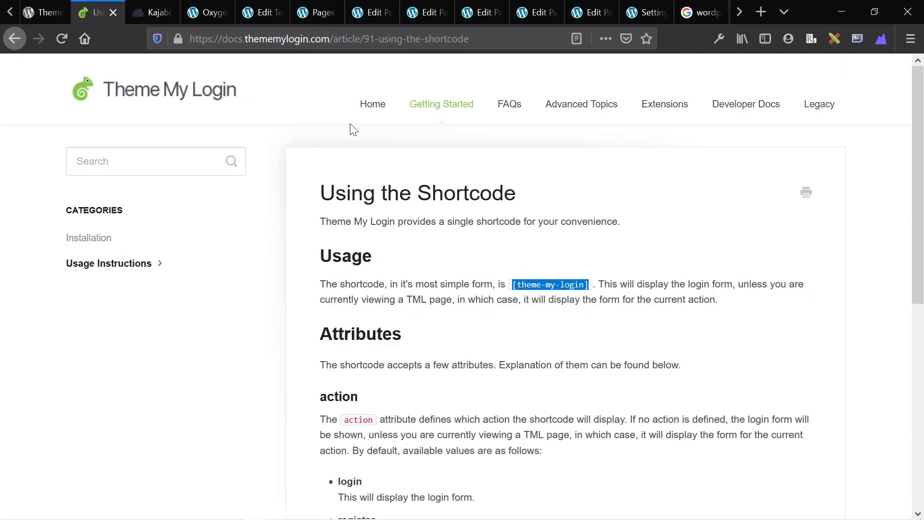
click(232, 7)
click(263, 12)
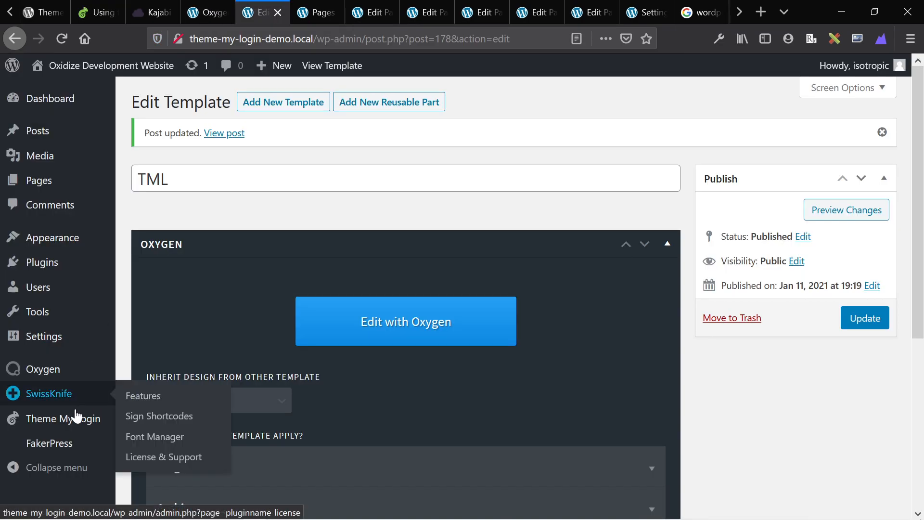
middle_click(140, 424)
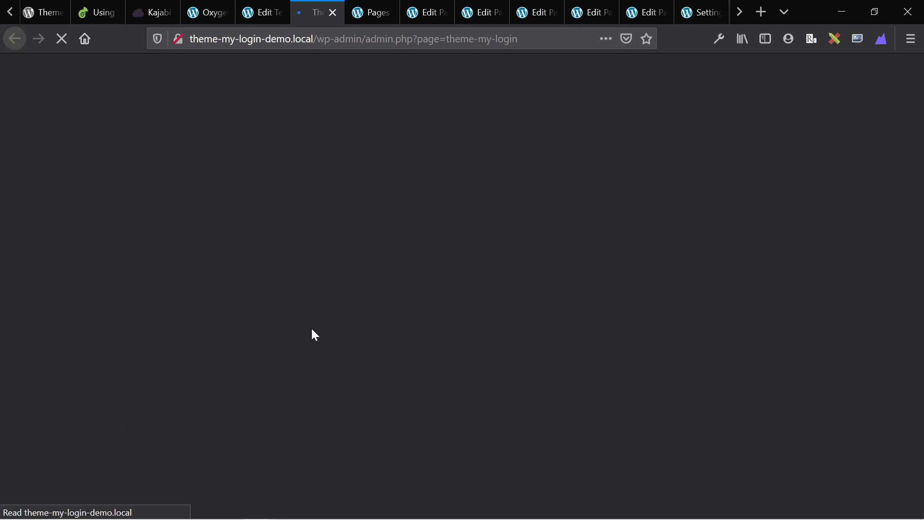
scroll(363, 258, down, 10)
scroll(364, 259, up, 2)
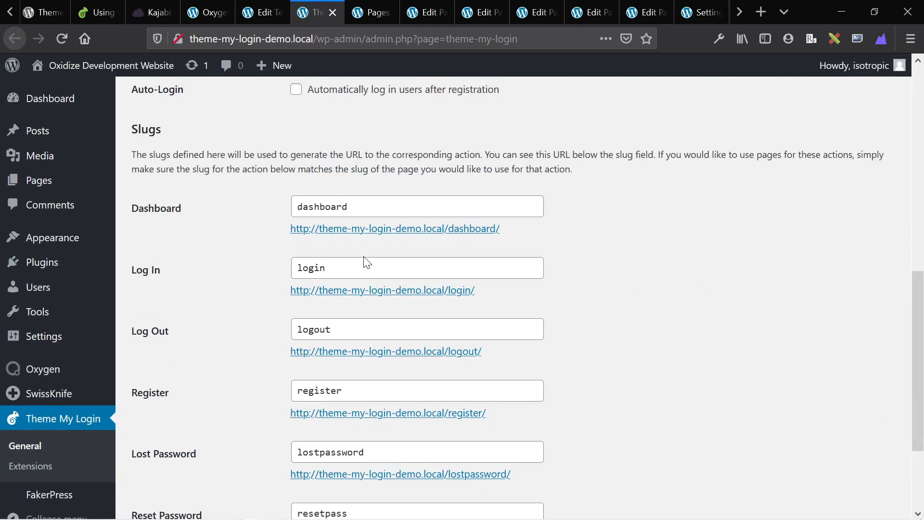
scroll(227, 335, down, 3)
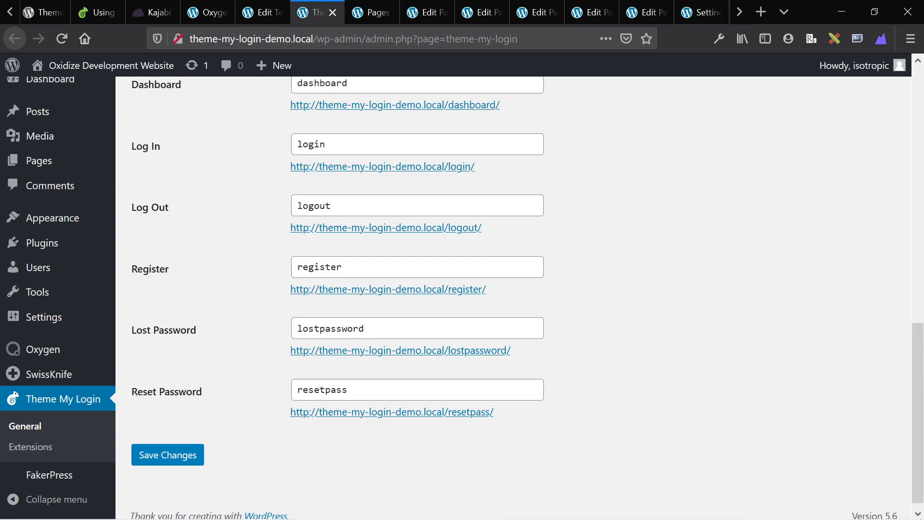
Re-save each open account page editor with Update, one tab after another.
key(ctrl+Tab)
key(ctrl+Tab)
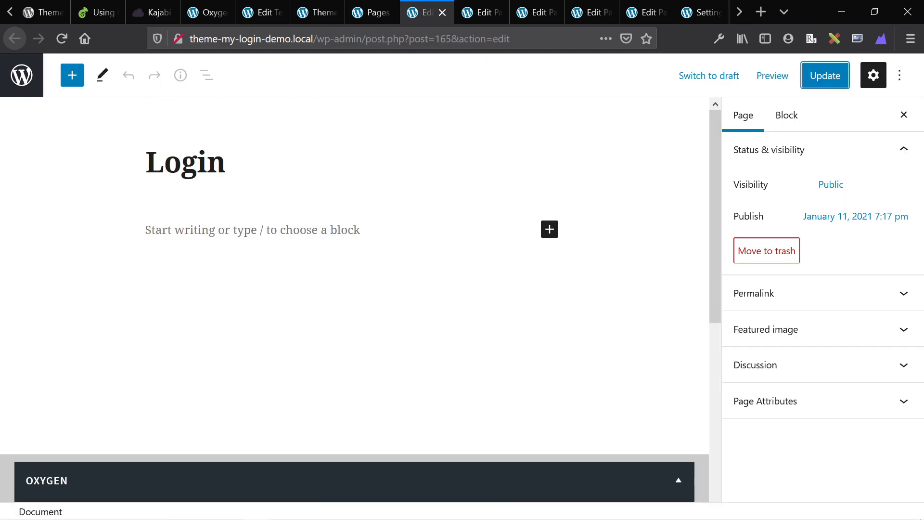
key(ctrl+Tab)
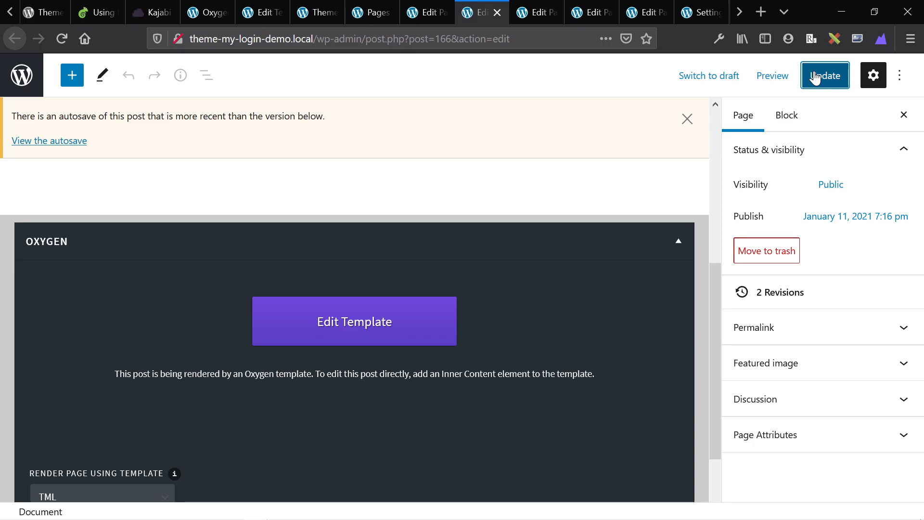
key(ctrl+Tab)
click(814, 72)
key(ctrl+Tab)
click(813, 72)
key(ctrl+Tab)
click(814, 72)
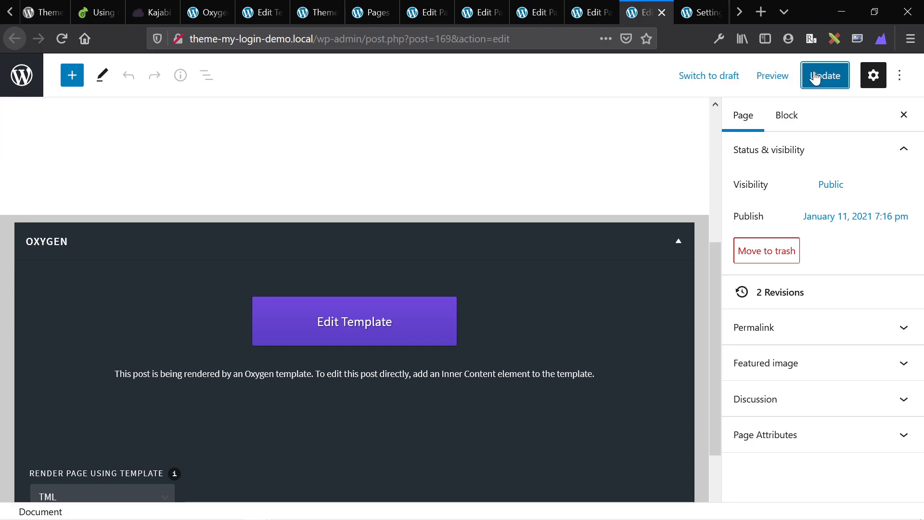
View the saved Login page on the site and check its two-column Oxygen layout.
key(ctrl+Tab)
key(ctrl+shift+Tab)
key(ctrl+shift+Tab)
key(ctrl+shift+Tab)
key(ctrl+shift+Tab)
key(ctrl+shift+Tab)
key(ctrl+shift+Tab)
key(ctrl+Tab)
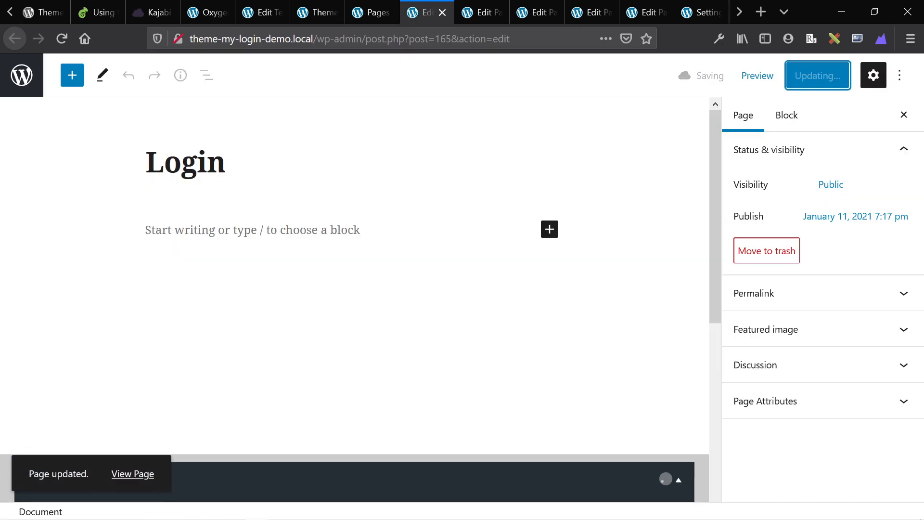
click(128, 476)
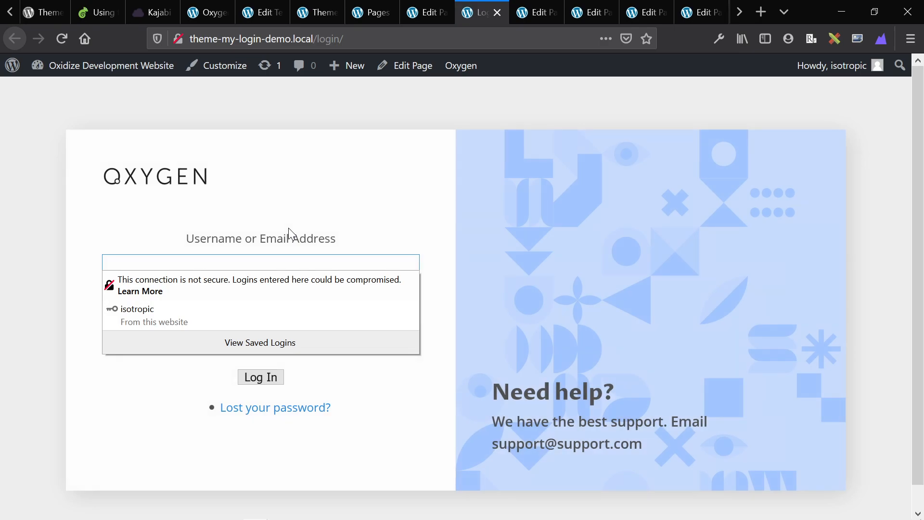
click(96, 404)
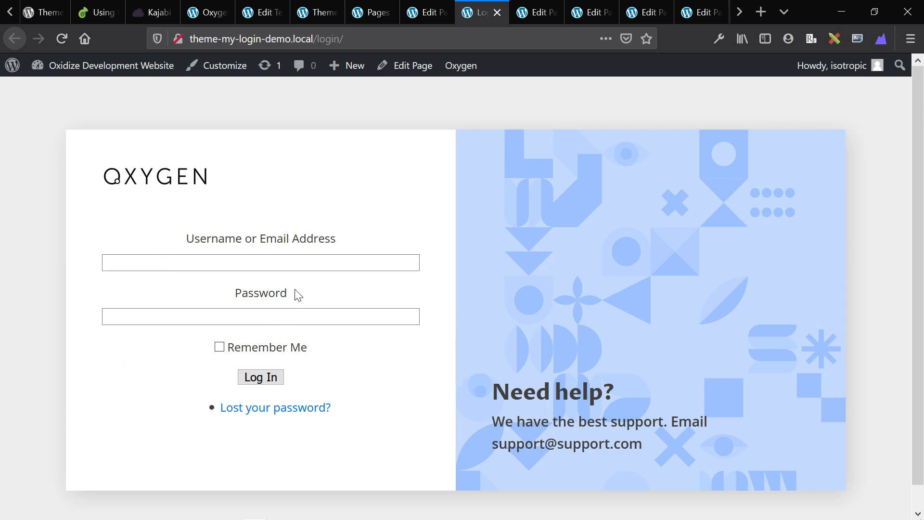
drag(344, 38, 320, 38)
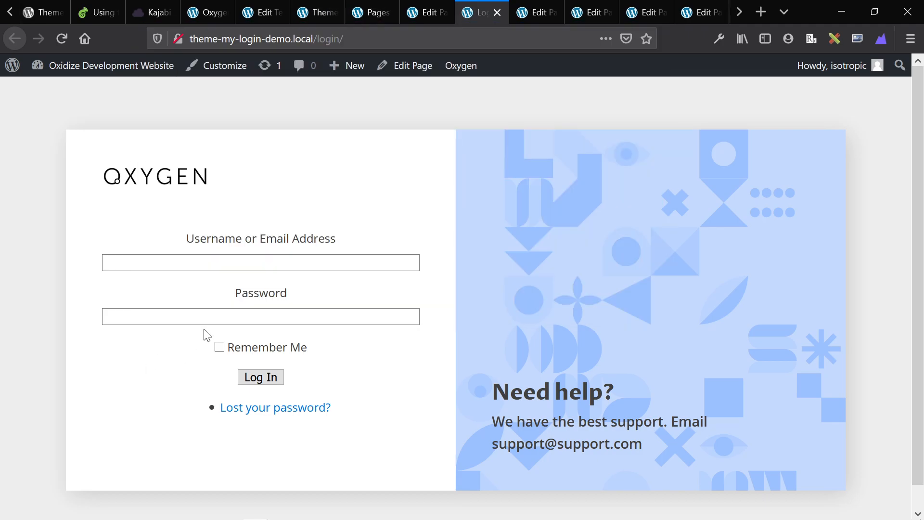
click(205, 332)
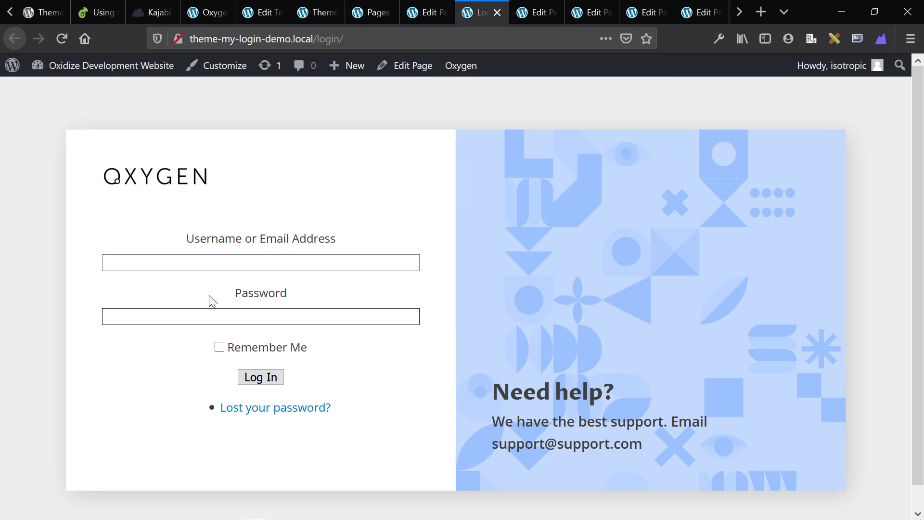
key(ctrl+Tab)
scroll(209, 294, up, 10)
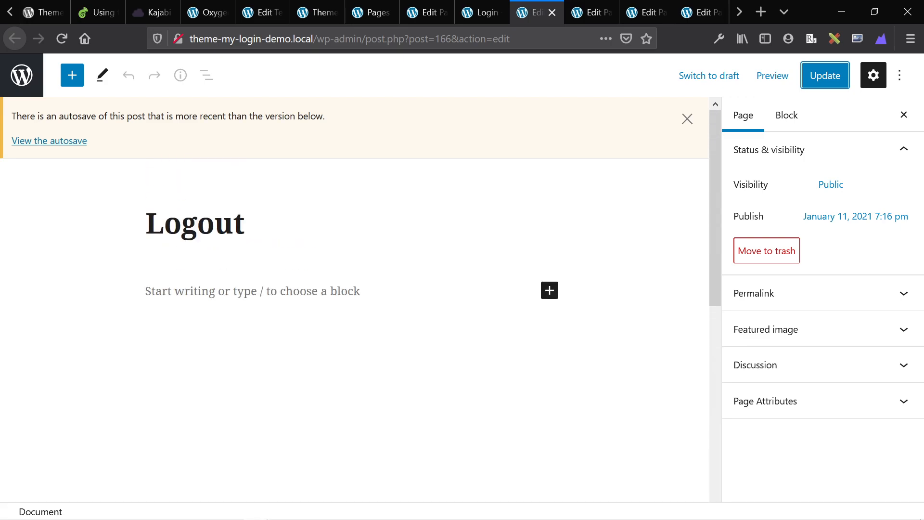
Update the Lost Password page and view its two-column front end on the site.
key(ctrl+Tab)
scroll(209, 294, up, 10)
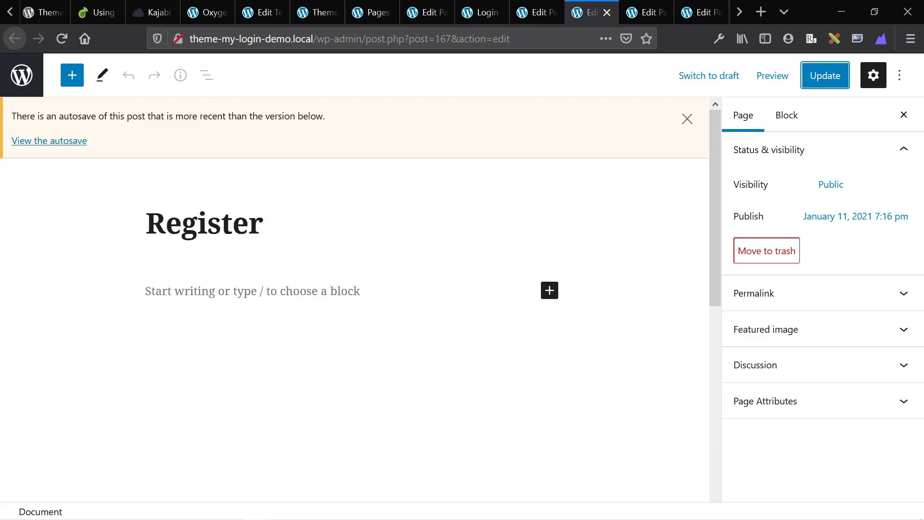
key(ctrl+Tab)
scroll(209, 293, up, 10)
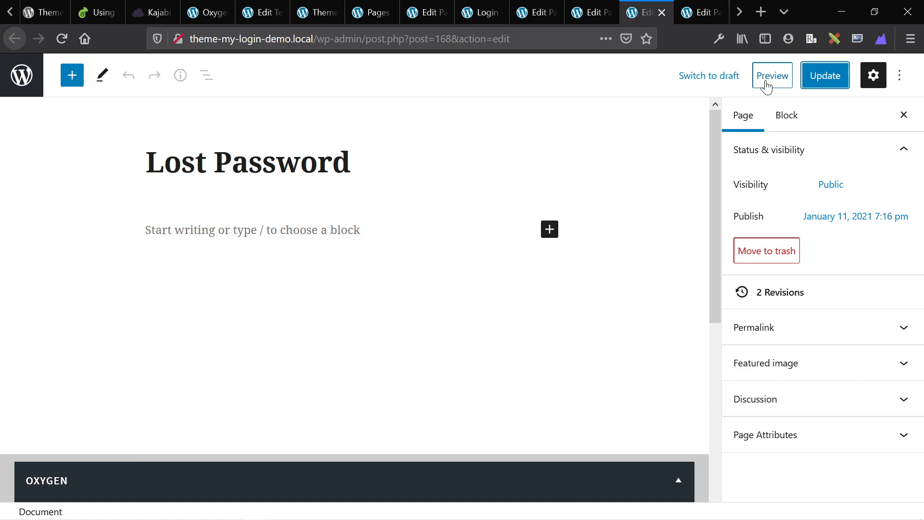
click(839, 71)
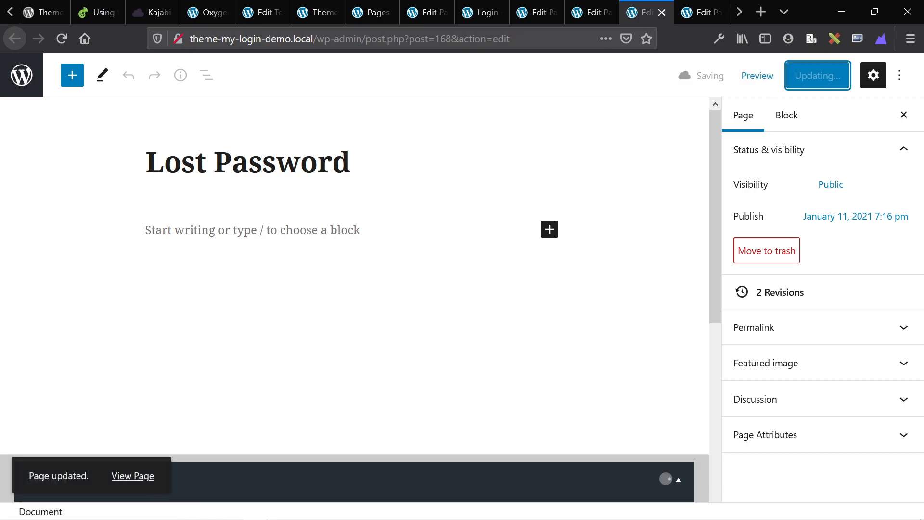
click(126, 476)
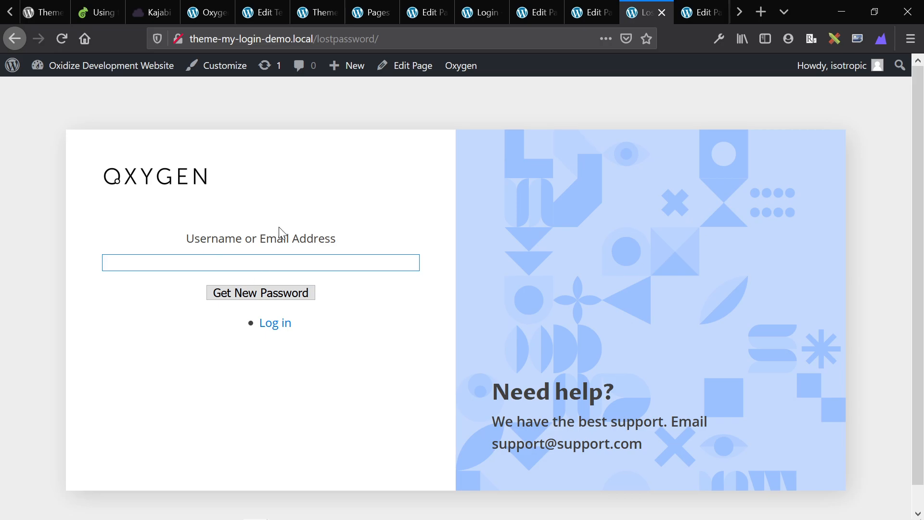
Edit the Register page from the Pages list and open its /register/ permalink on the site.
click(599, 10)
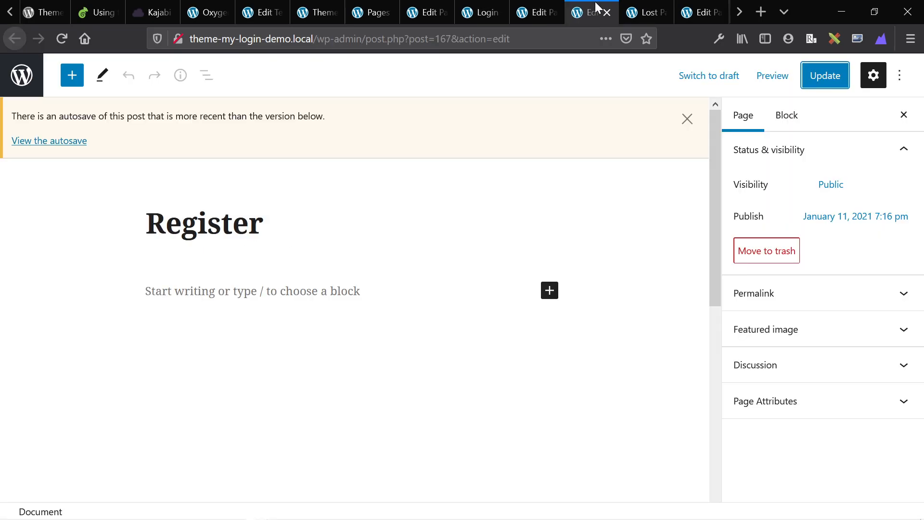
click(533, 9)
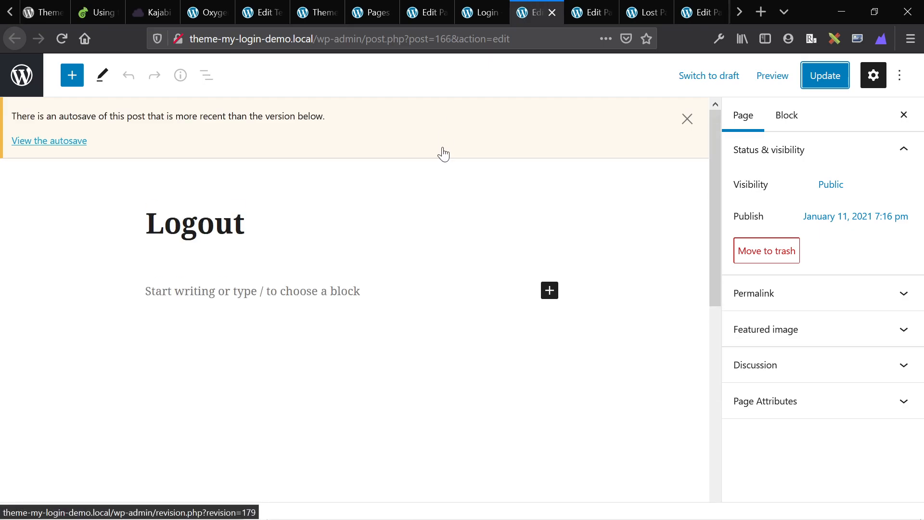
click(472, 6)
click(448, 7)
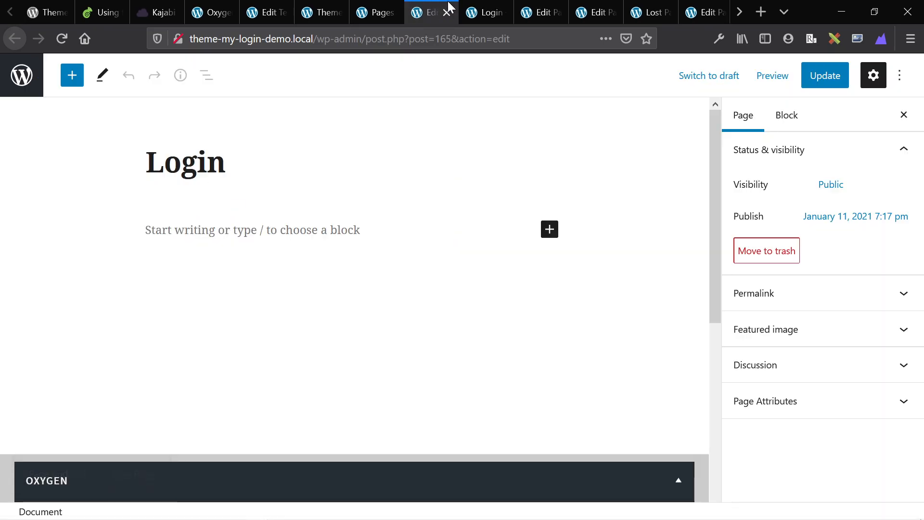
click(378, 10)
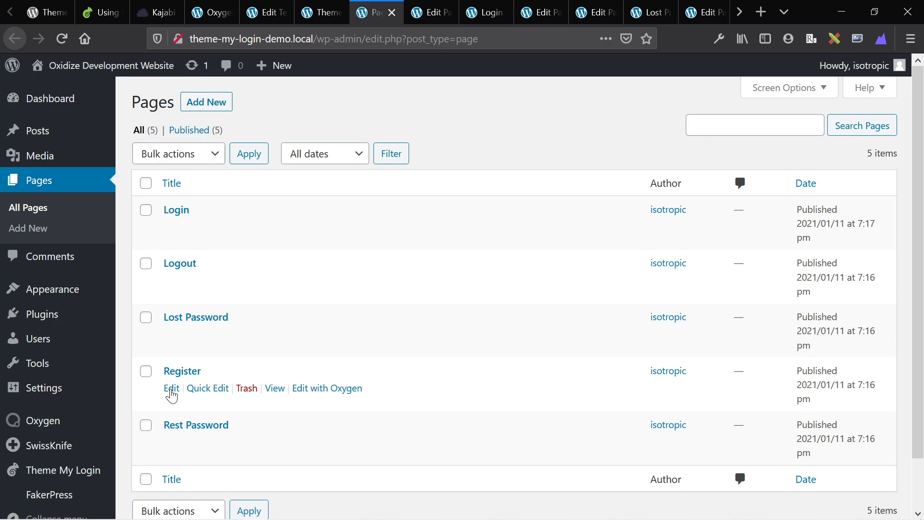
click(172, 390)
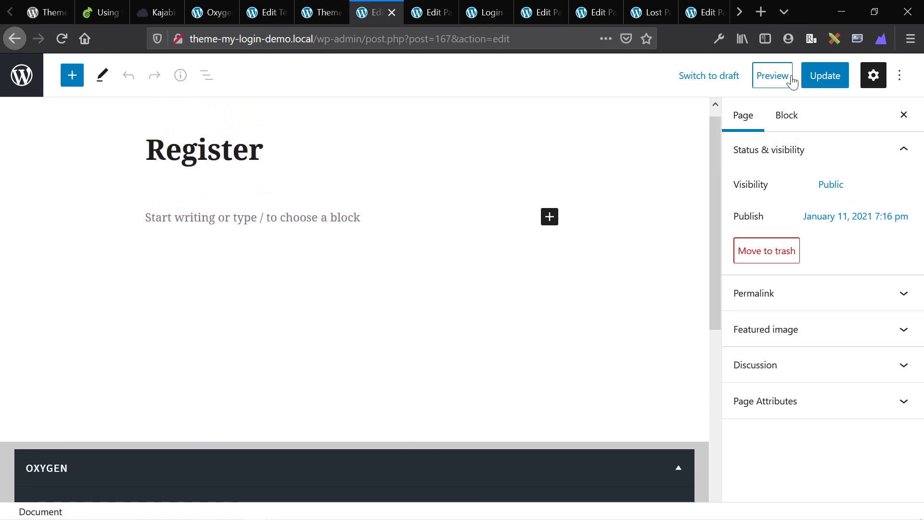
click(767, 294)
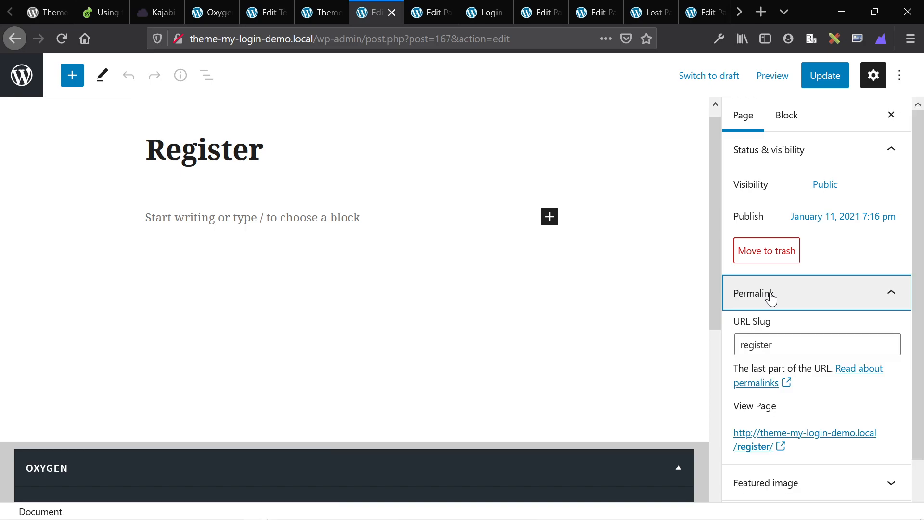
click(767, 443)
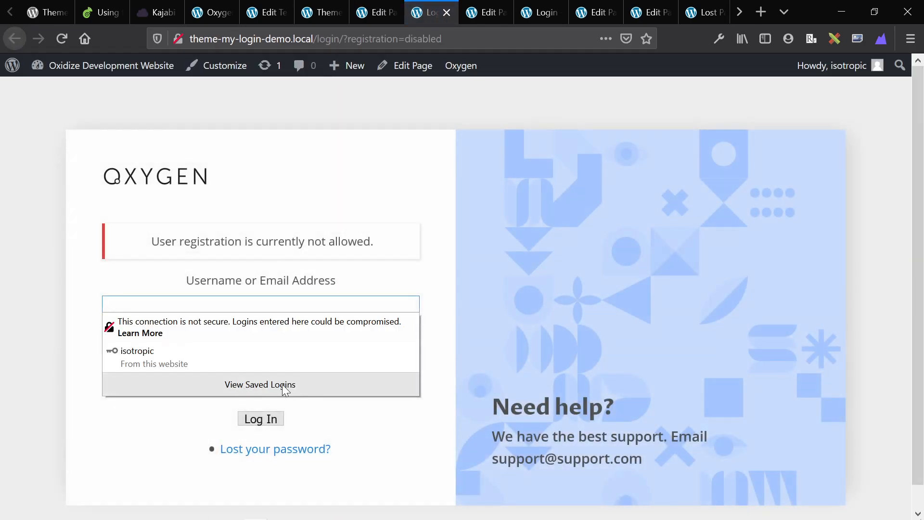
Open Settings > General and tick 'Anyone can register'.
triple_click(212, 241)
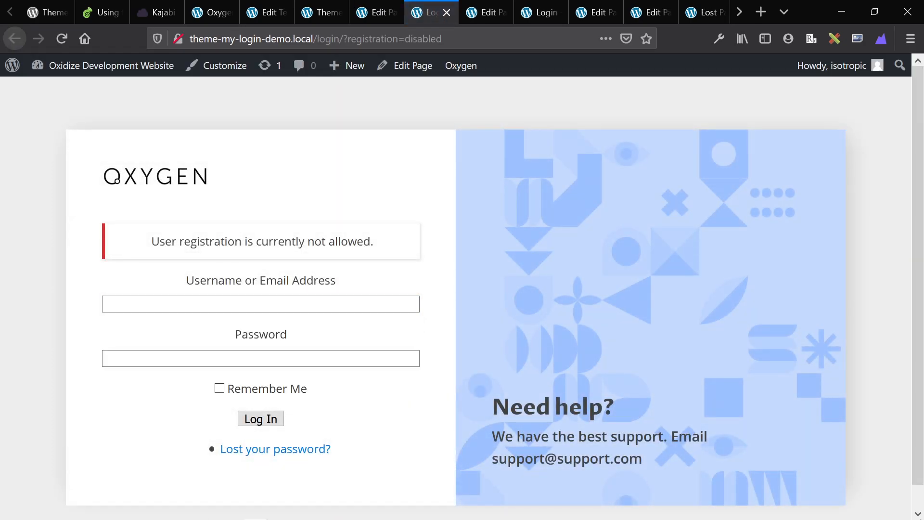
key(ctrl+shift+Tab)
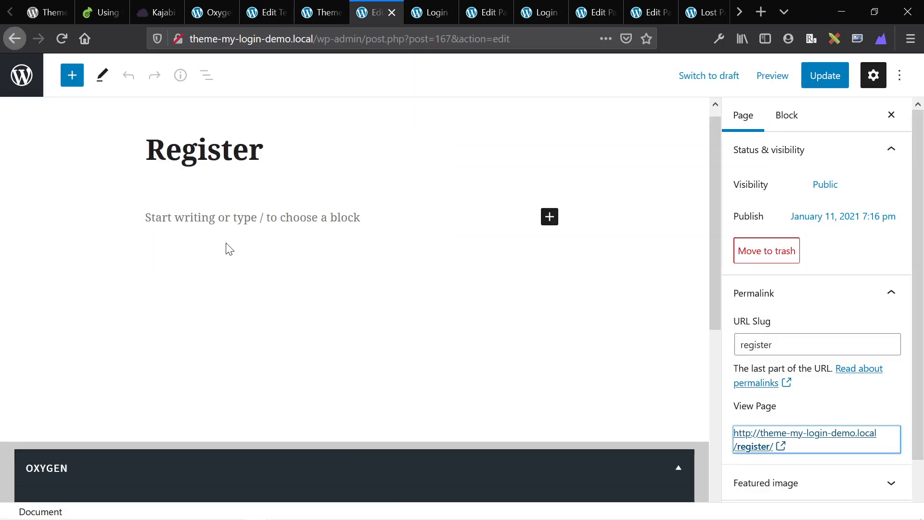
key(ctrl+shift+Tab)
mouse_move(37, 319)
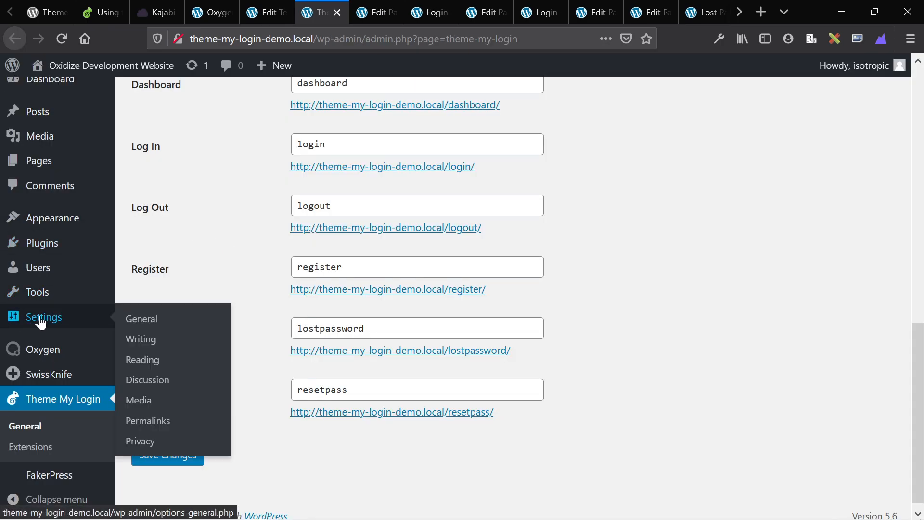
click(153, 329)
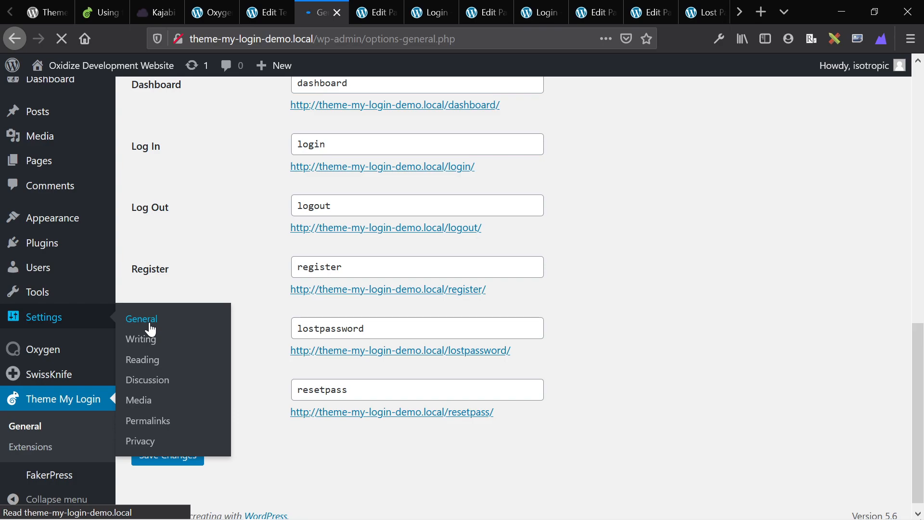
scroll(216, 366, down, 3)
click(295, 251)
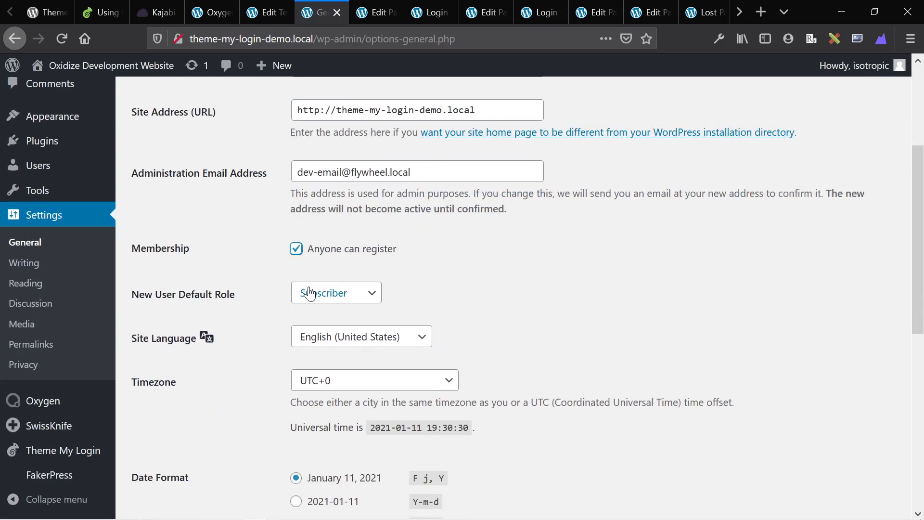
scroll(337, 293, down, 7)
click(134, 448)
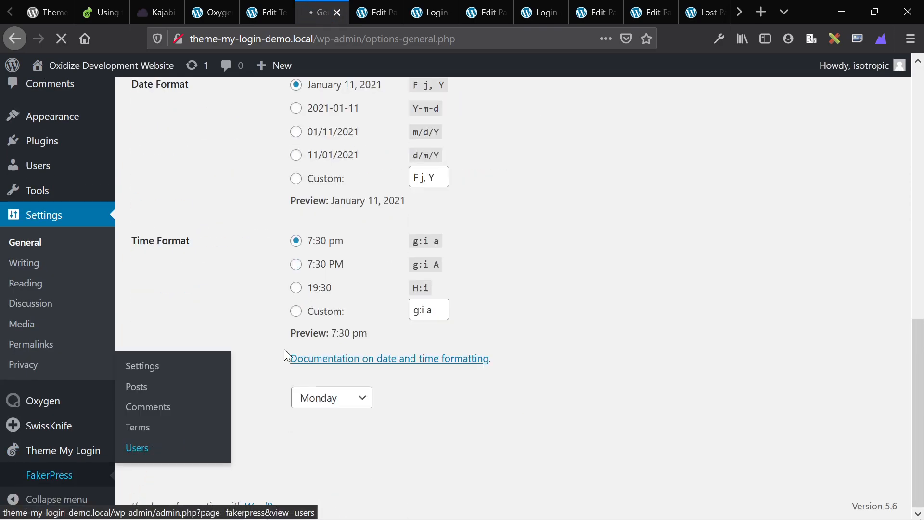
Reload the front-end login page and load the /register/ address instead.
key(ctrl+Tab)
key(ctrl+Tab)
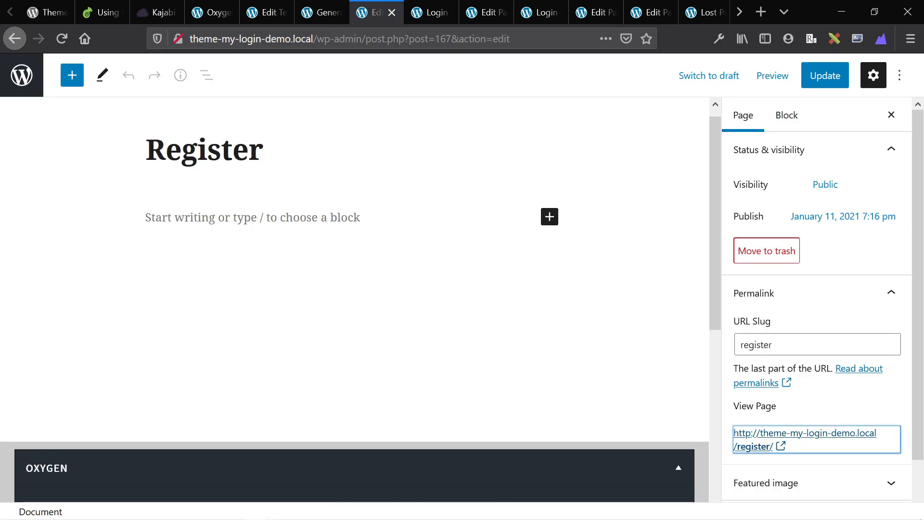
key(F5)
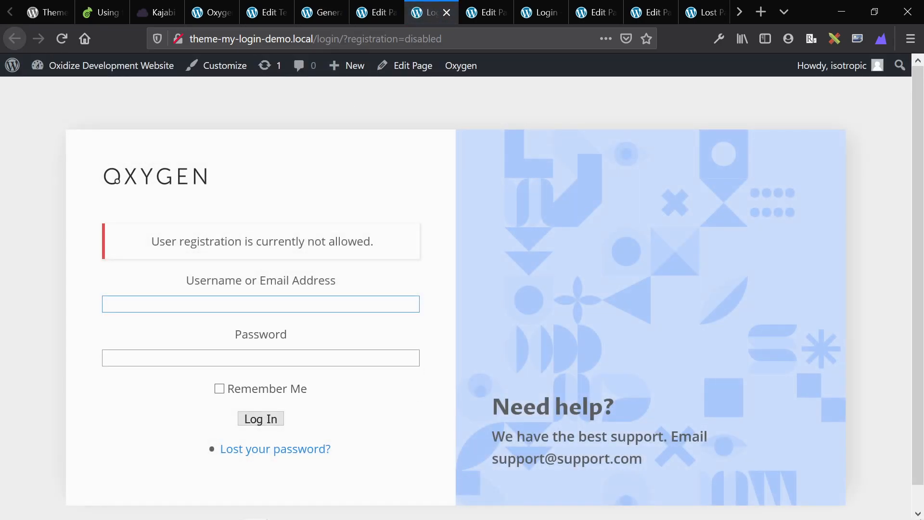
drag(312, 38, 625, 53)
text(register/)
key(Return)
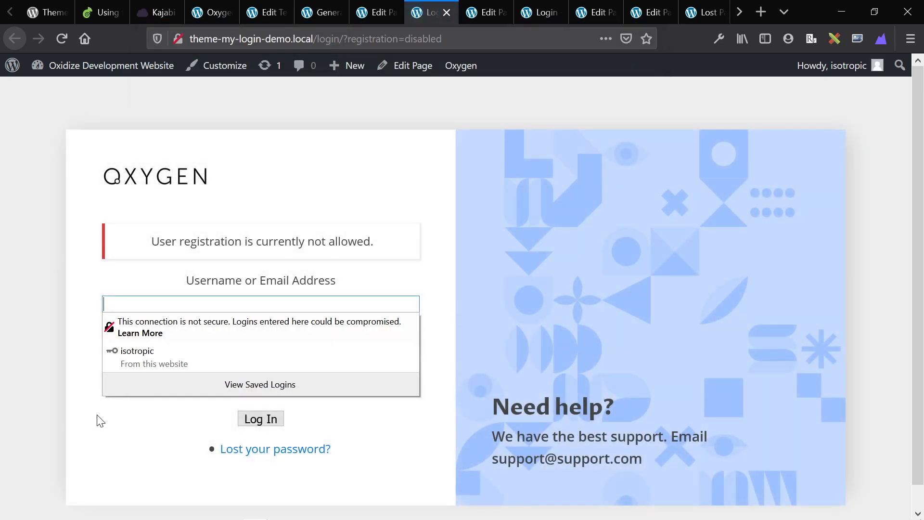
click(147, 445)
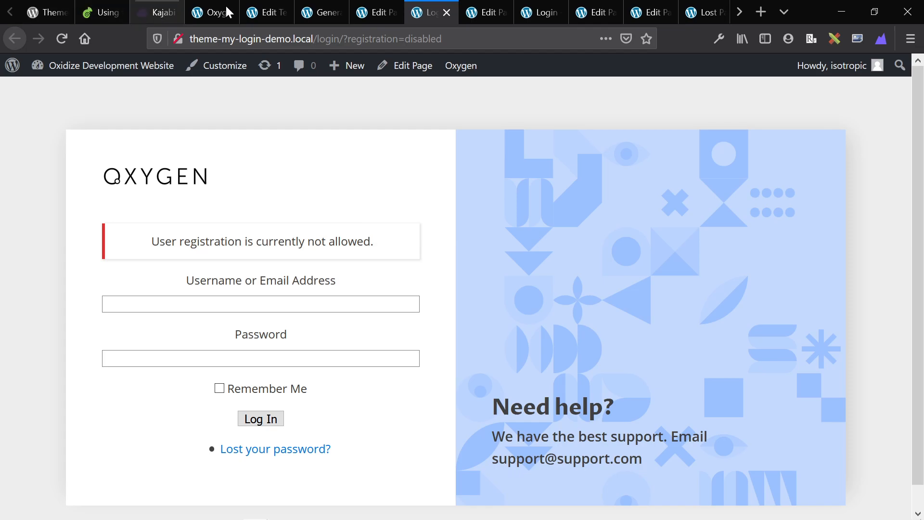
Cycle through the builder, template and page editor tabs back to the user generator page.
click(212, 11)
click(265, 11)
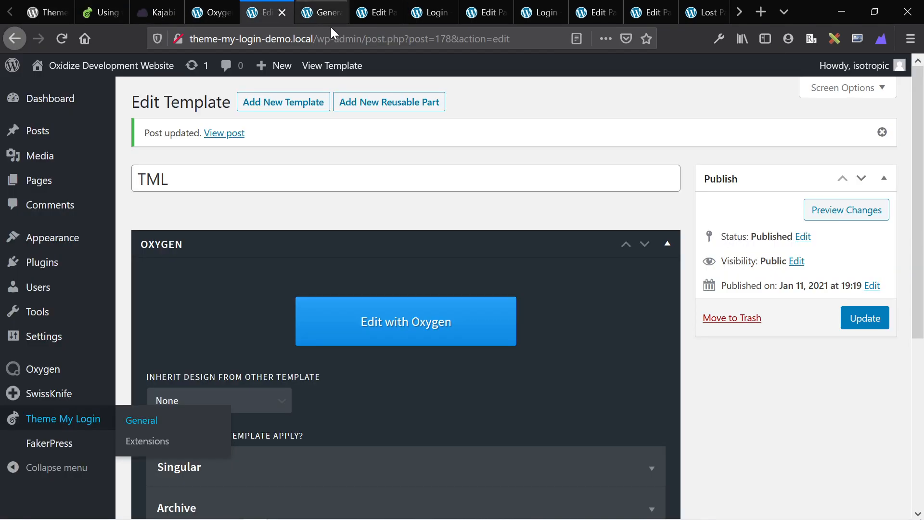
click(326, 8)
scroll(470, 212, down, 5)
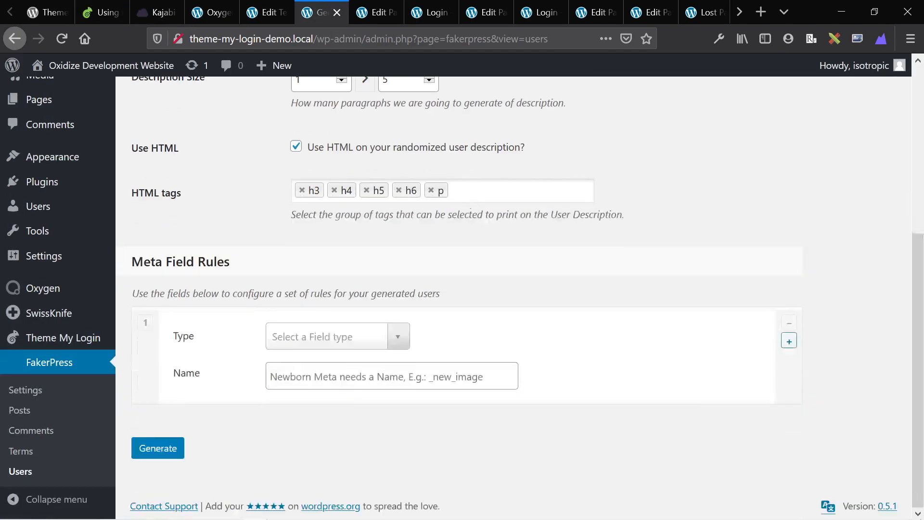
scroll(73, 371, up, 5)
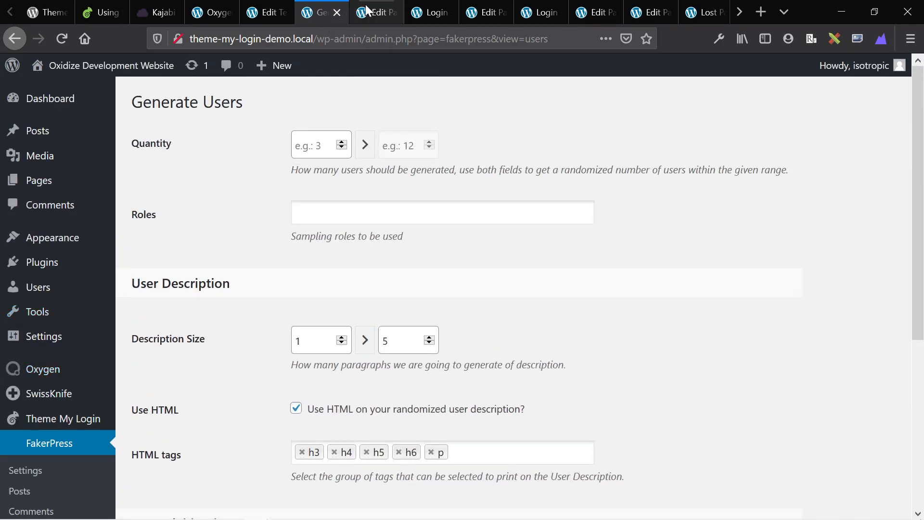
click(381, 10)
click(332, 9)
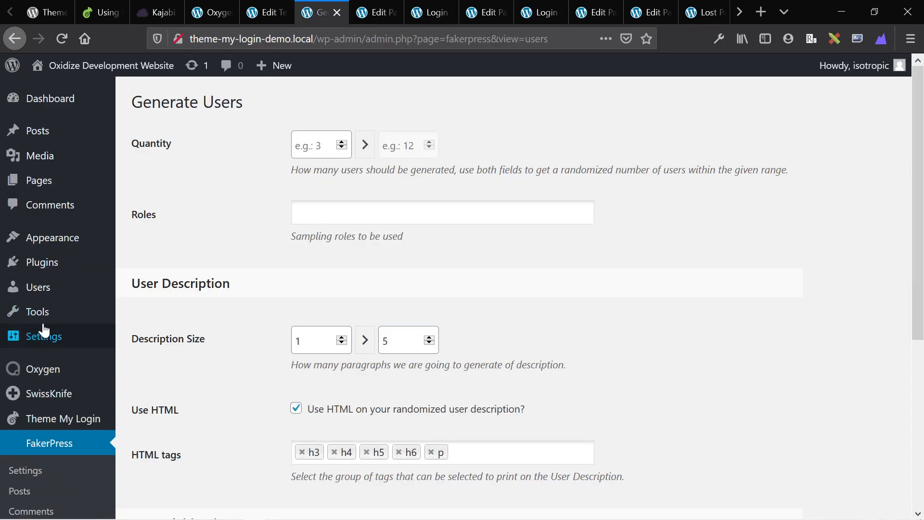
Tick 'Anyone can register' in General Settings and save the changes.
mouse_move(43, 336)
click(141, 338)
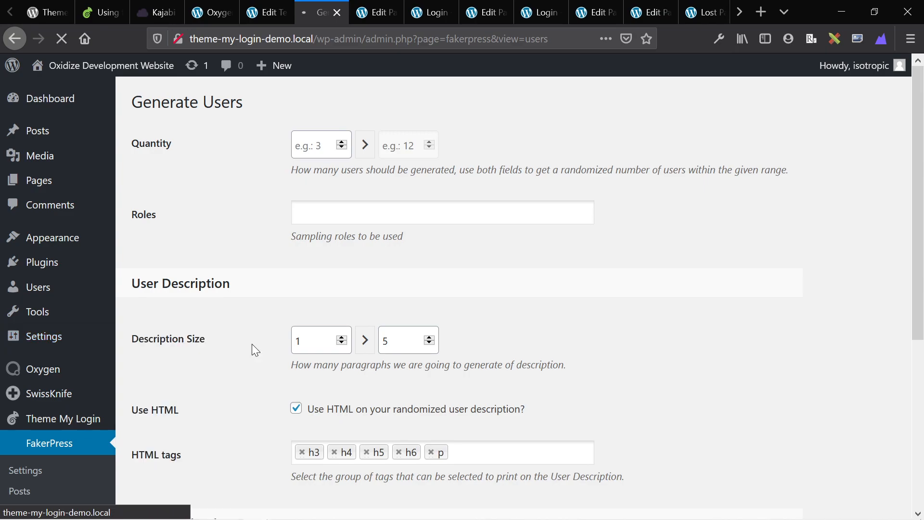
scroll(252, 343, down, 5)
click(296, 160)
scroll(240, 292, down, 6)
click(191, 444)
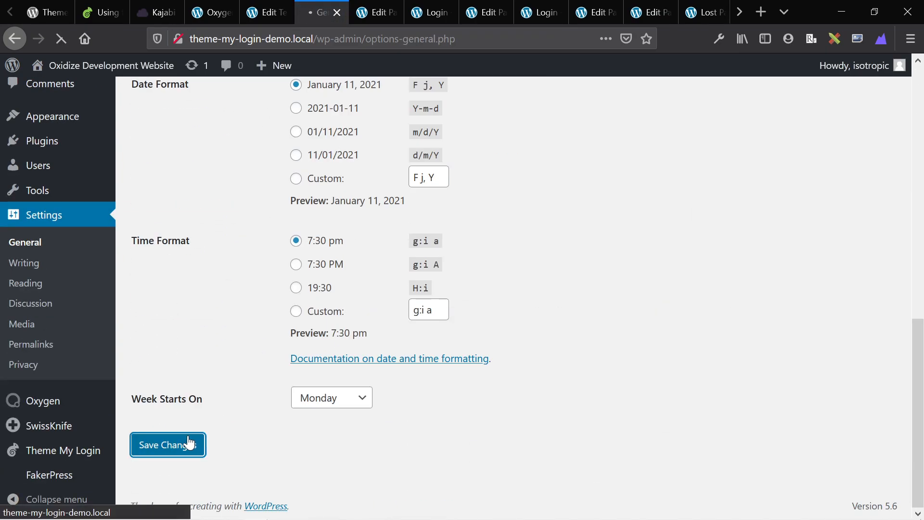
click(371, 9)
click(444, 8)
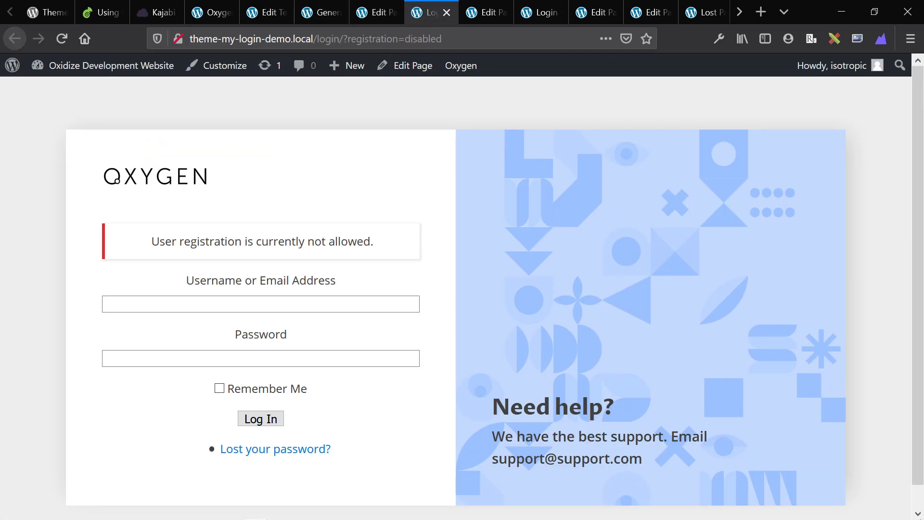
Load the /register/ page and review its registration confirmation message.
drag(319, 39, 637, 57)
key(BackSpace)
key(BackSpace)
text(registe)
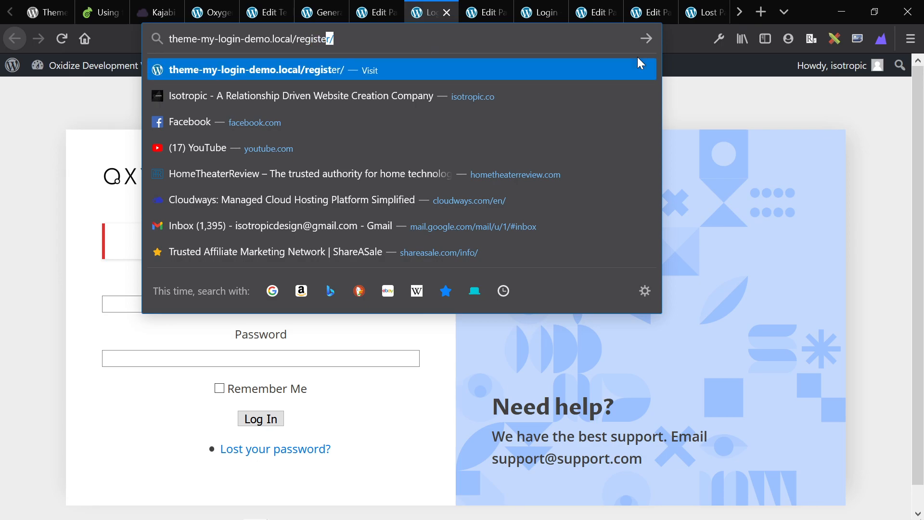
key(Return)
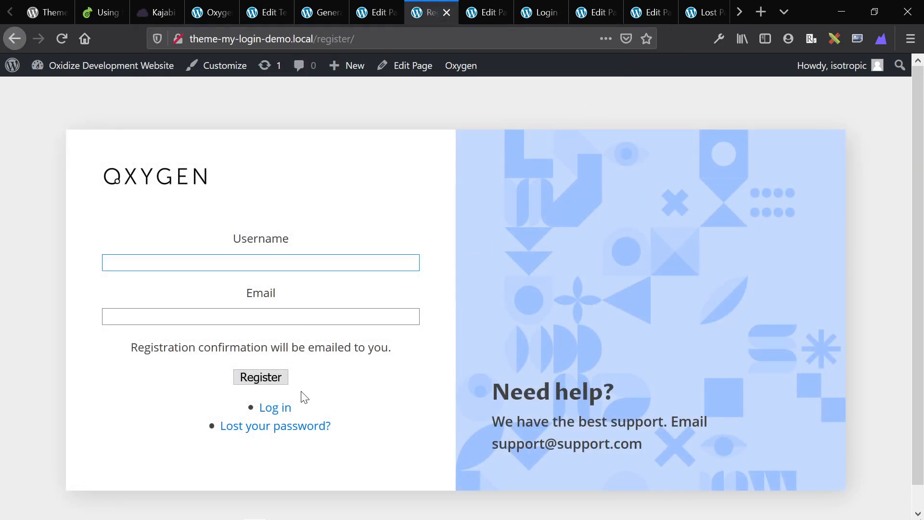
triple_click(318, 348)
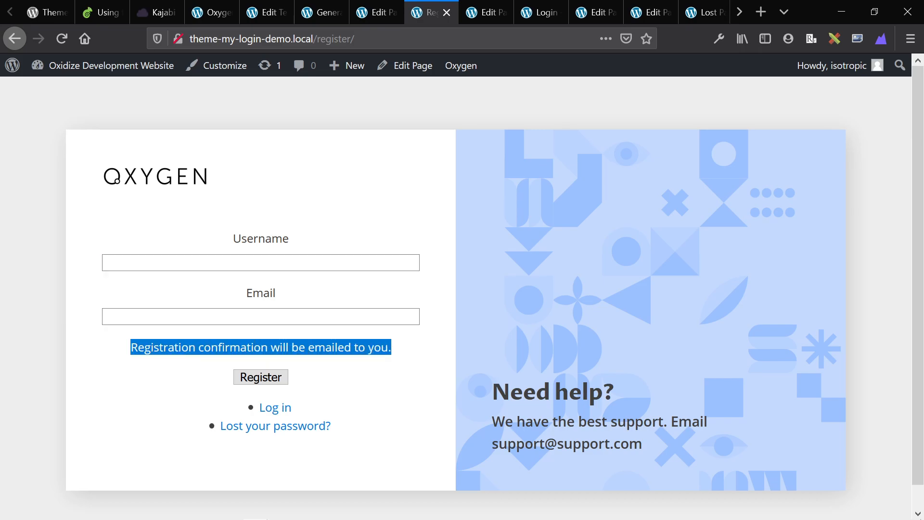
click(318, 348)
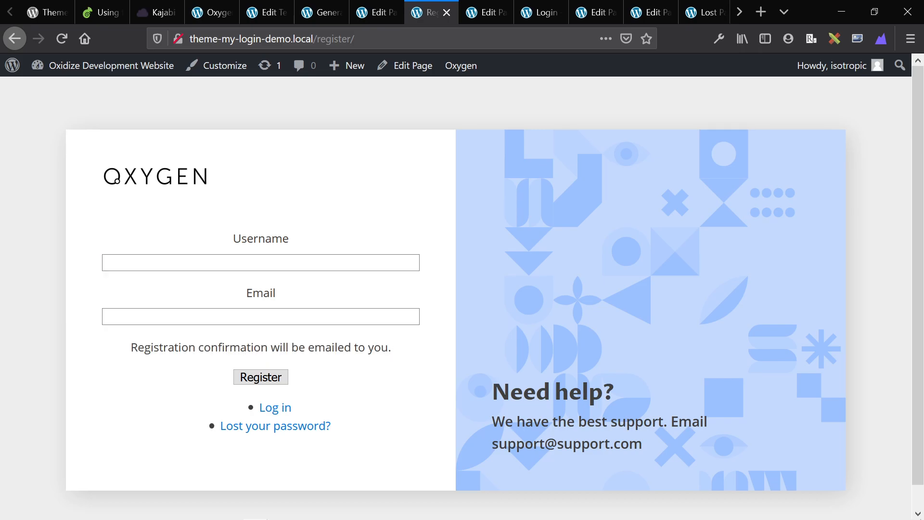
Enable 'Allow users to set their own password' in Theme My Login settings and save.
click(373, 9)
click(319, 10)
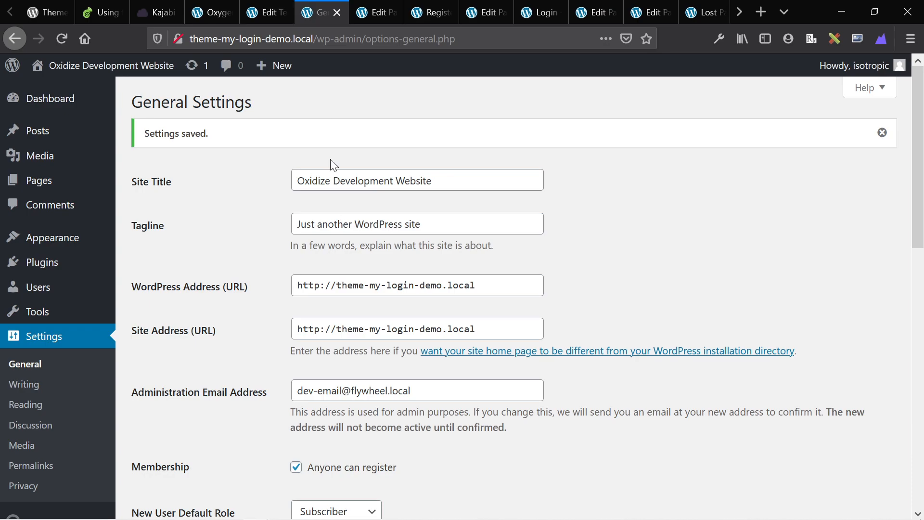
click(262, 9)
click(237, 6)
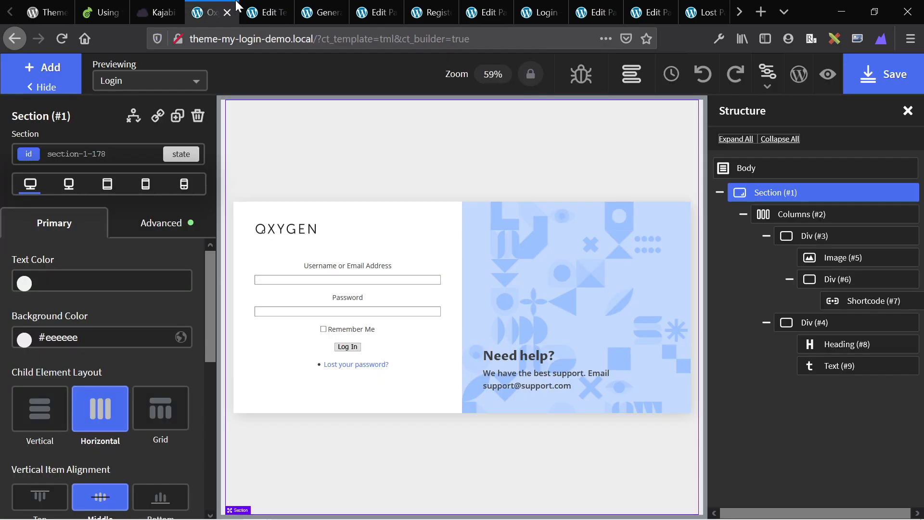
click(269, 7)
click(47, 426)
scroll(247, 383, down, 3)
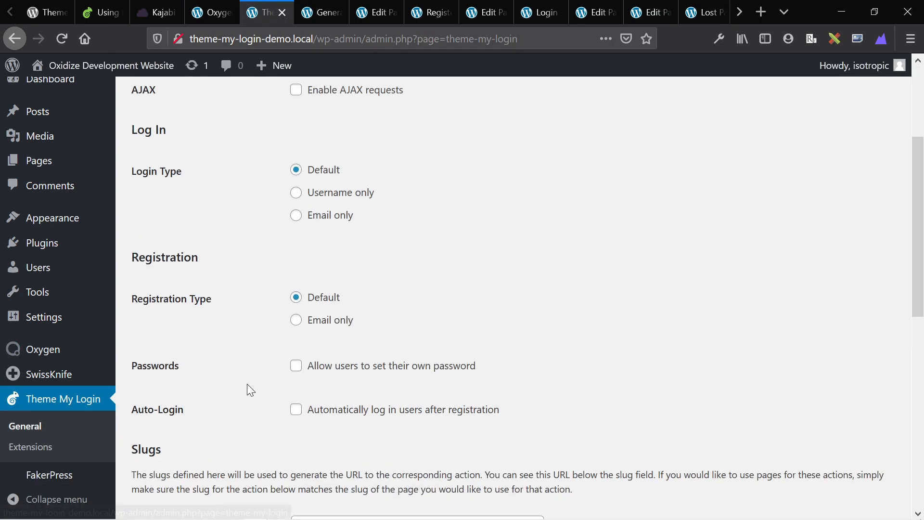
click(296, 365)
scroll(296, 365, down, 5)
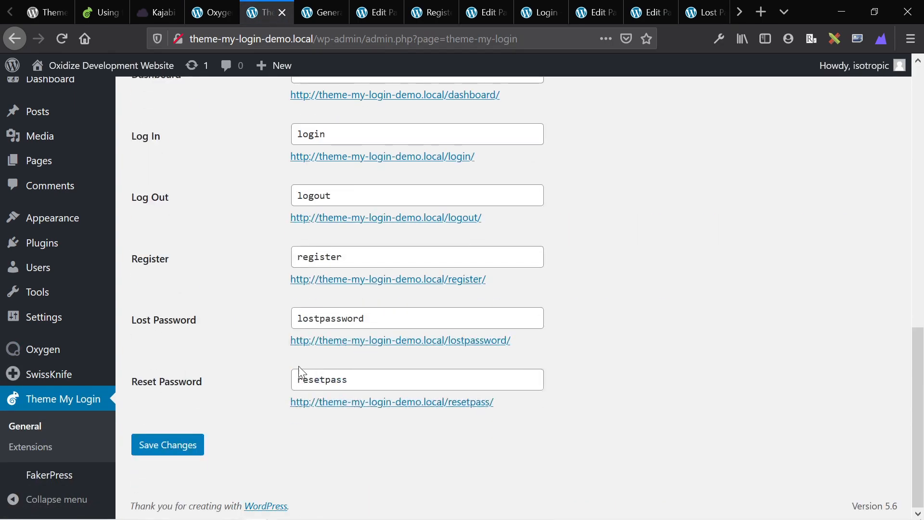
click(146, 454)
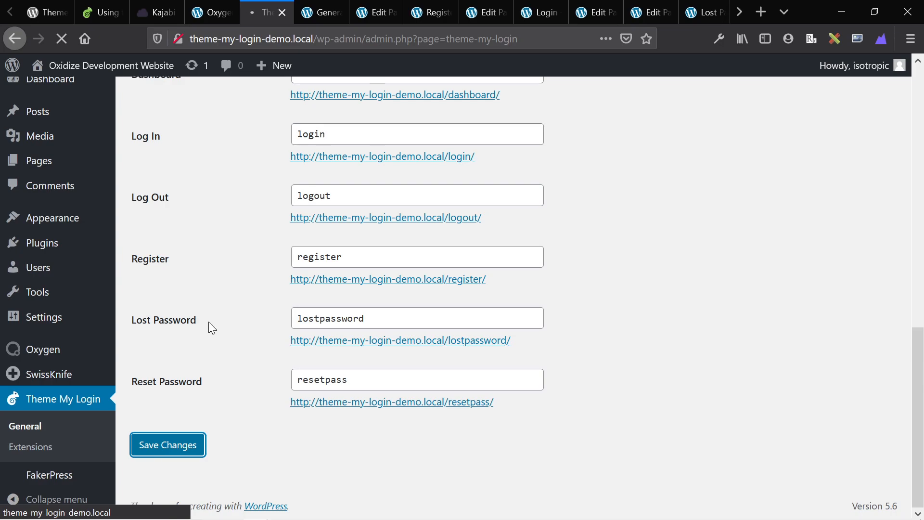
Reload the register page to confirm the Password and Confirm Password fields appear.
click(332, 11)
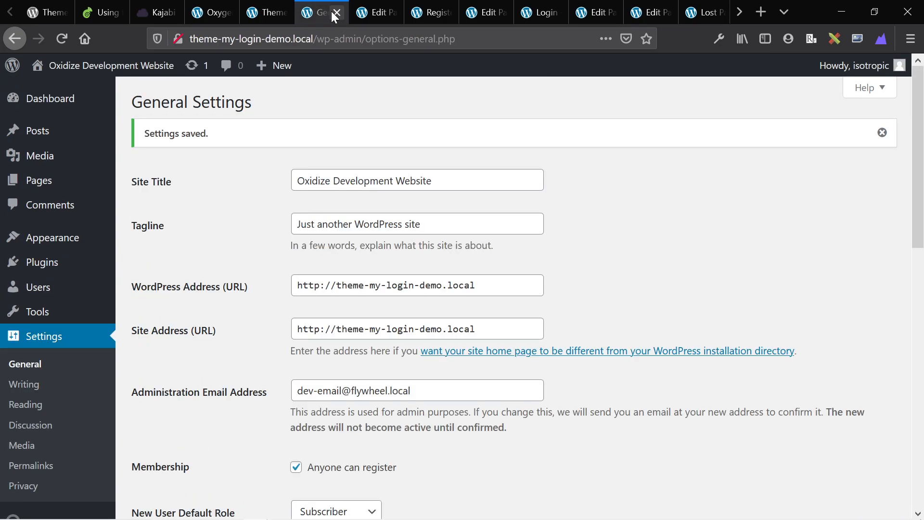
click(377, 9)
click(440, 8)
key(F5)
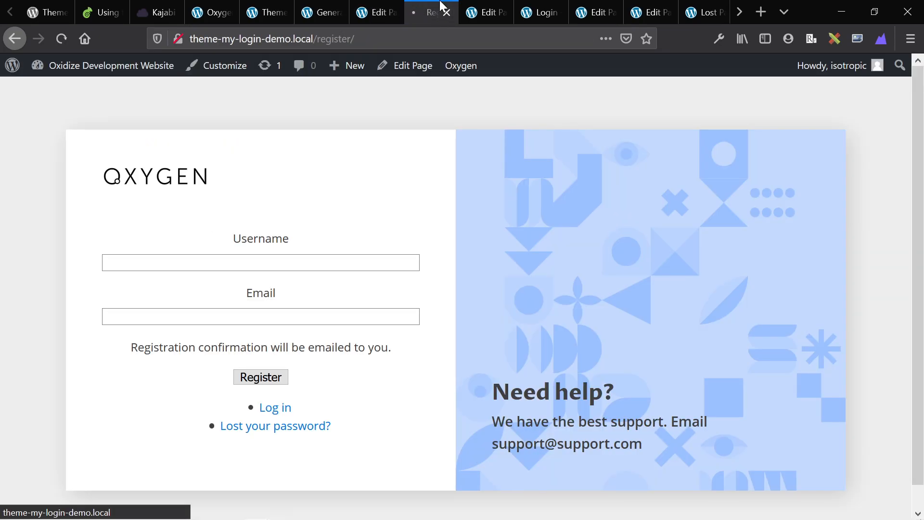
scroll(317, 289, down, 2)
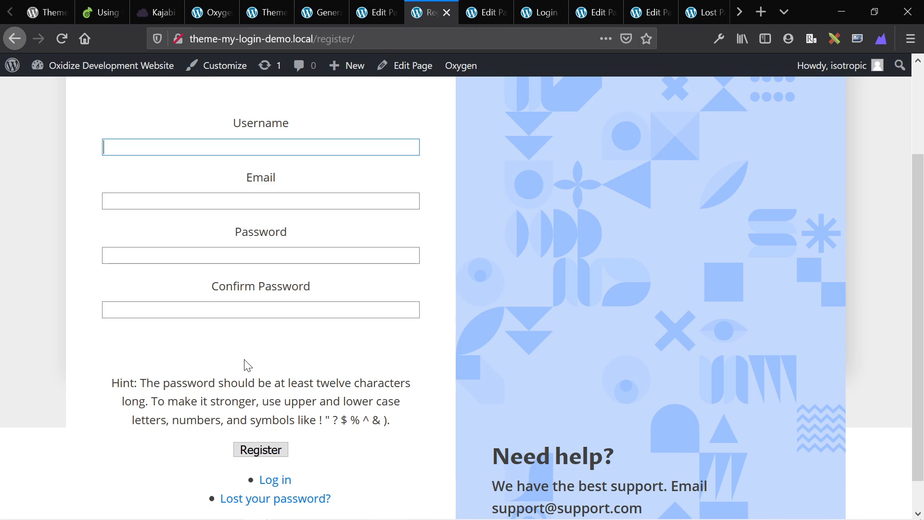
scroll(247, 364, down, 1)
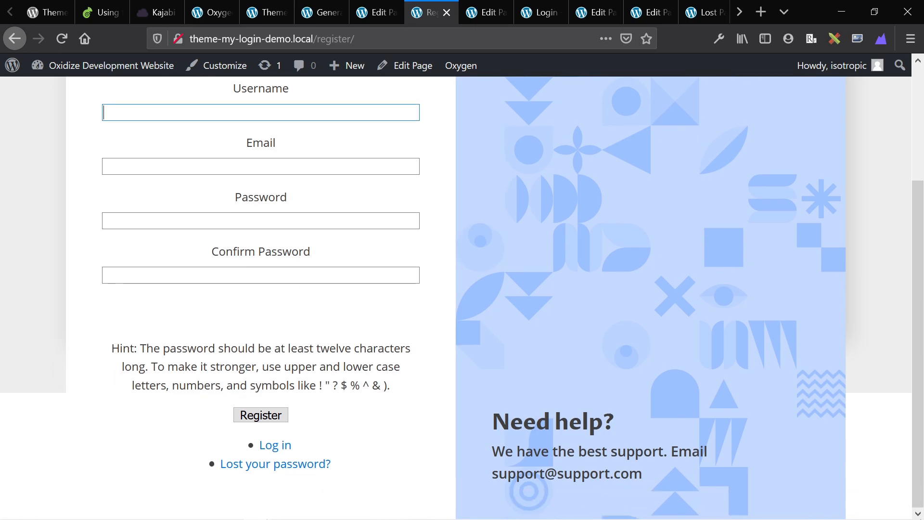
scroll(247, 365, up, 3)
key(ctrl+Tab)
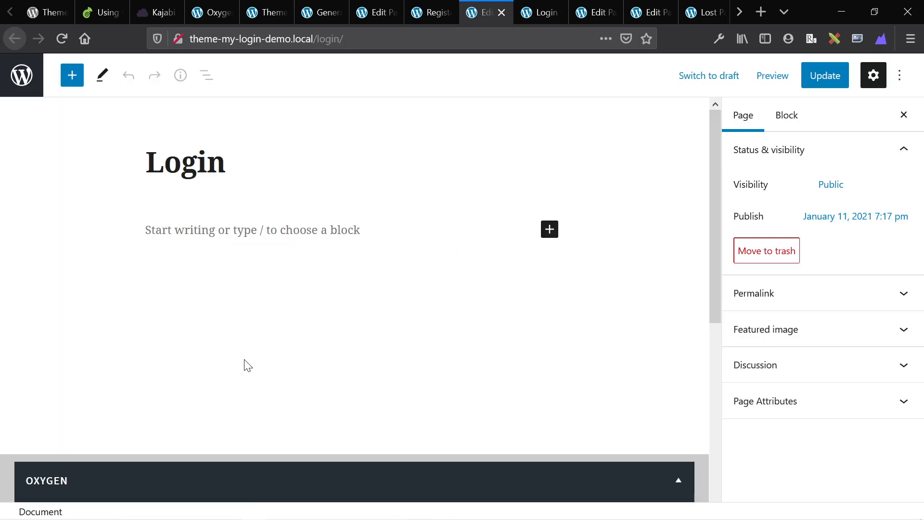
key(ctrl+Tab)
key(ctrl+shift+Tab)
key(ctrl+shift+Tab)
key(ctrl+shift+Tab)
key(ctrl+shift+Tab)
key(ctrl+shift+Tab)
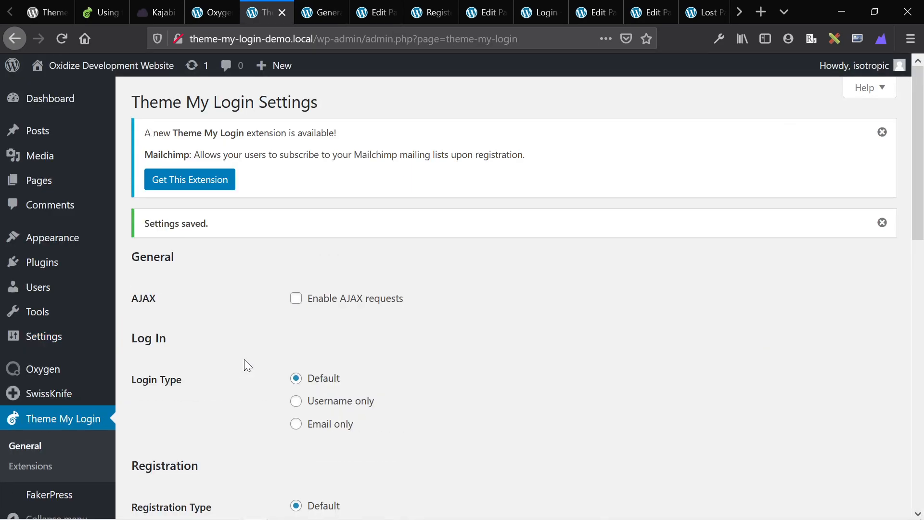
key(ctrl+shift+Tab)
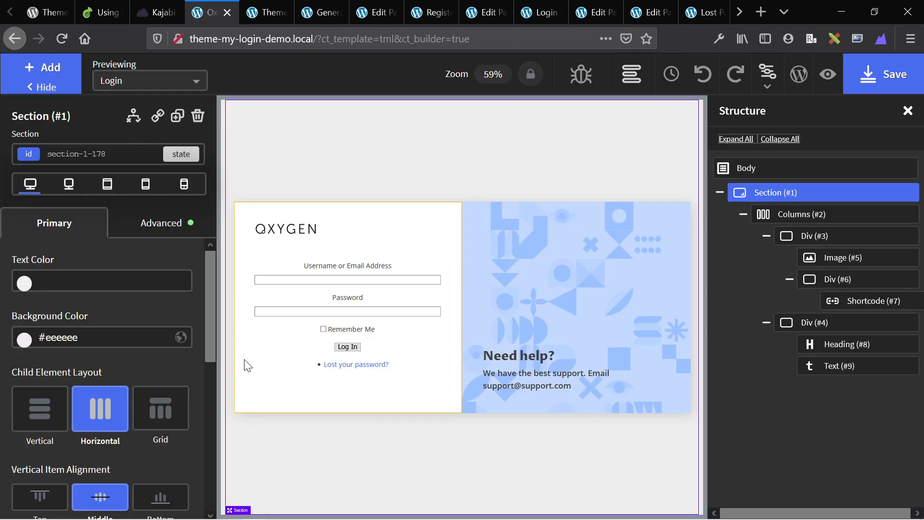
Select Div (#6) wrapping the login form and open its Advanced style options.
click(313, 340)
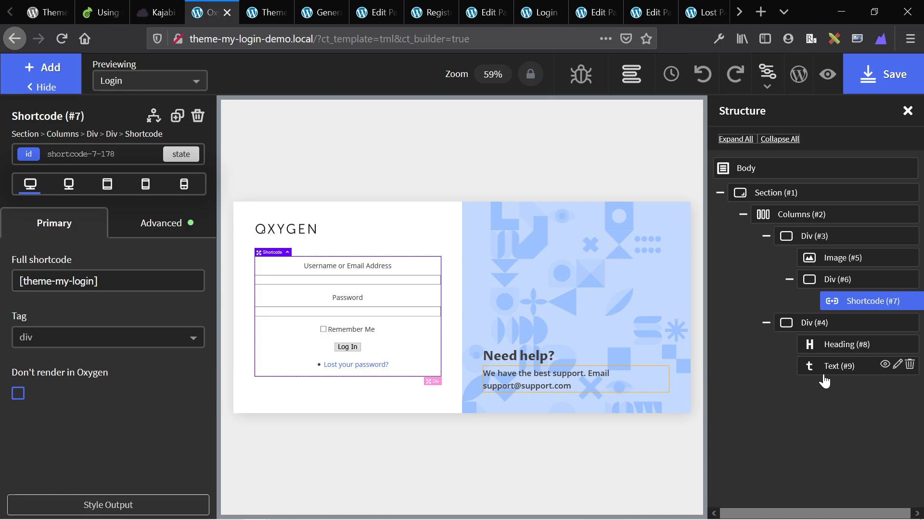
click(827, 284)
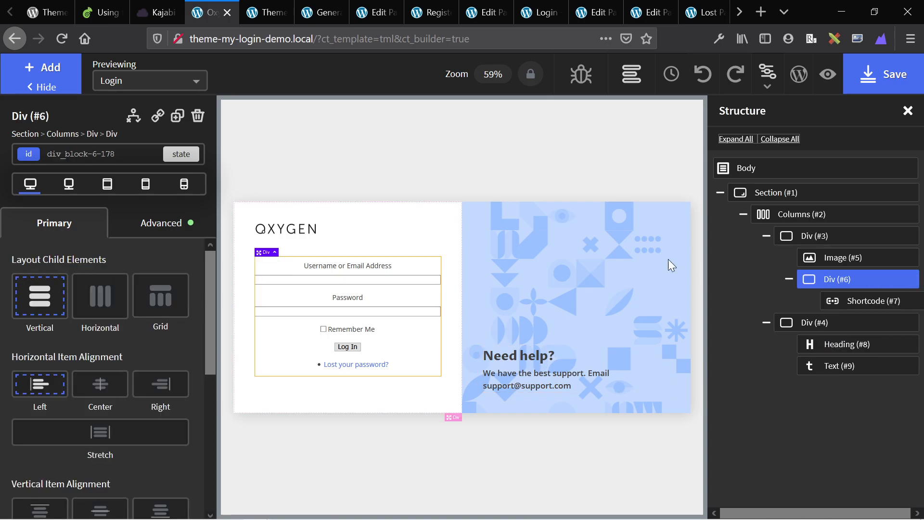
click(130, 226)
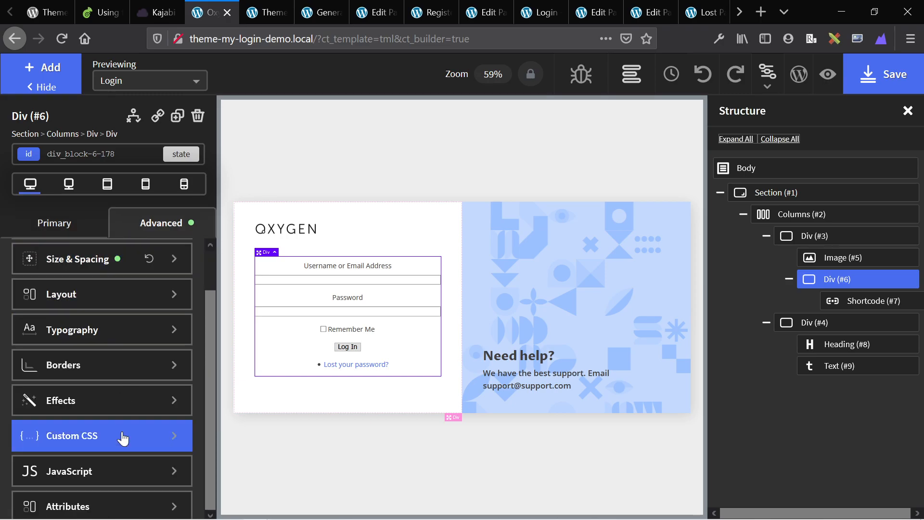
Scroll through the complete sign-up form on the register page, then return to the builder.
key(ctrl+Tab)
key(ctrl+Tab)
key(ctrl+Tab)
key(ctrl+Tab)
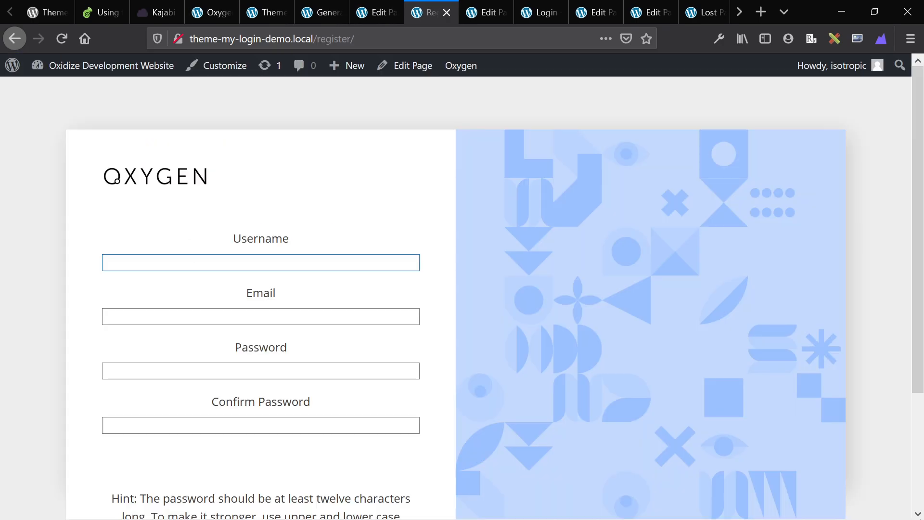
scroll(198, 271, down, 3)
scroll(198, 270, up, 3)
scroll(56, 203, down, 3)
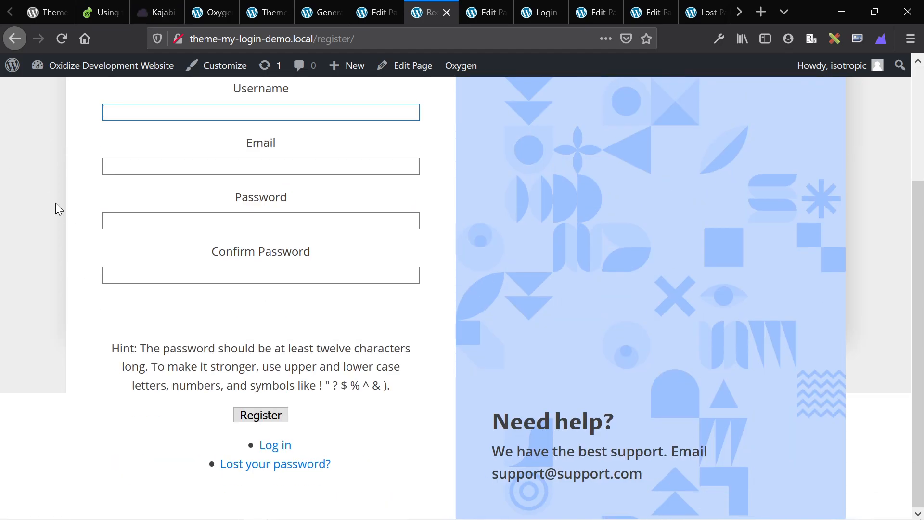
key(ctrl+shift+Tab)
key(ctrl+shift+Tab)
key(ctrl+shift+Tab)
key(ctrl+shift+Tab)
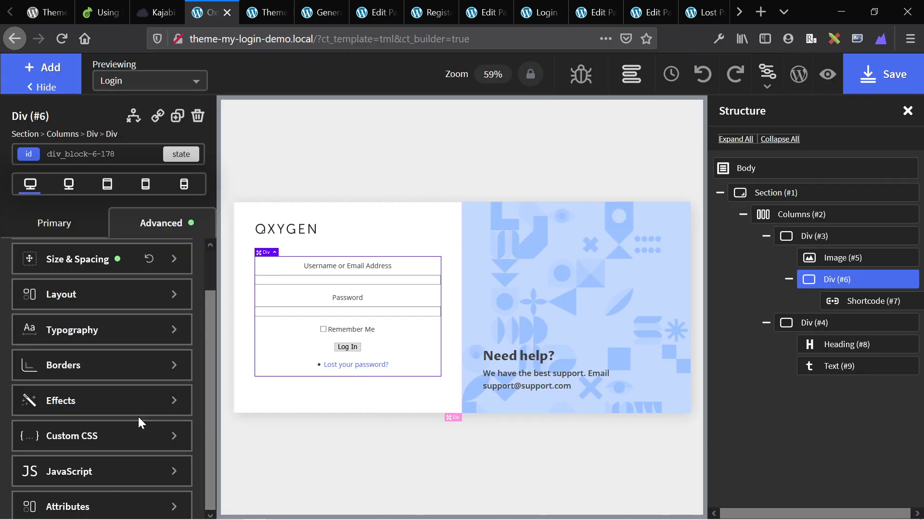
Give the login-form div the custom CSS 'overflow:auto;'.
click(132, 433)
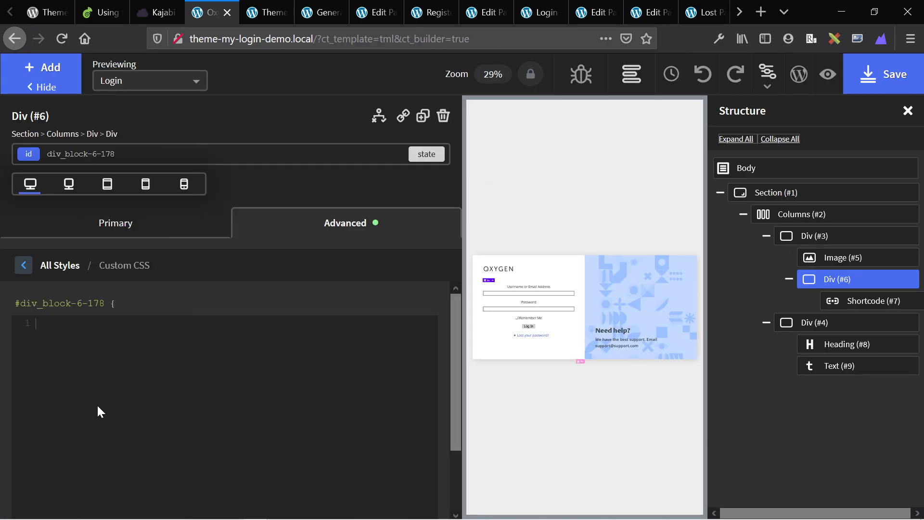
text(overflow:)
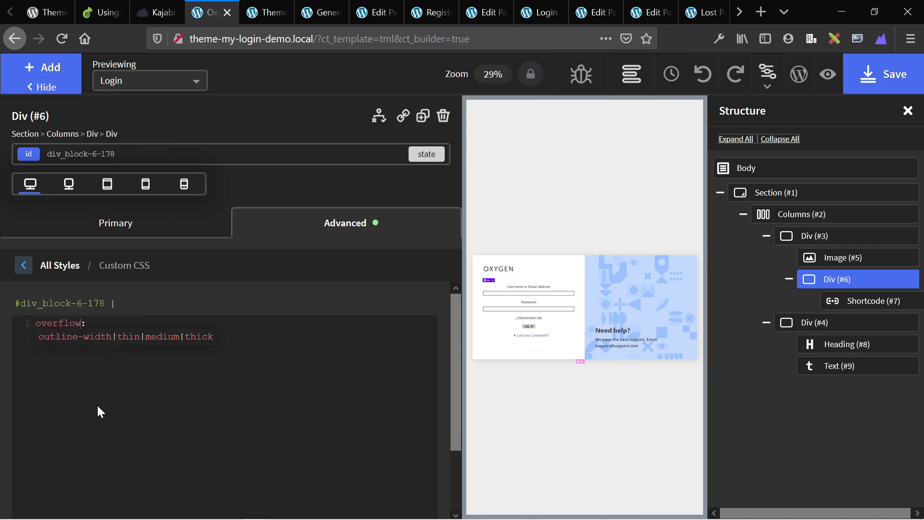
text(a)
key(Return)
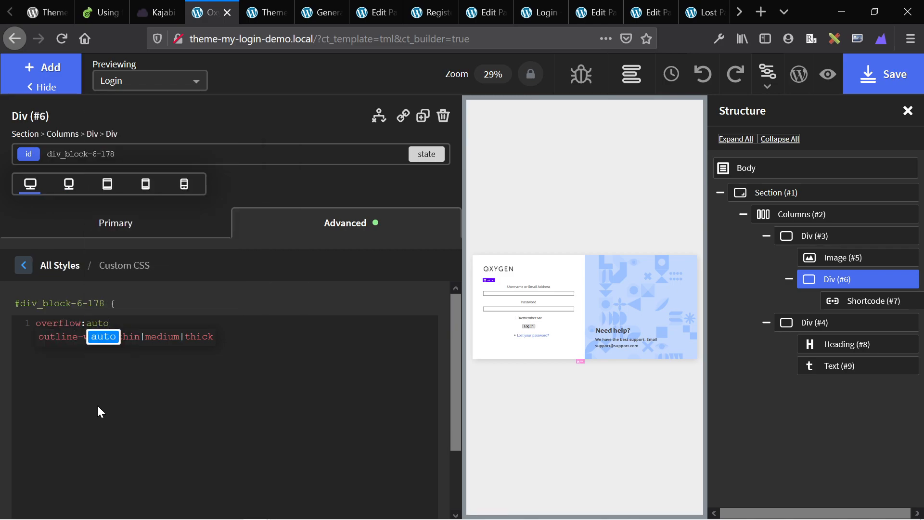
text(;)
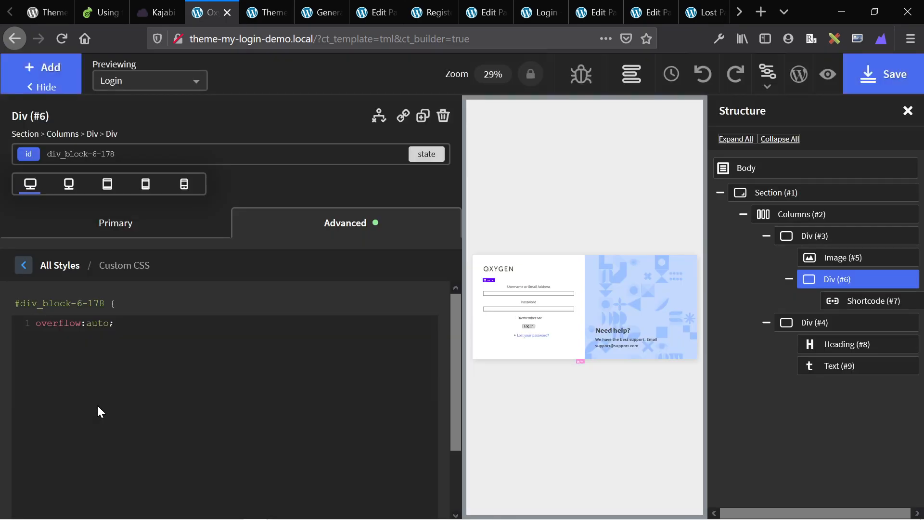
Reload the Register page to check the form, then return to the builder.
key(ctrl+Tab)
key(ctrl+Tab)
key(ctrl+Tab)
key(ctrl+Tab)
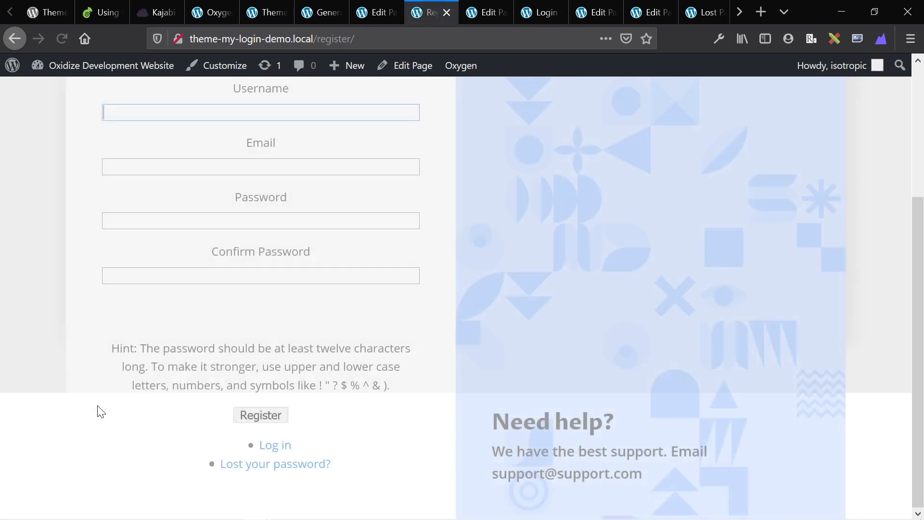
key(F5)
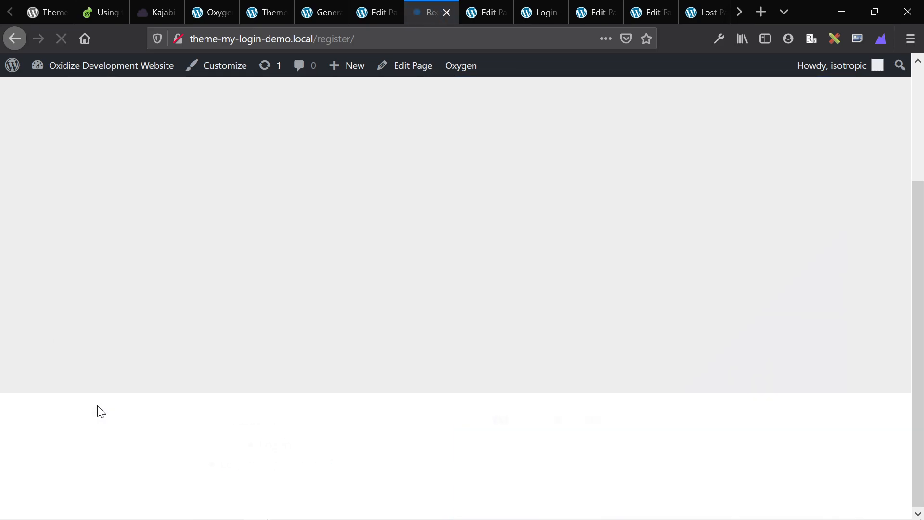
key(ctrl+shift+Tab)
key(ctrl+shift+Tab)
key(ctrl+shift+Tab)
key(ctrl+shift+Tab)
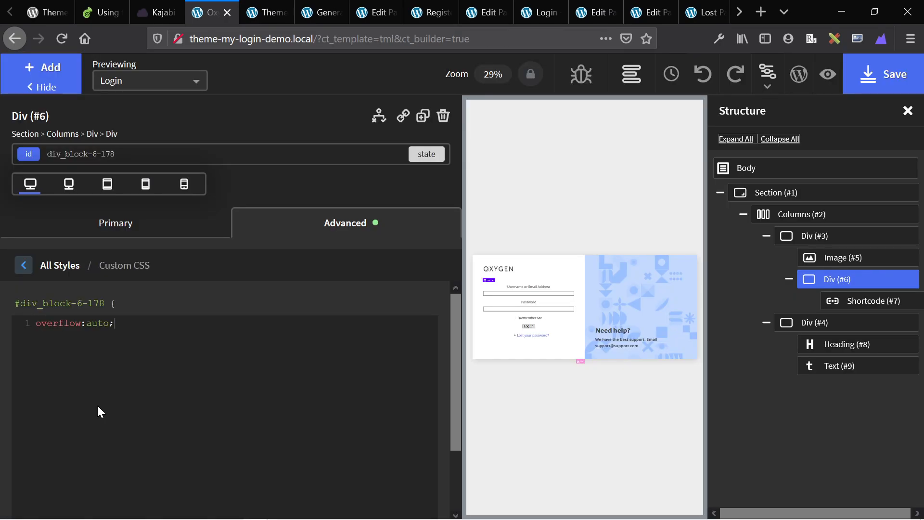
Center the login form horizontally and vertically inside Div (#6).
click(528, 308)
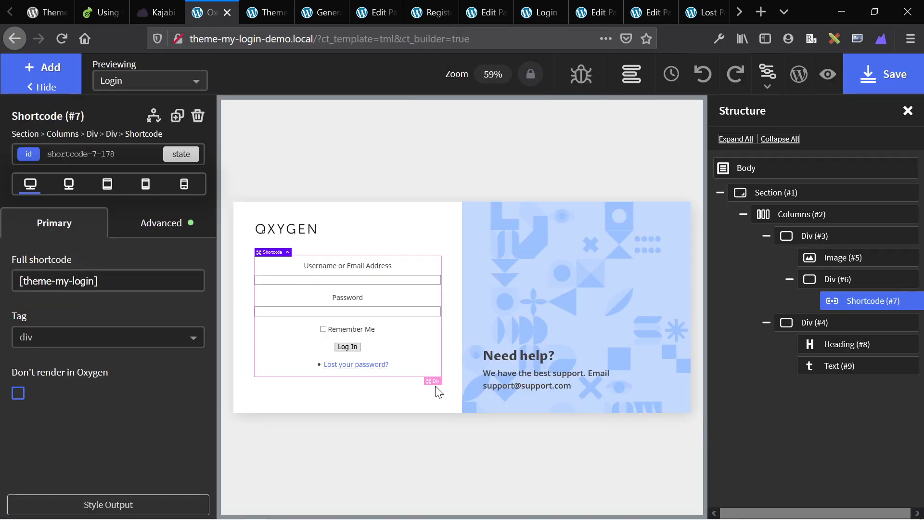
click(433, 381)
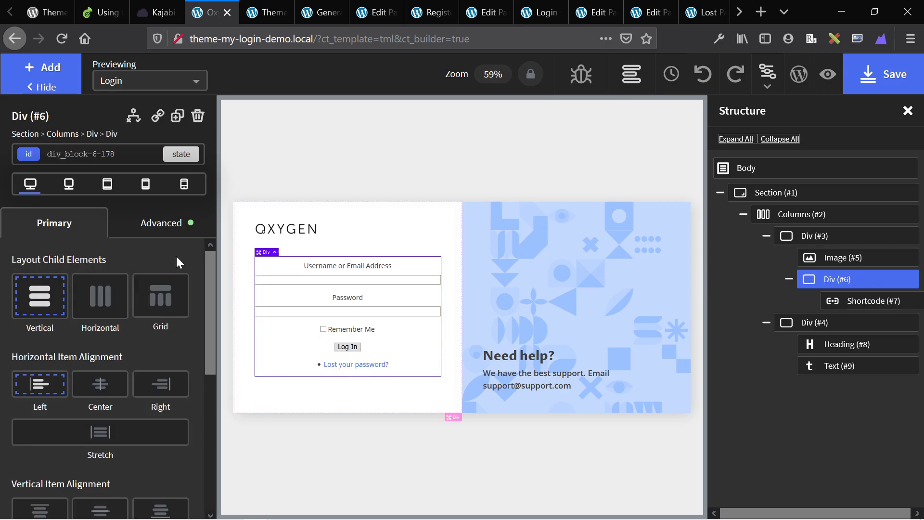
scroll(151, 341, down, 5)
scroll(151, 342, up, 3)
scroll(151, 342, up, 2)
click(99, 354)
scroll(97, 356, down, 3)
click(96, 356)
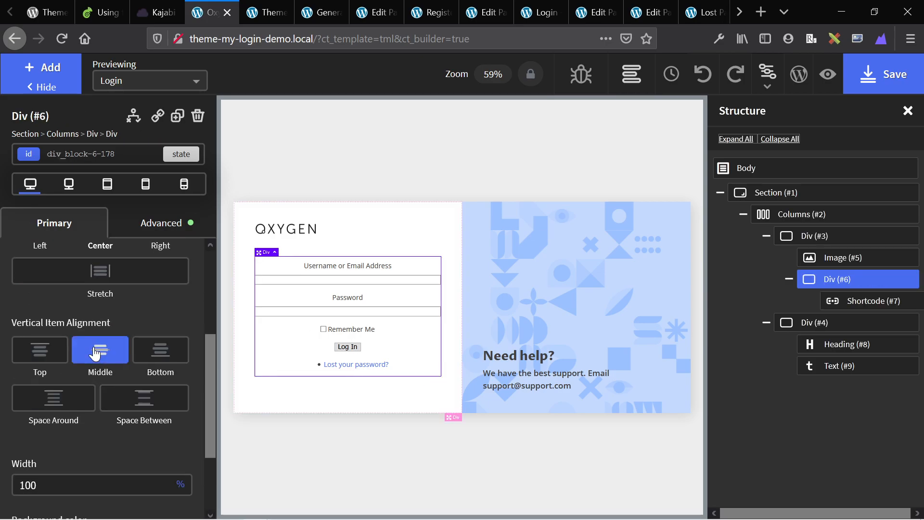
Set the div's height to 400 px under Size & Spacing and save the template.
click(147, 223)
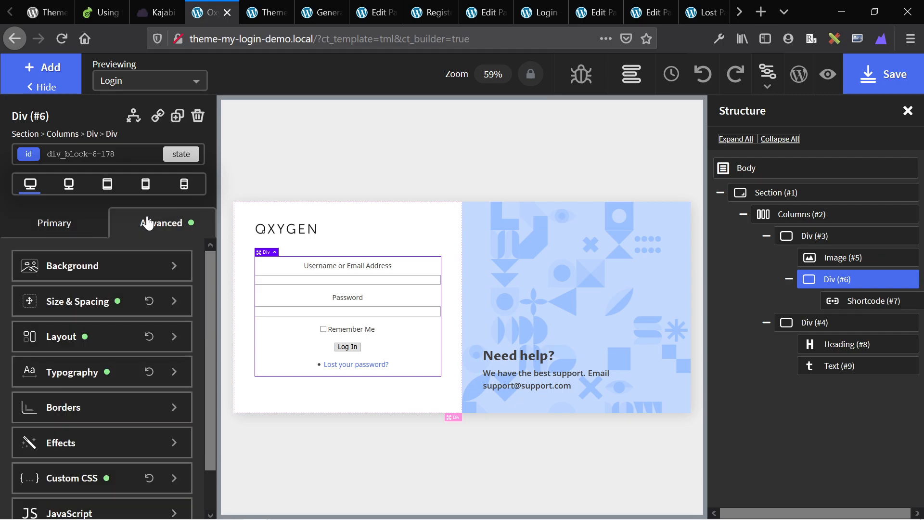
click(57, 304)
click(32, 492)
text(400)
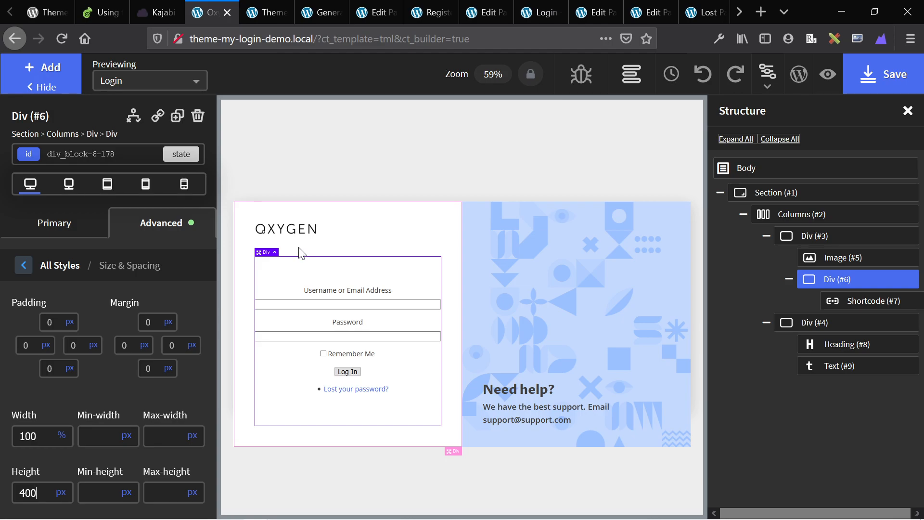
key(ctrl+s)
Reload the Register page and scroll the sign-up form inside its 400 px column.
key(ctrl+Tab)
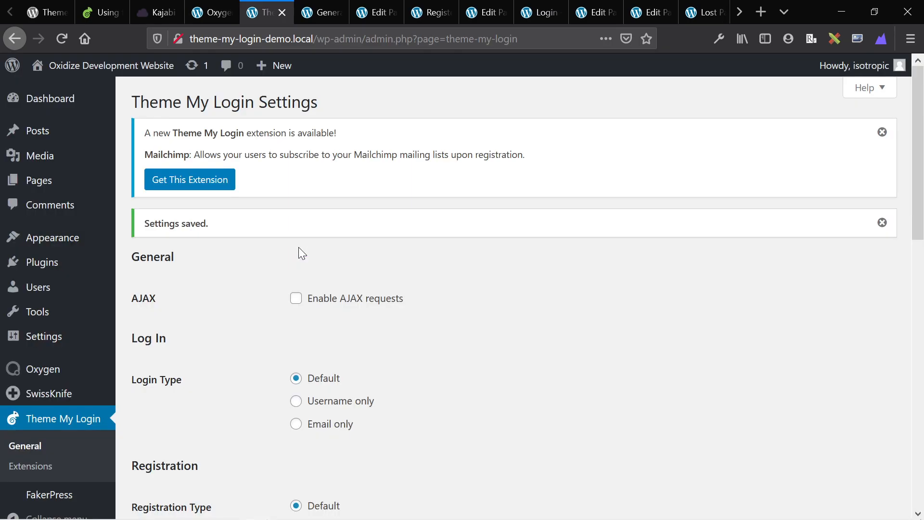
key(ctrl+shift+Tab)
key(ctrl+Tab)
key(ctrl+Tab)
key(ctrl+Tab)
key(ctrl+Tab)
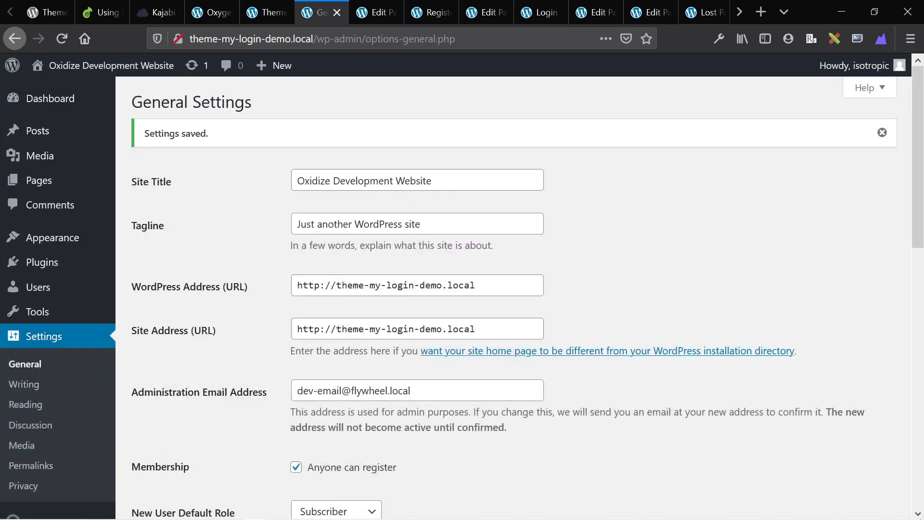
key(F5)
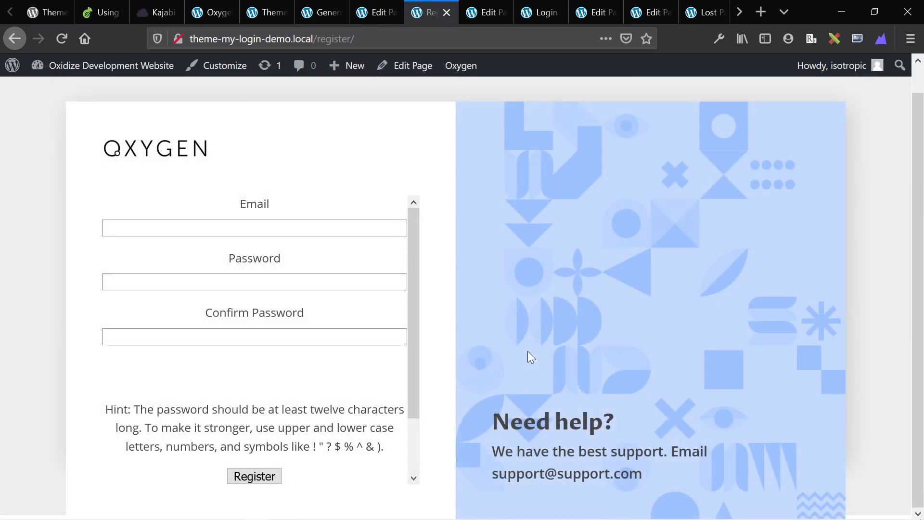
scroll(290, 407, down, 2)
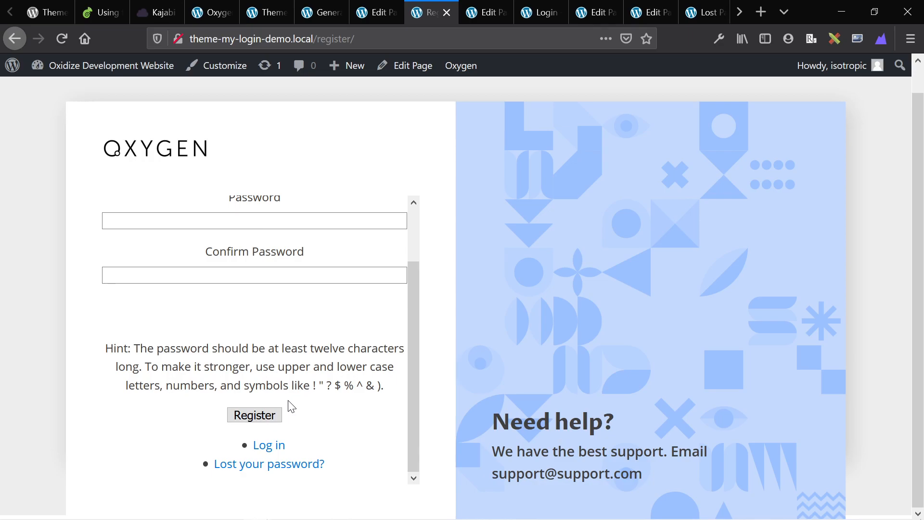
scroll(290, 406, up, 3)
scroll(287, 406, down, 3)
scroll(237, 298, up, 3)
scroll(237, 299, down, 3)
key(ctrl+Page_Up)
key(ctrl+Page_Up)
key(ctrl+Page_Up)
key(ctrl+Page_Down)
key(ctrl+Page_Down)
key(ctrl+Page_Down)
key(ctrl+Page_Up)
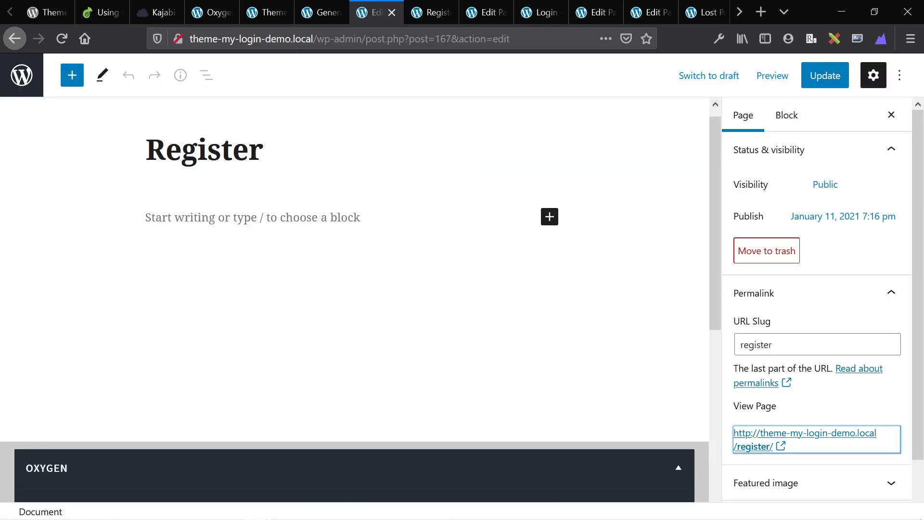
key(ctrl+Page_Up)
key(ctrl+Page_Up)
key(ctrl+Page_Up)
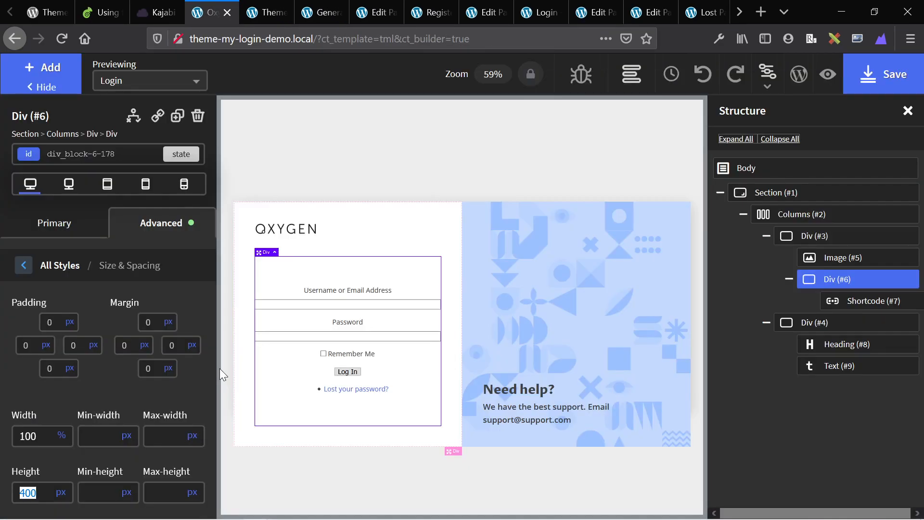
Start selector picking on the login form and confirm Enable Selector Detector in Oxygen Settings.
click(322, 357)
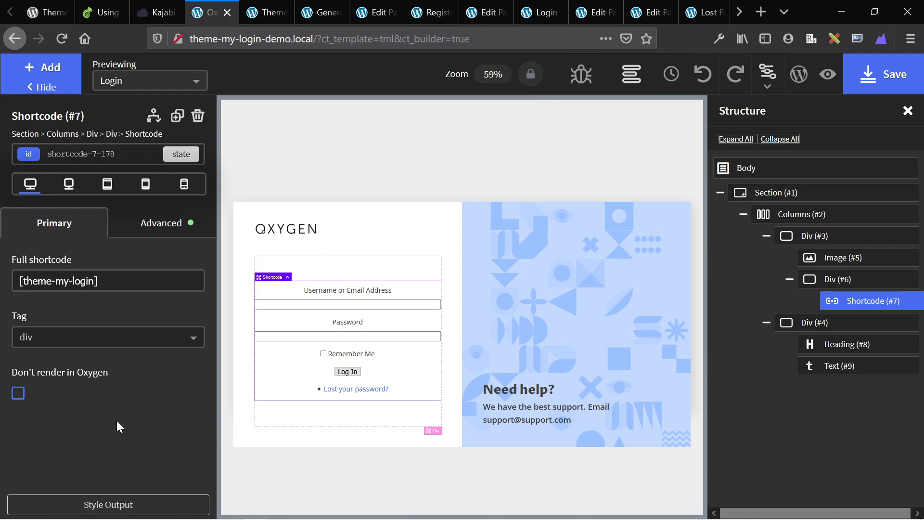
click(106, 513)
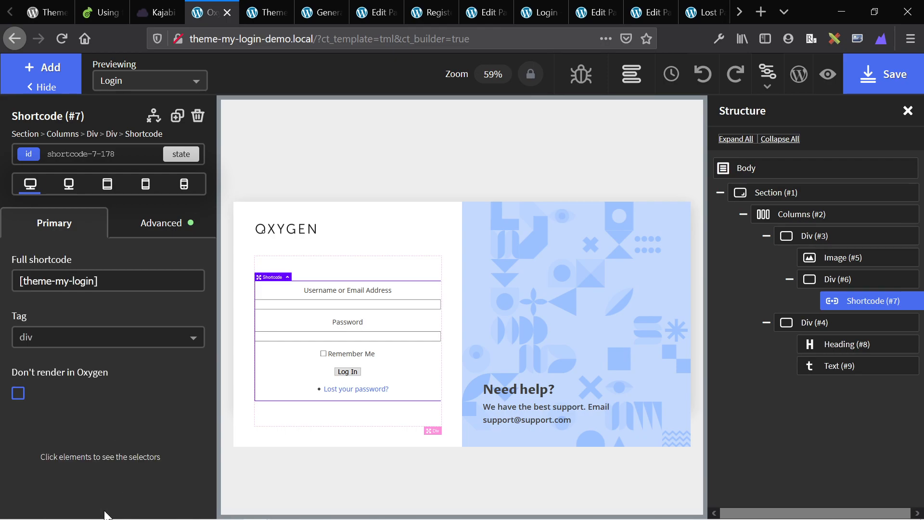
key(ctrl+Tab)
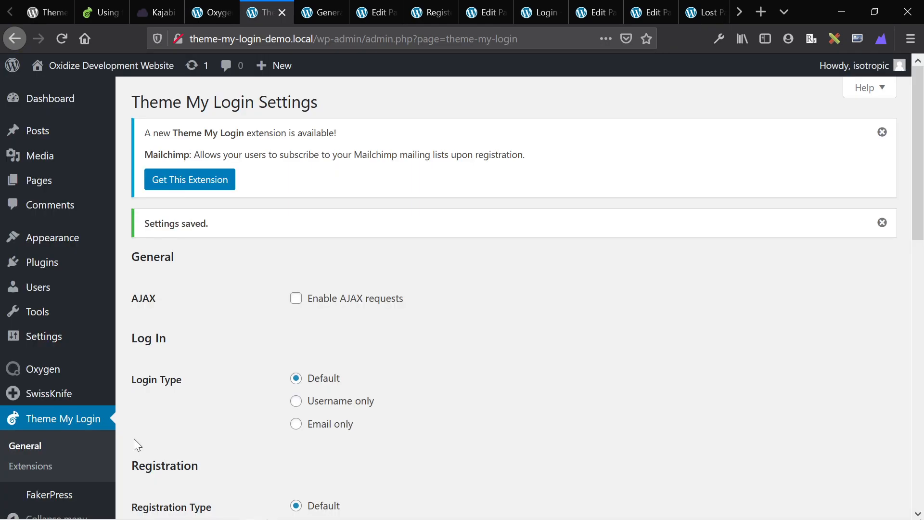
scroll(66, 458, down, 2)
mouse_move(42, 355)
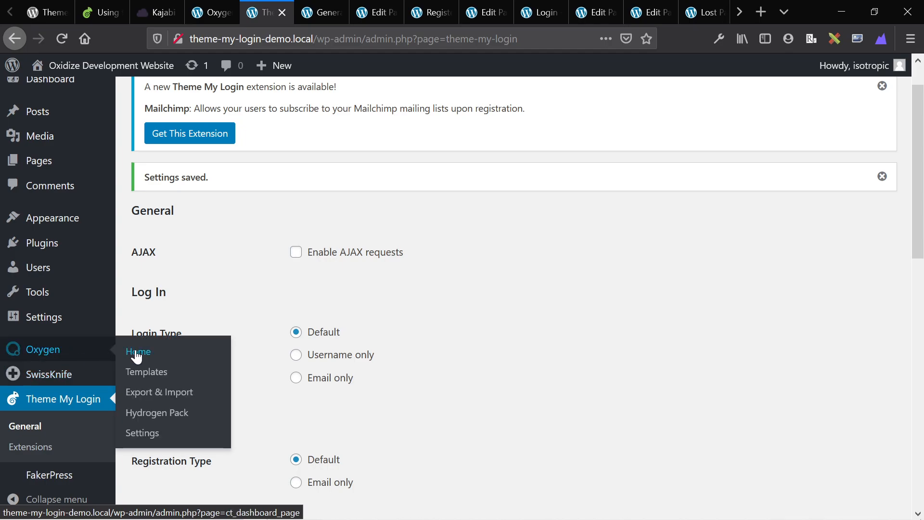
middle_click(143, 433)
key(ctrl+Tab)
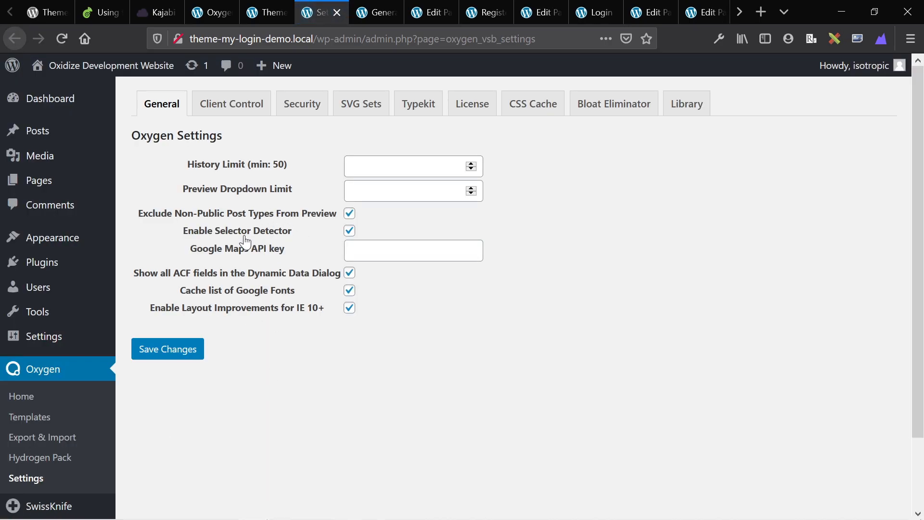
key(ctrl+shift+Tab)
key(ctrl+shift+Tab)
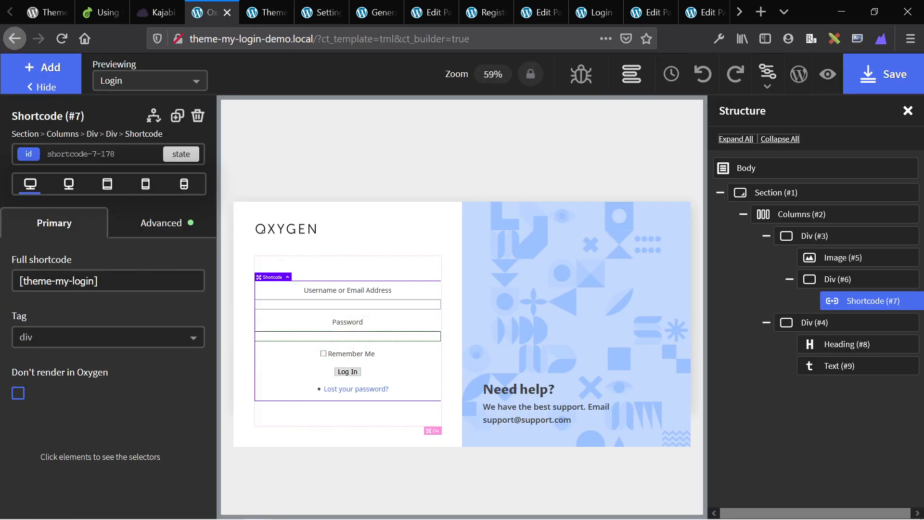
Pick the username input's selector and give the form fields a #eee background colour.
click(347, 304)
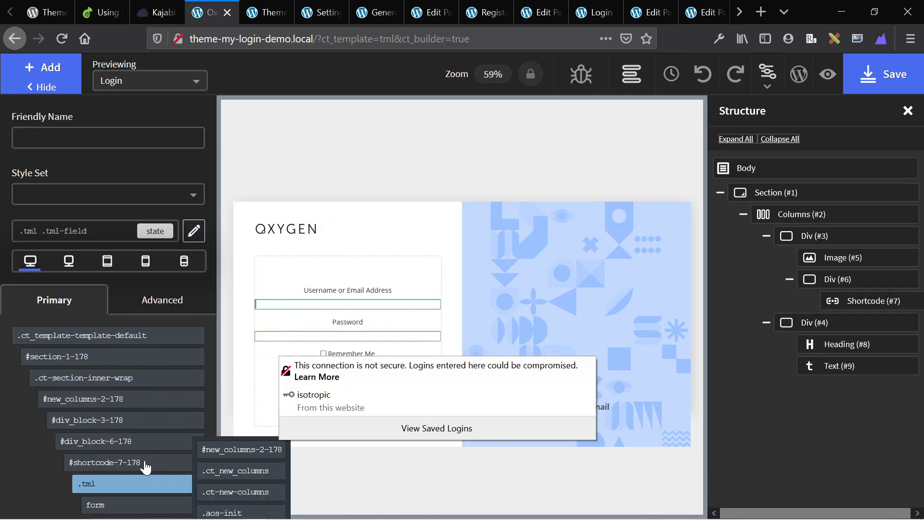
click(157, 302)
scroll(125, 391, down, 1)
scroll(128, 398, up, 1)
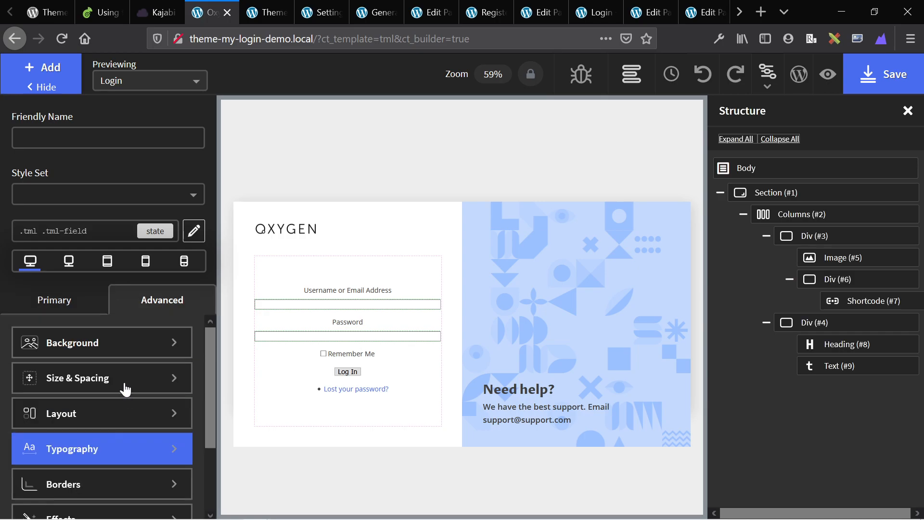
click(83, 340)
click(38, 400)
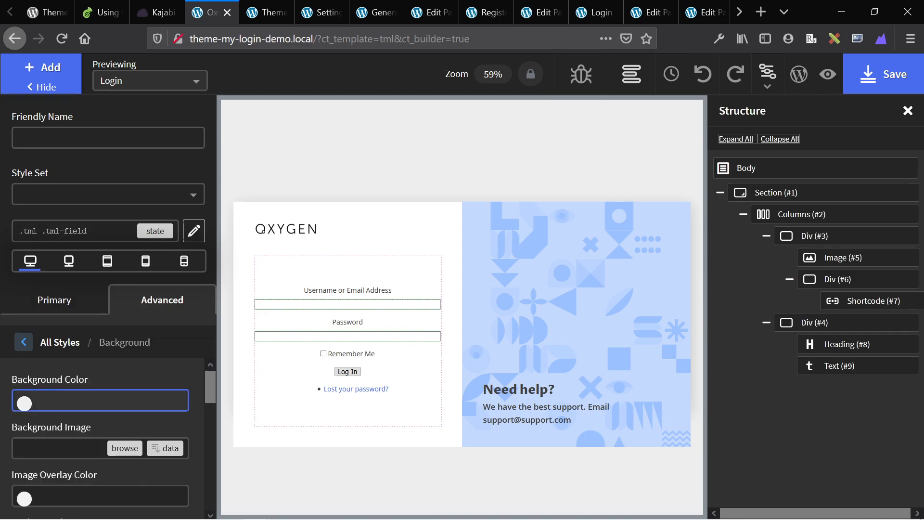
text(#eee)
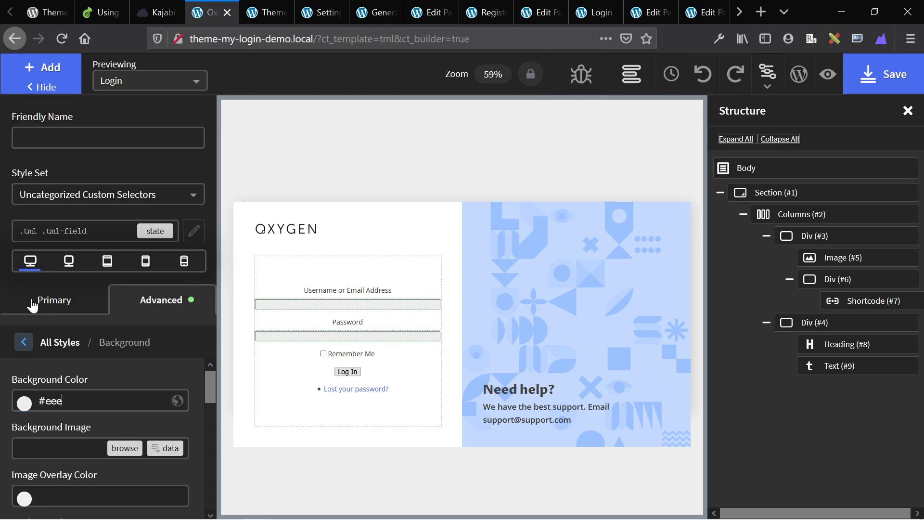
Set the fields' border colour, then remove their background colour.
click(28, 344)
scroll(73, 417, down, 2)
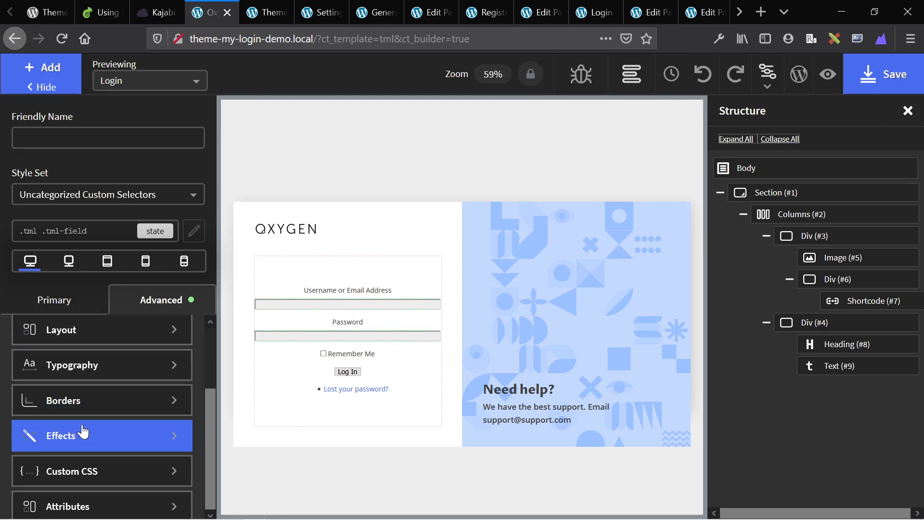
click(82, 408)
click(83, 456)
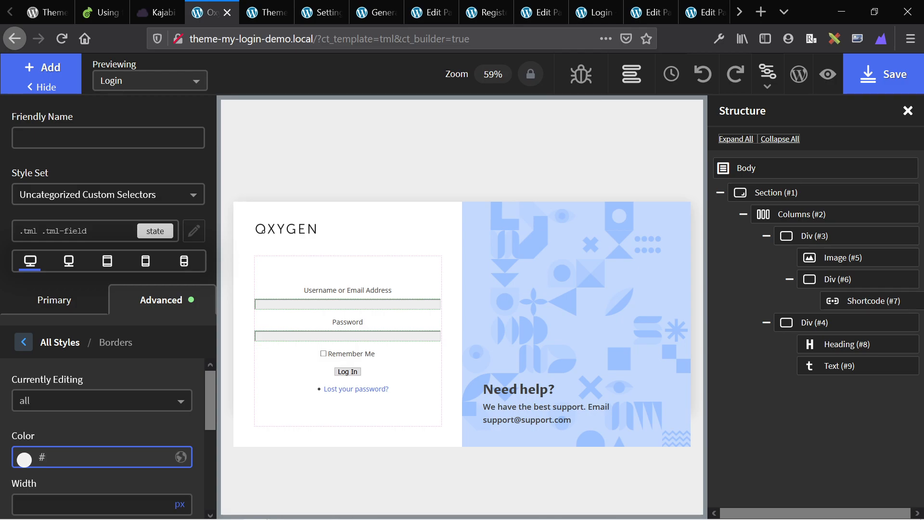
click(24, 342)
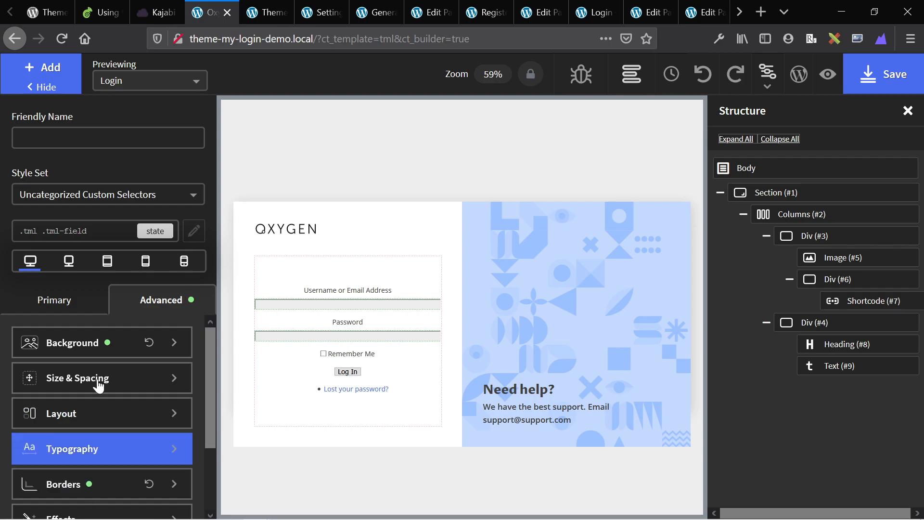
click(150, 342)
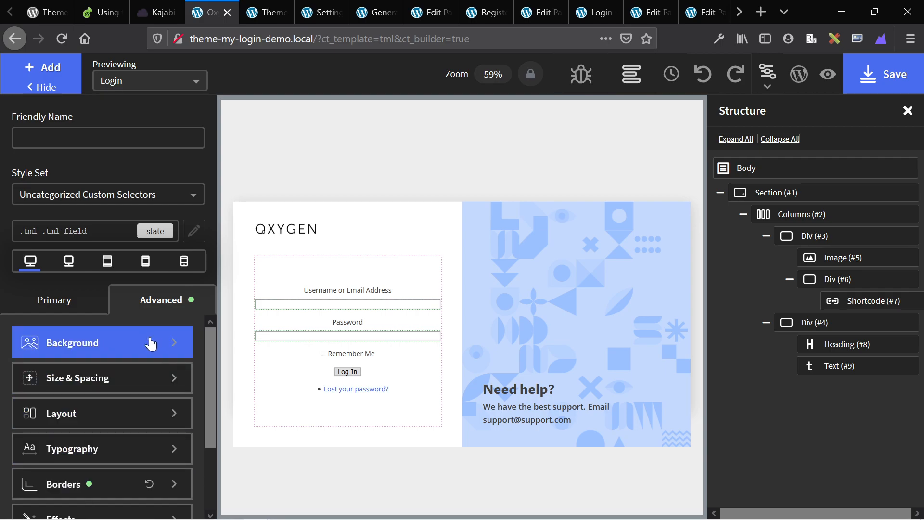
Give the fields rounded corners and a solid 2px border.
click(75, 484)
scroll(68, 448, down, 3)
click(50, 483)
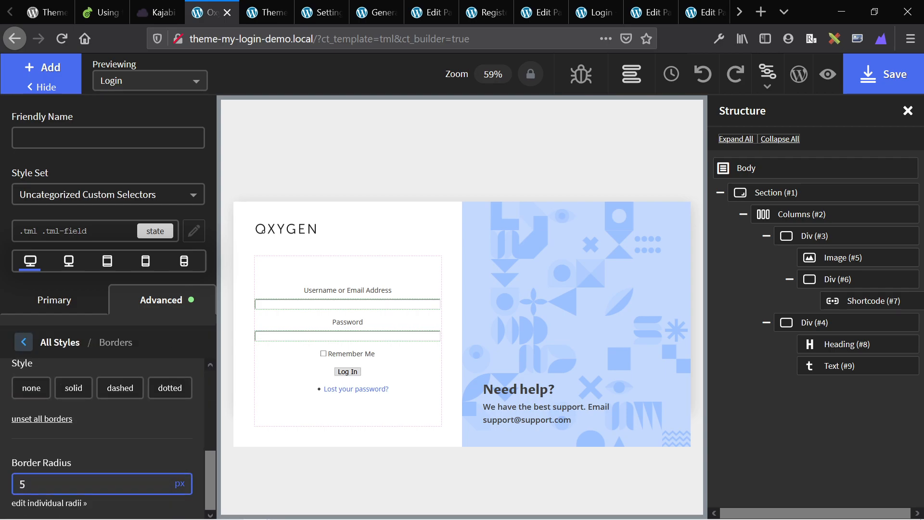
scroll(48, 482, up, 2)
click(50, 414)
text(2)
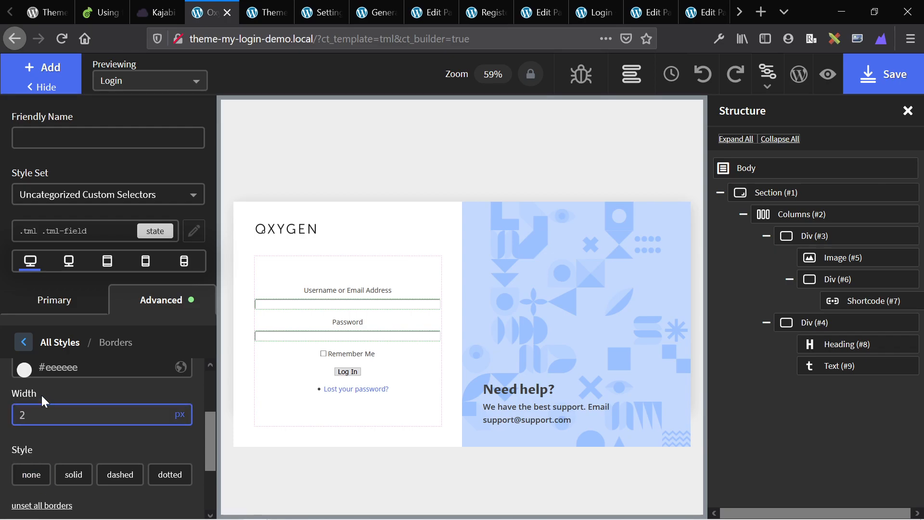
click(77, 475)
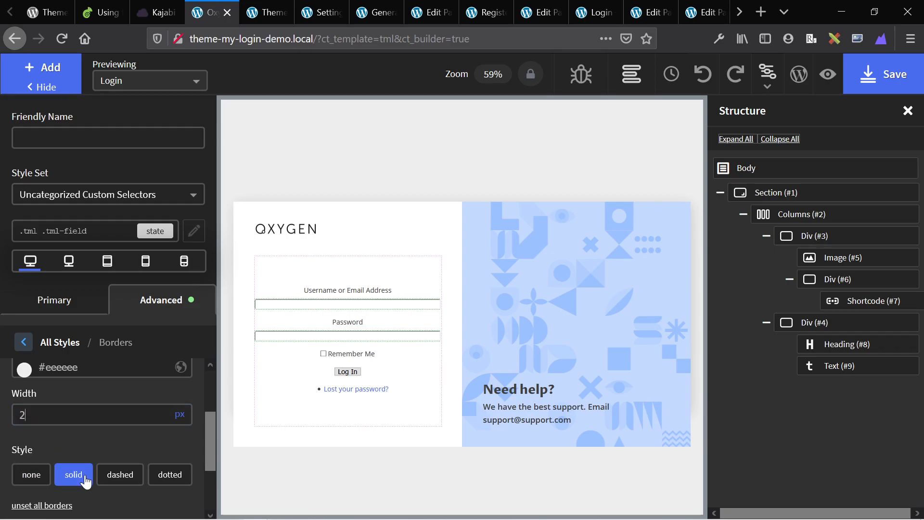
click(24, 342)
Set the fields' padding to 10px, replacing the top and bottom values.
scroll(60, 409, up, 2)
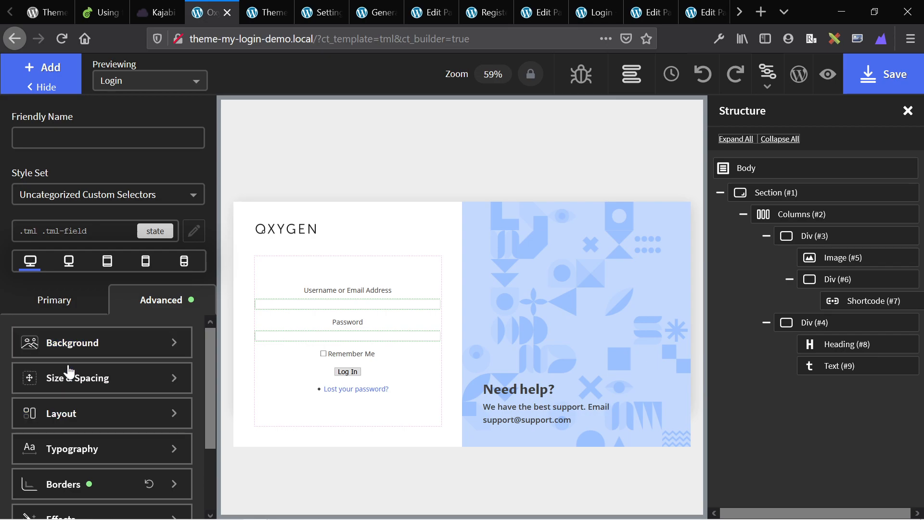
click(68, 373)
click(48, 398)
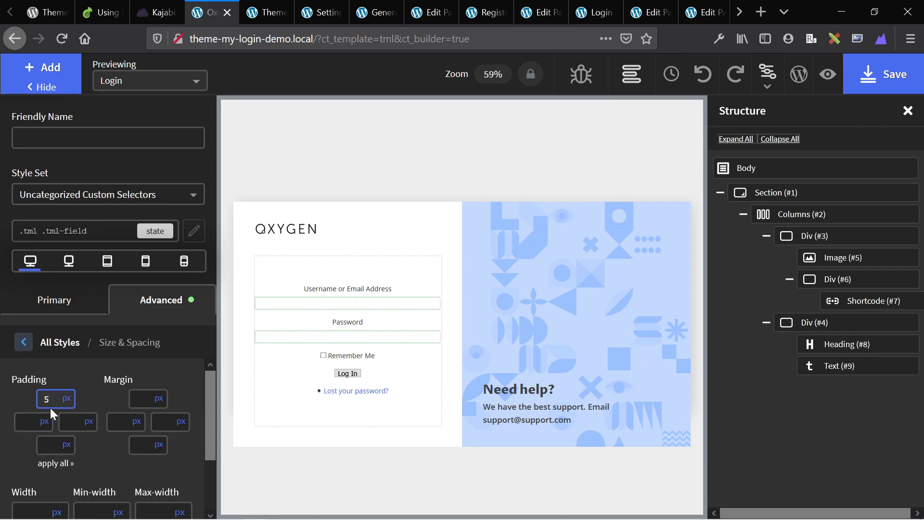
text(5)
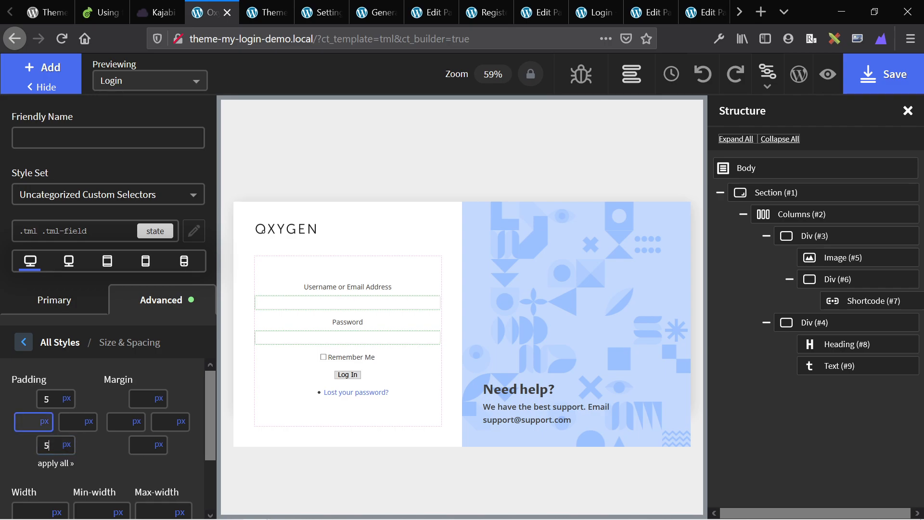
click(50, 399)
key(BackSpace)
text(10)
double_click(47, 445)
text(10)
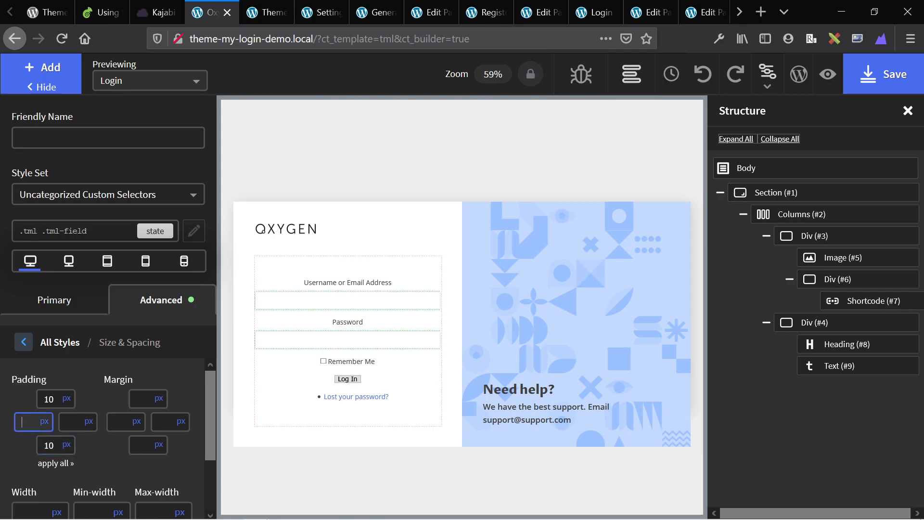
Select the login form's .tml .tml-field selector and add a :focus state to it.
click(284, 311)
text(WJ)
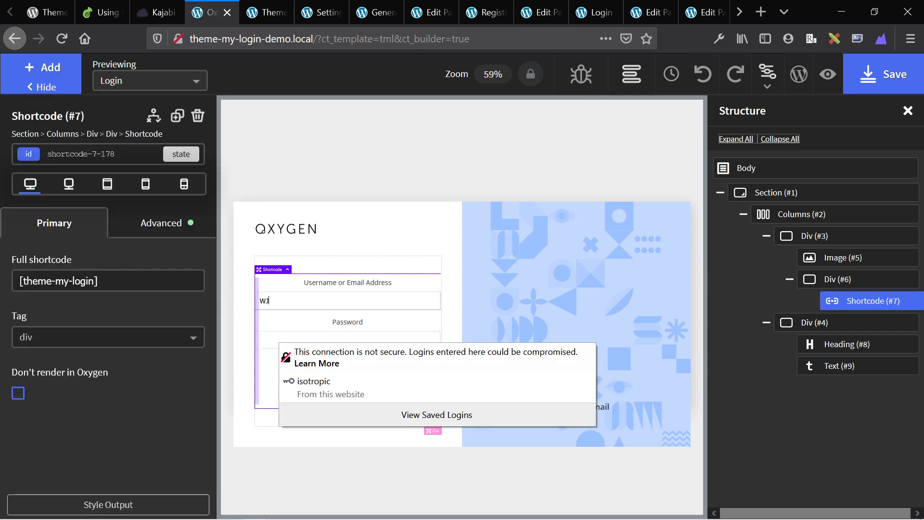
text(ewe)
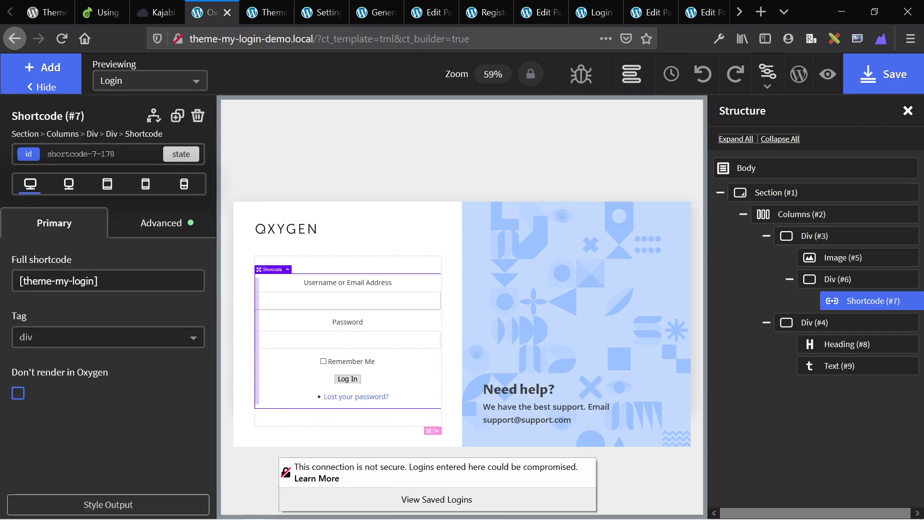
click(150, 222)
click(79, 231)
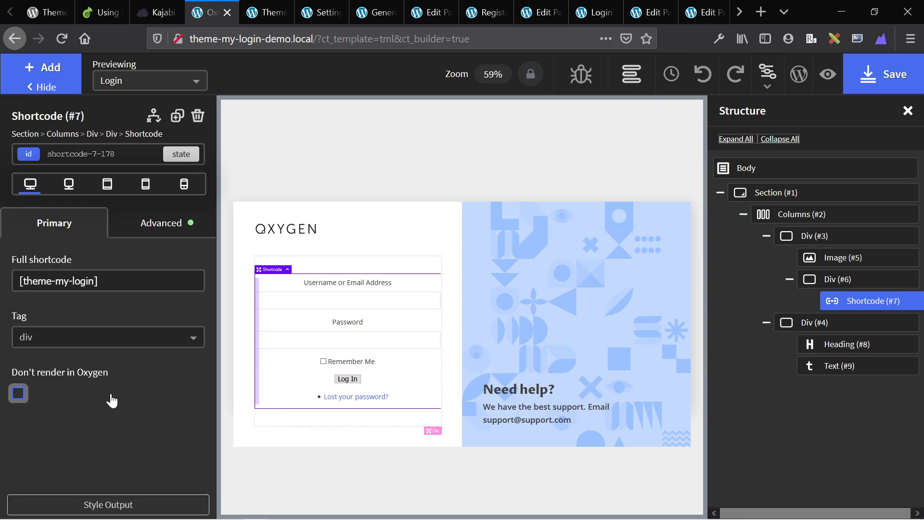
click(99, 495)
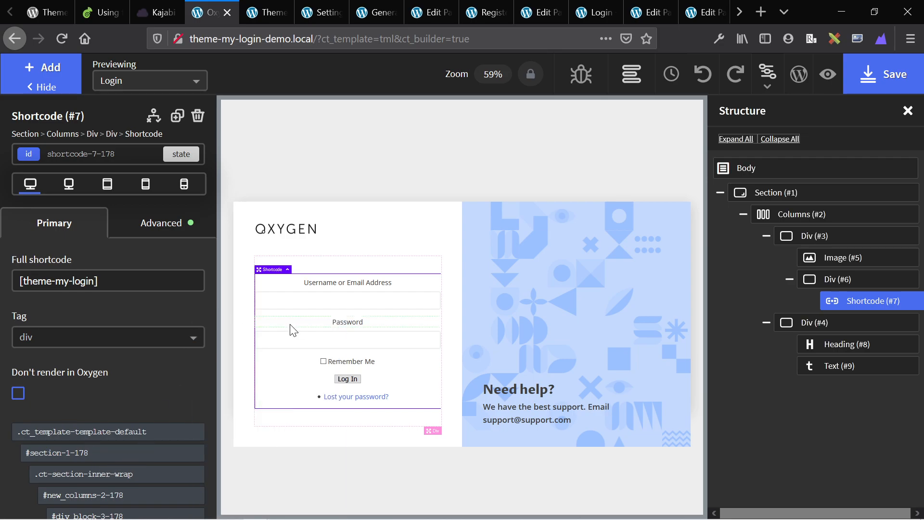
click(348, 301)
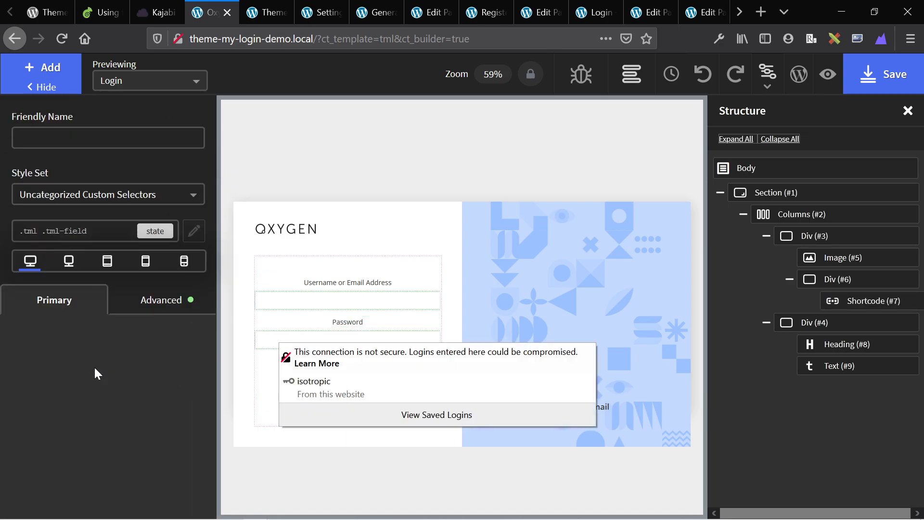
click(163, 236)
click(164, 238)
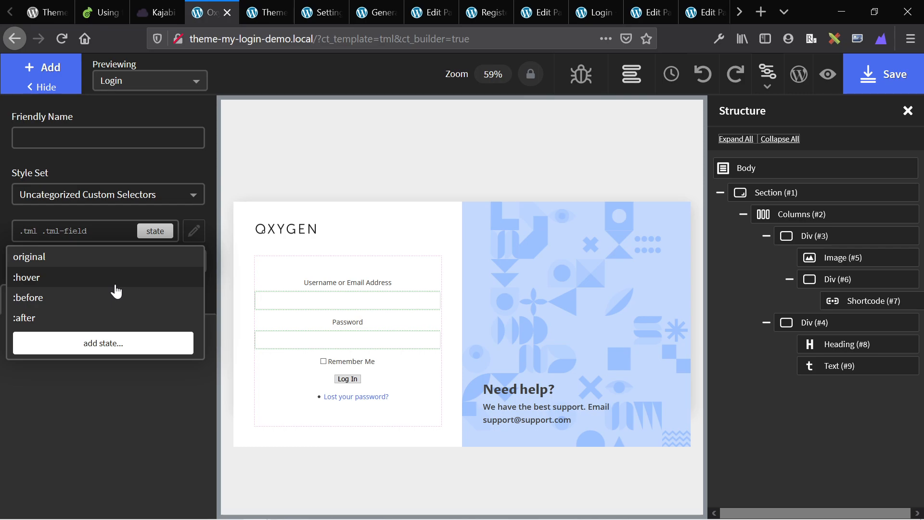
click(116, 344)
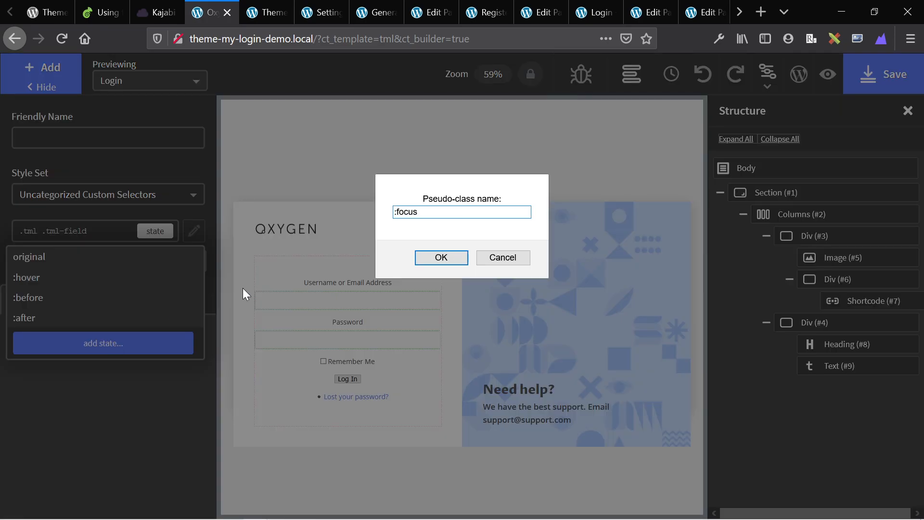
key(Return)
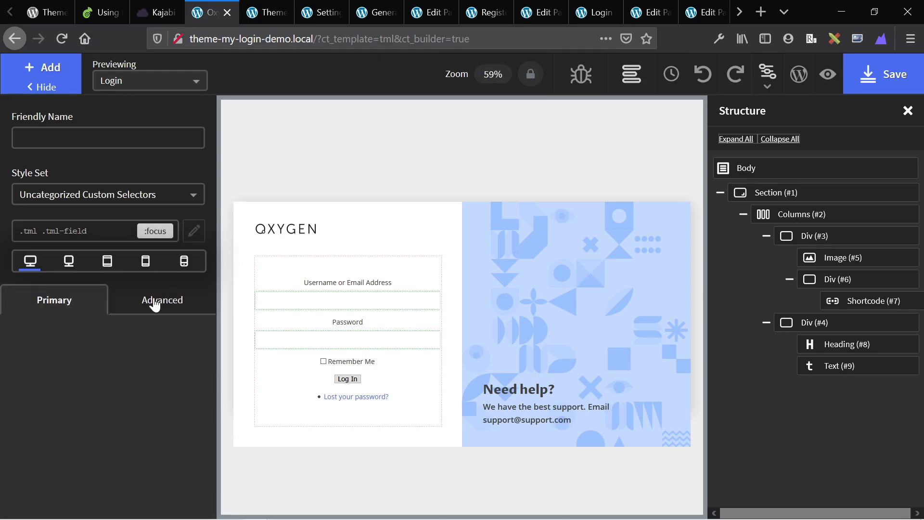
Give the focused fields a border in the blue global colour.
click(155, 303)
scroll(93, 435, down, 2)
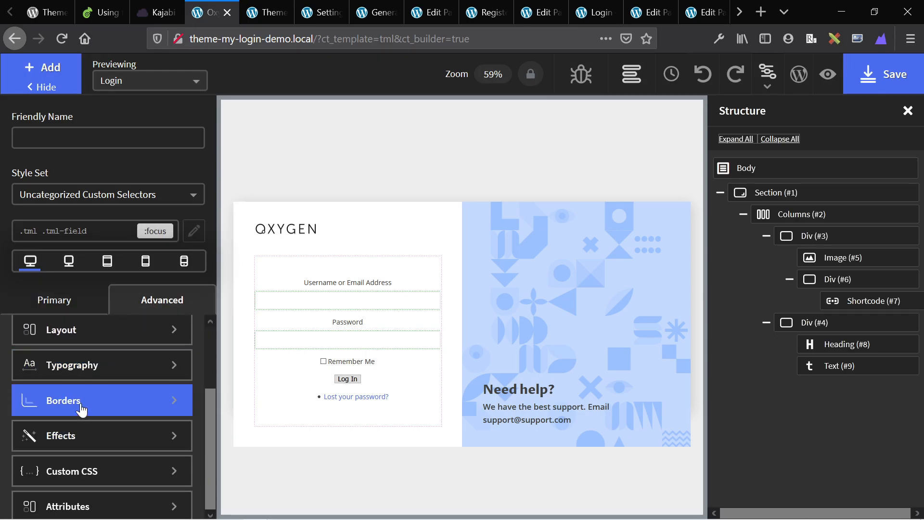
click(83, 410)
scroll(81, 409, down, 1)
click(83, 442)
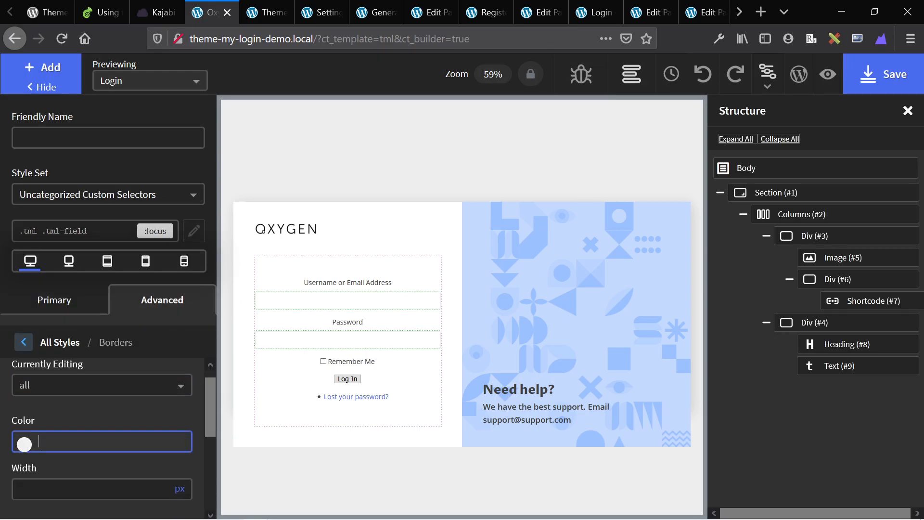
text(#)
click(31, 442)
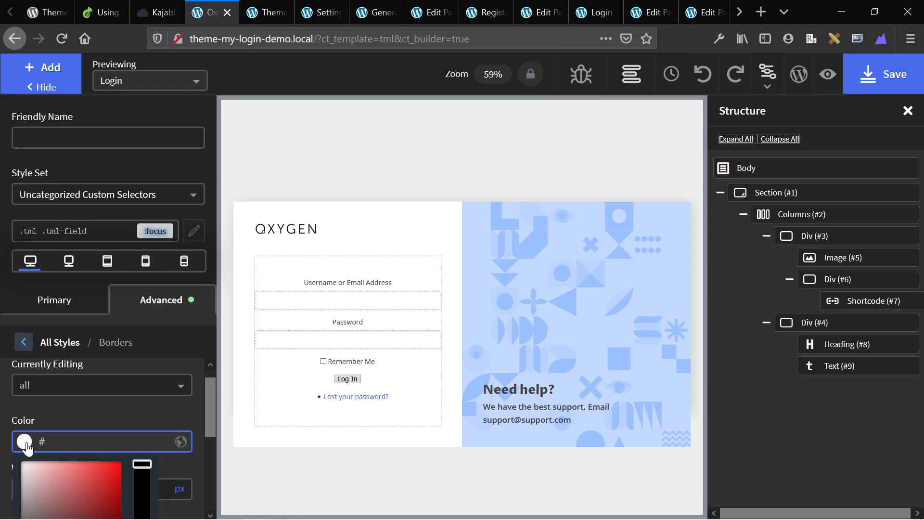
click(49, 462)
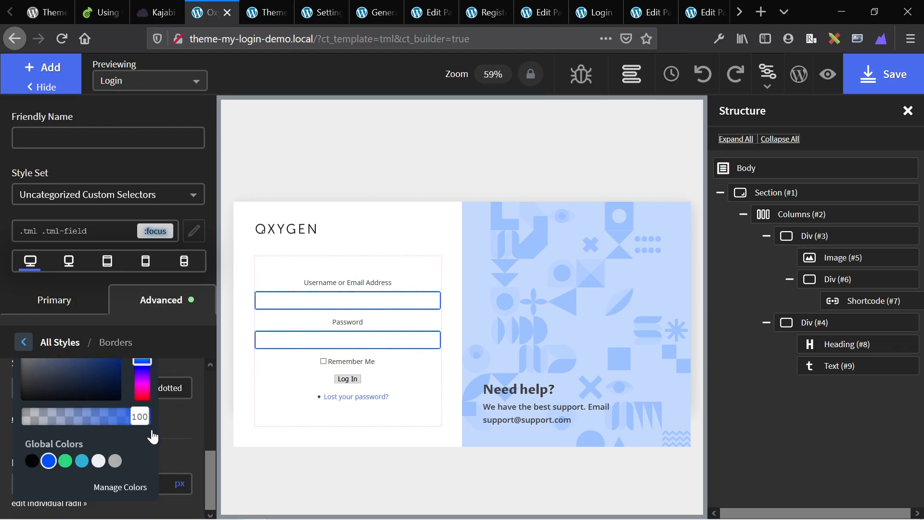
click(175, 426)
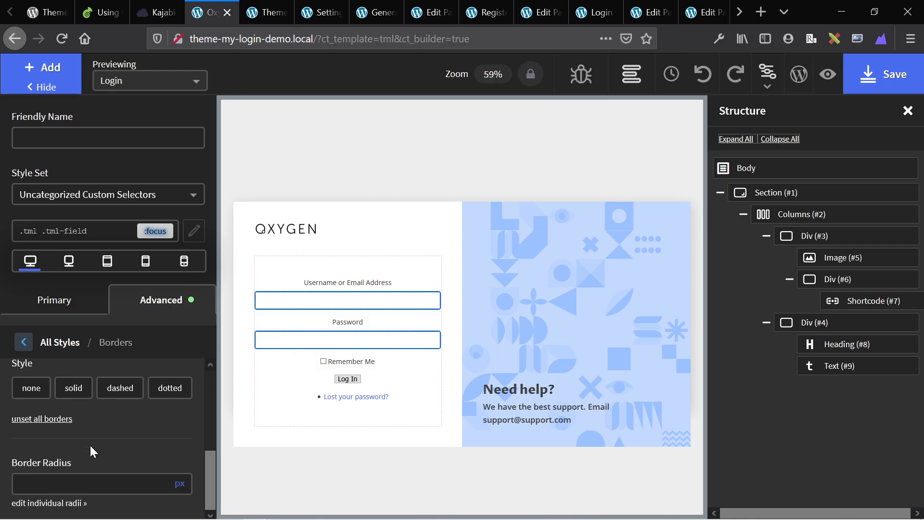
Set the focused fields' background colour to #eee.
click(29, 346)
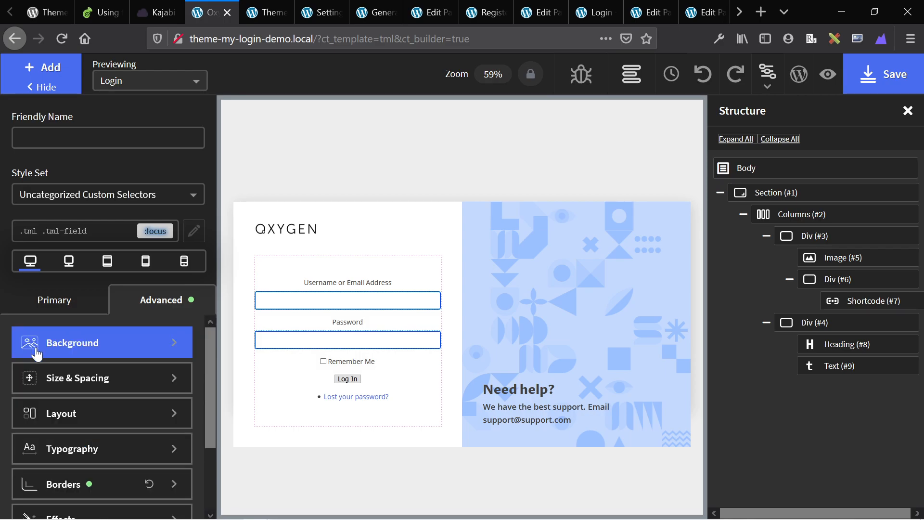
click(69, 354)
click(87, 401)
text(#fff)
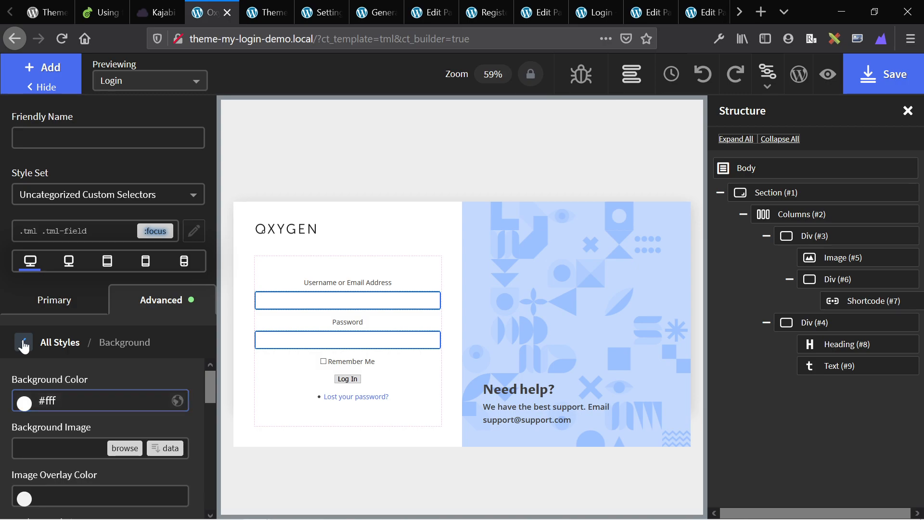
key(BackSpace)
key(BackSpace)
text(eee)
key(BackSpace)
key(BackSpace)
key(BackSpace)
text(#eee)
Switch the fields back to their normal state and reselect the login form shortcode.
click(25, 345)
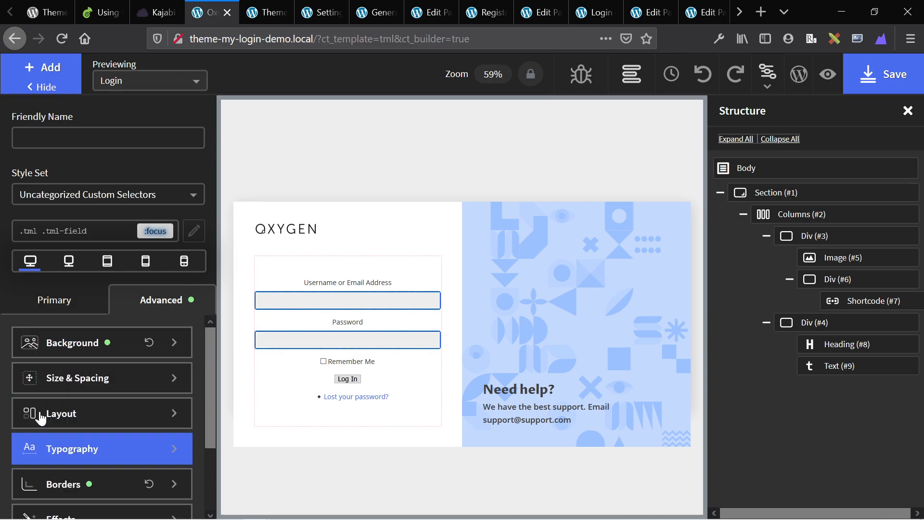
scroll(101, 429, down, 2)
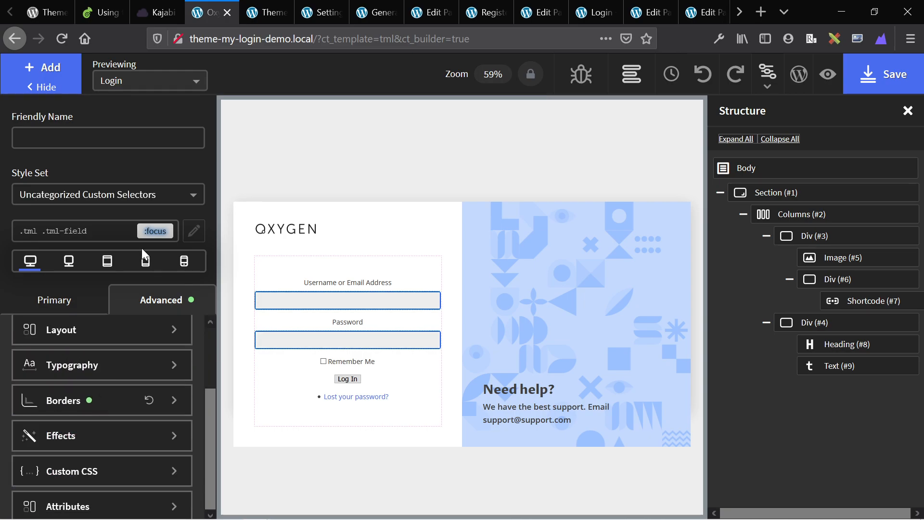
click(72, 231)
click(83, 270)
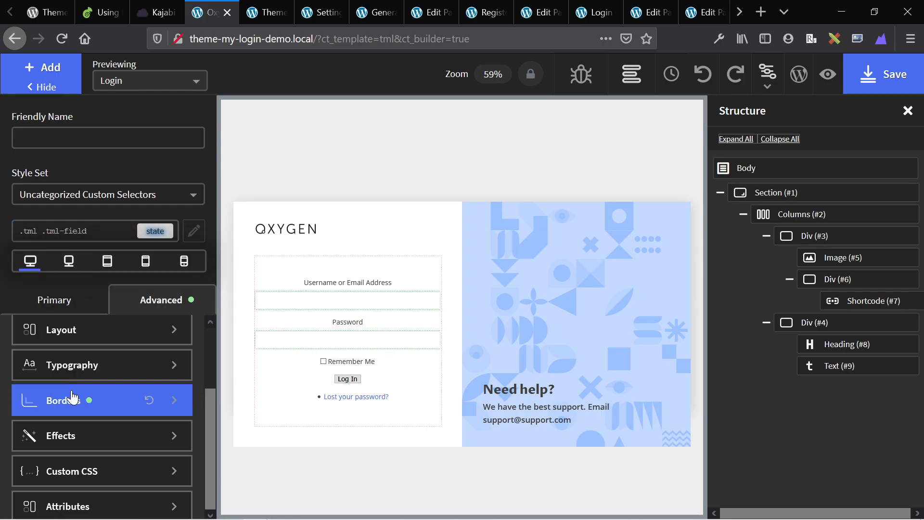
click(348, 300)
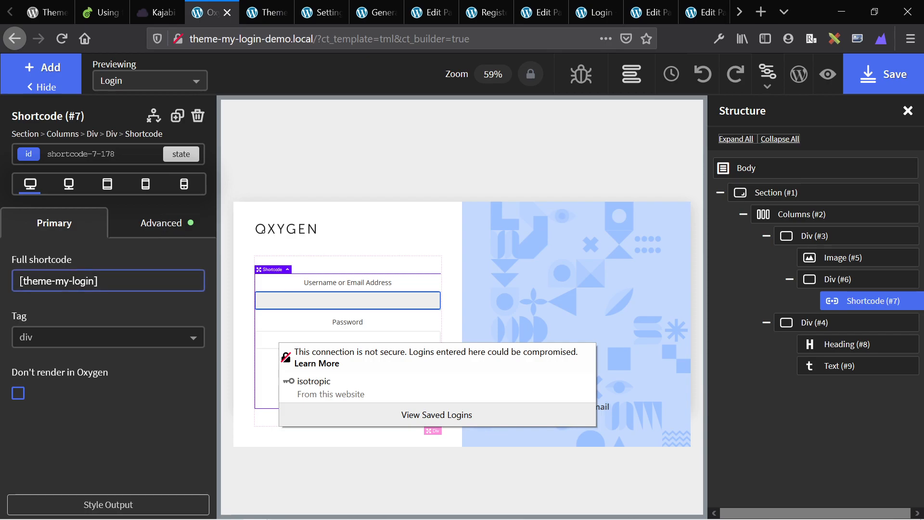
Add custom CSS 'transition: all .5s;' to .tml .tml-field and preview it on the Password field.
click(107, 505)
click(107, 505)
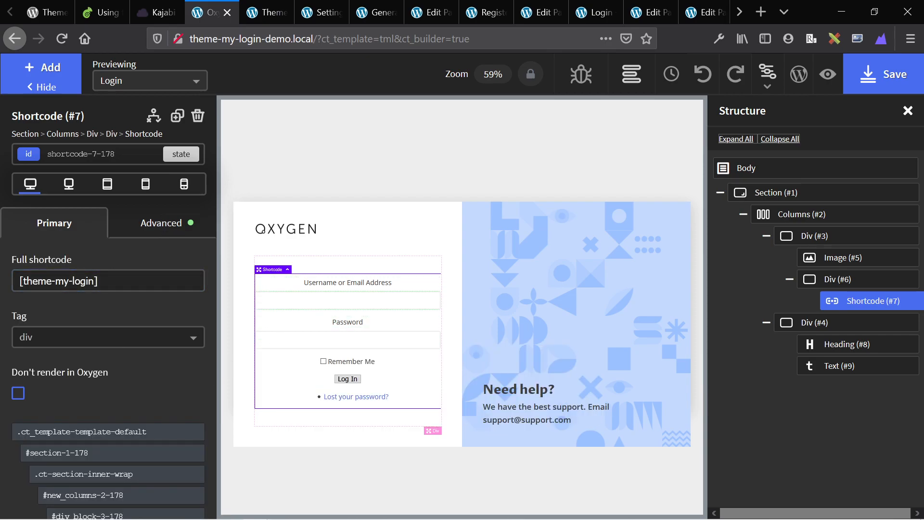
click(348, 301)
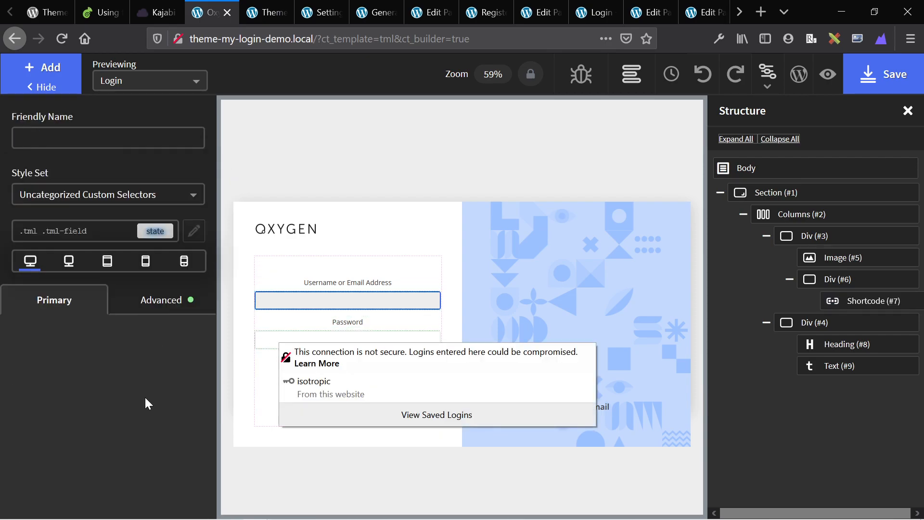
click(160, 304)
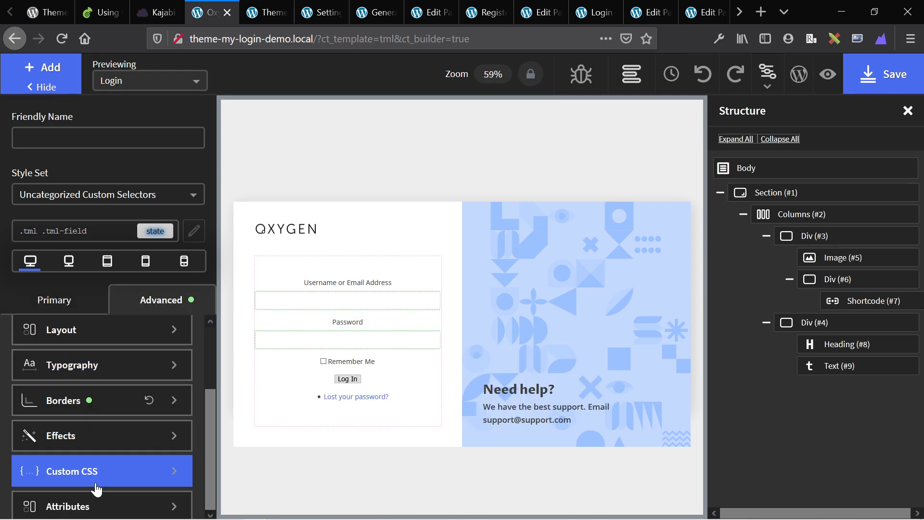
click(97, 488)
click(77, 429)
text(transi)
key(Return)
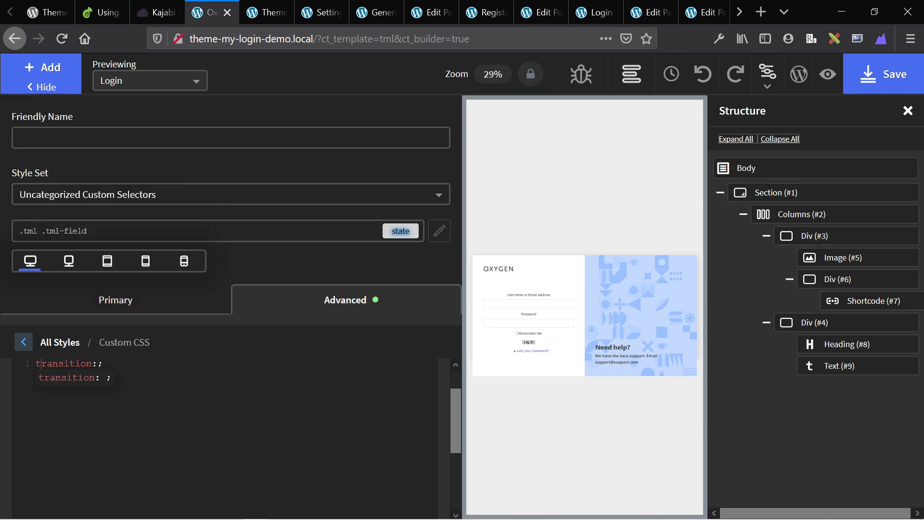
text(a)
key(Return)
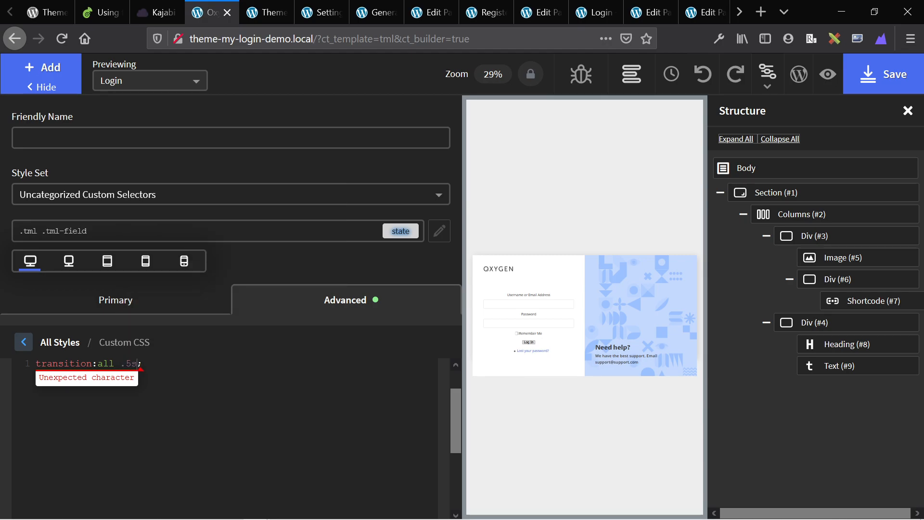
click(24, 342)
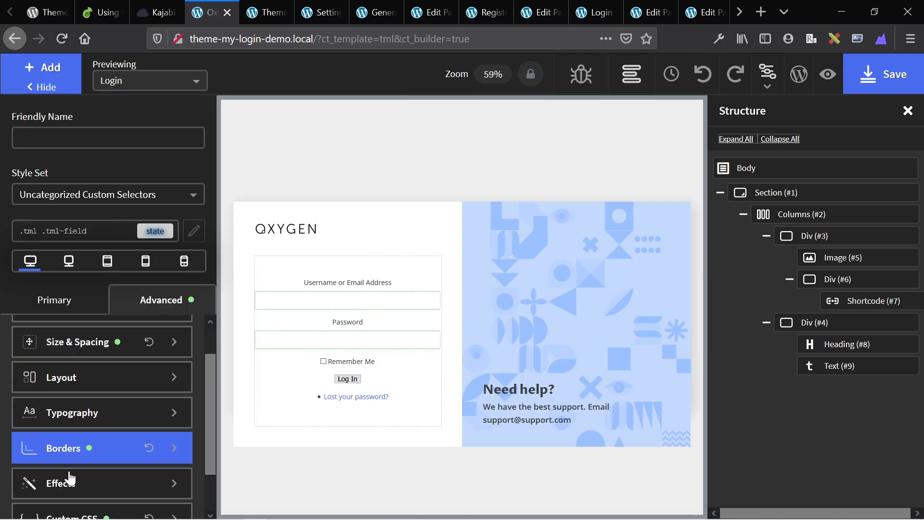
click(347, 301)
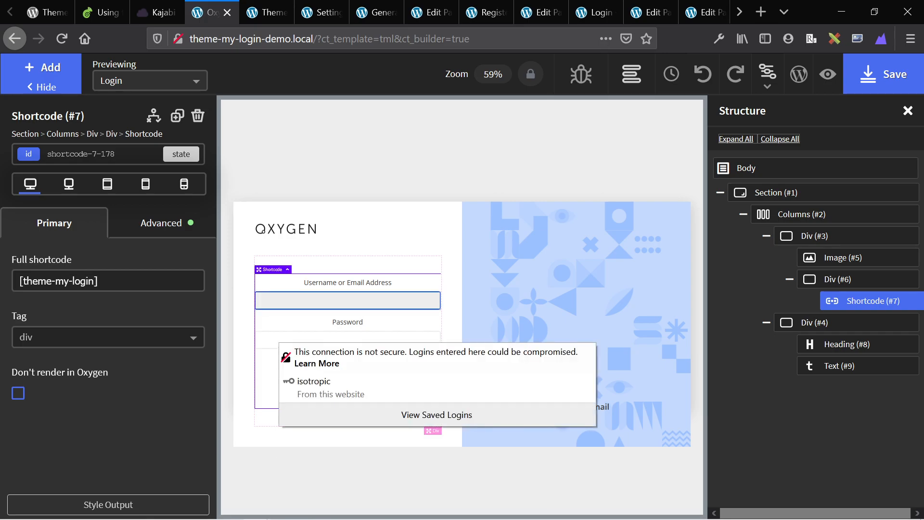
click(304, 323)
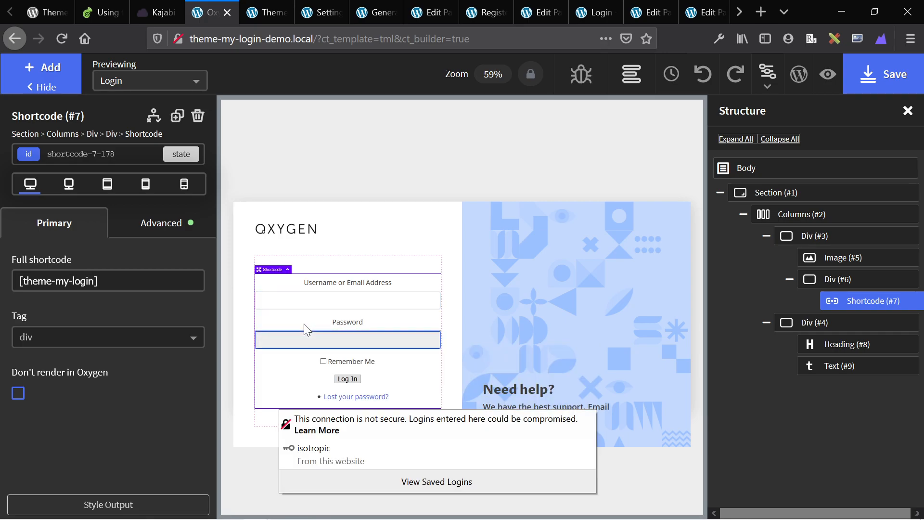
Select the Log In button and give it the blue global background colour.
click(157, 504)
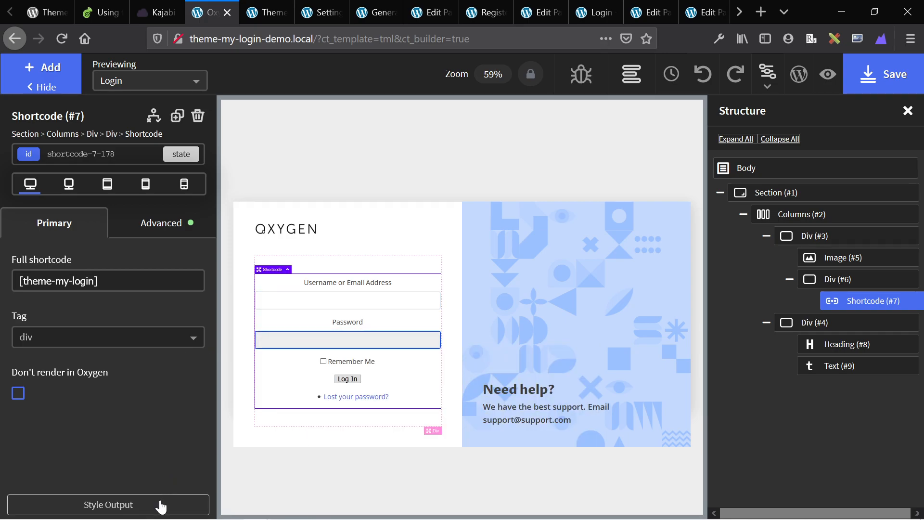
click(355, 383)
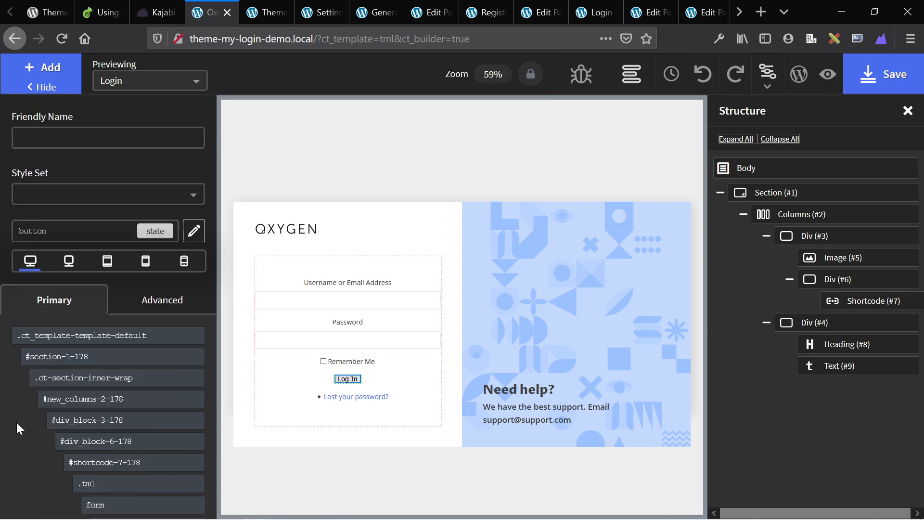
click(140, 302)
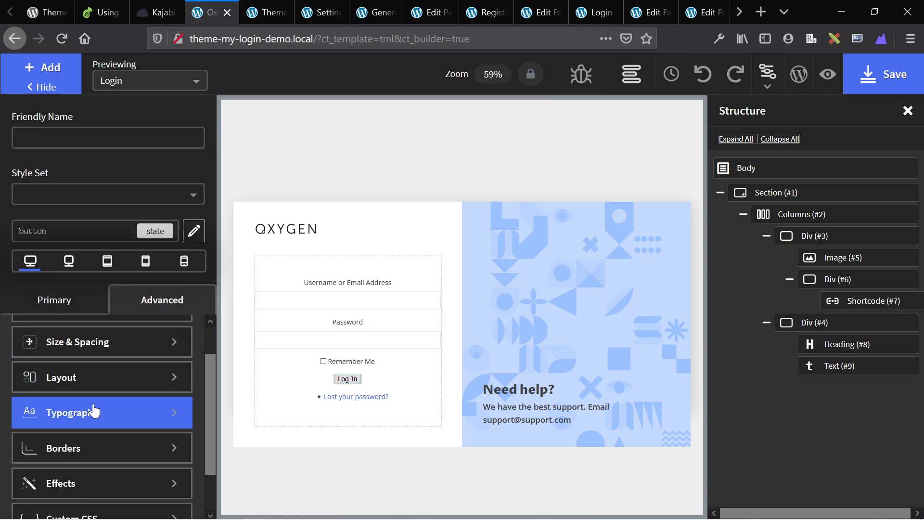
scroll(76, 430, up, 2)
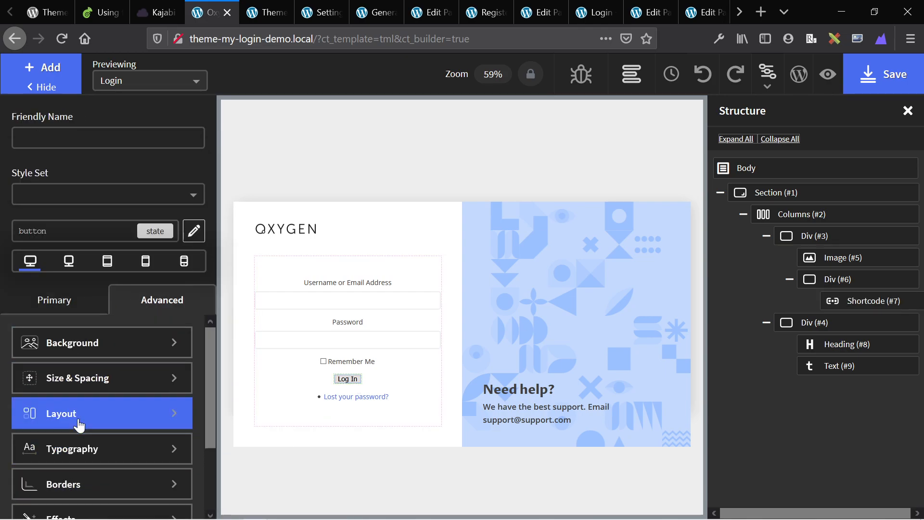
click(62, 343)
click(36, 408)
scroll(45, 449, down, 3)
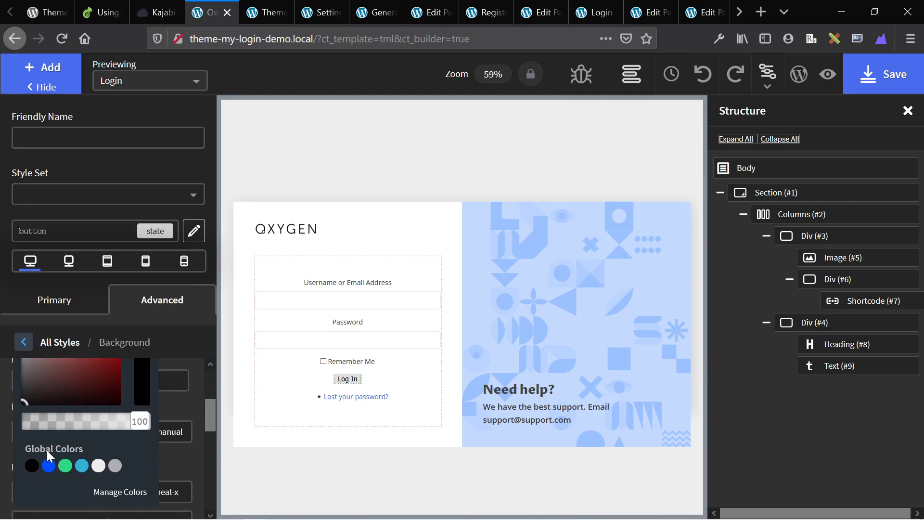
click(49, 475)
click(23, 341)
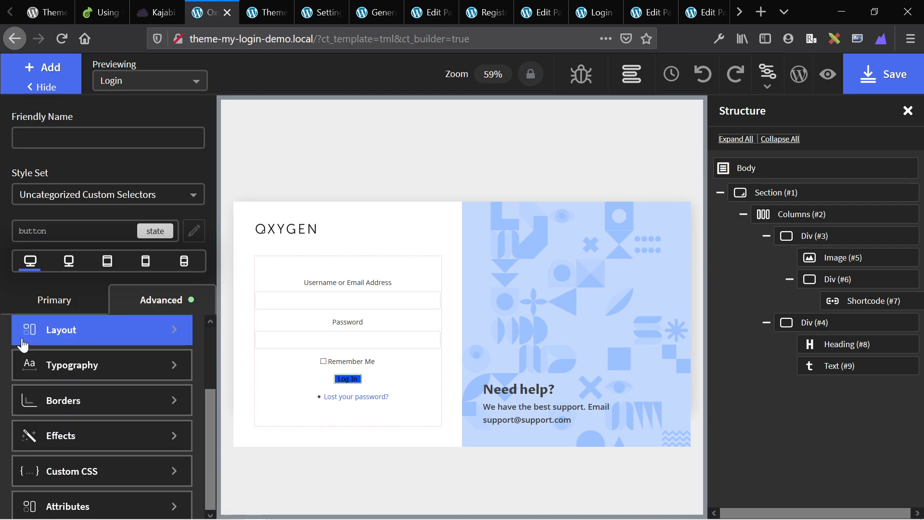
Set the button's border width to 0 and its corner radius to 5.
click(63, 406)
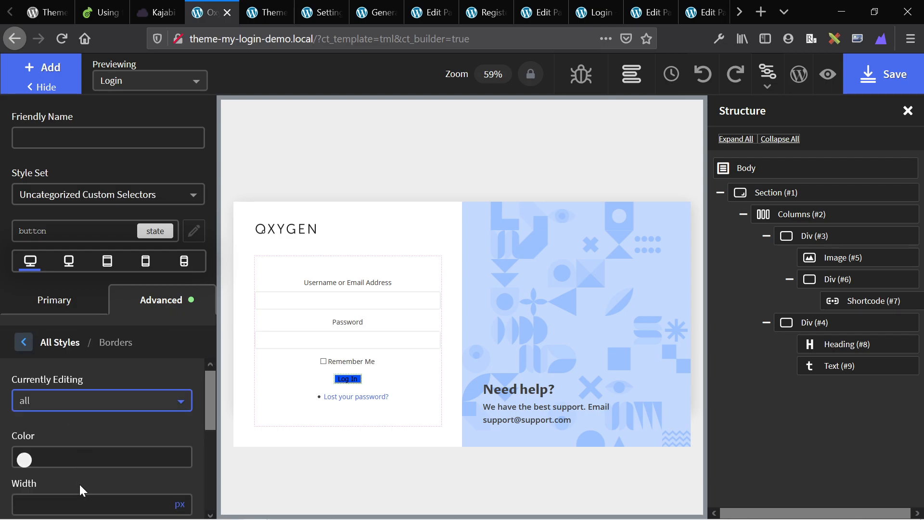
scroll(80, 484, down, 2)
scroll(82, 441, up, 1)
click(82, 470)
text(0)
scroll(53, 467, down, 3)
click(65, 484)
click(41, 329)
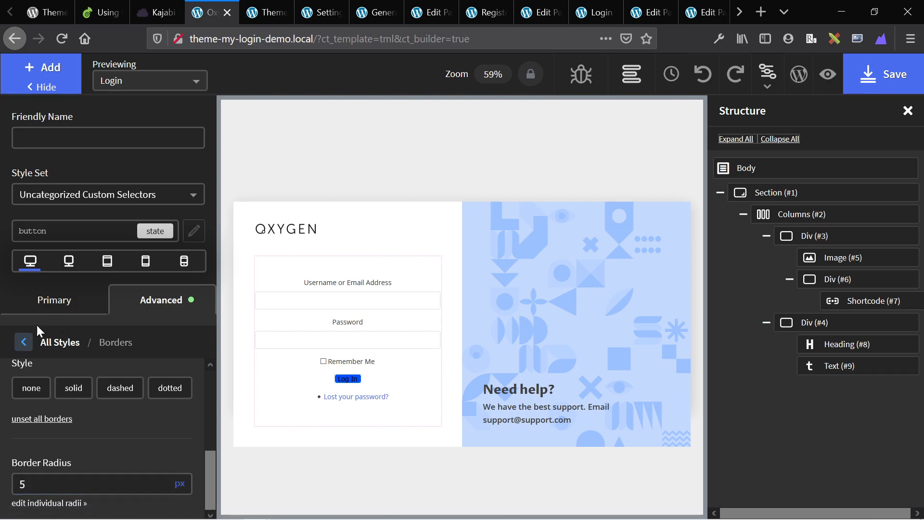
click(24, 342)
Give the button 10px top/bottom and 20px left/right padding.
scroll(57, 385, up, 3)
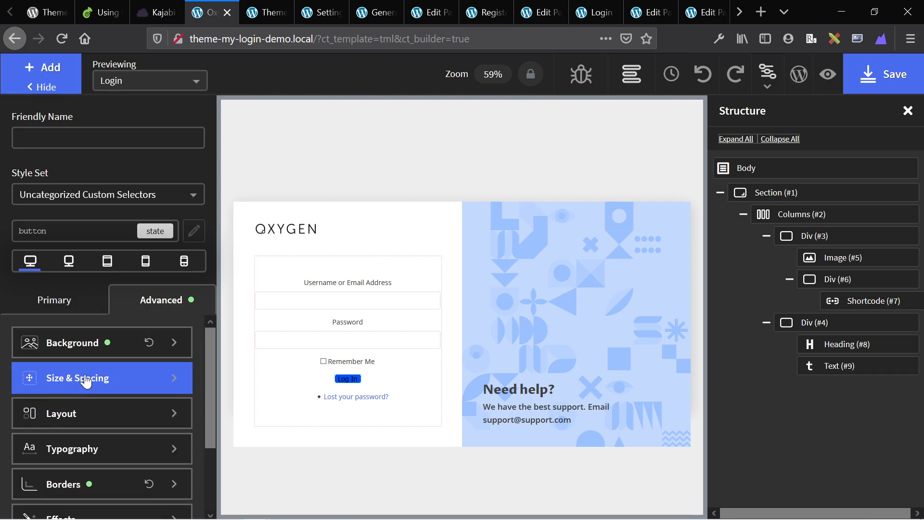
click(70, 386)
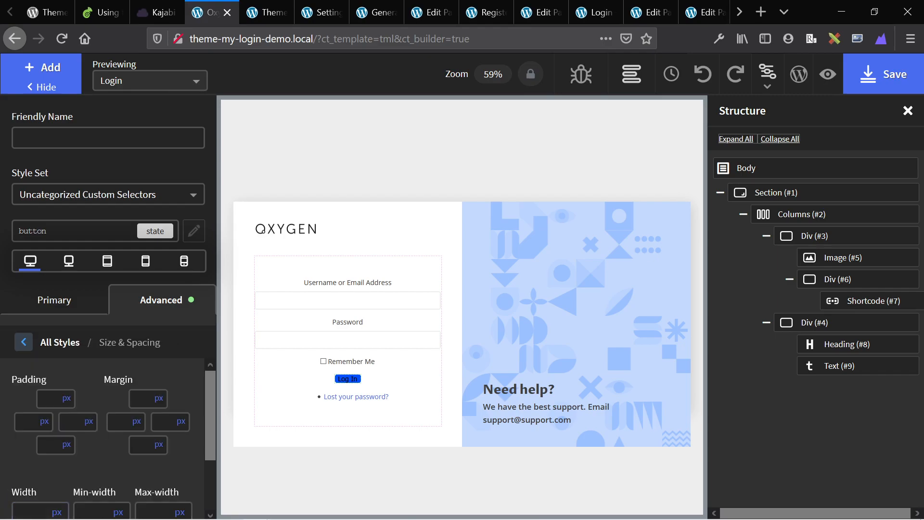
click(48, 398)
text(10)
click(55, 444)
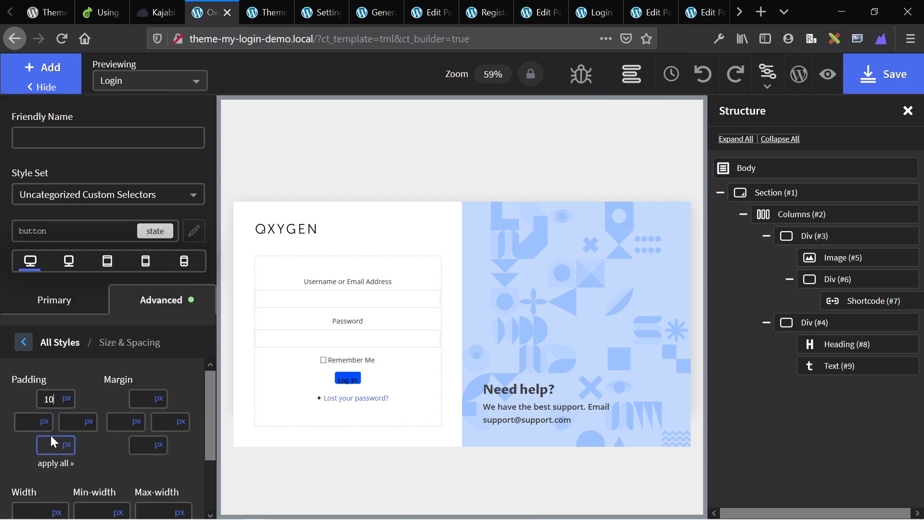
text(10)
click(30, 422)
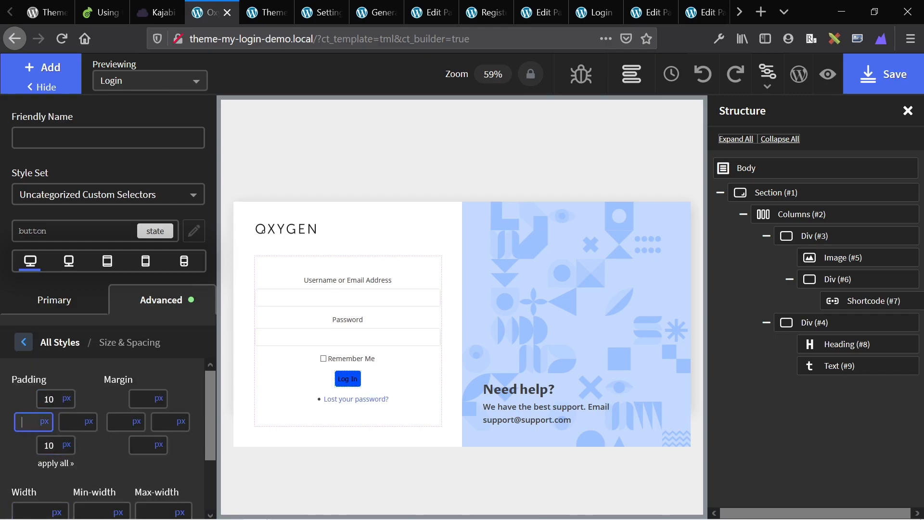
text(20)
click(73, 424)
text(20)
click(23, 340)
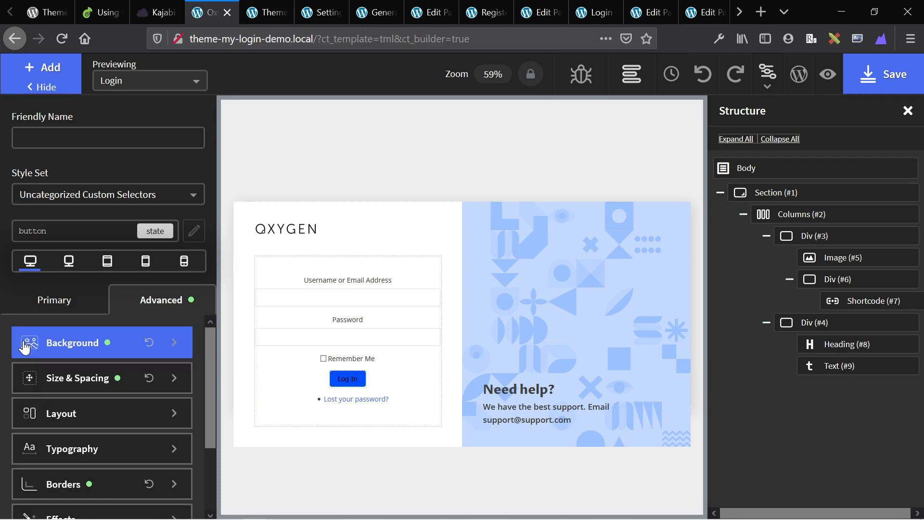
Make the button text white (#fff) and uppercase.
click(64, 450)
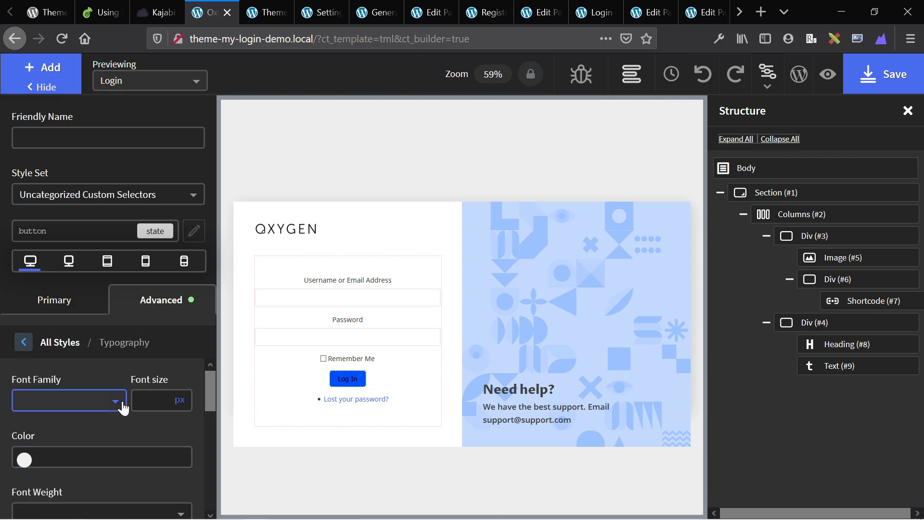
click(101, 457)
text(#fff)
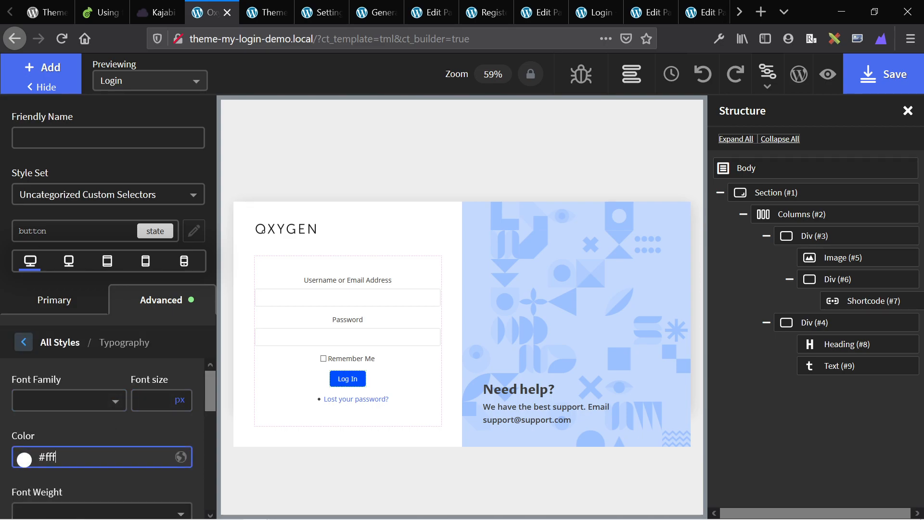
scroll(101, 458, down, 5)
scroll(72, 436, up, 1)
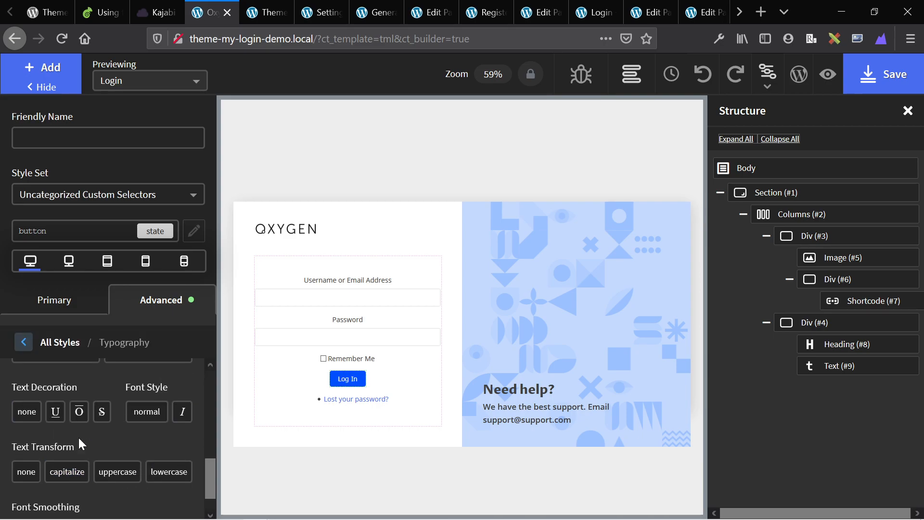
scroll(78, 437, down, 1)
click(115, 442)
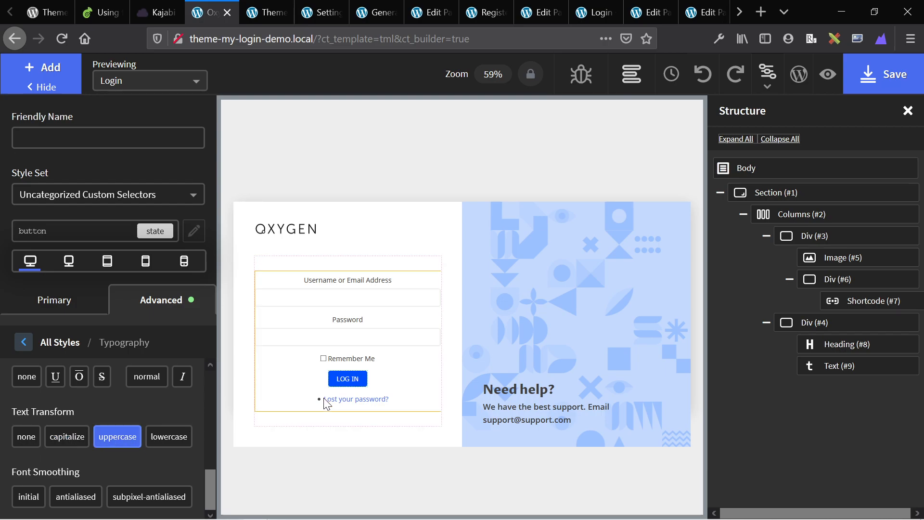
click(193, 231)
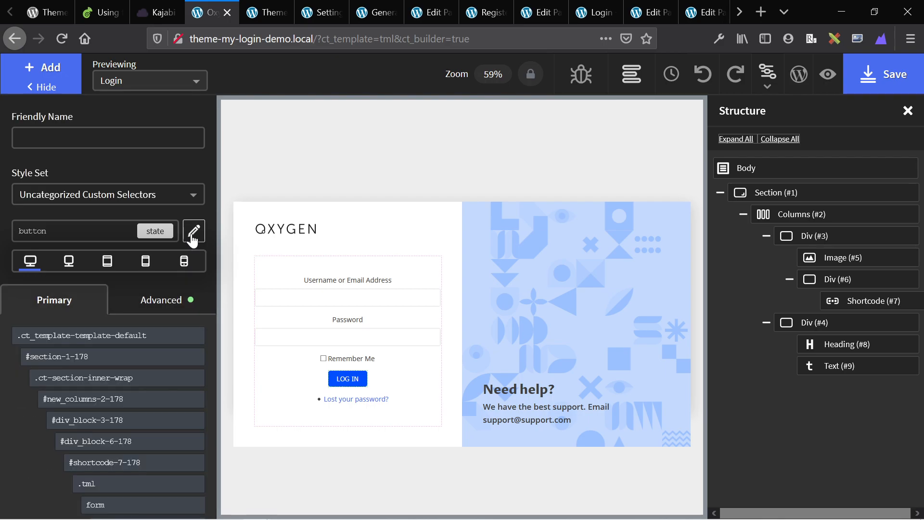
click(314, 402)
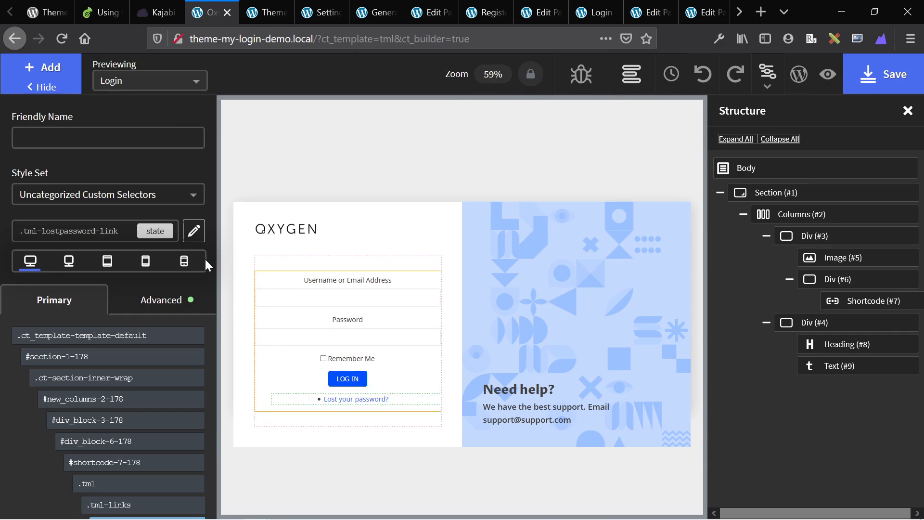
Target the Lost your password? link's list item, li.tml-lostpassword-link, for styling.
click(146, 308)
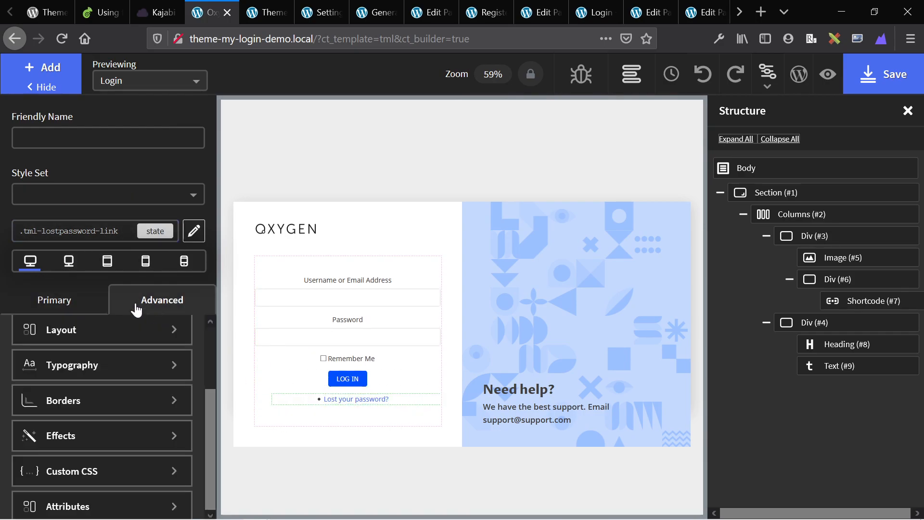
click(62, 304)
click(394, 214)
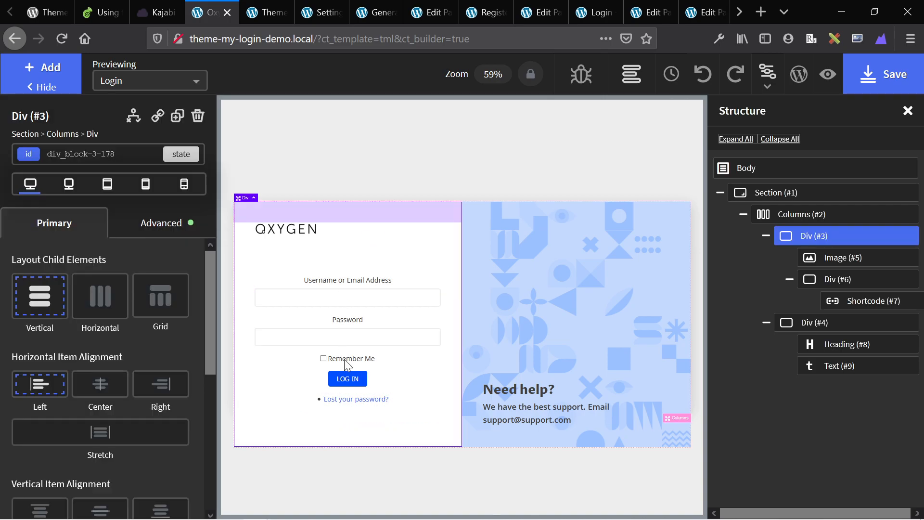
click(426, 374)
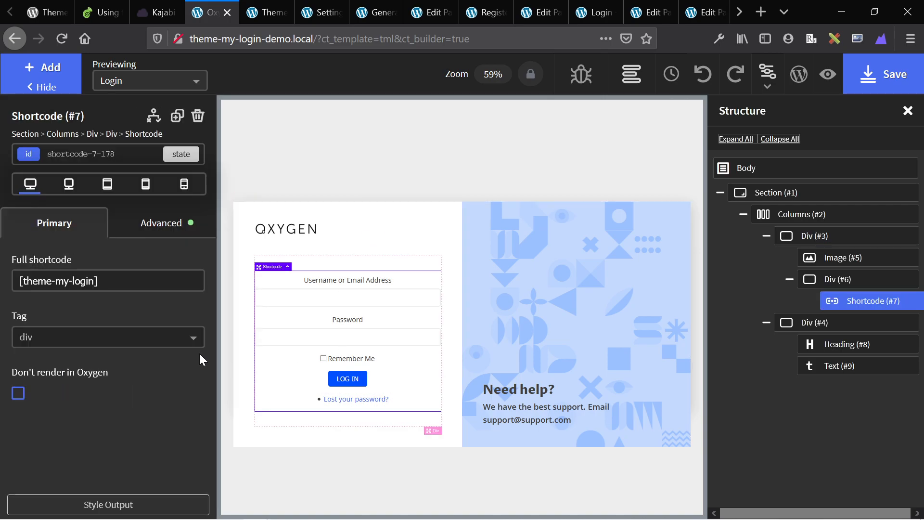
click(115, 496)
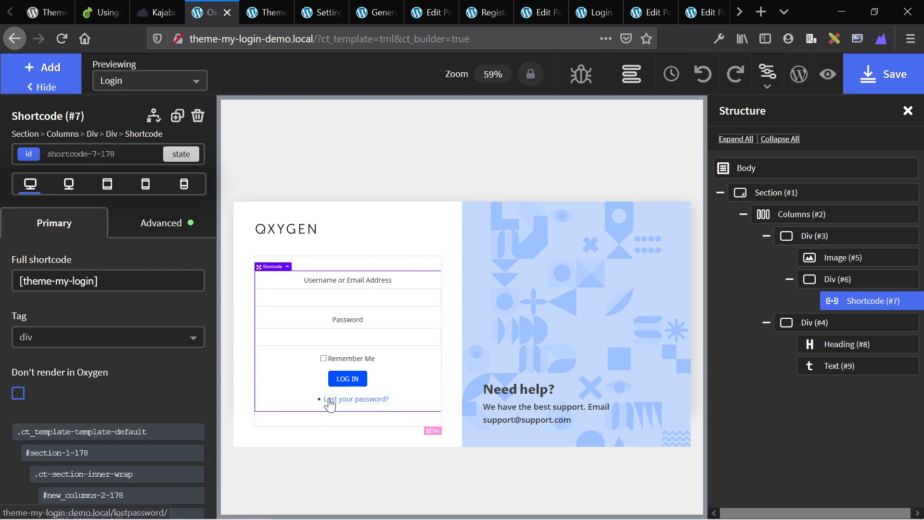
click(308, 406)
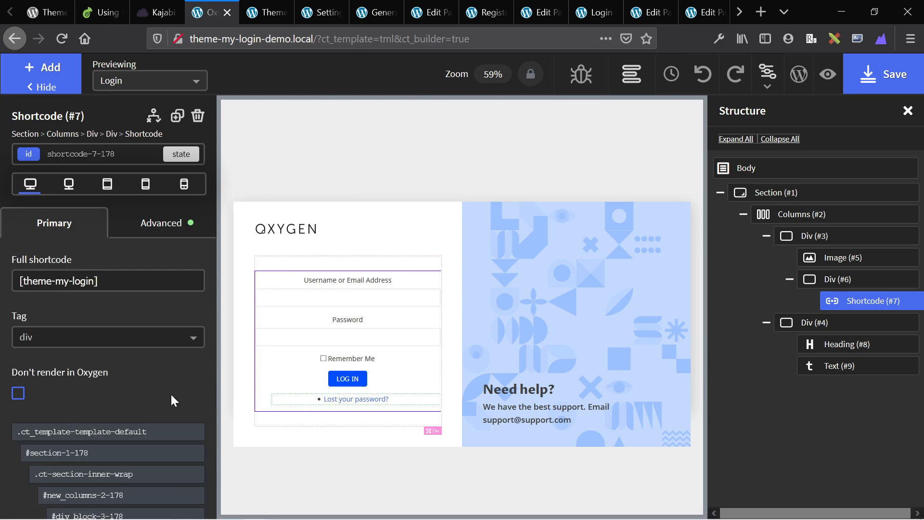
mouse_move(164, 483)
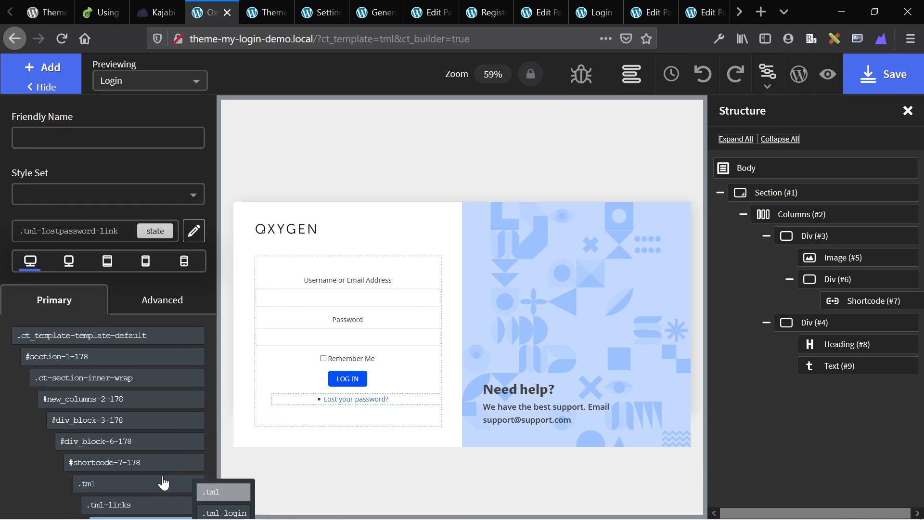
key(ctrl+minus)
key(ctrl+minus)
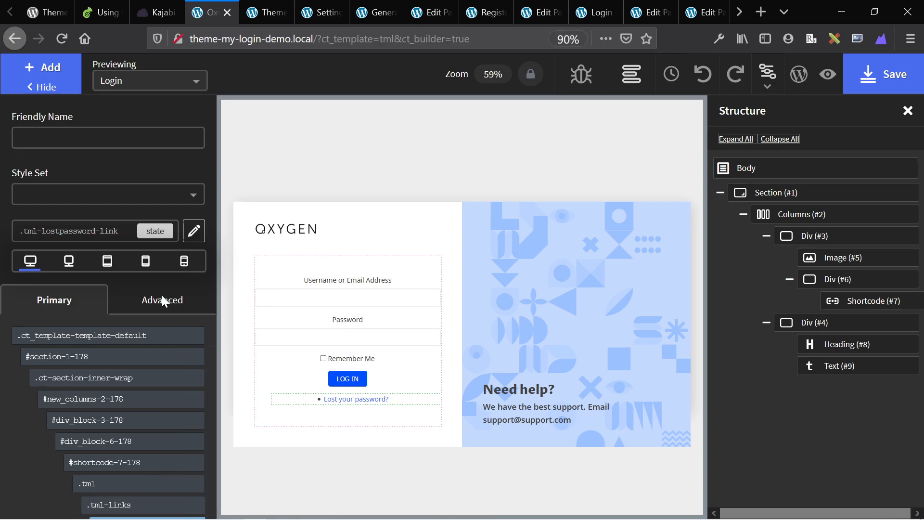
mouse_move(112, 435)
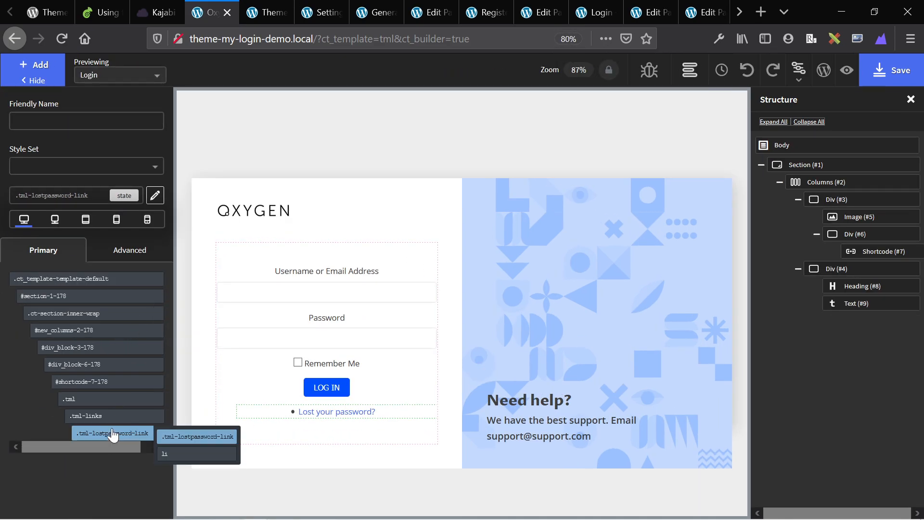
click(173, 452)
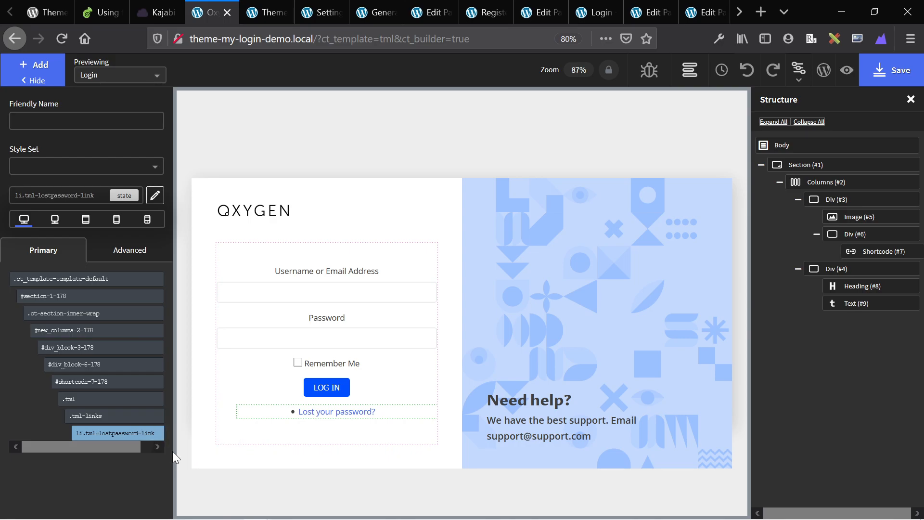
Add custom CSS 'list-style: none;' to the list item.
click(130, 255)
click(91, 451)
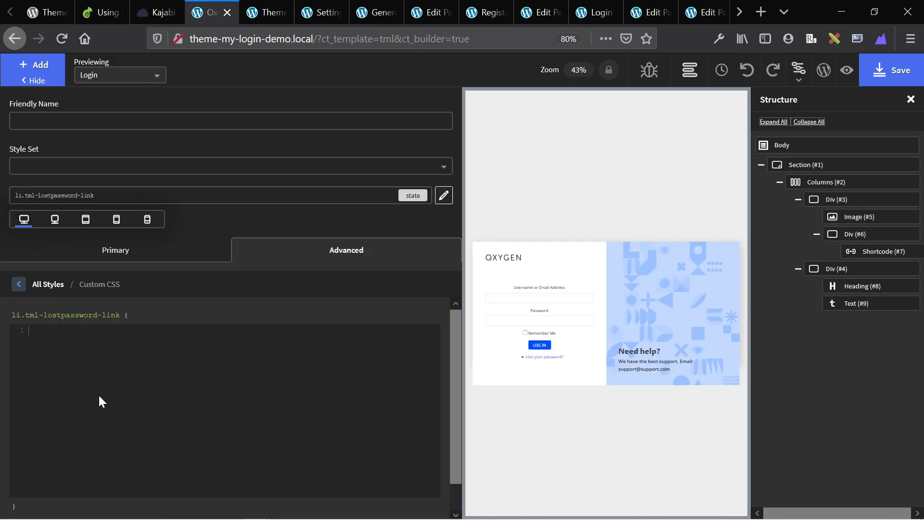
text(list)
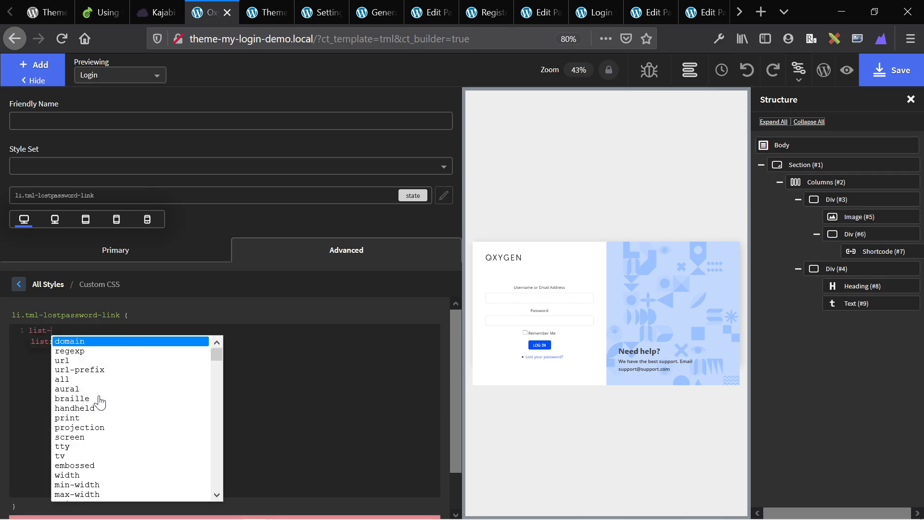
text(-s)
key(Return)
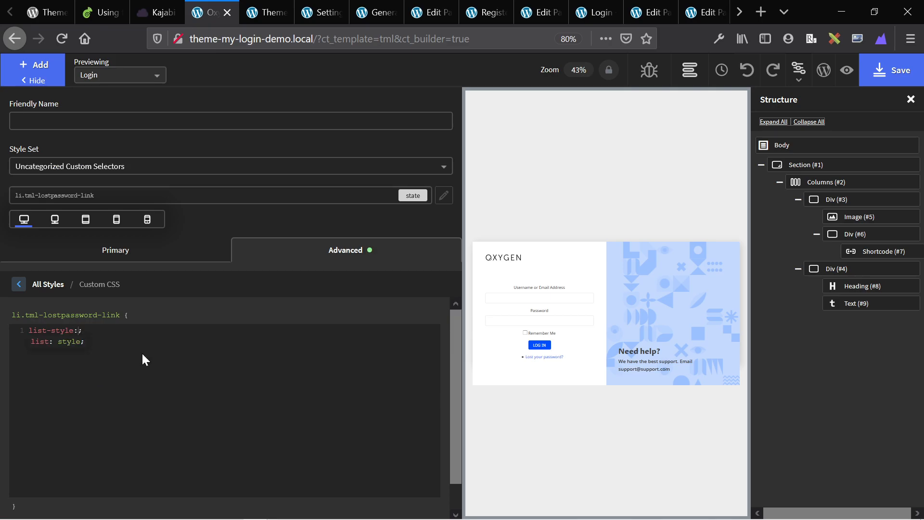
text(none)
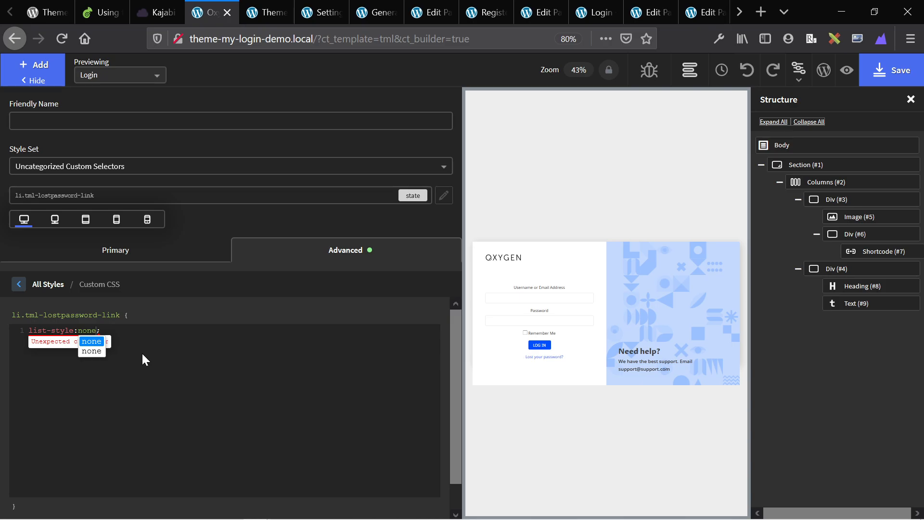
click(166, 362)
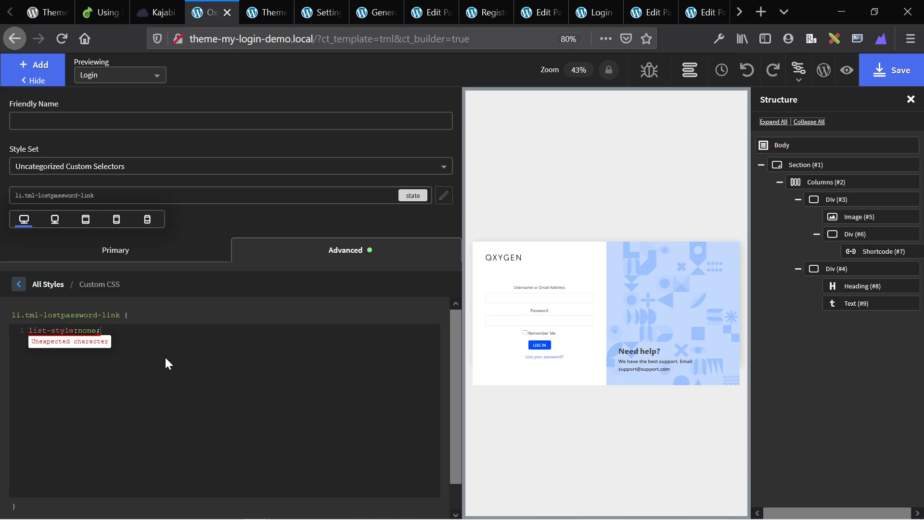
Reload the register page and scroll through its restyled two-column form.
click(616, 412)
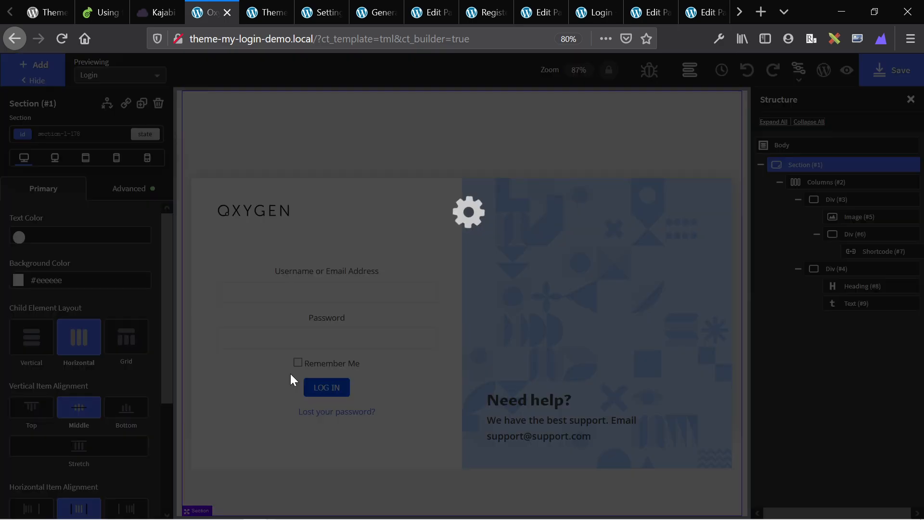
key(ctrl+Tab)
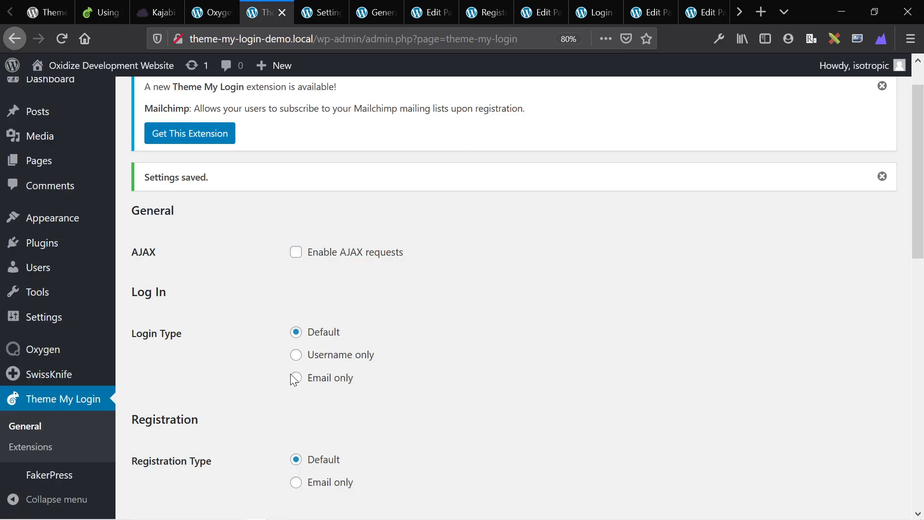
key(ctrl+Tab)
key(ctrl+Tab)
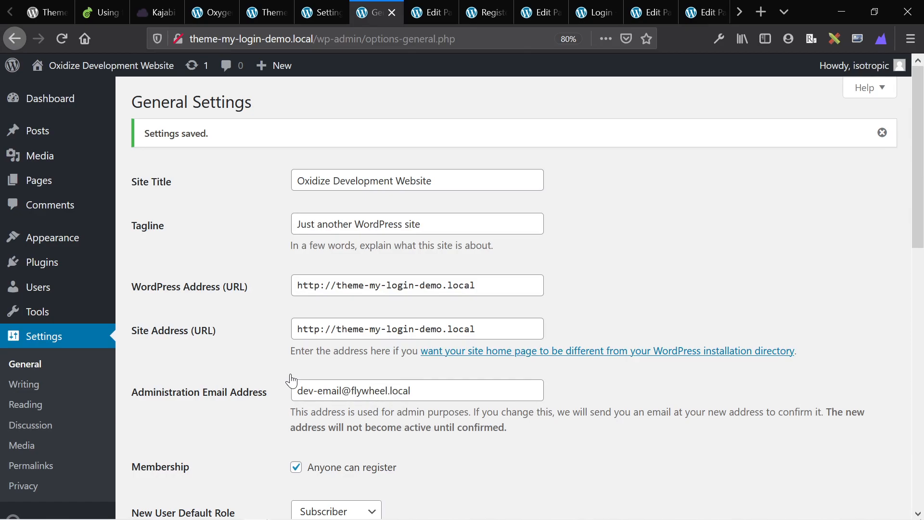
key(ctrl+Tab)
key(ctrl+Tab)
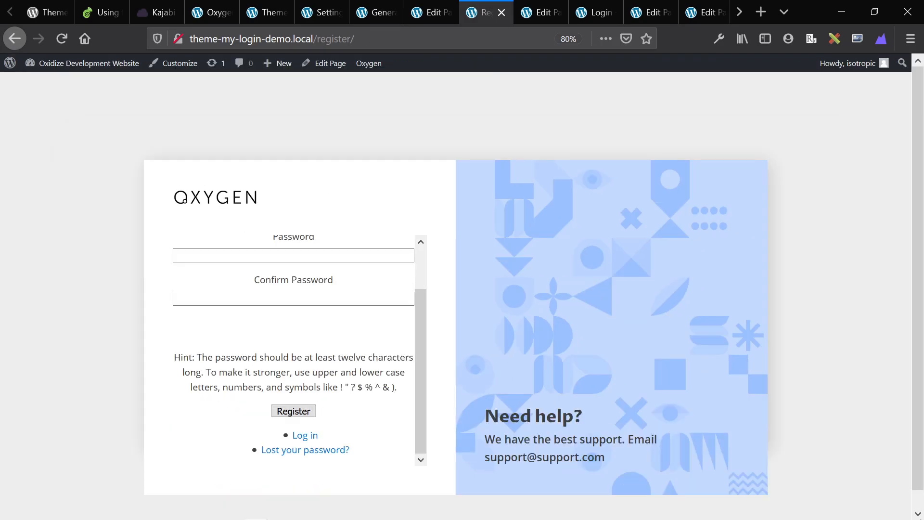
key(F5)
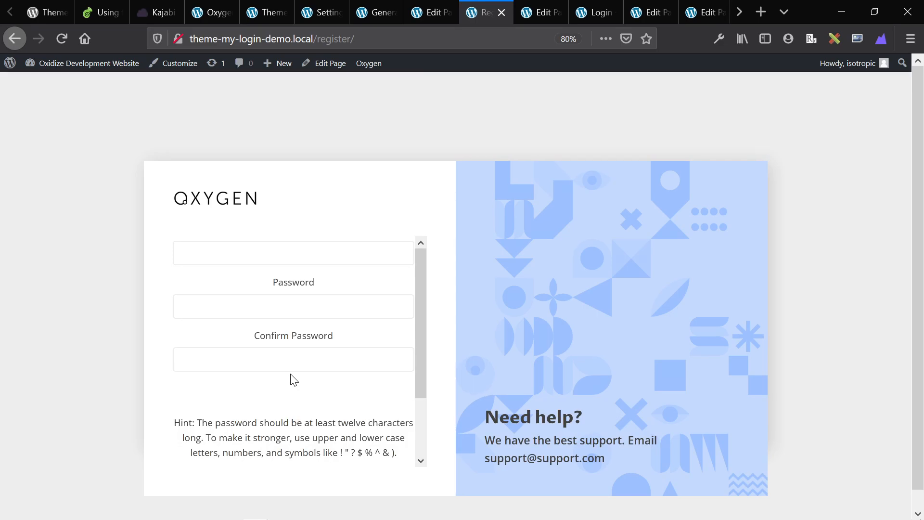
scroll(276, 269, down, 3)
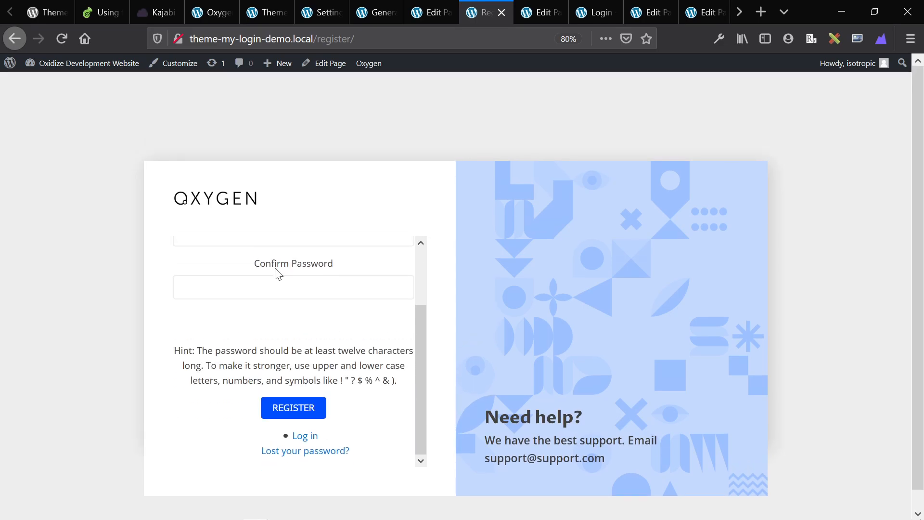
scroll(276, 267, up, 3)
scroll(278, 351, down, 4)
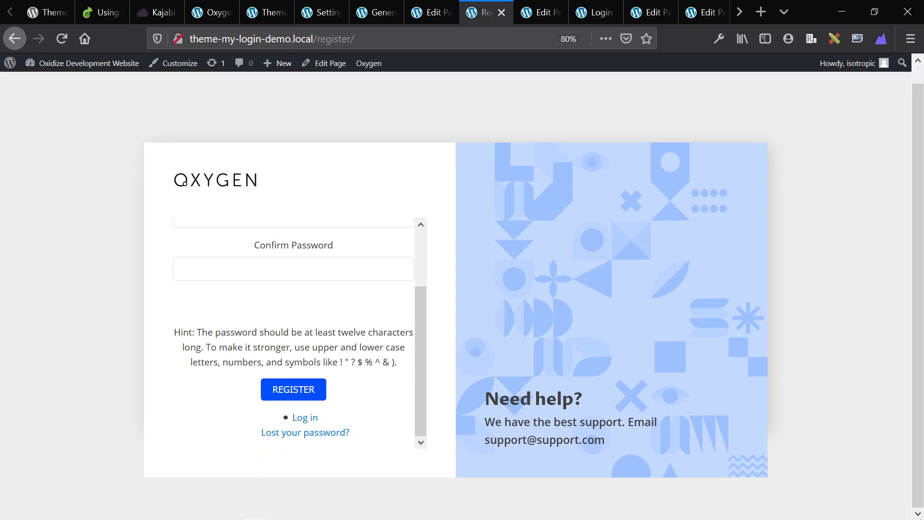
Follow the register form's 'Log in' link and try the login page's username and password fields.
click(301, 418)
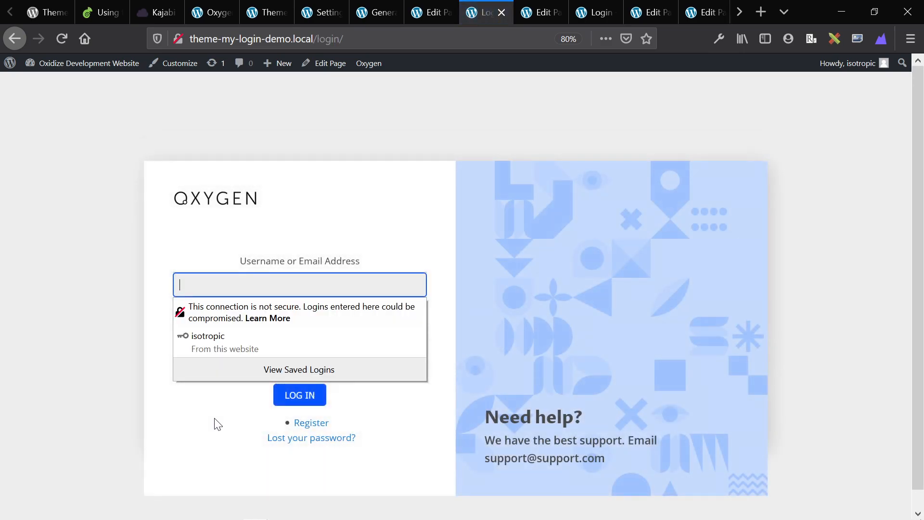
click(211, 423)
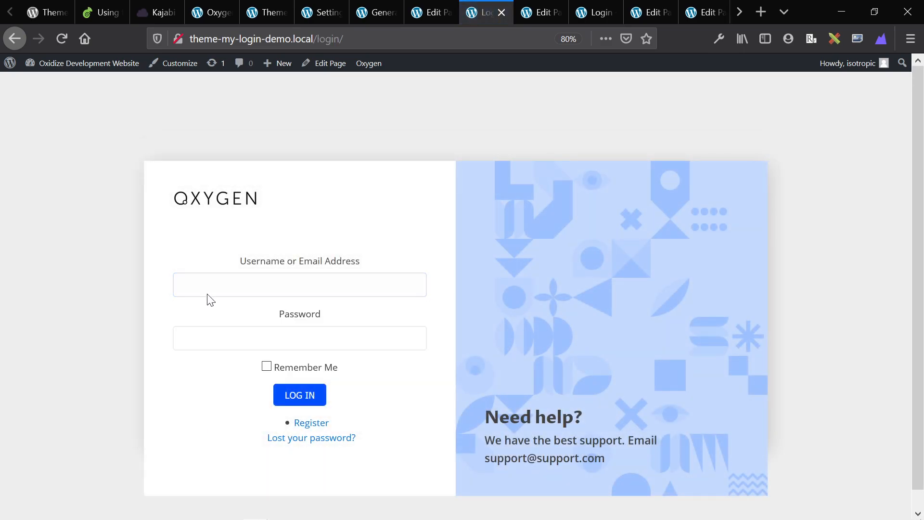
click(232, 288)
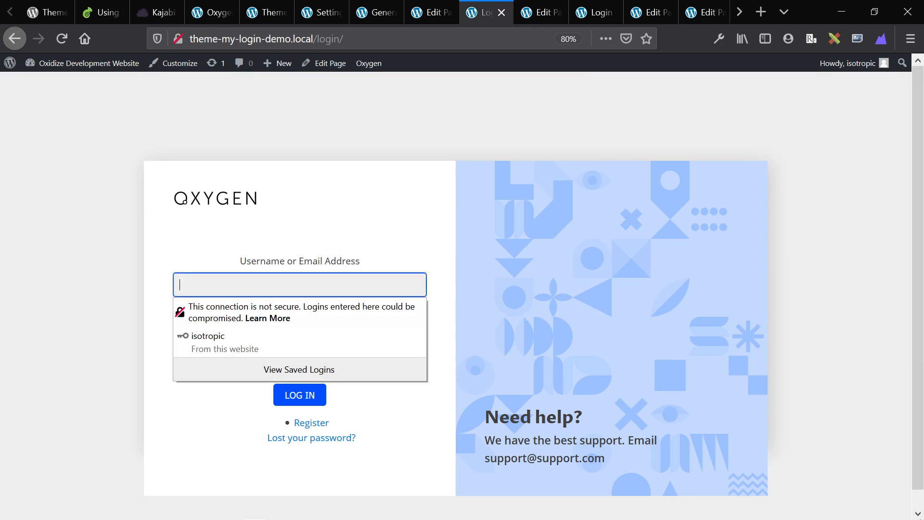
click(216, 247)
click(191, 331)
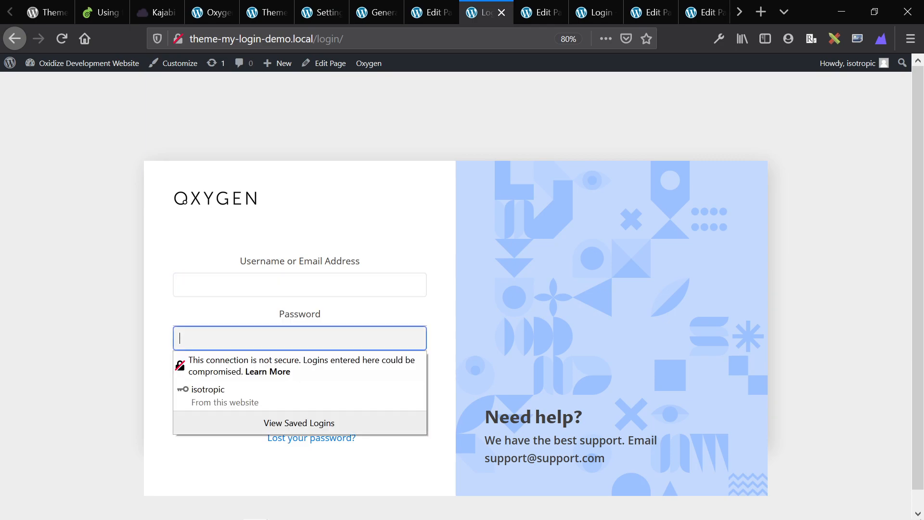
click(180, 476)
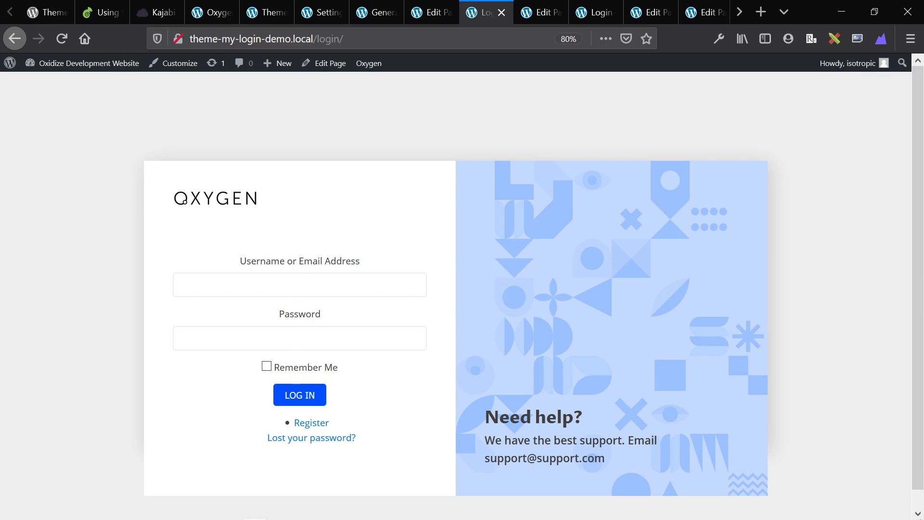
click(337, 38)
key(ctrl+c)
Load the site's /login/ page in a new private browsing window.
key(BackSpace)
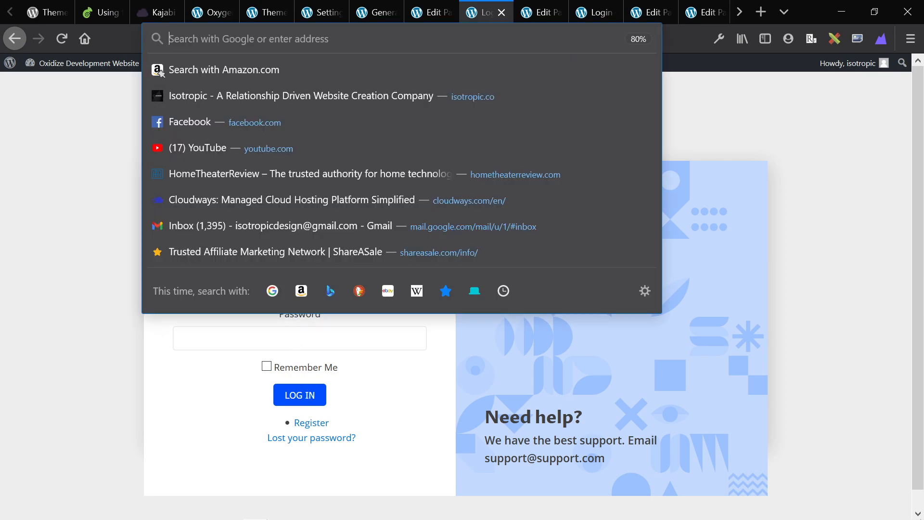
key(ctrl+shift+p)
key(ctrl+v)
key(Return)
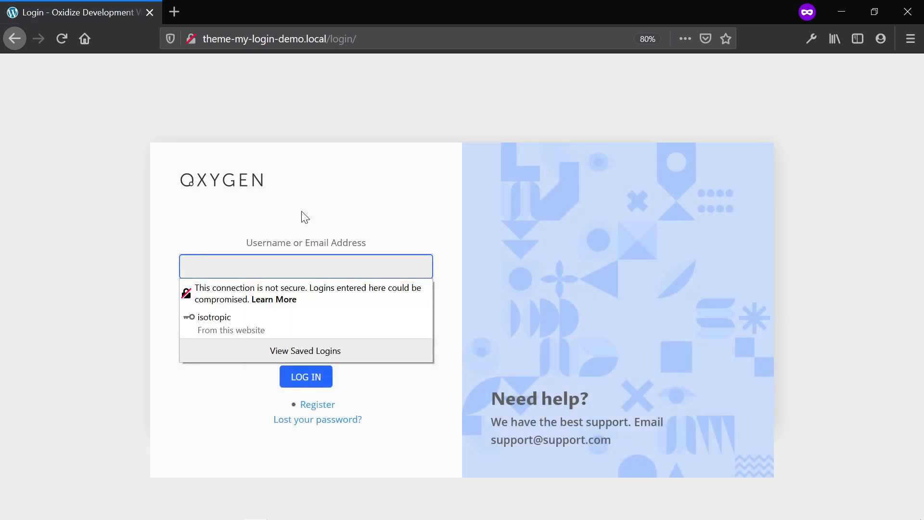
click(94, 242)
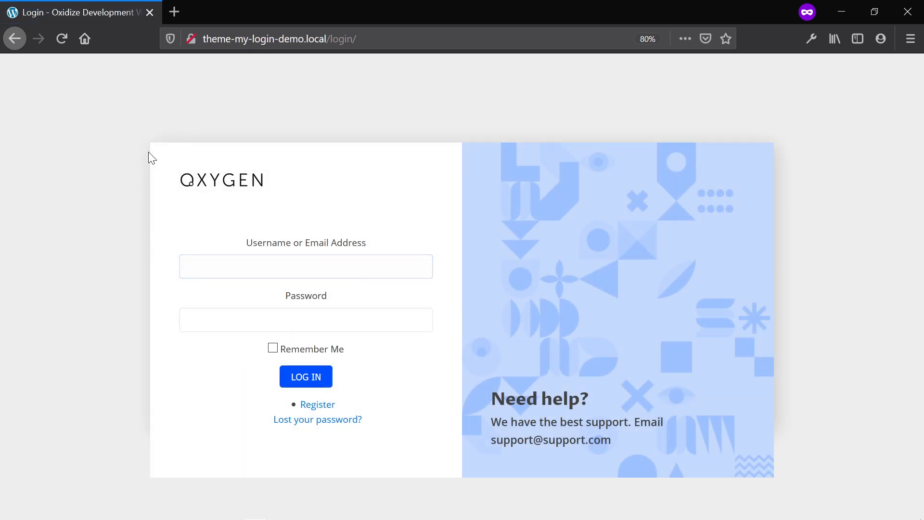
Replace 'login' in the address with wp-login.php to confirm it redirects to the styled login page.
click(337, 39)
double_click(340, 38)
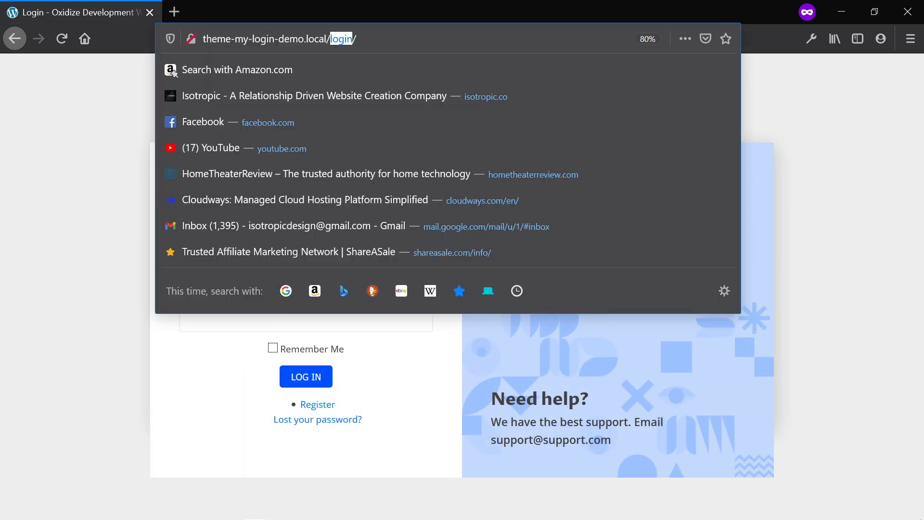
text(wp-login.p)
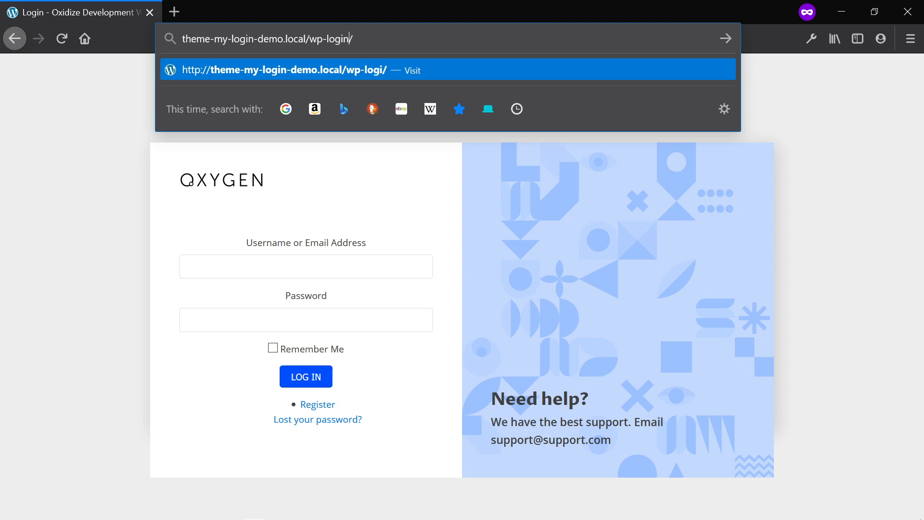
text(hp)
key(Return)
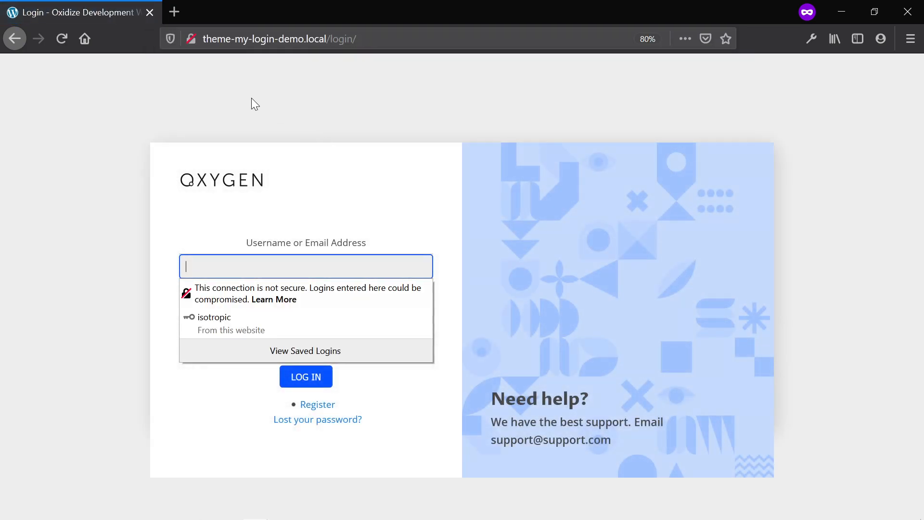
click(251, 98)
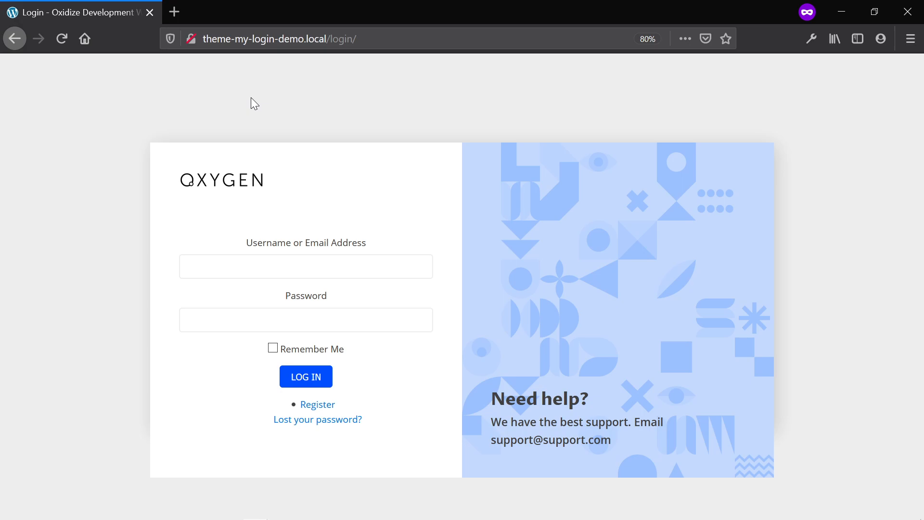
Follow the Register link, then 'Lost your password?', to view both styled pages.
click(308, 408)
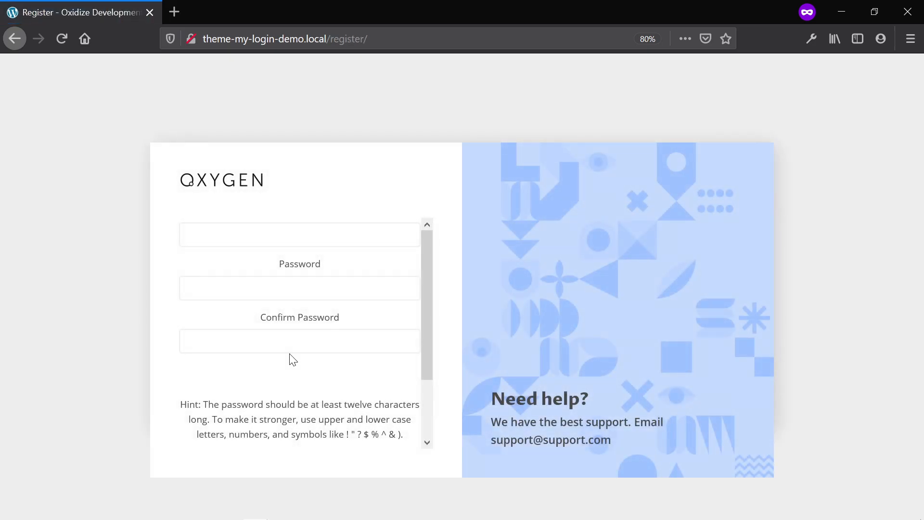
scroll(292, 359, down, 3)
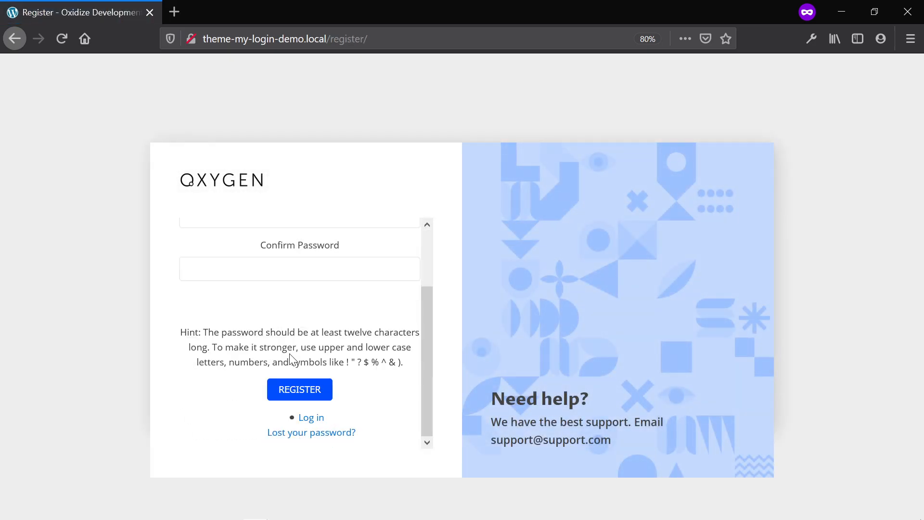
click(311, 434)
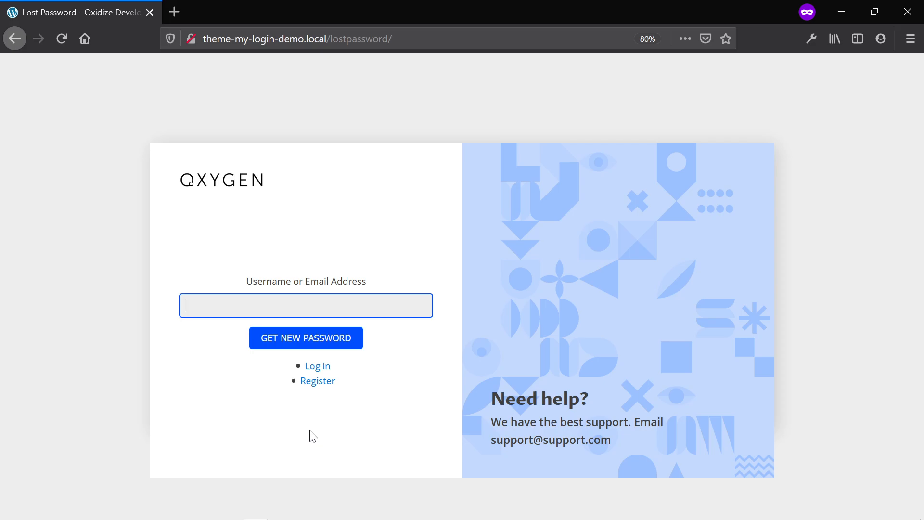
key(alt+Tab)
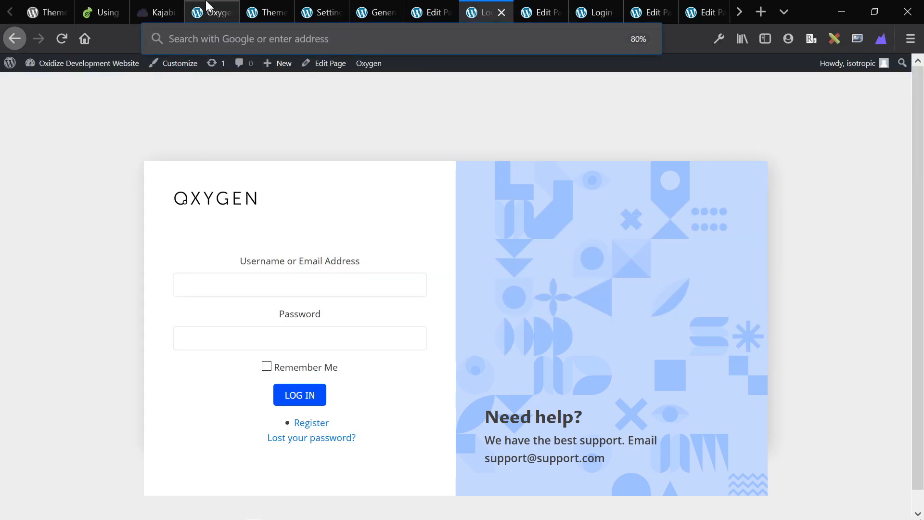
Review the page slugs in the Theme My Login settings.
click(209, 9)
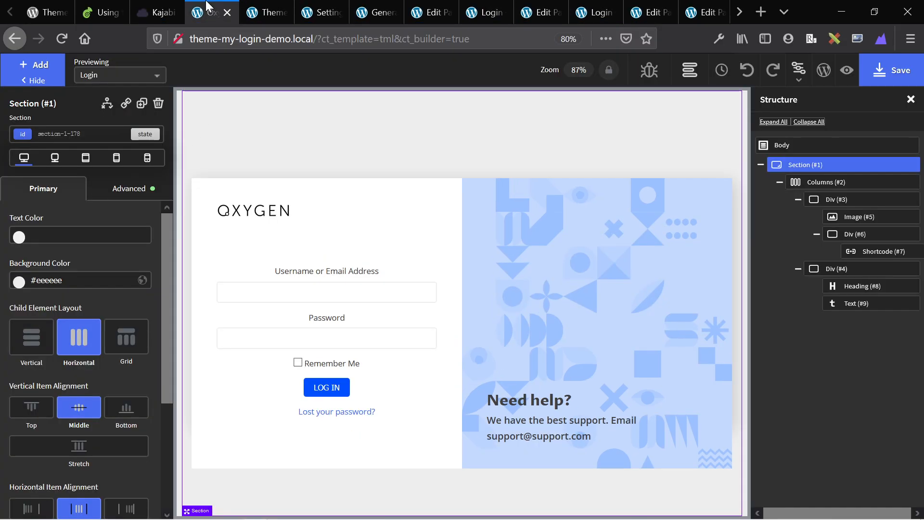
click(249, 9)
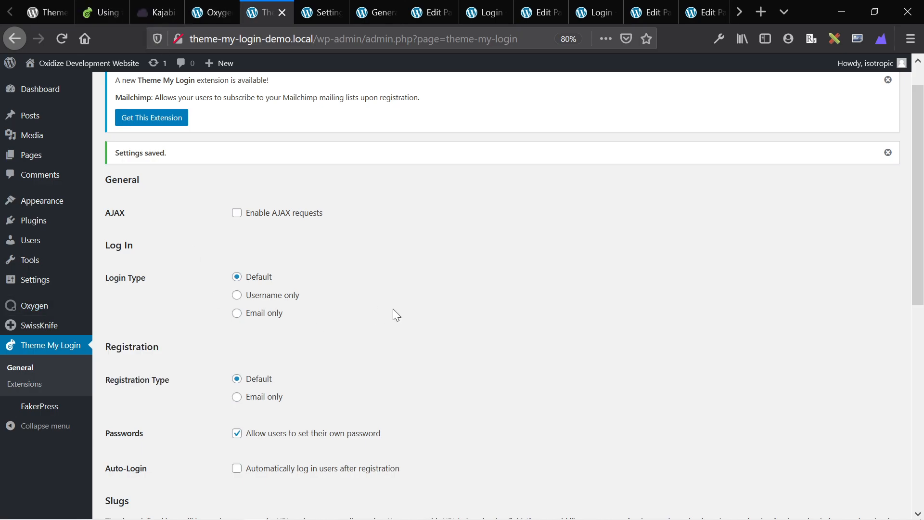
scroll(288, 322, down, 8)
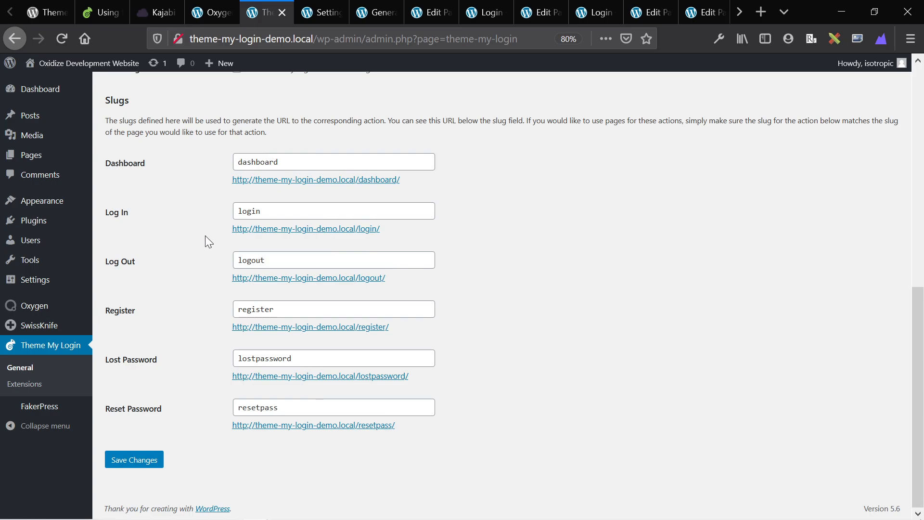
Check the Pages list, then the Oxygen Templates list with its single TML template.
click(54, 156)
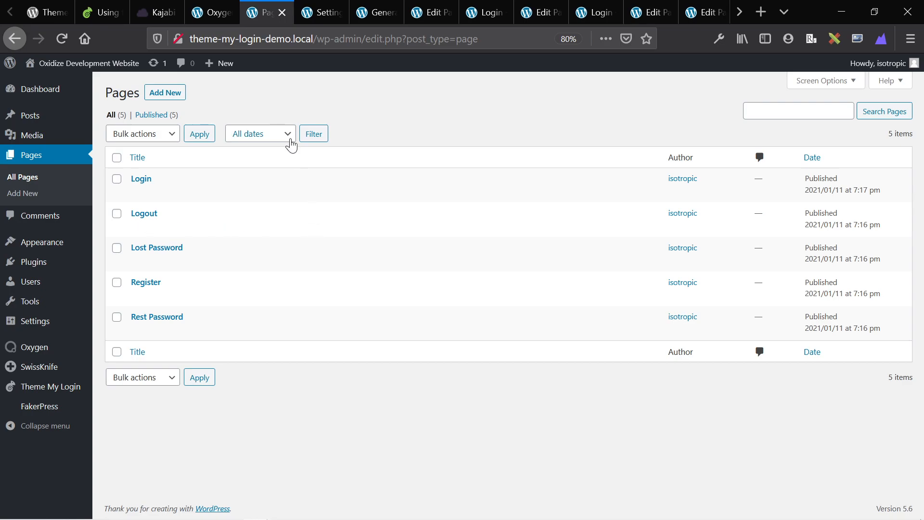
mouse_move(29, 349)
click(117, 366)
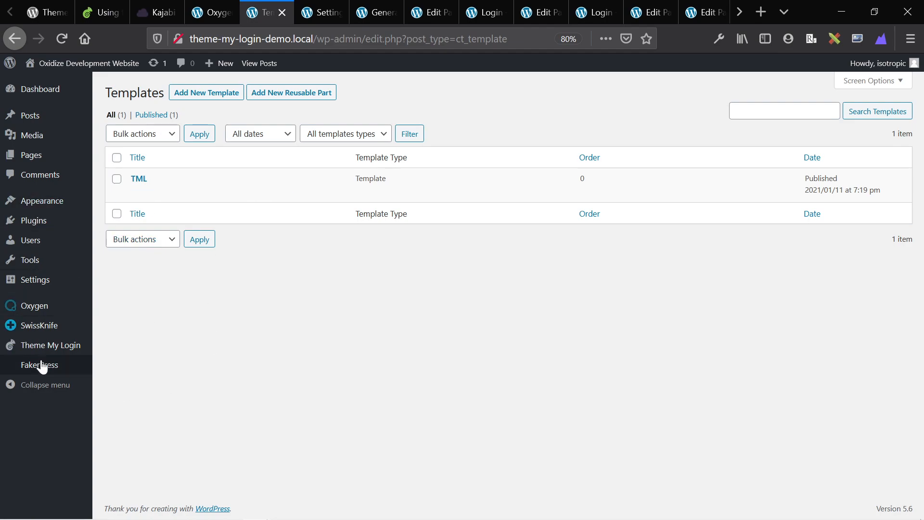
mouse_move(43, 367)
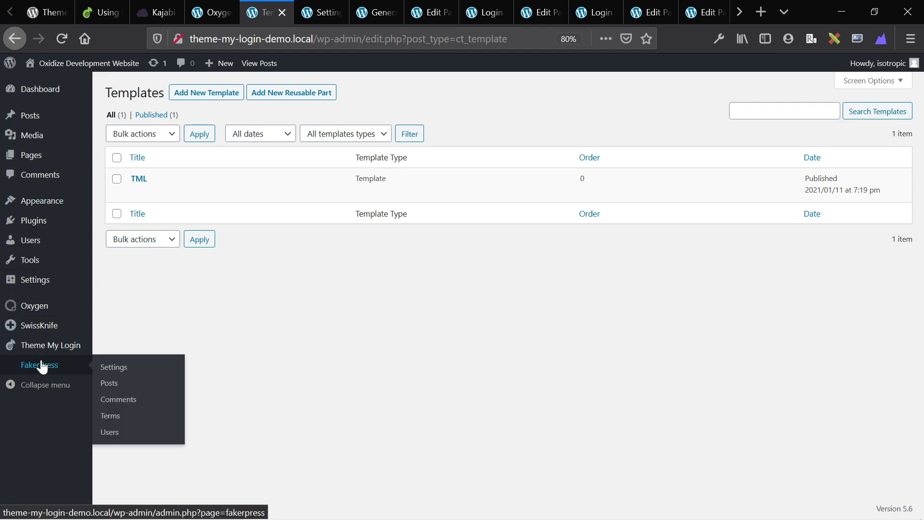
Close the Login page's editor tab and click into the styled login form's username field.
click(431, 12)
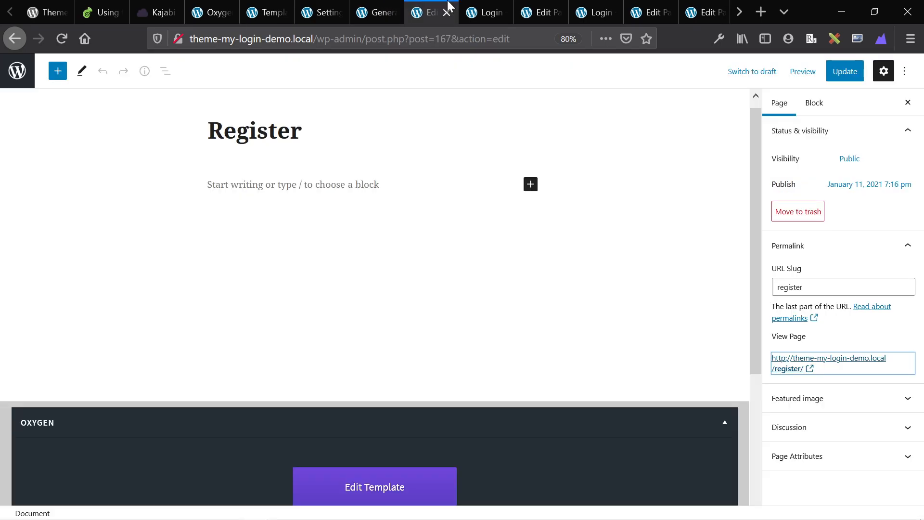
click(486, 12)
click(539, 11)
click(557, 11)
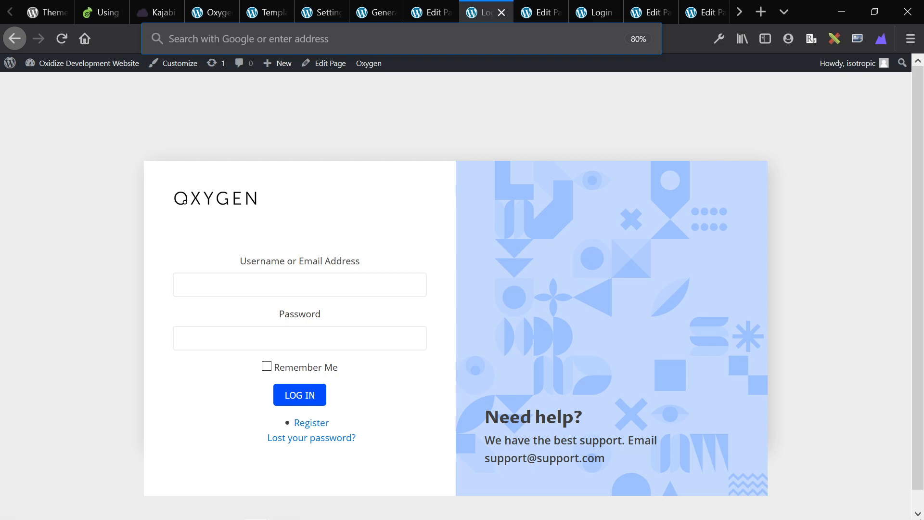
click(287, 284)
click(245, 239)
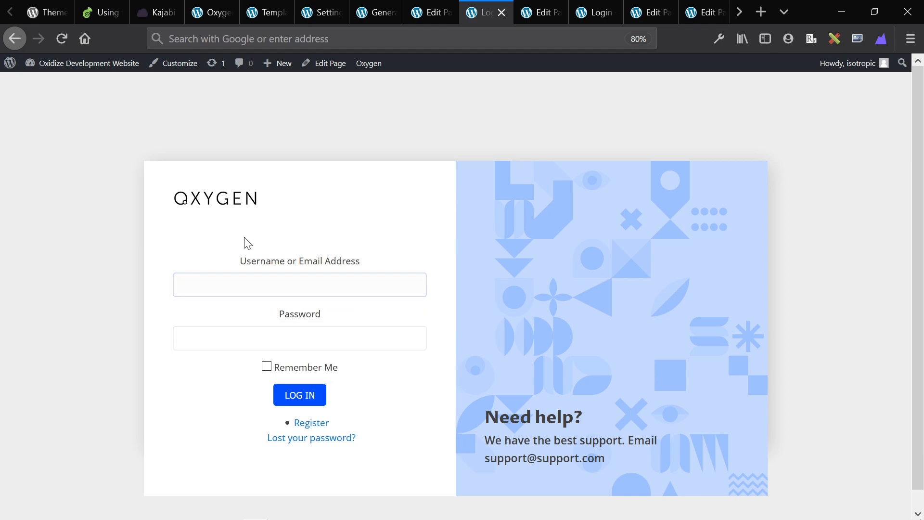